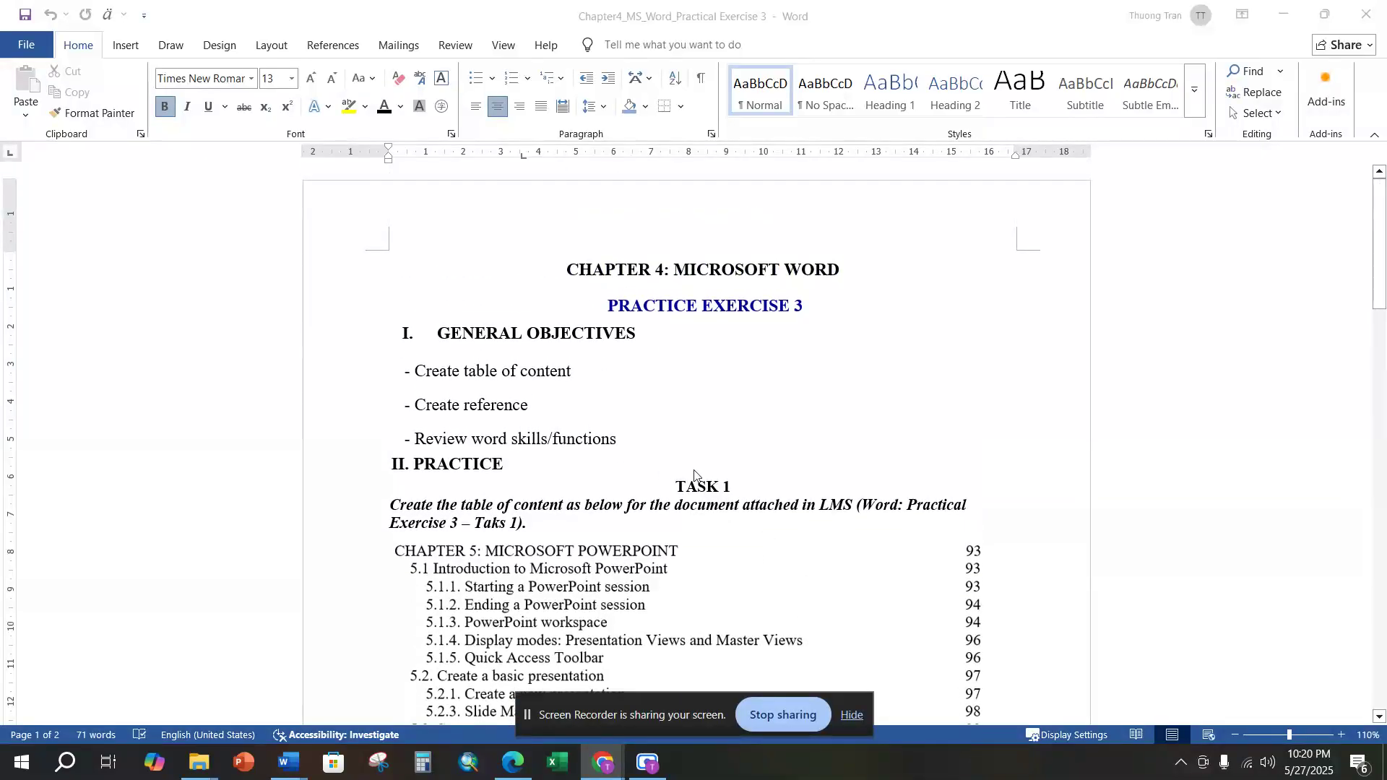
# Step: Review the Task 1 table of contents sample and the Task 2 citation requirements in the practice exercise
pyautogui.scroll(-5, 694, 473)
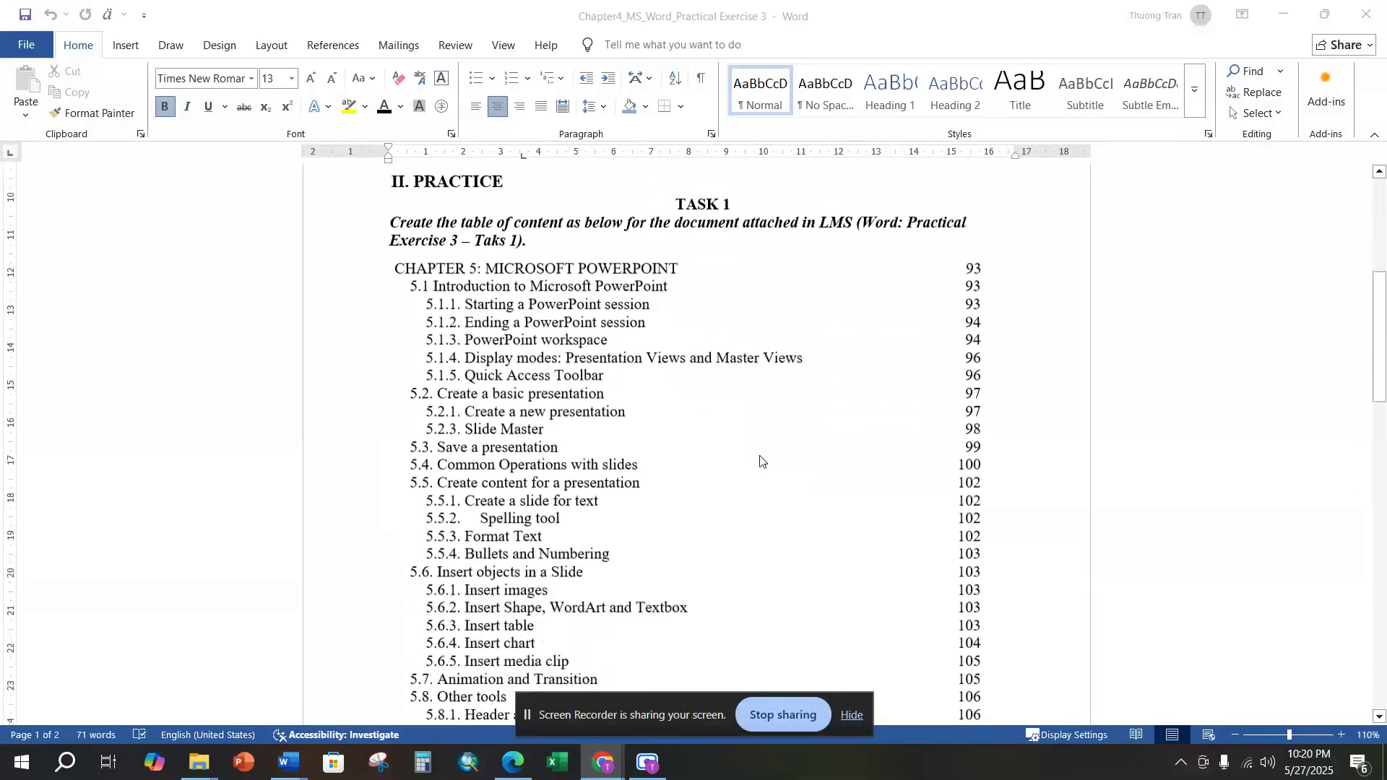
pyautogui.scroll(-10, 725, 343)
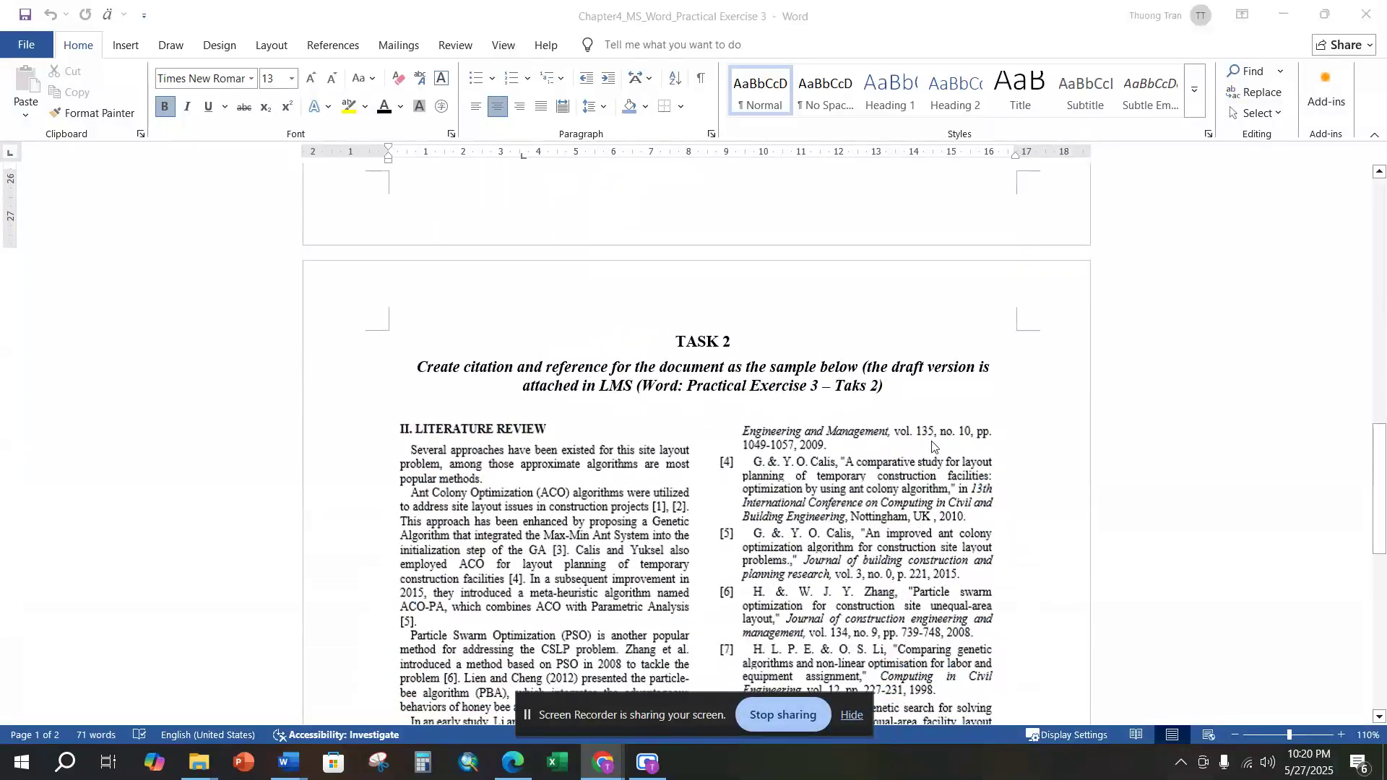
pyautogui.scroll(5, 874, 404)
pyautogui.scroll(4, 873, 398)
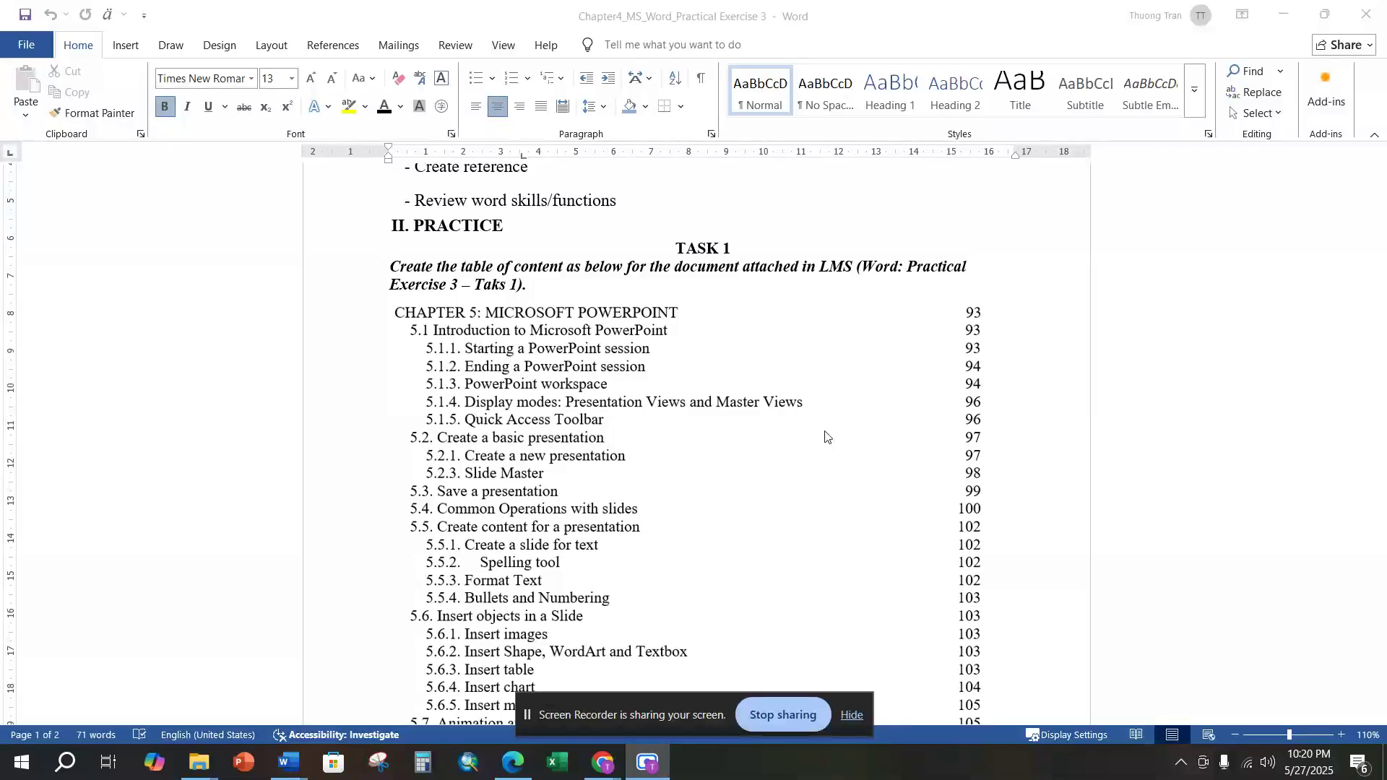
pyautogui.scroll(-3, 653, 336)
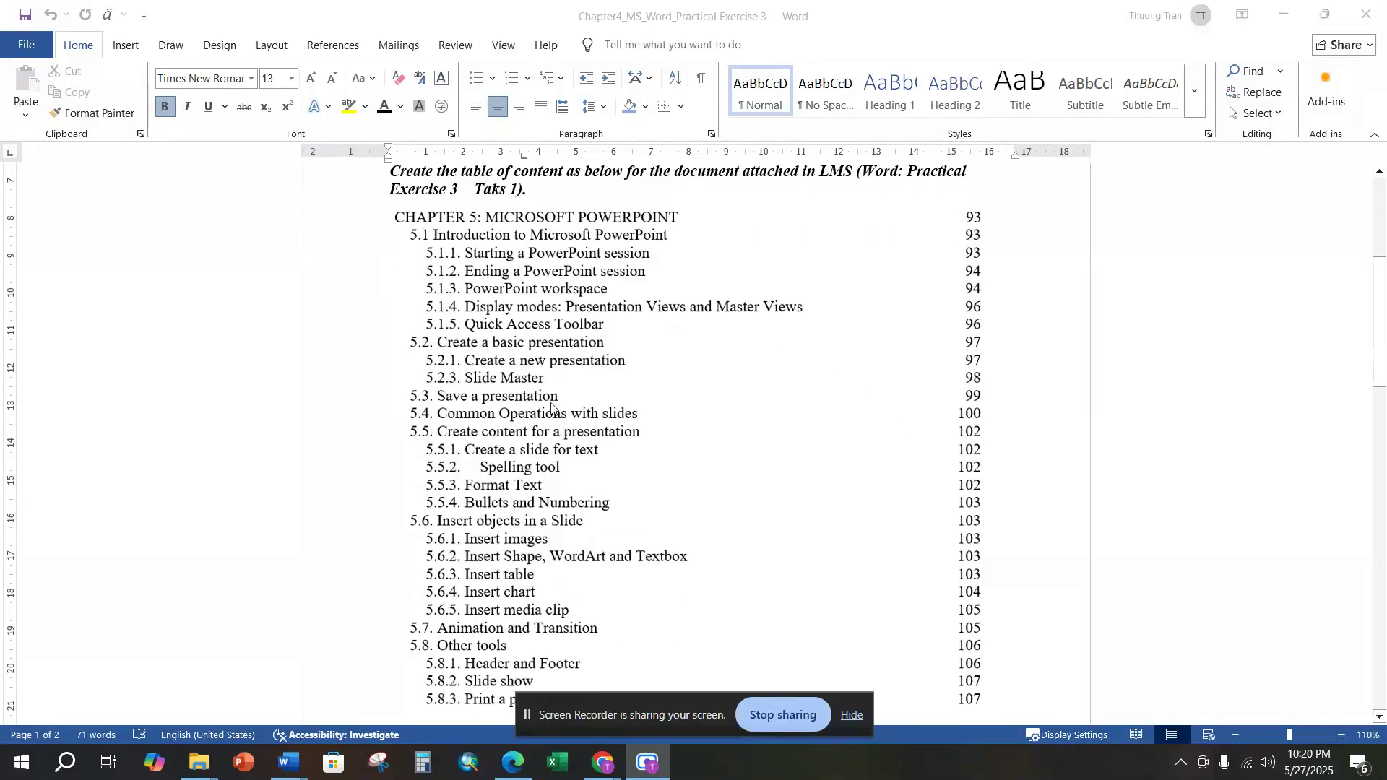
pyautogui.scroll(2, 875, 503)
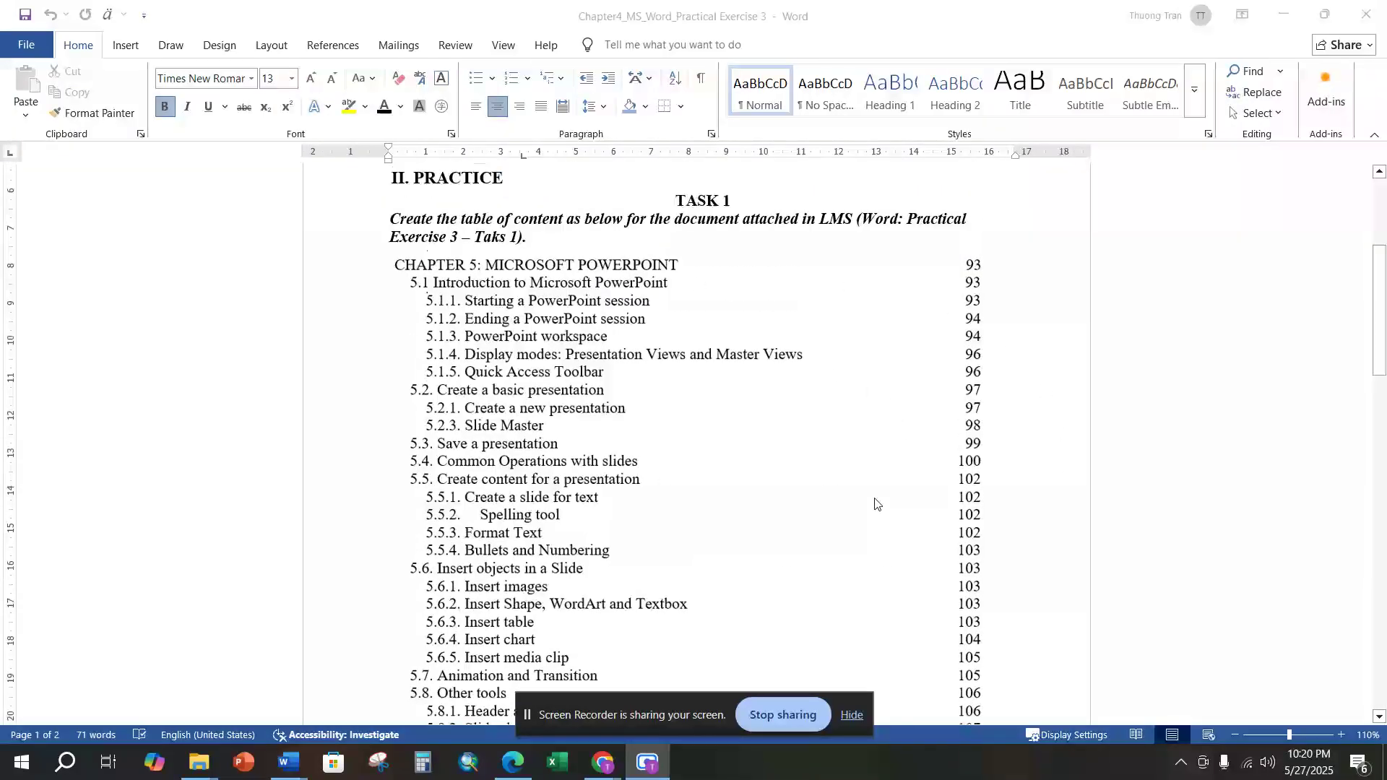
# Step: Put the exercise sheet aside and switch to the Chapter4_MS_Word_Ex3_No_Formatting document
pyautogui.click(1283, 14)
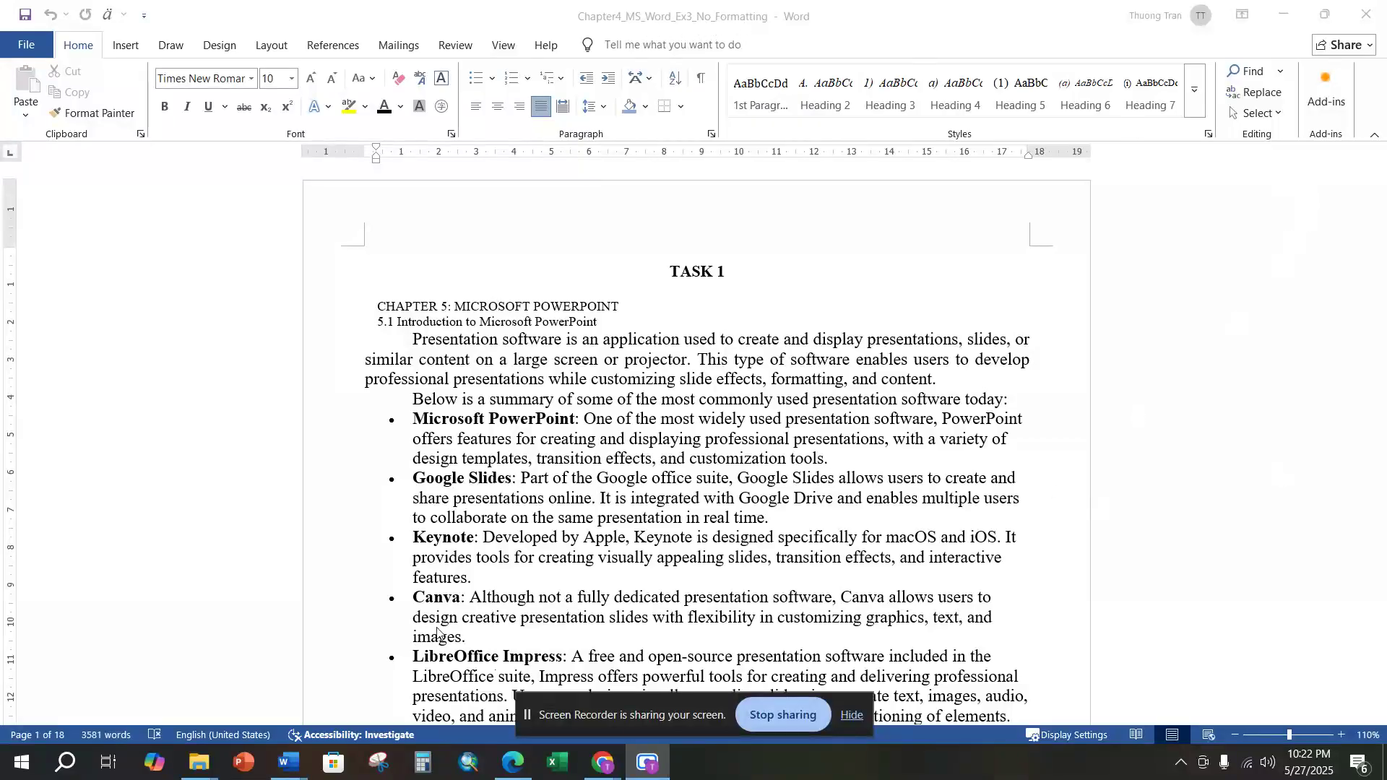
pyautogui.moveTo(295, 774)
pyautogui.click(192, 683)
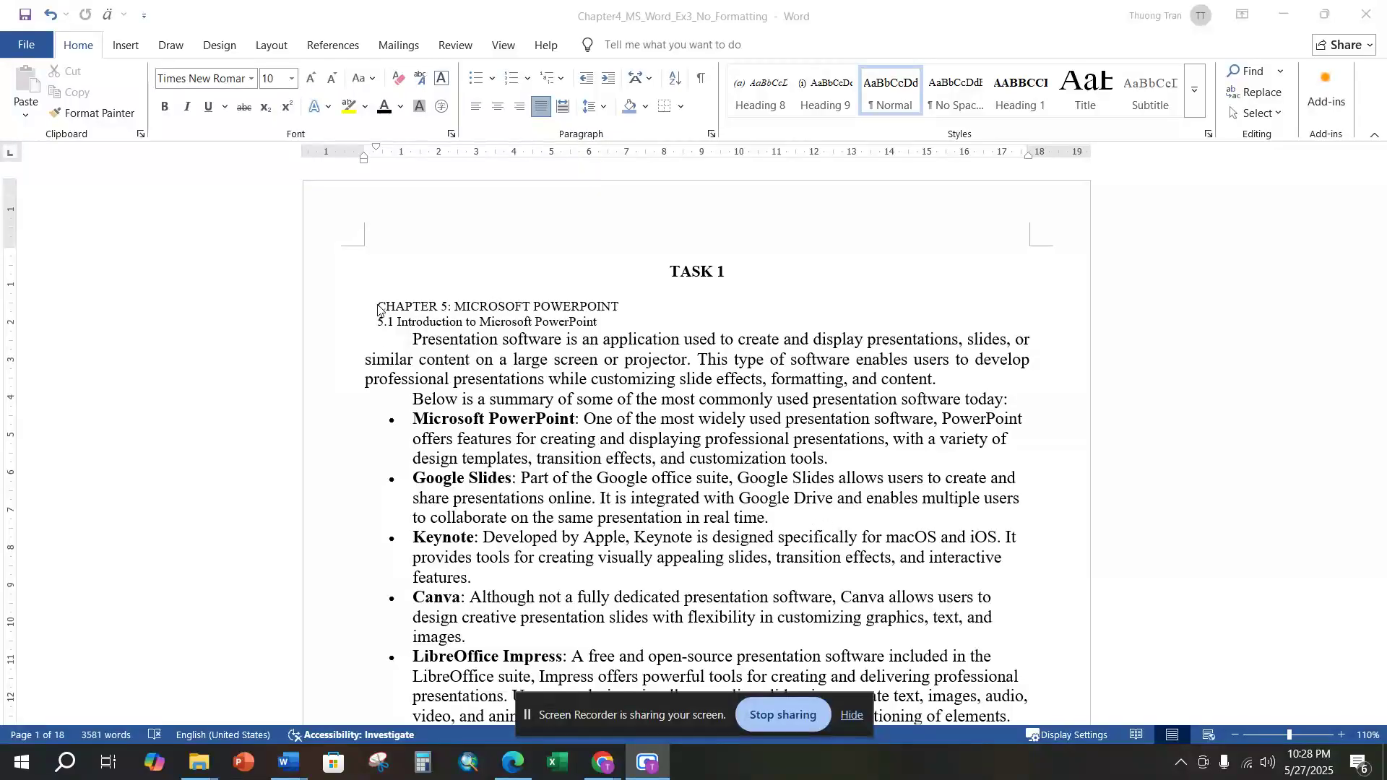
# Step: Apply the Heading 1 style to the chapter title "CHAPTER 5: MICROSOFT POWERPOINT"
pyautogui.moveTo(377, 306); pyautogui.dragTo(618, 313)
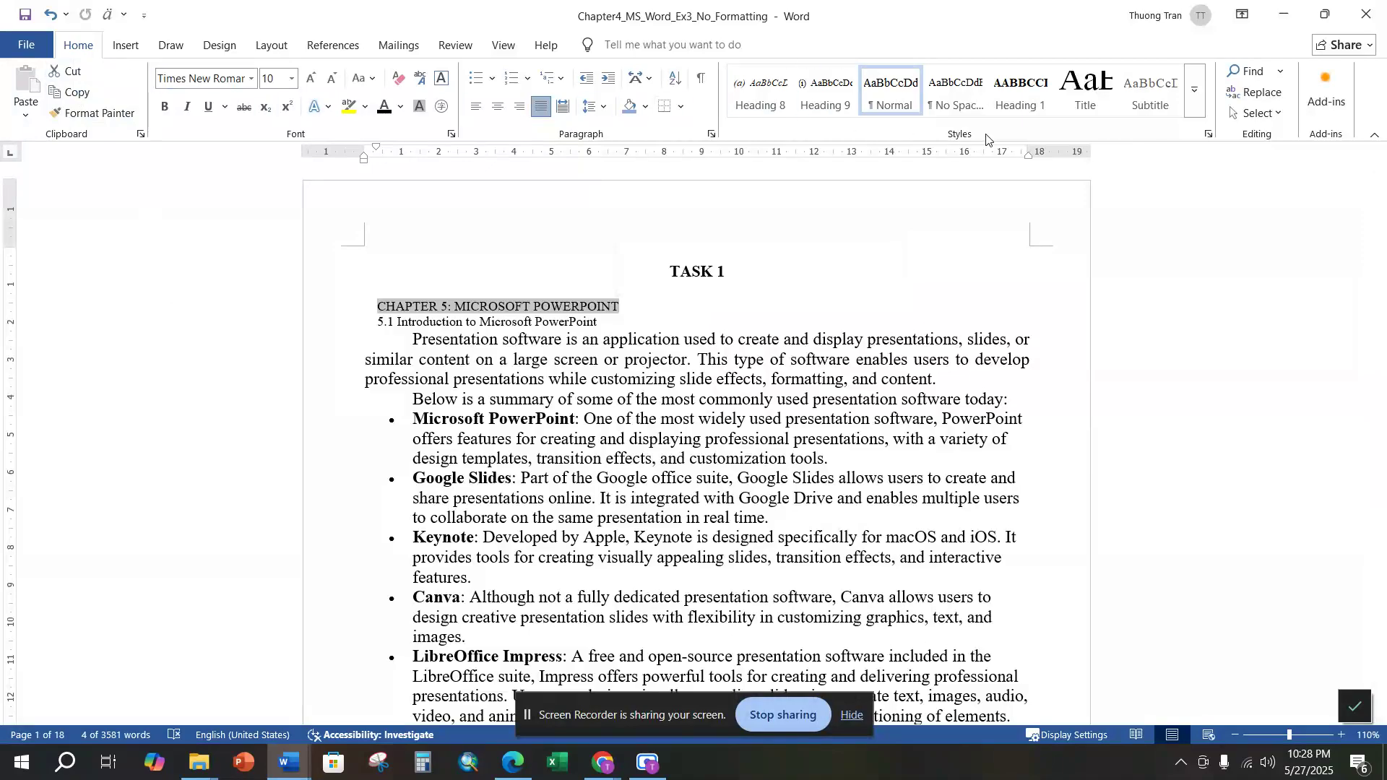
pyautogui.click(1196, 101)
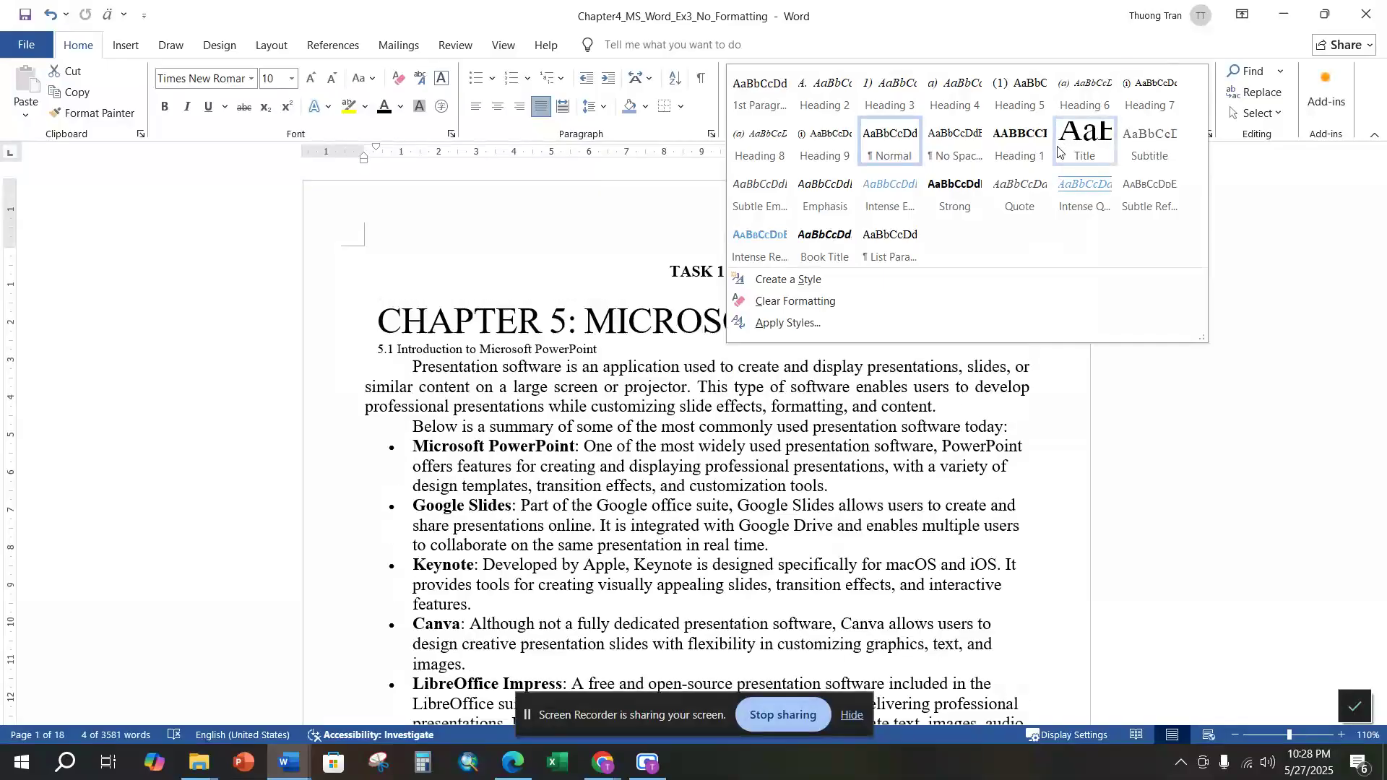
pyautogui.click(1031, 156)
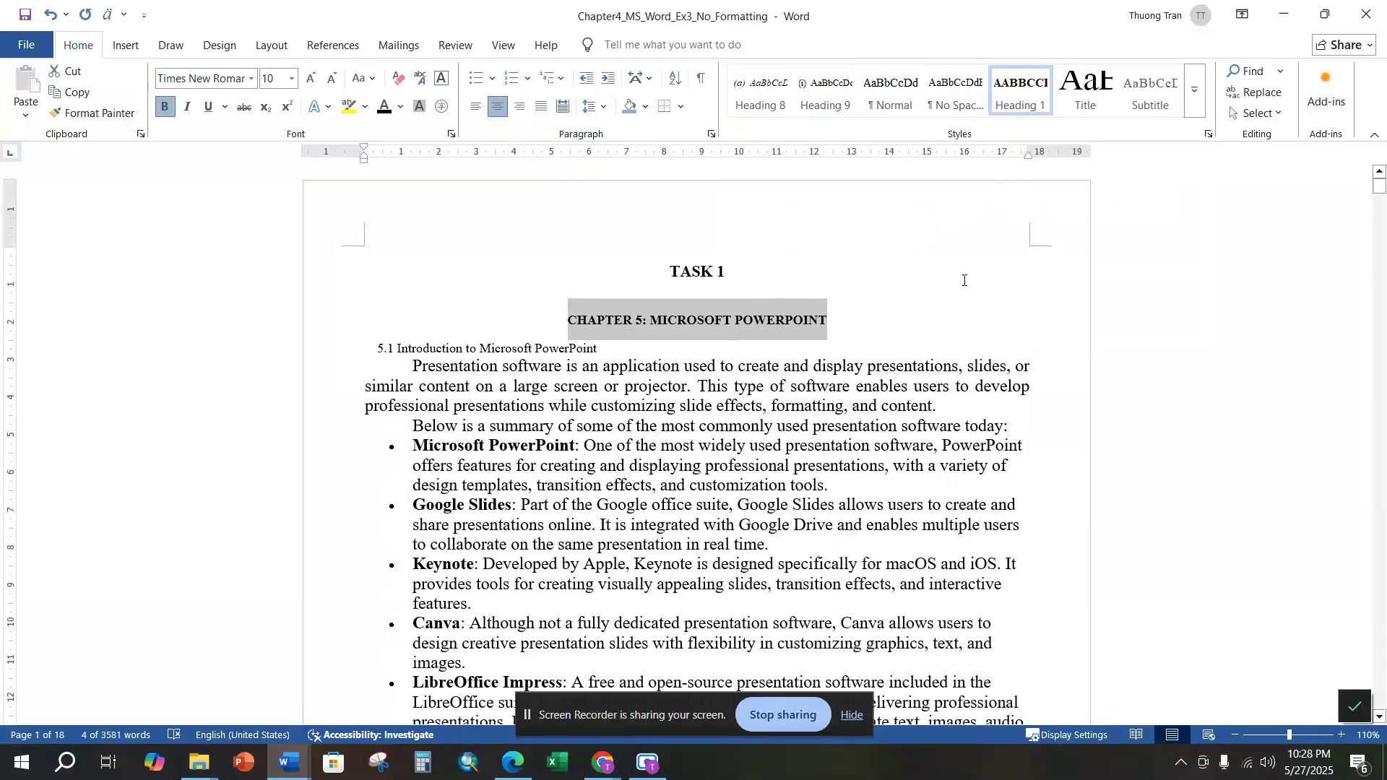
# Step: Open the Heading 1 style for modification and set its font size to 14
pyautogui.rightClick(1025, 86)
pyautogui.click(1054, 118)
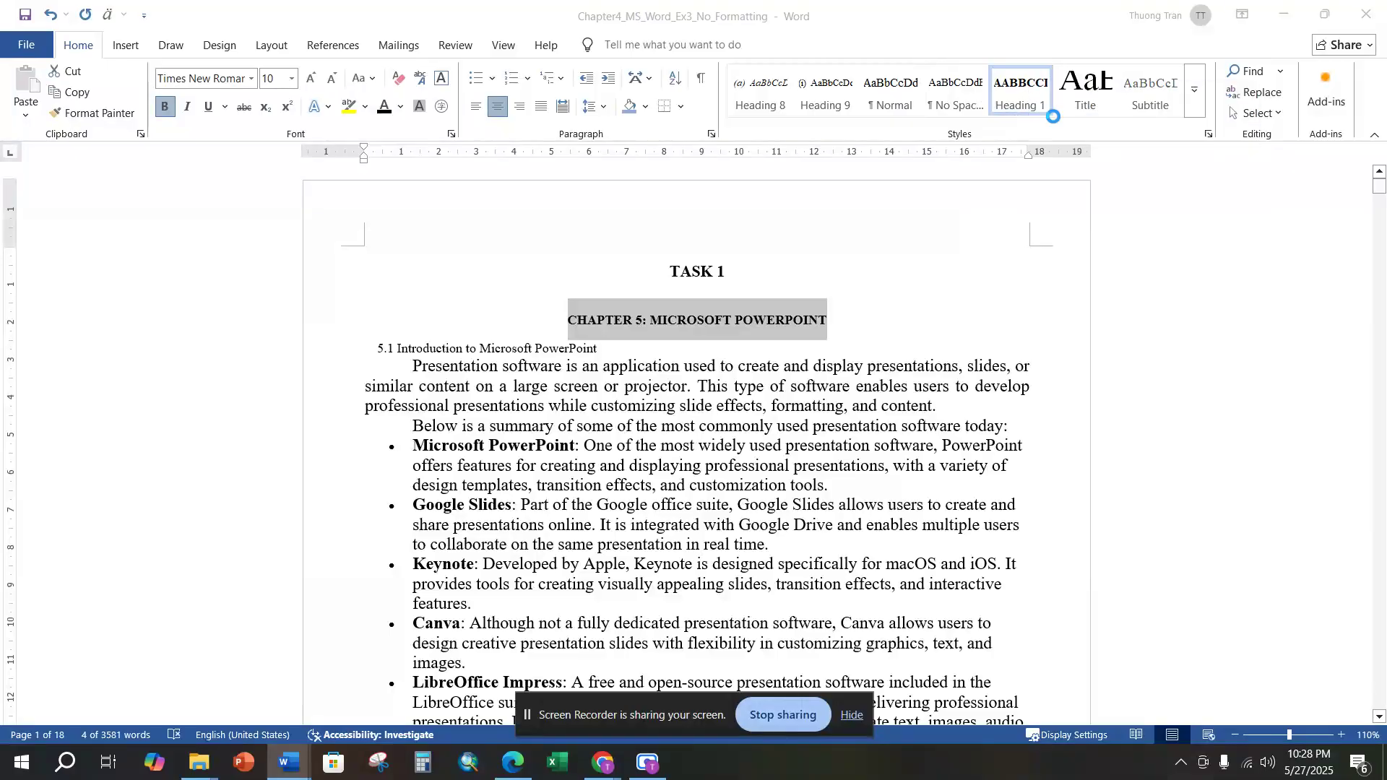
pyautogui.moveTo(828, 121); pyautogui.dragTo(1217, 85)
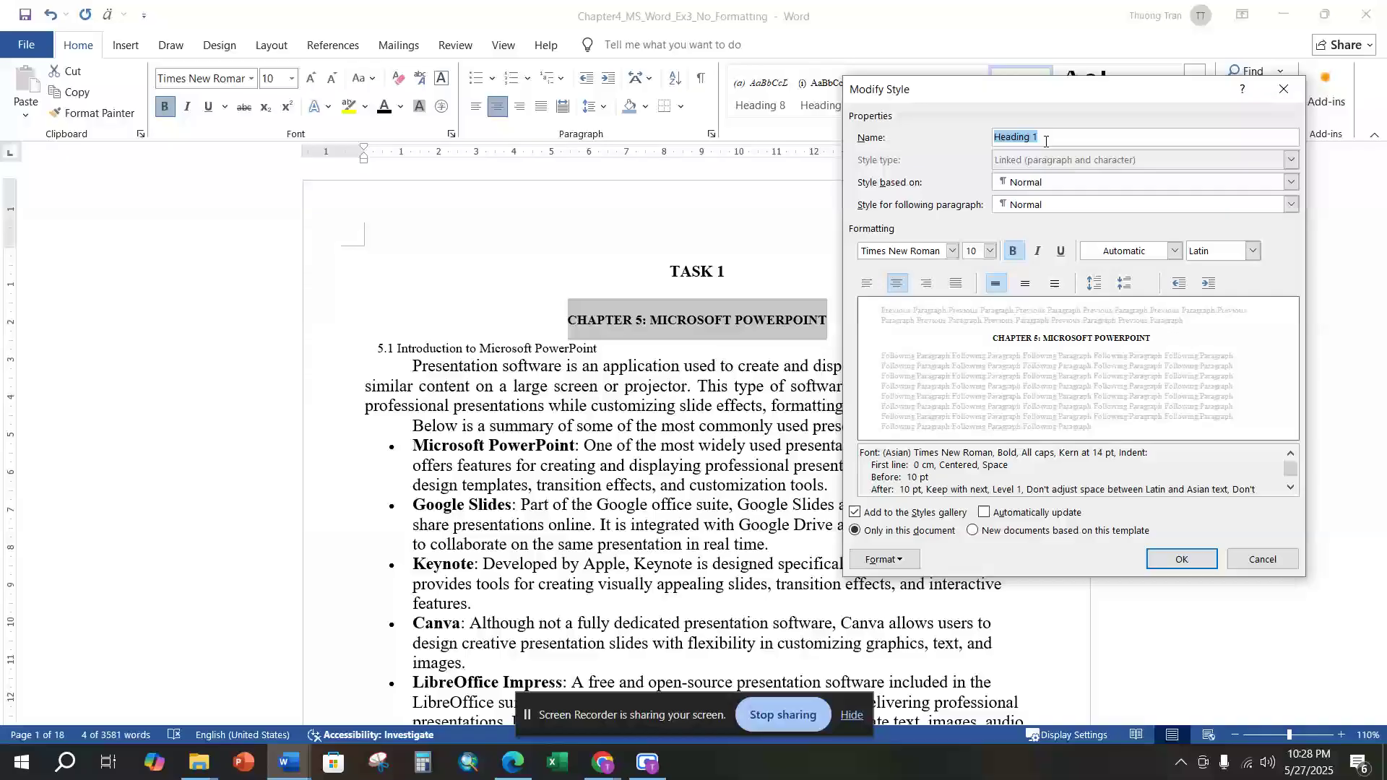
pyautogui.click(990, 251)
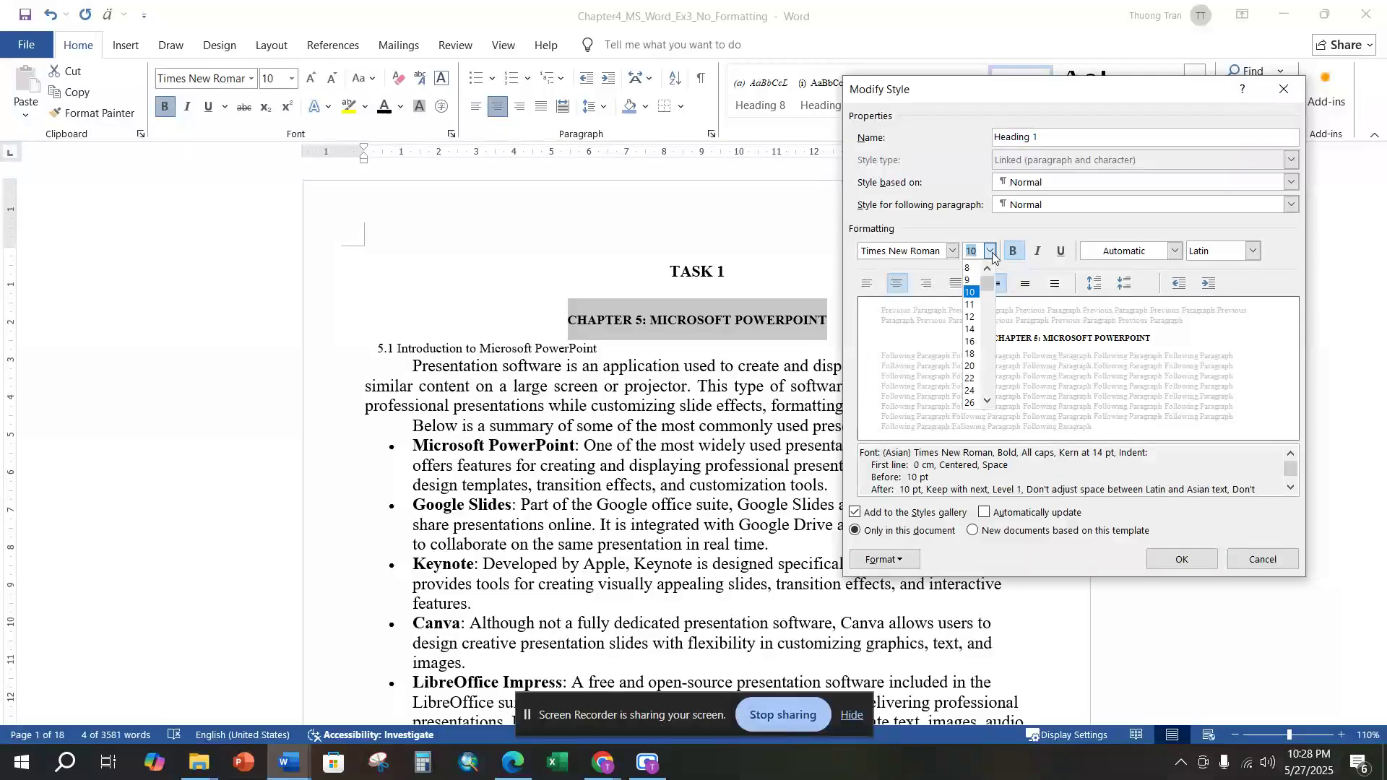
pyautogui.click(974, 330)
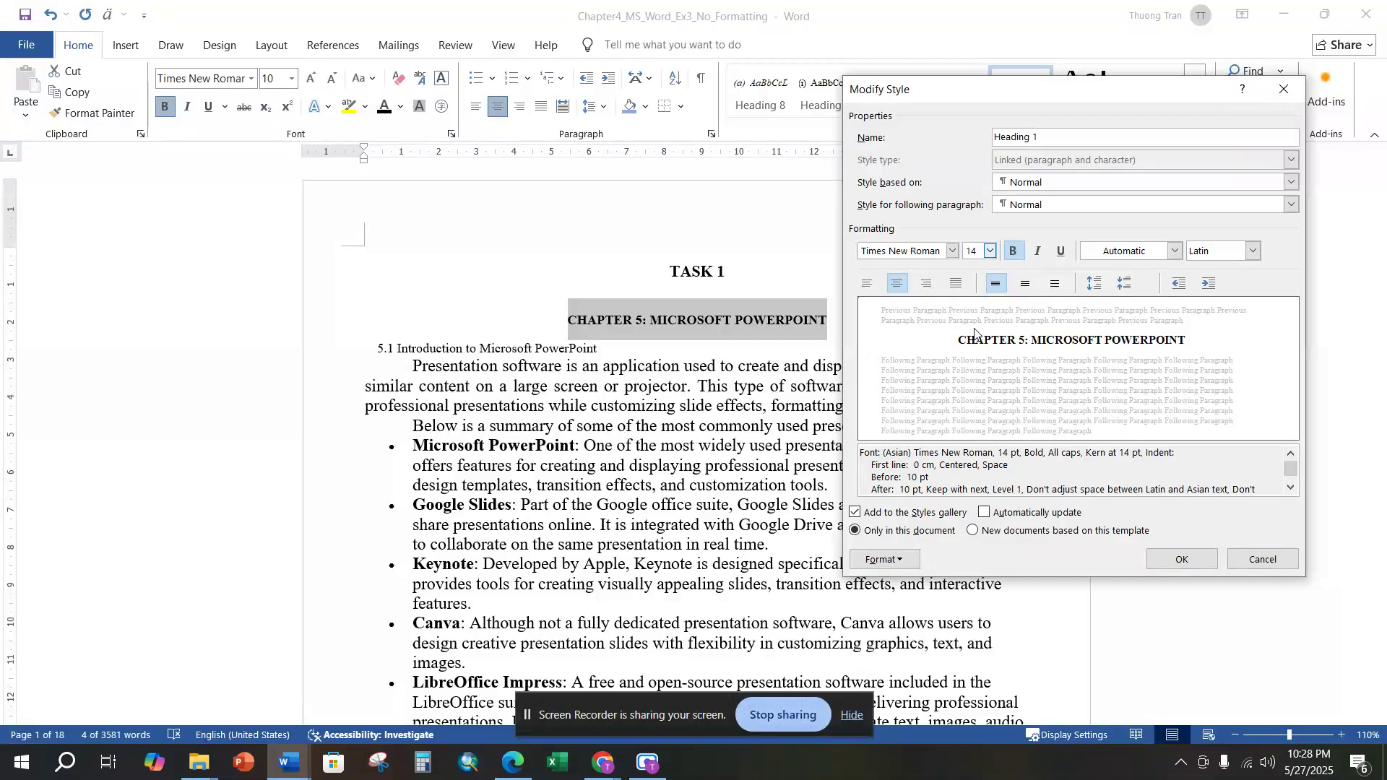
# Step: Set the Heading 1 style's paragraph spacing to 6 pt before, 12 pt after and 1.5 lines, and save the style
pyautogui.click(902, 563)
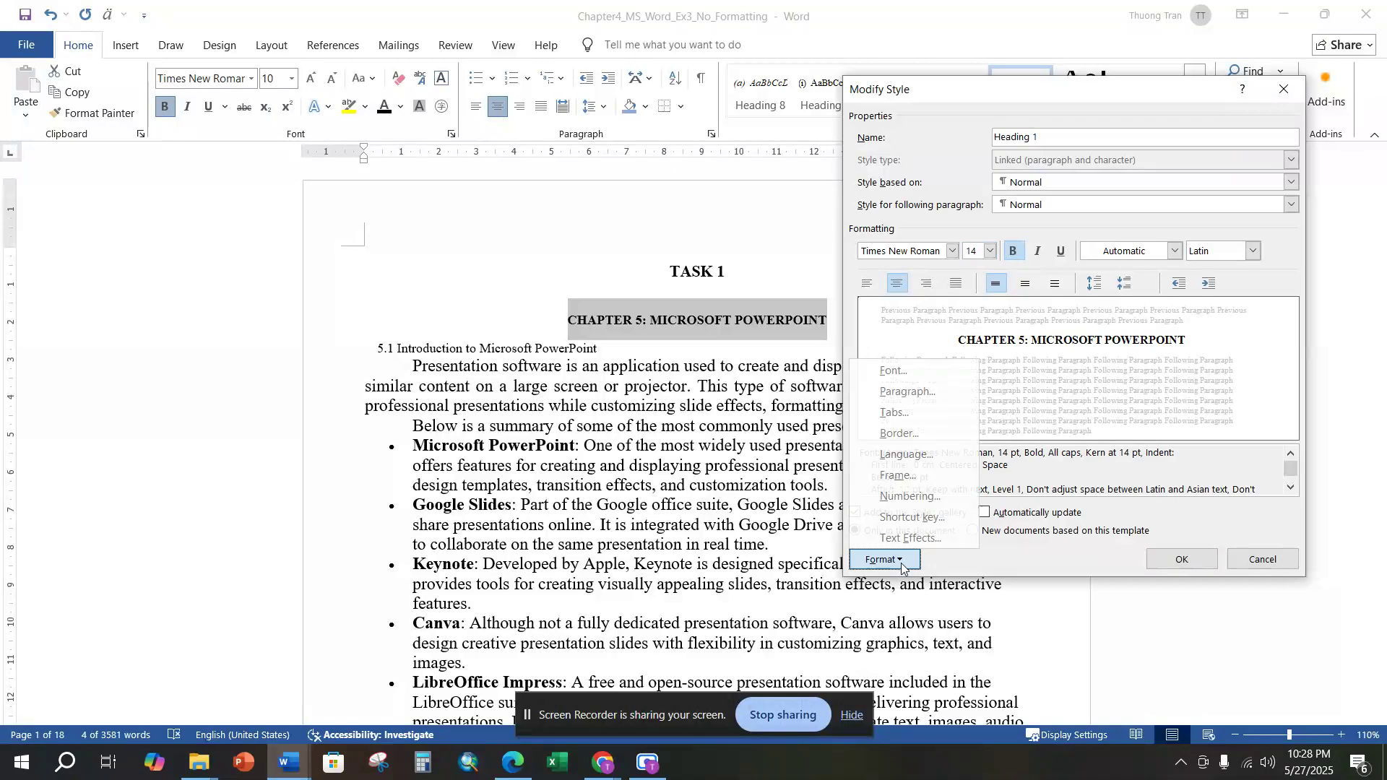
pyautogui.click(909, 391)
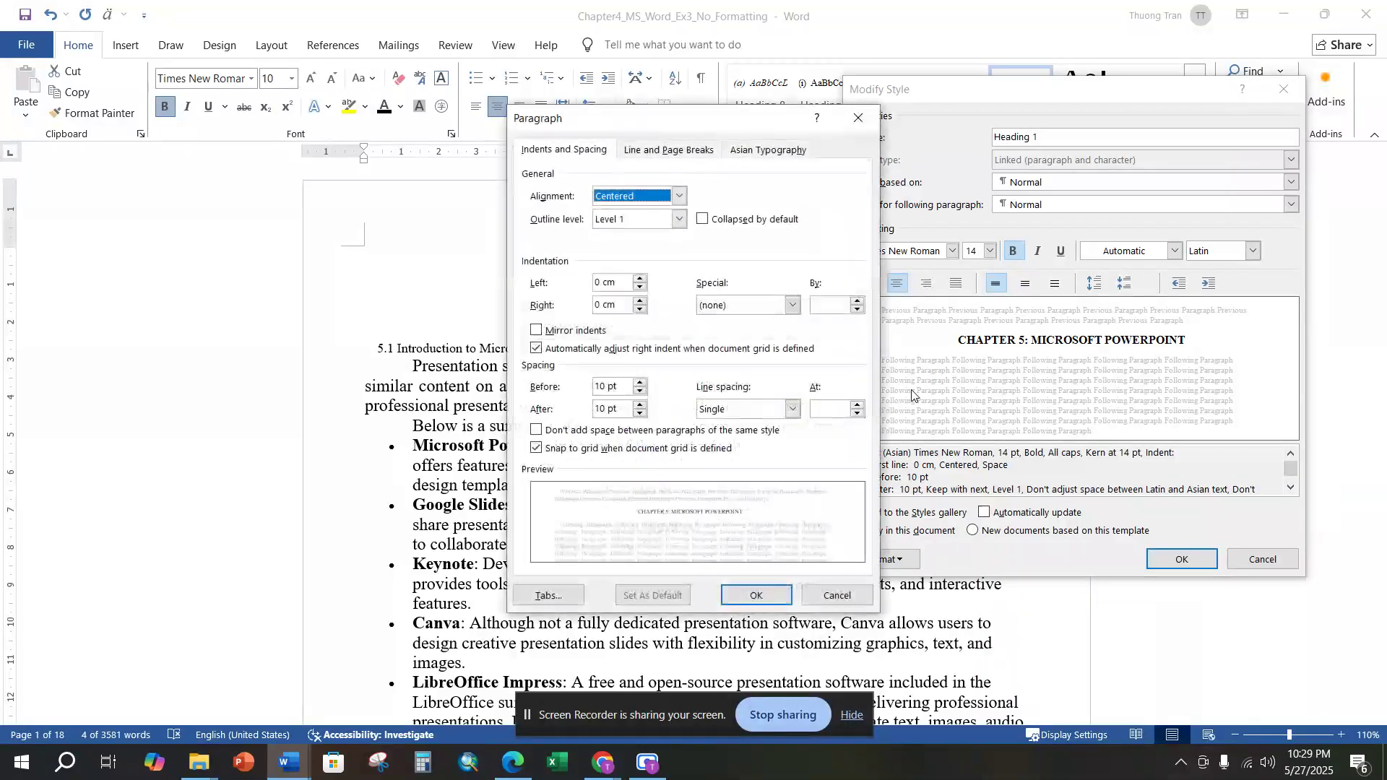
pyautogui.click(640, 391)
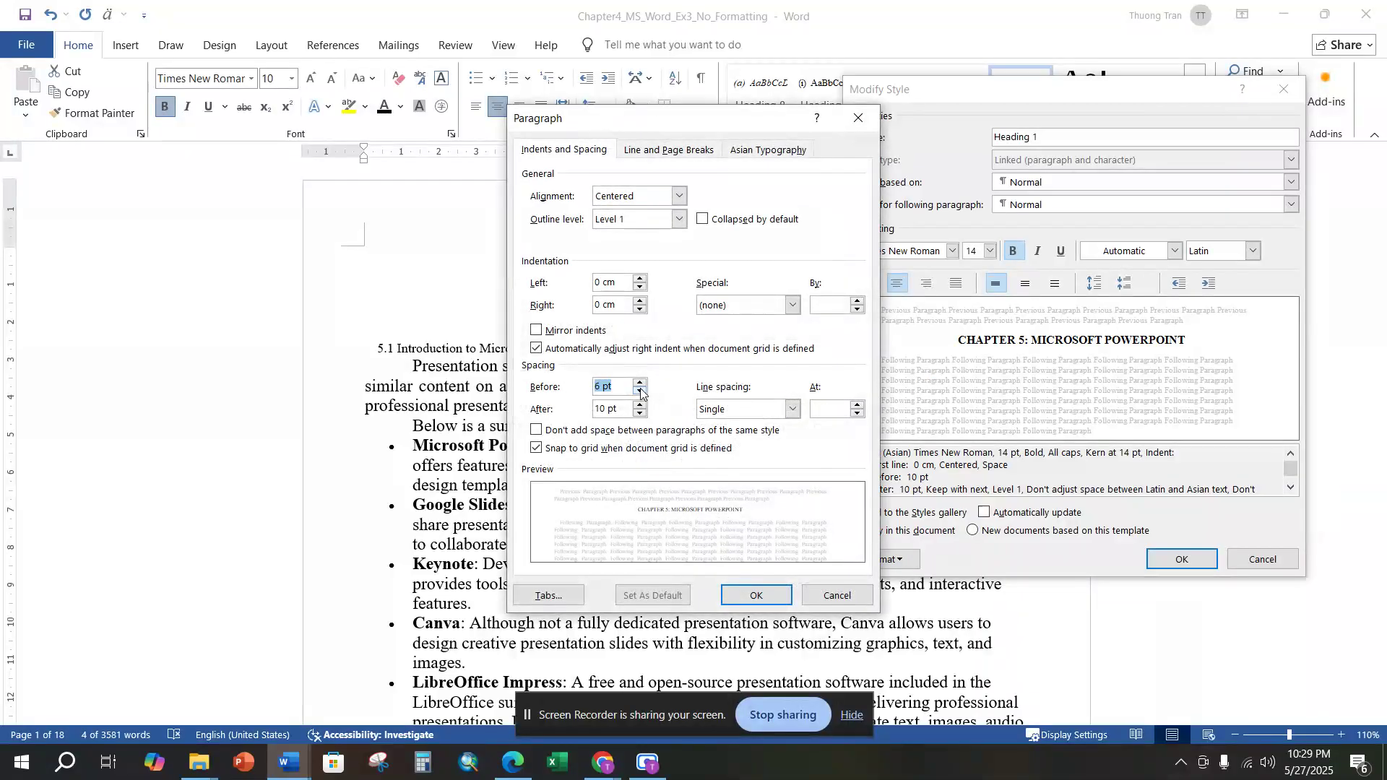
pyautogui.click(640, 405)
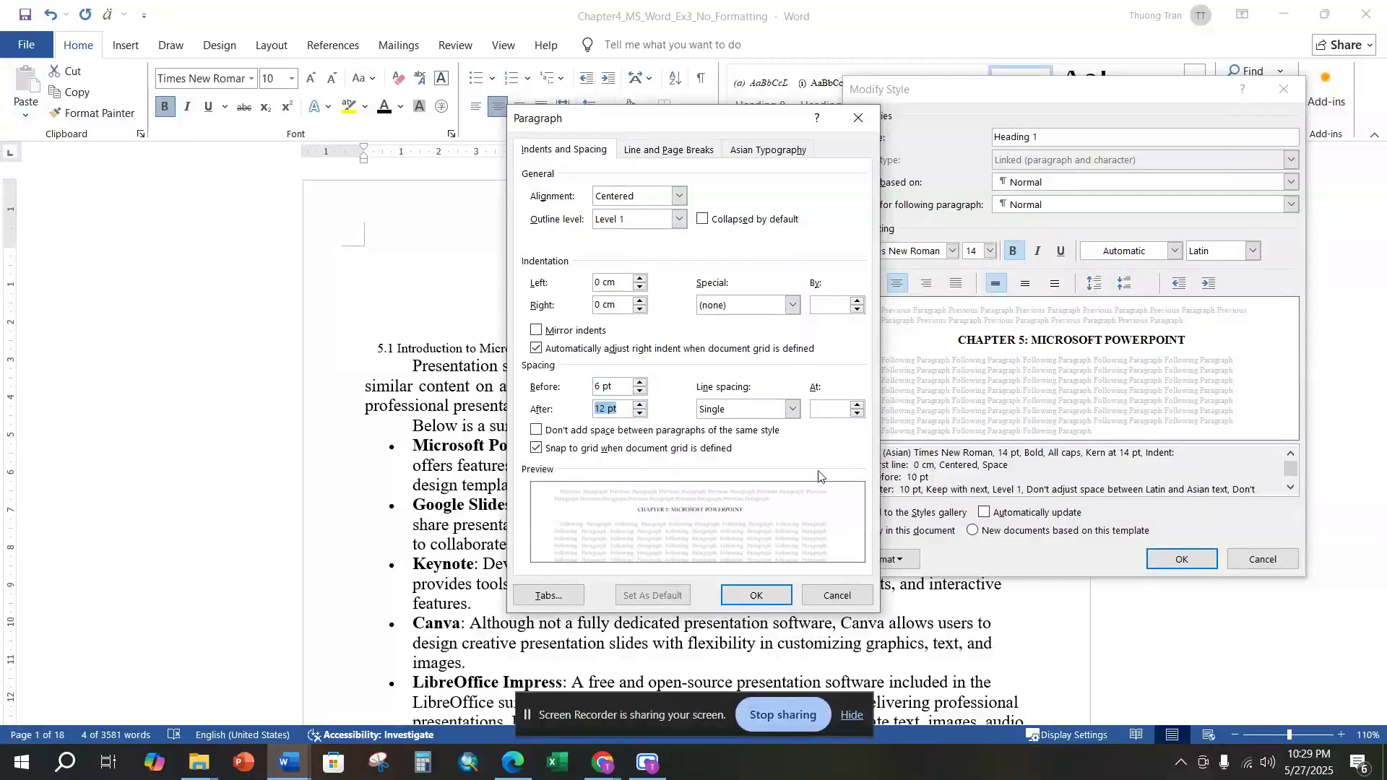
pyautogui.click(793, 411)
pyautogui.click(740, 437)
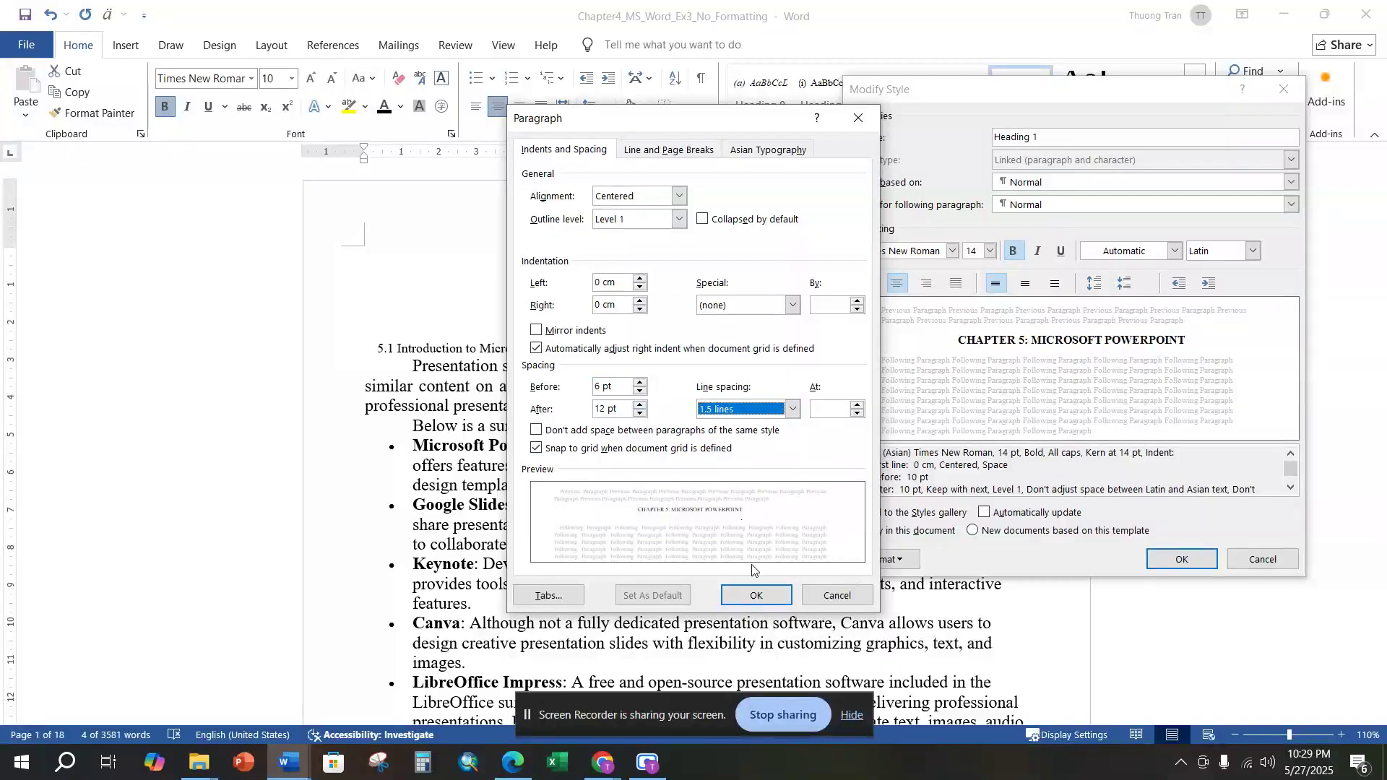
pyautogui.click(759, 597)
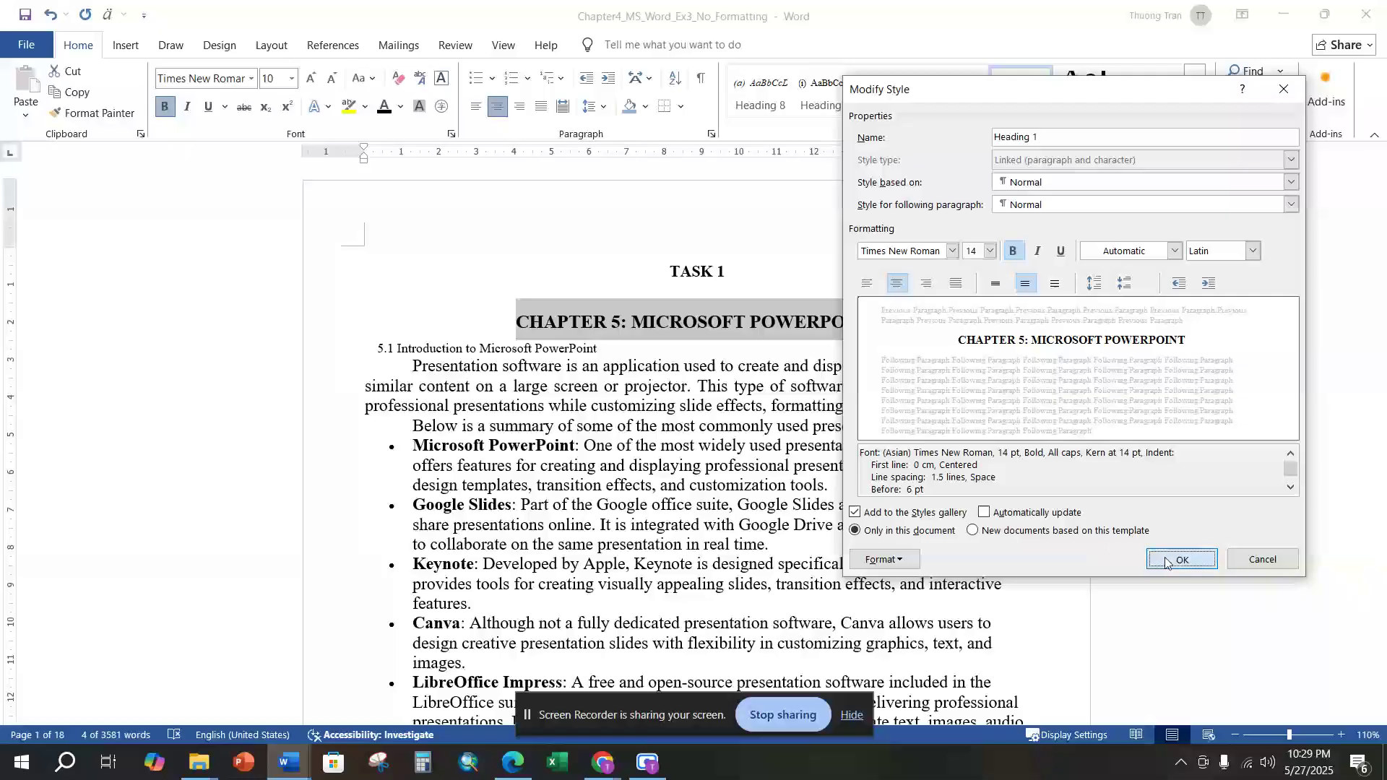
pyautogui.click(1165, 563)
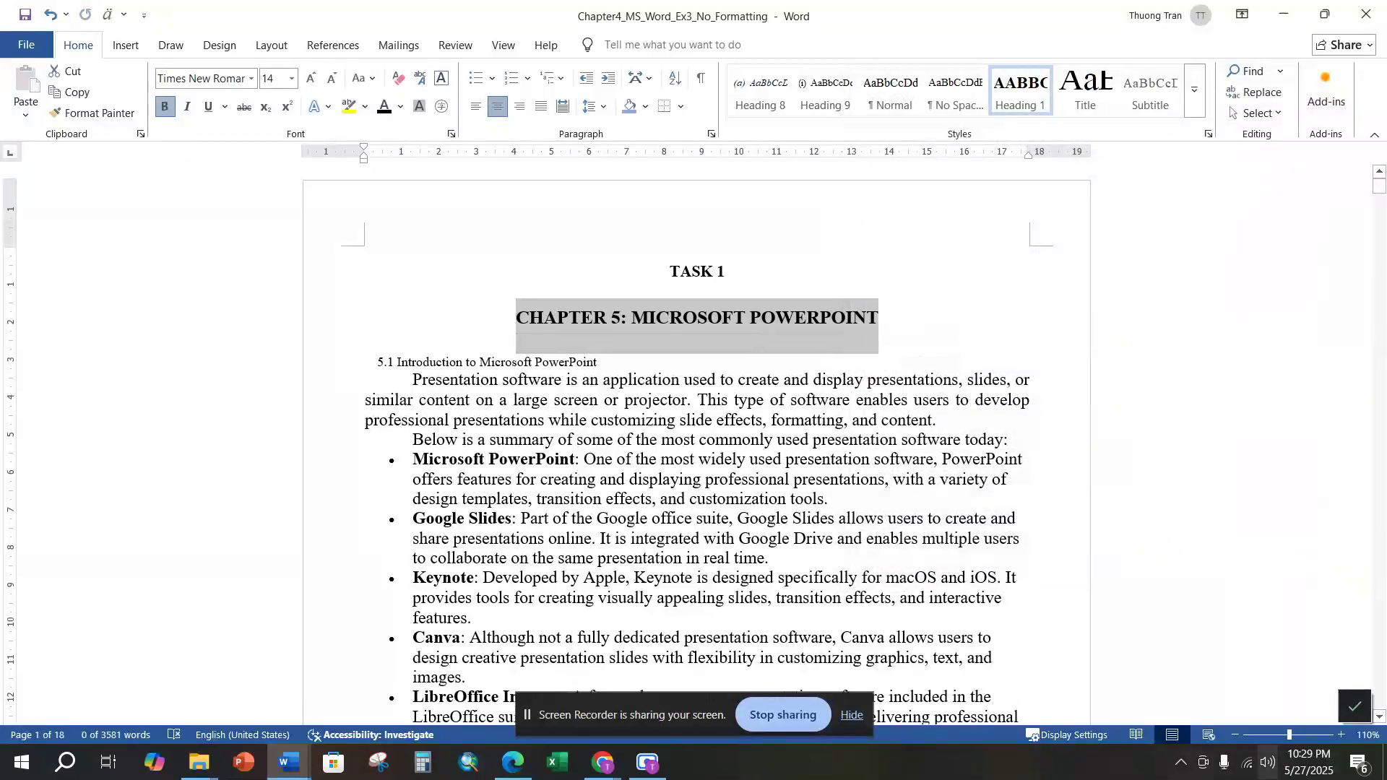
# Step: Show the Navigation pane to list the document's headings
pyautogui.click(1355, 706)
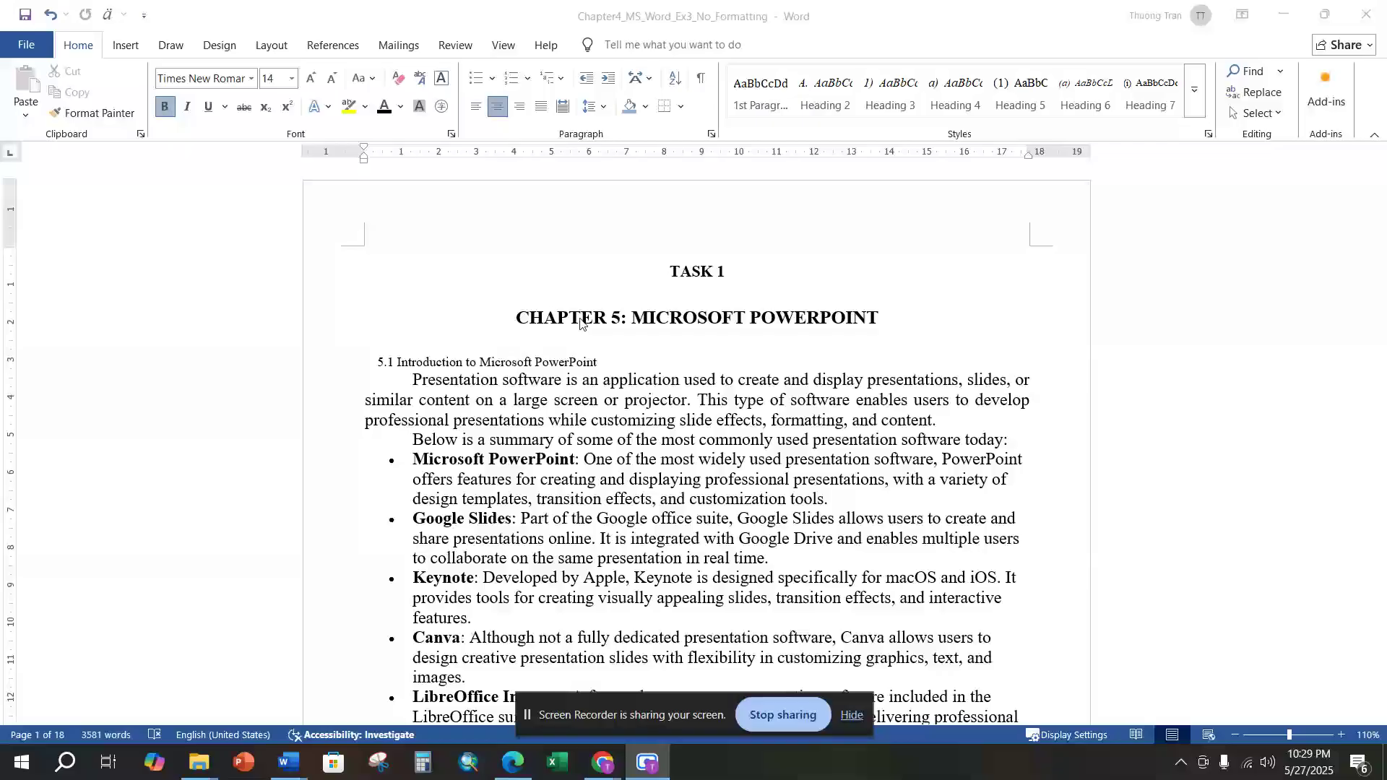
pyautogui.click(610, 323)
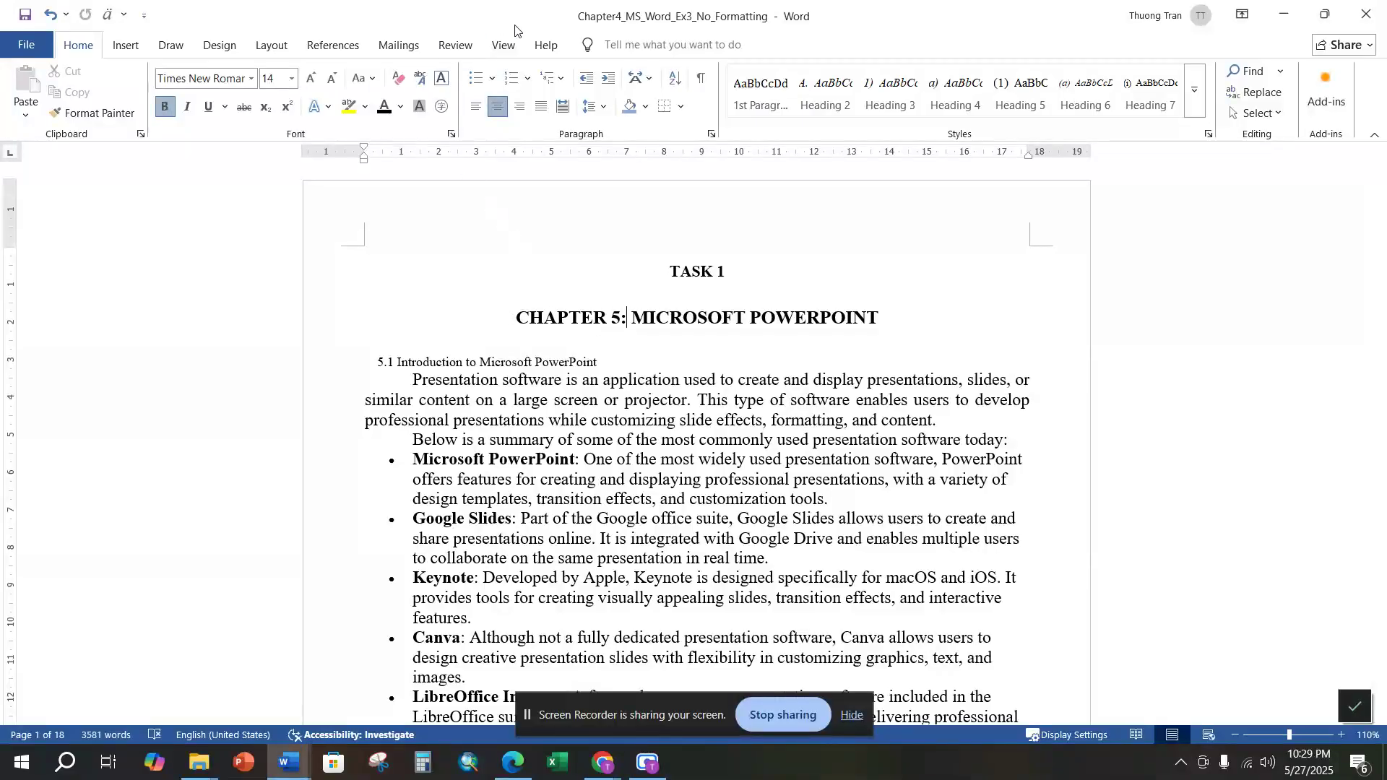
pyautogui.click(504, 44)
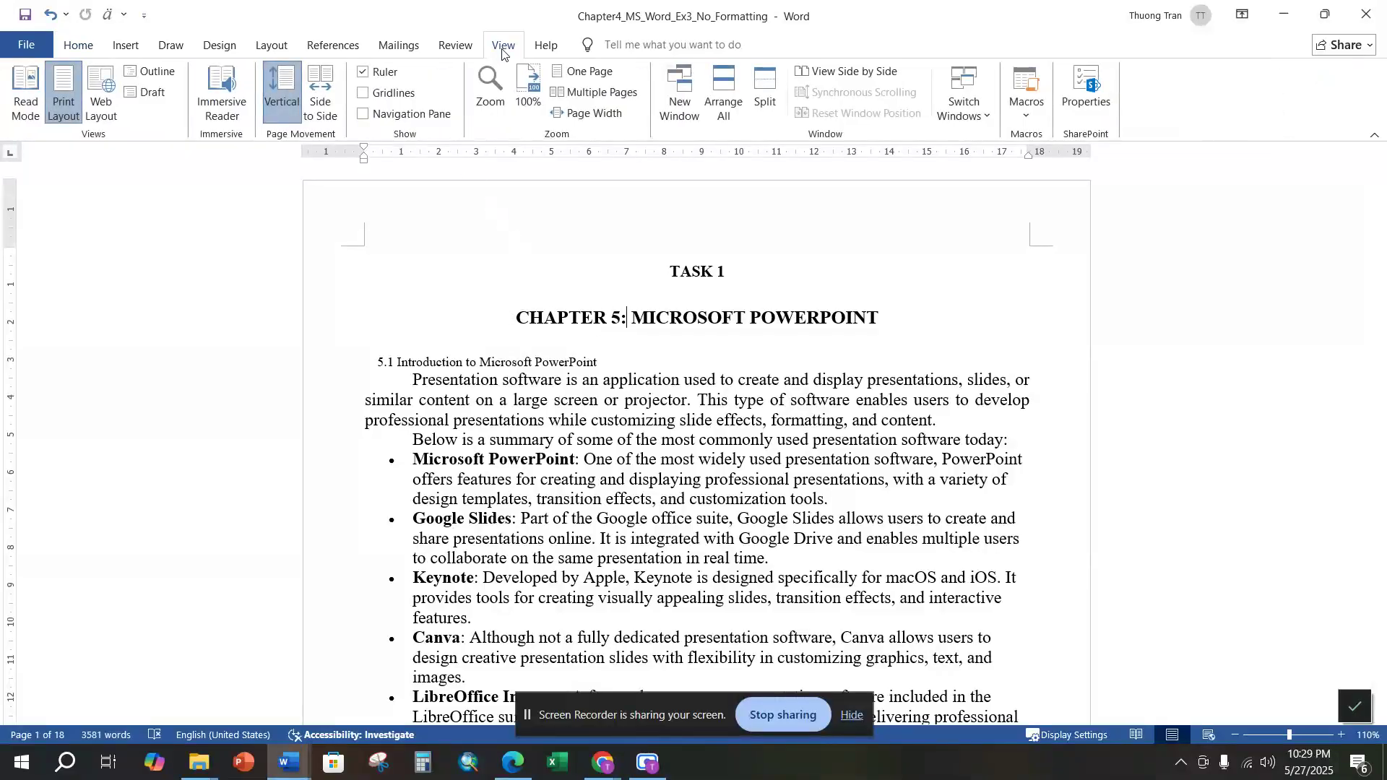
pyautogui.click(362, 115)
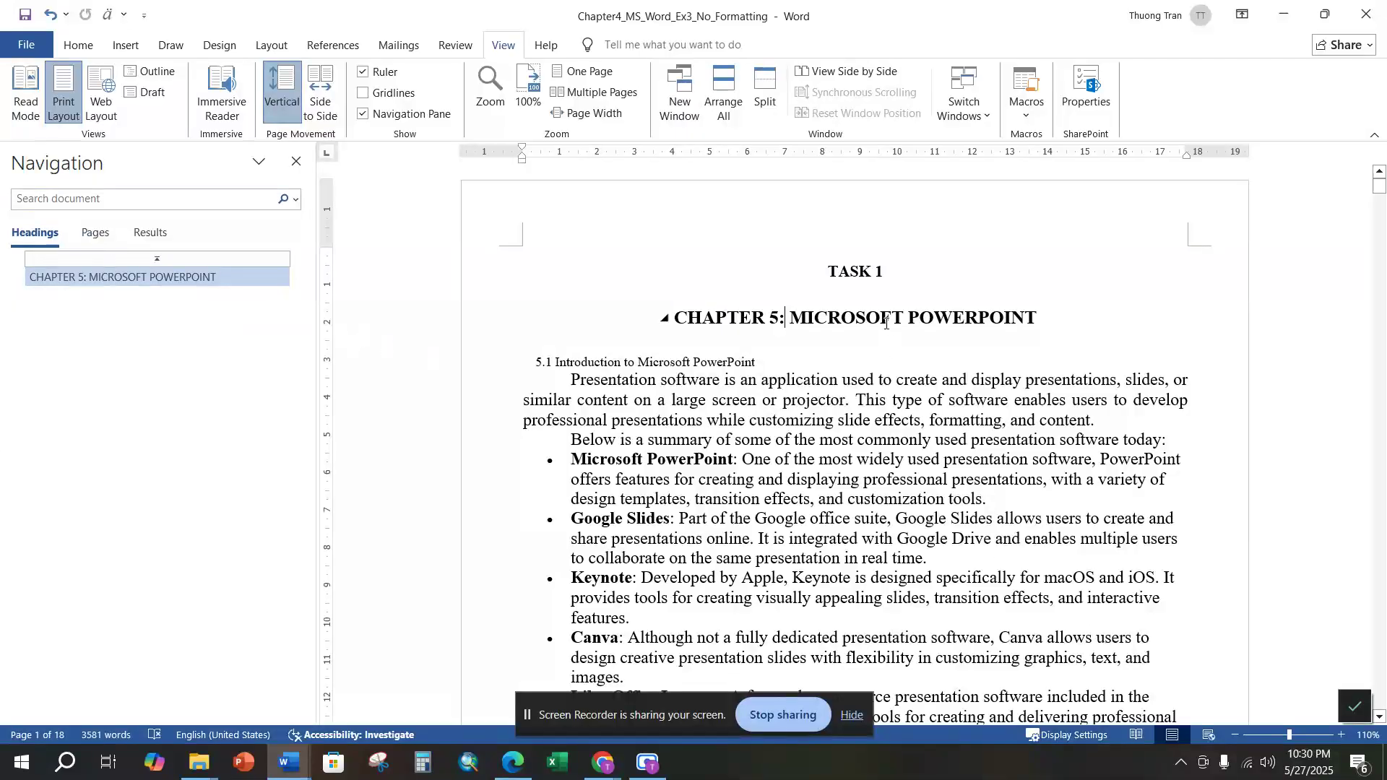
# Step: Apply the Heading 2 style to the line "5.1 Introduction to Microsoft PowerPoint"
pyautogui.click(78, 45)
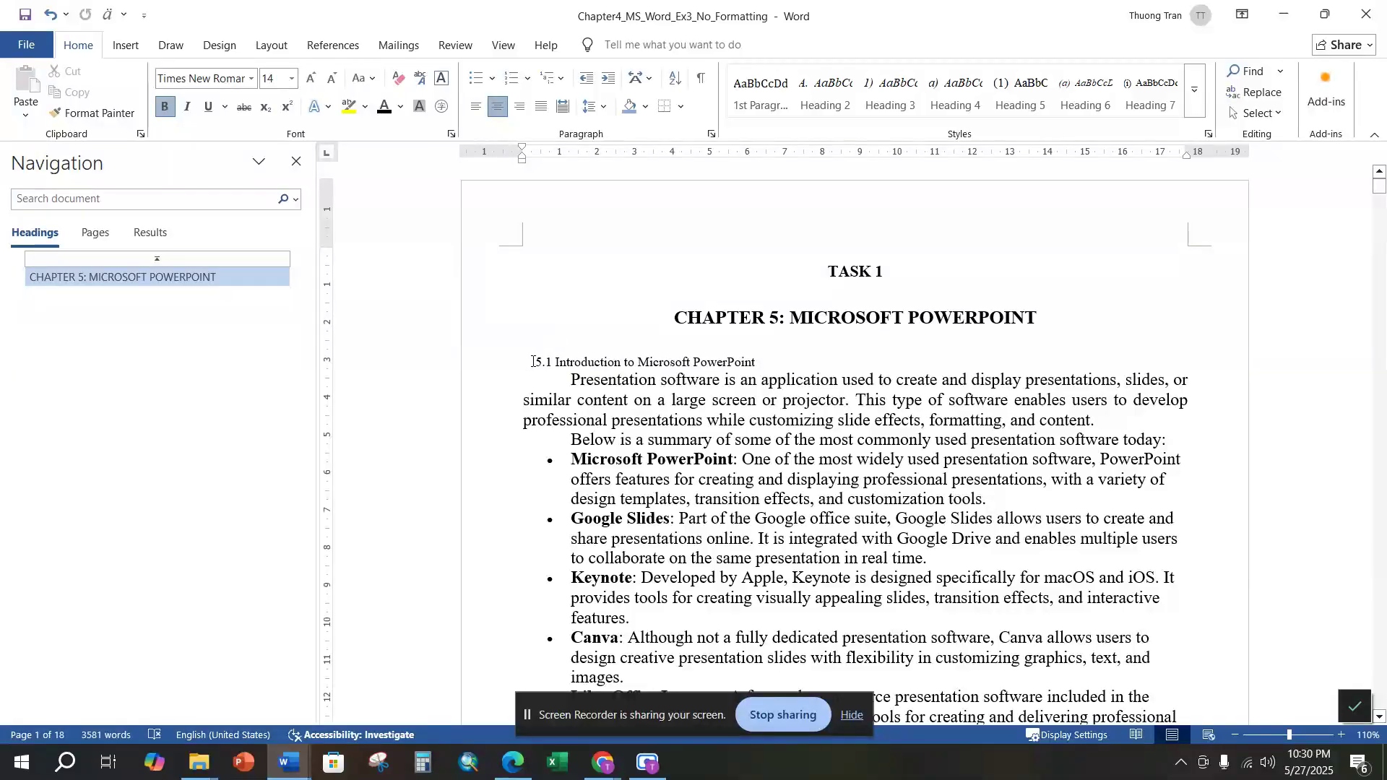
pyautogui.moveTo(552, 359); pyautogui.dragTo(757, 361)
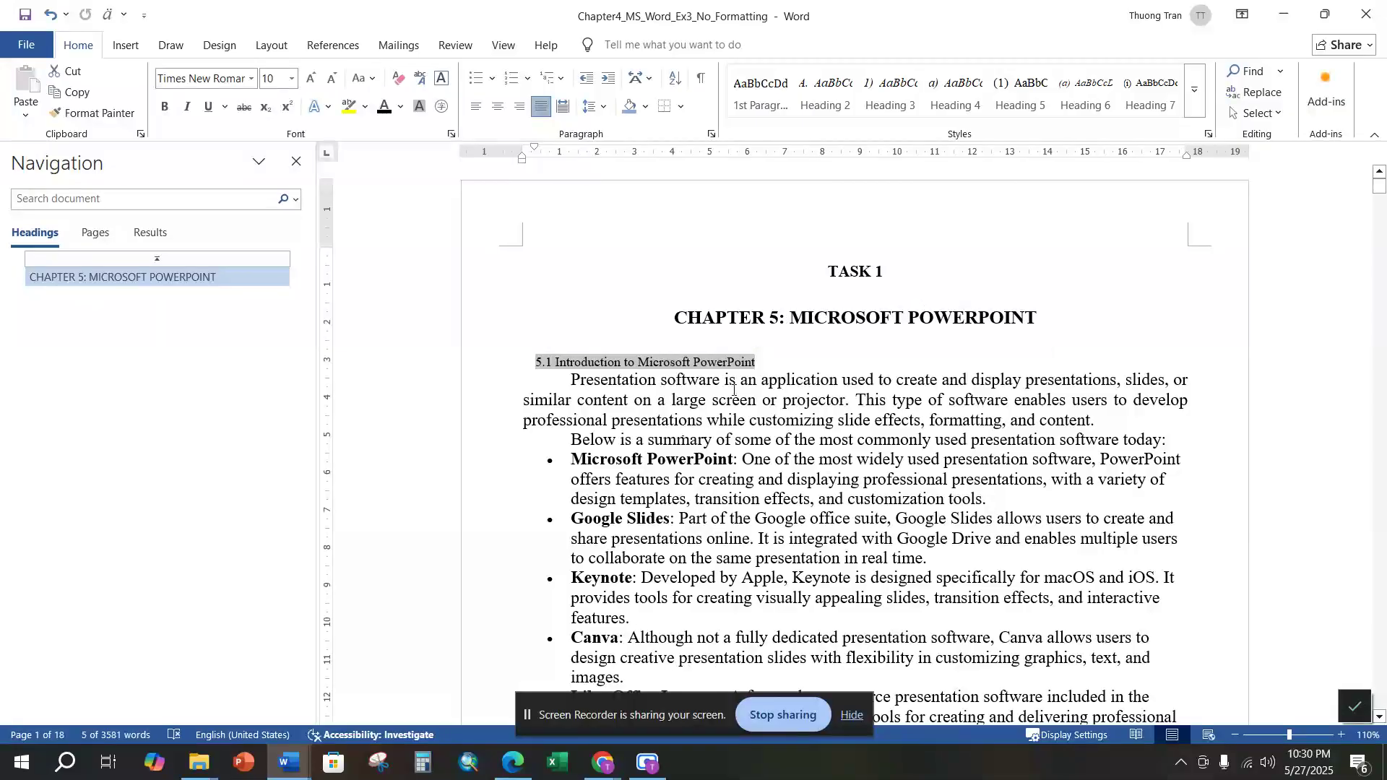
pyautogui.click(1198, 103)
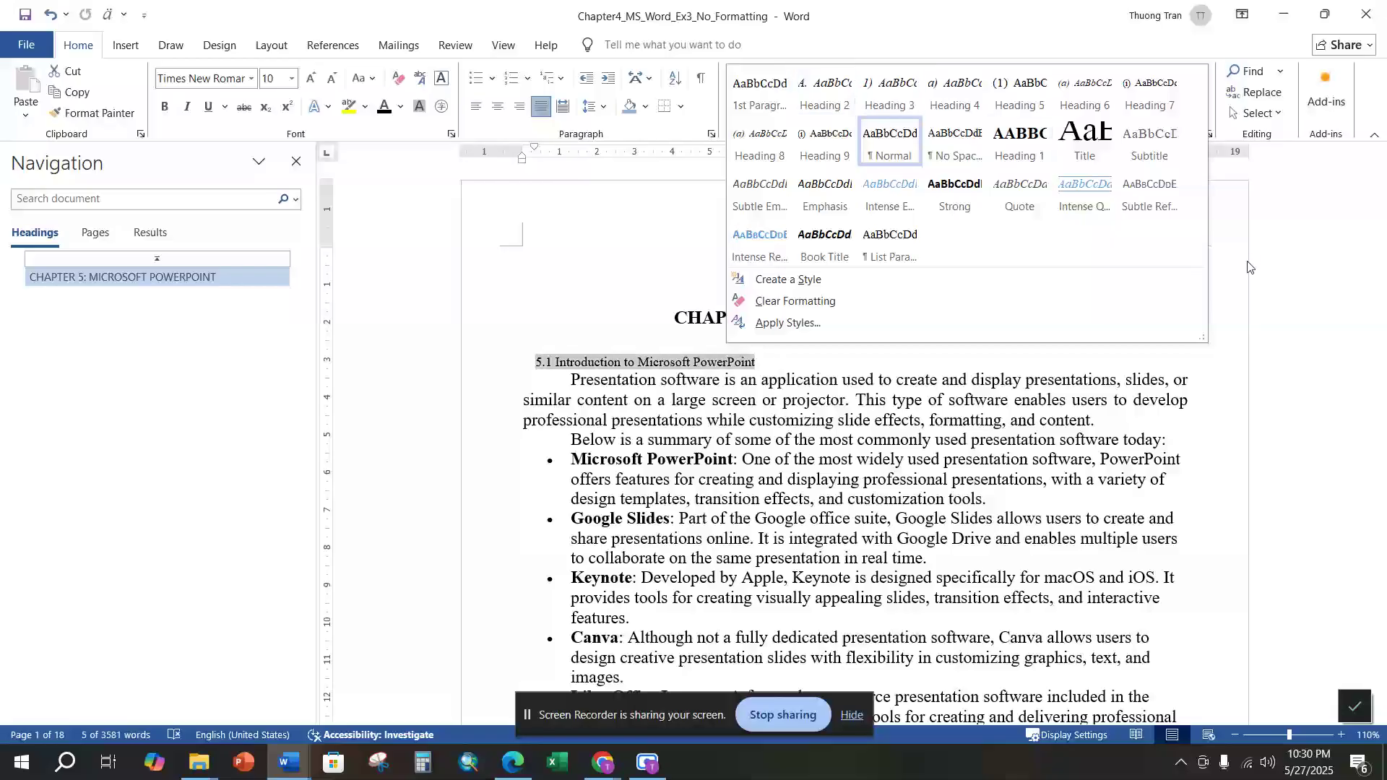
pyautogui.click(830, 97)
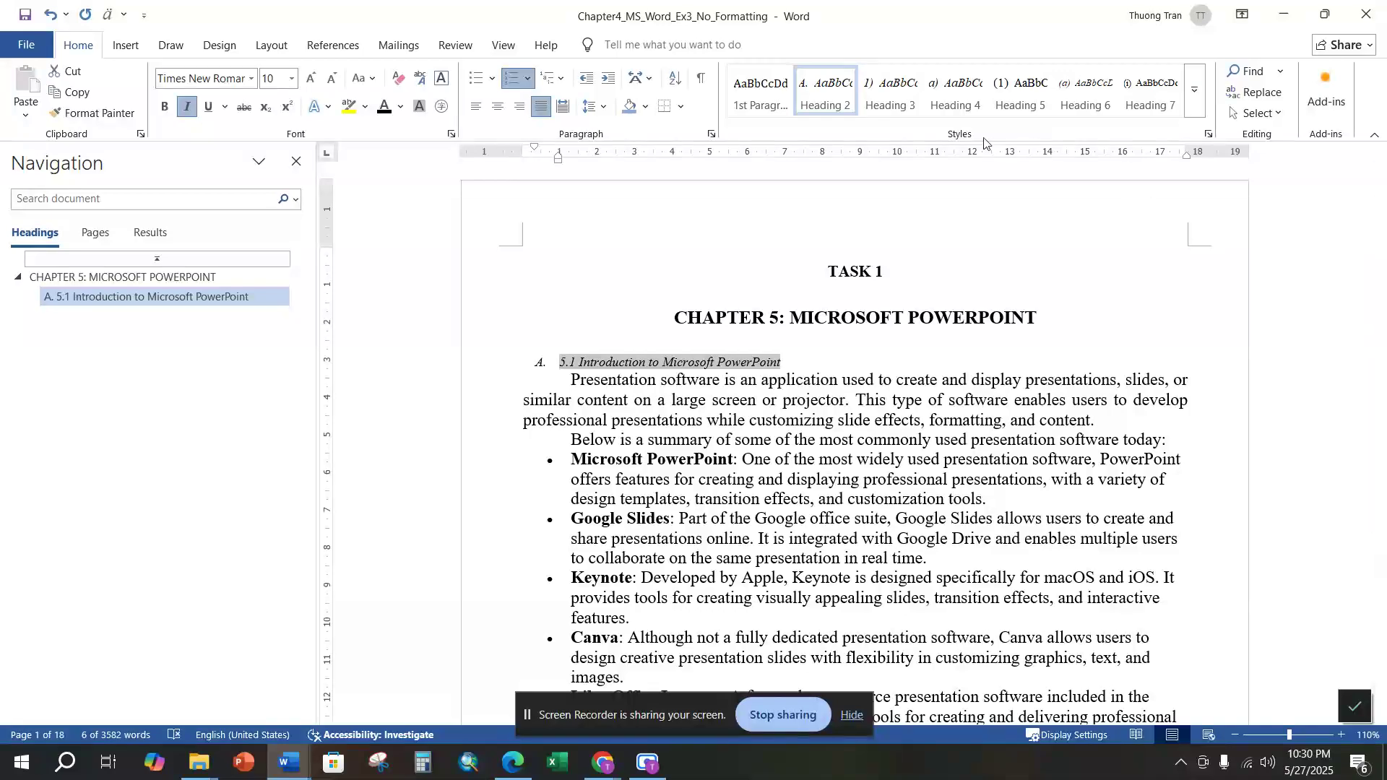
# Step: Open the Heading 2 style for modification and set its font size to 12
pyautogui.rightClick(830, 103)
pyautogui.click(876, 133)
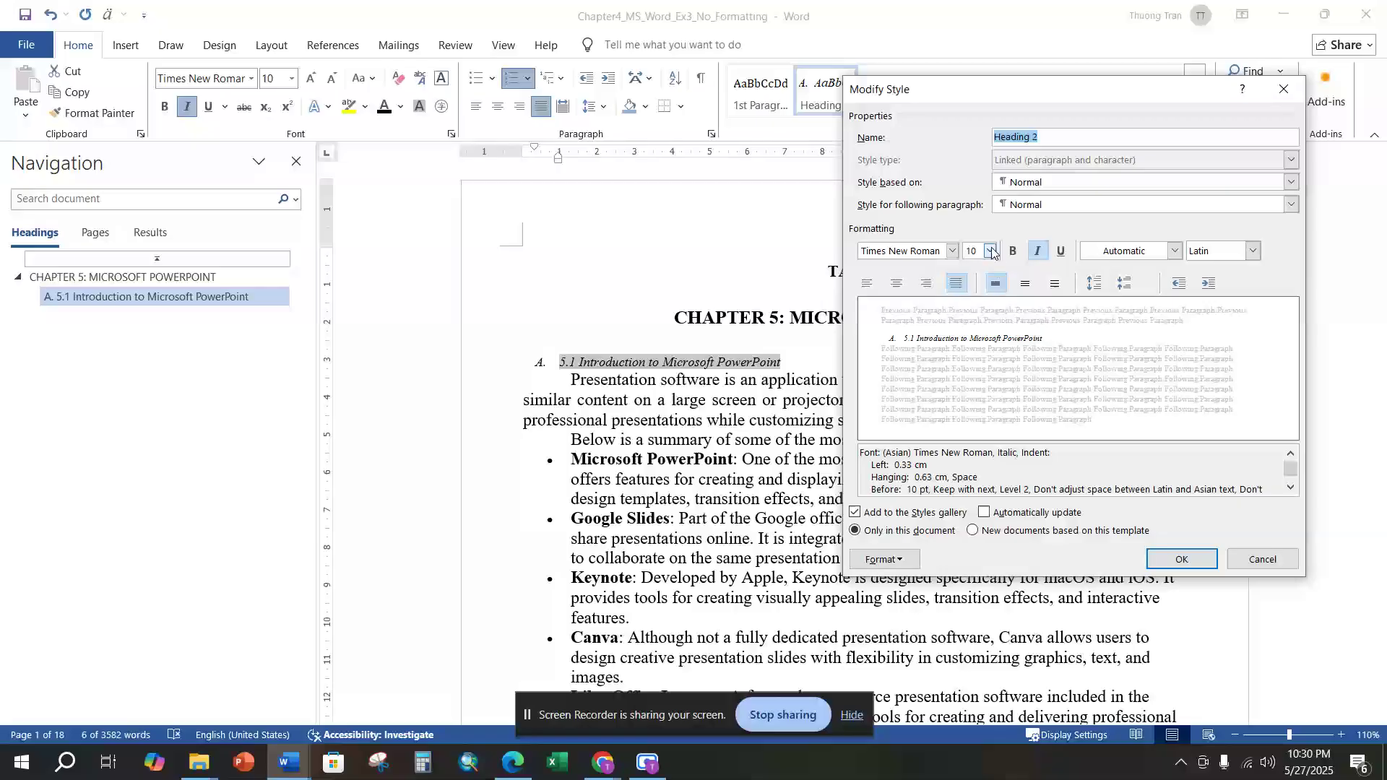
pyautogui.click(992, 252)
pyautogui.click(970, 328)
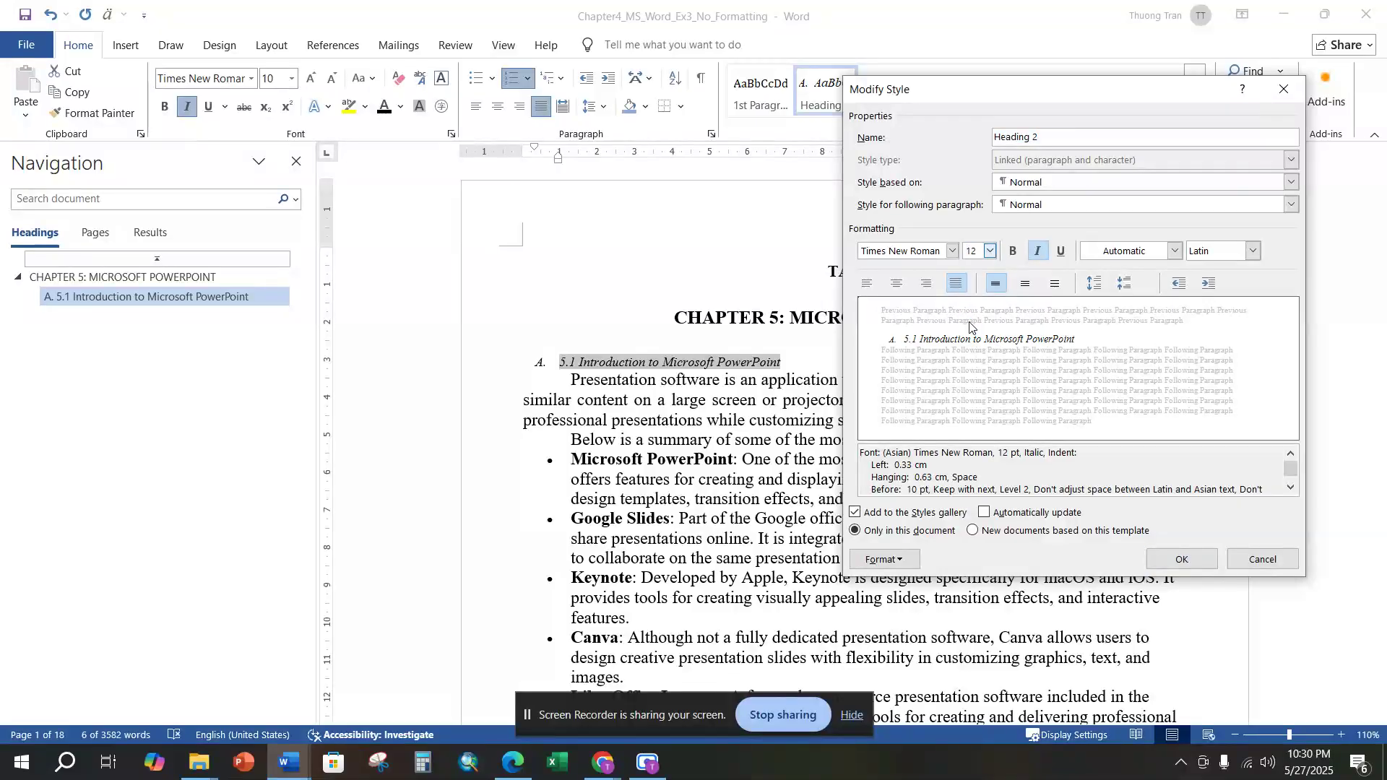
# Step: Remove the automatic numbering from the Heading 2 style and make its text bold instead of italic
pyautogui.click(879, 561)
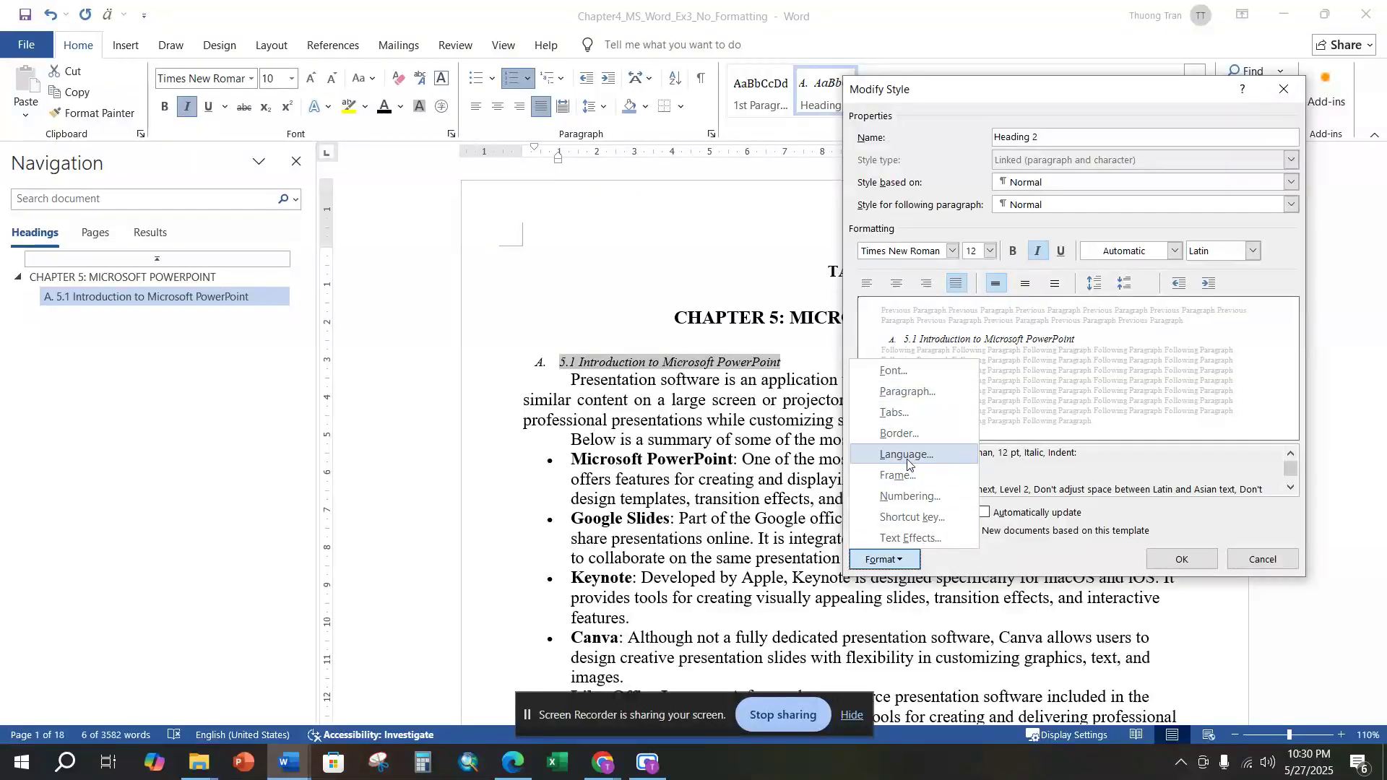
pyautogui.click(910, 497)
pyautogui.click(990, 354)
pyautogui.click(1109, 497)
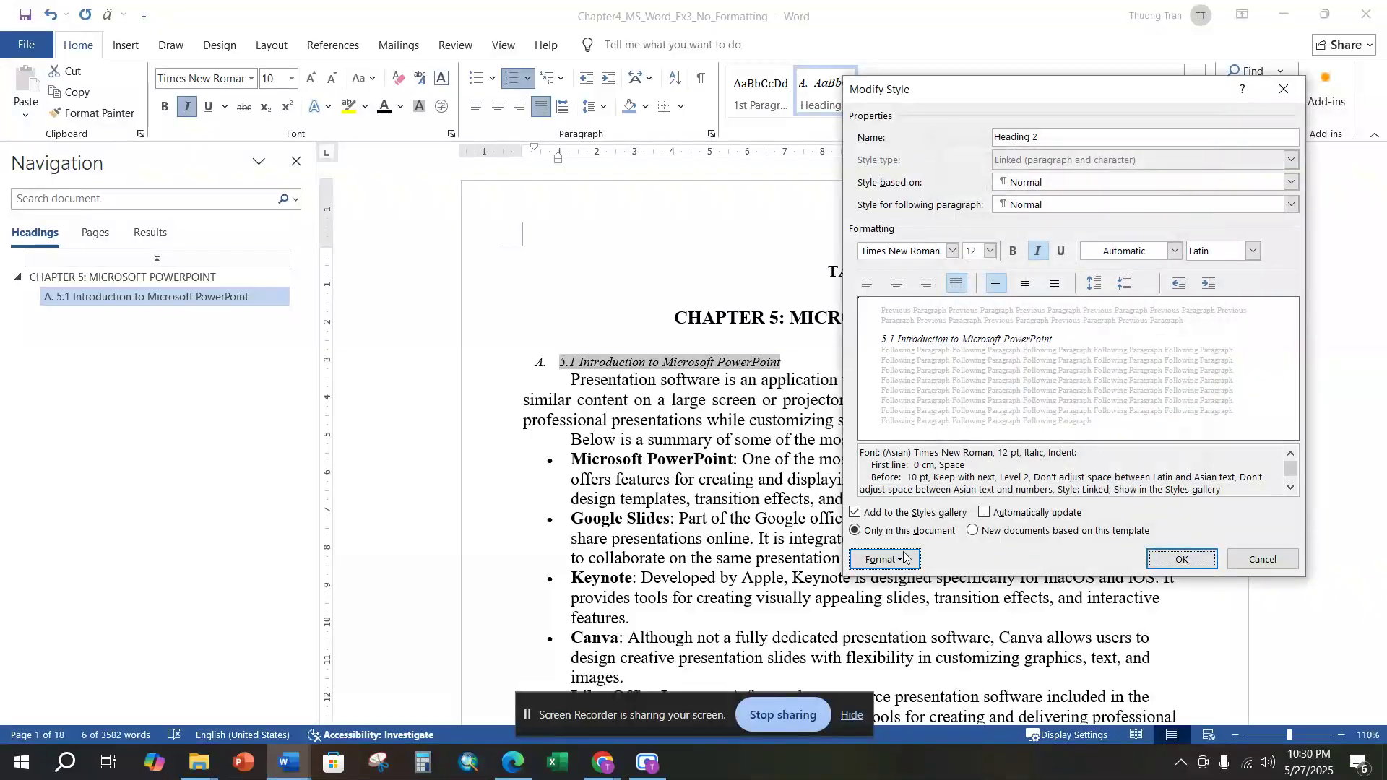
pyautogui.click(1038, 253)
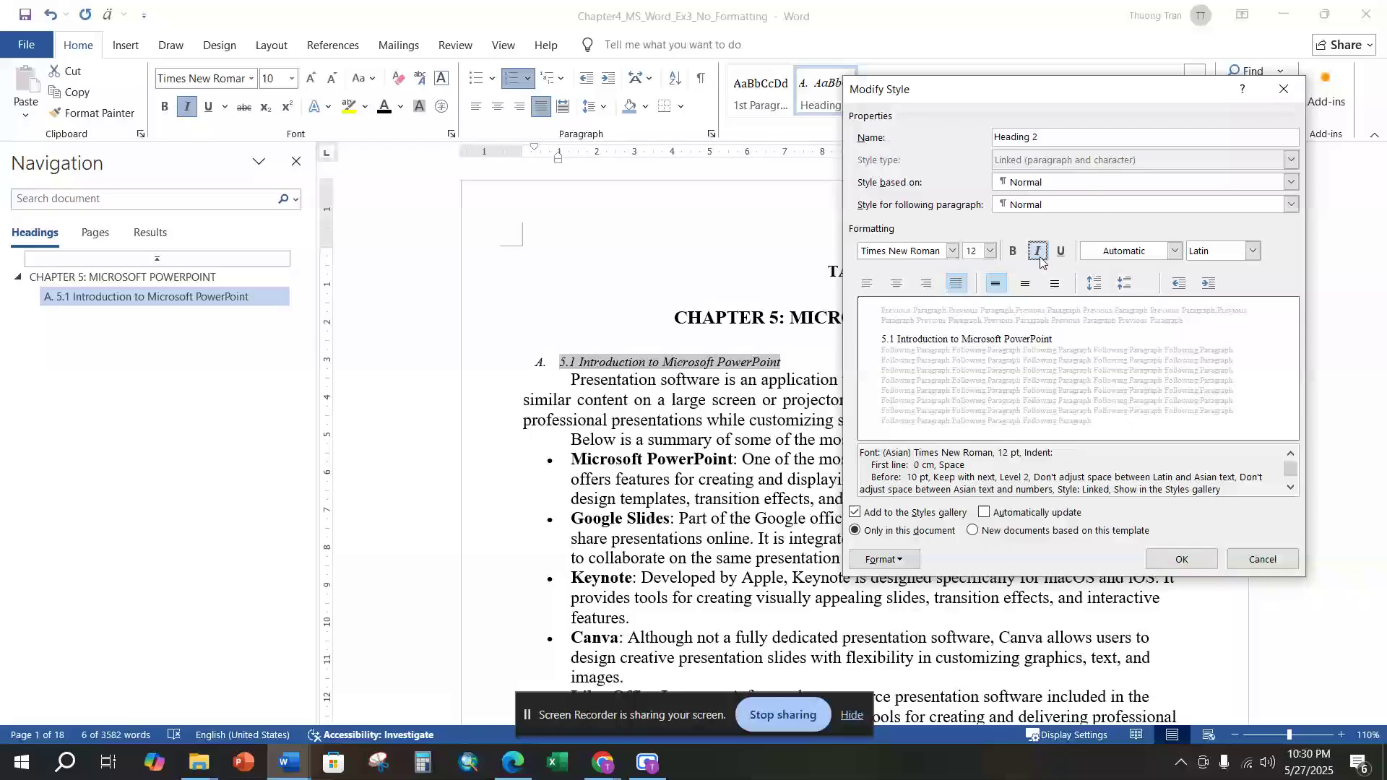
pyautogui.click(1014, 252)
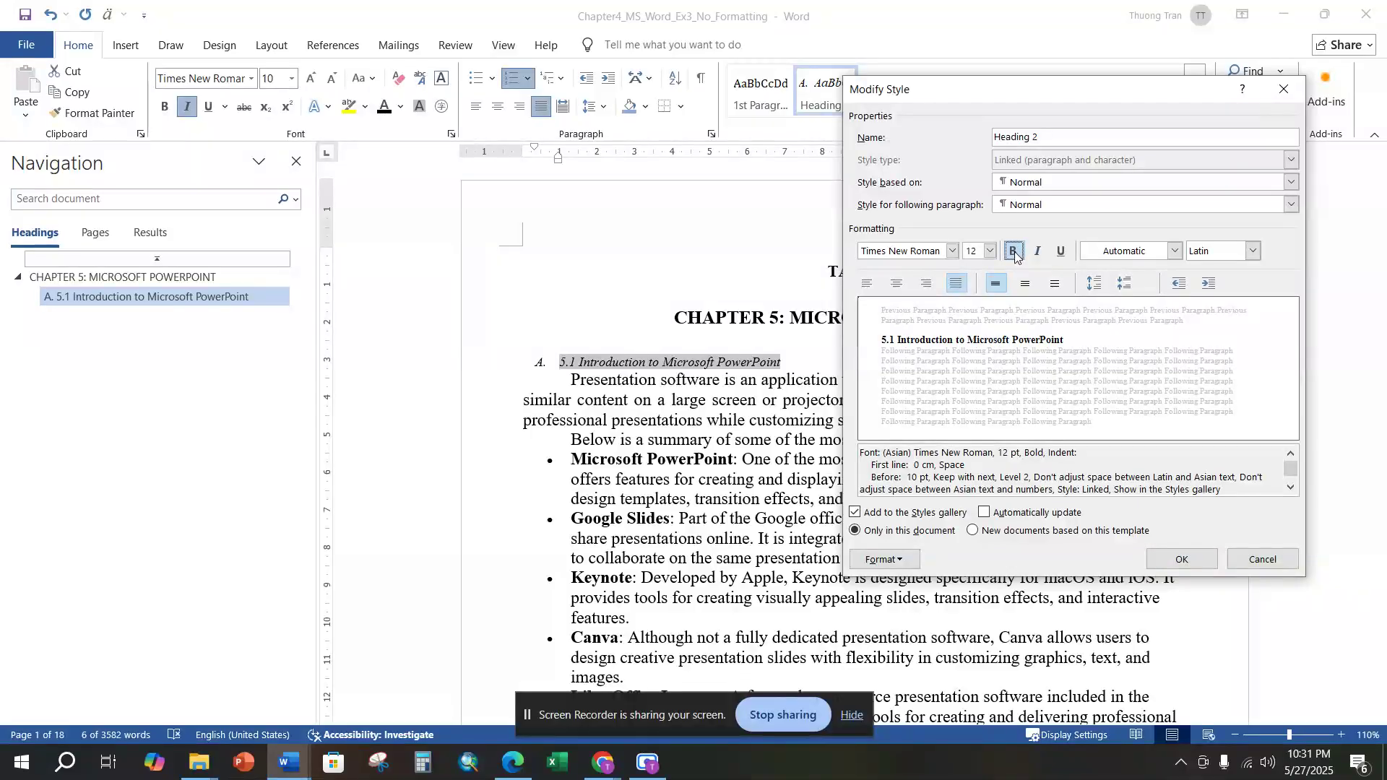
# Step: Set the Heading 2 style's paragraph spacing to 6 pt before, 6 pt after and 1.5 lines, and save the style changes
pyautogui.click(903, 560)
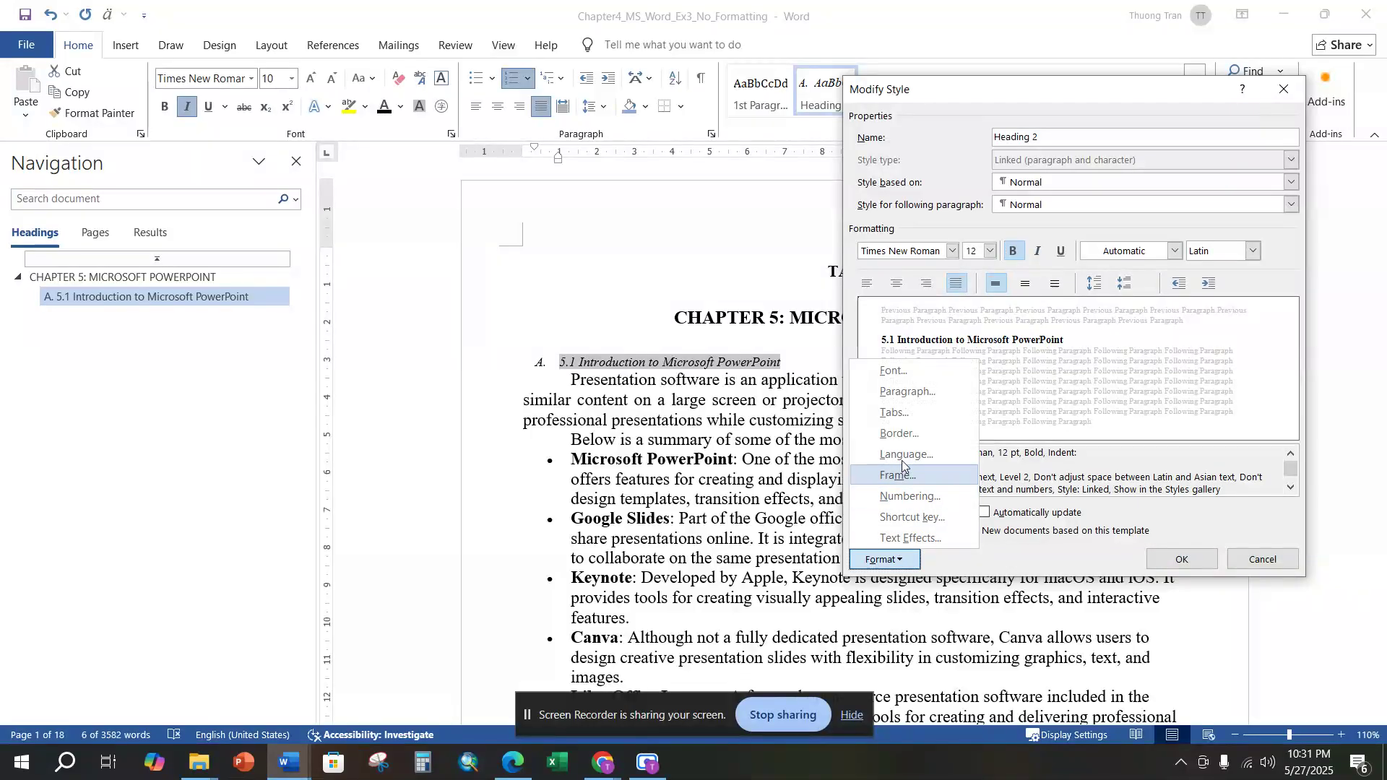
pyautogui.click(908, 392)
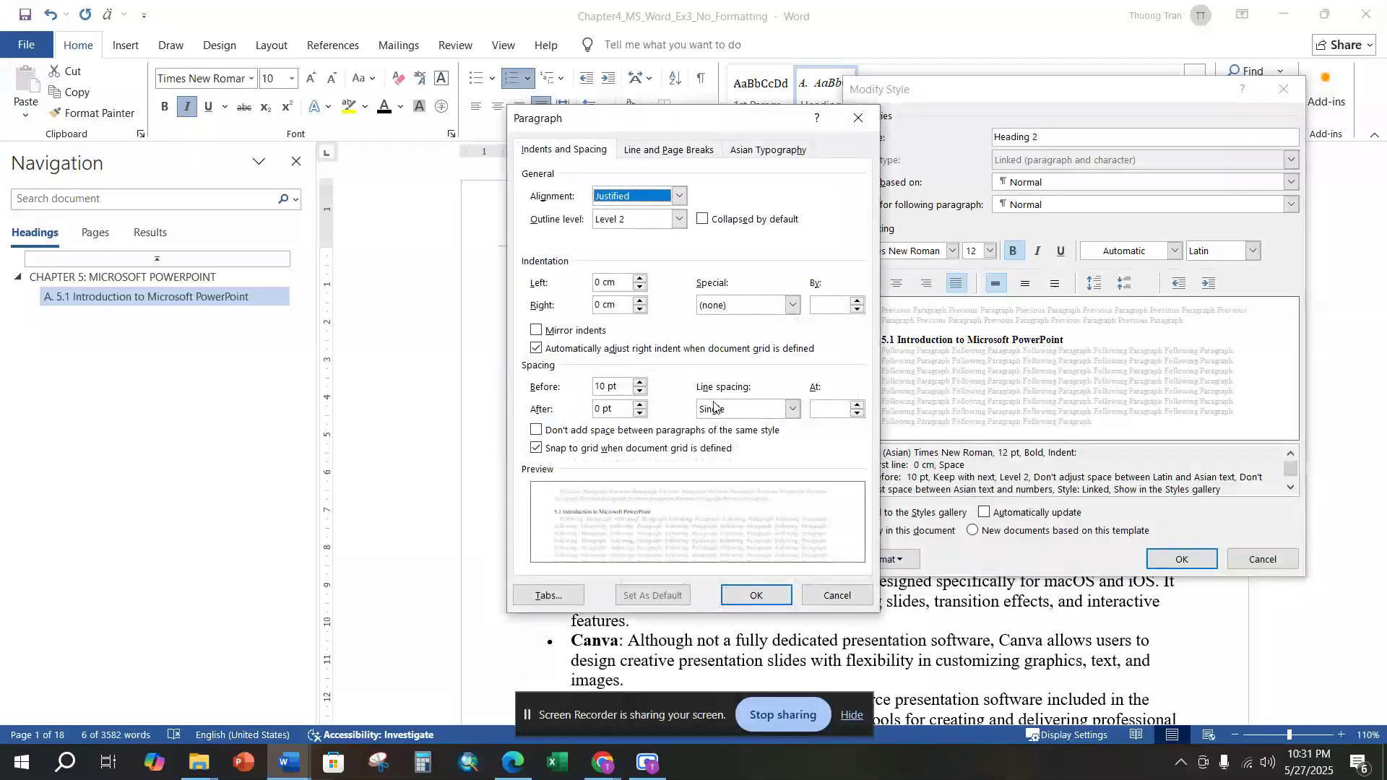
pyautogui.click(640, 405)
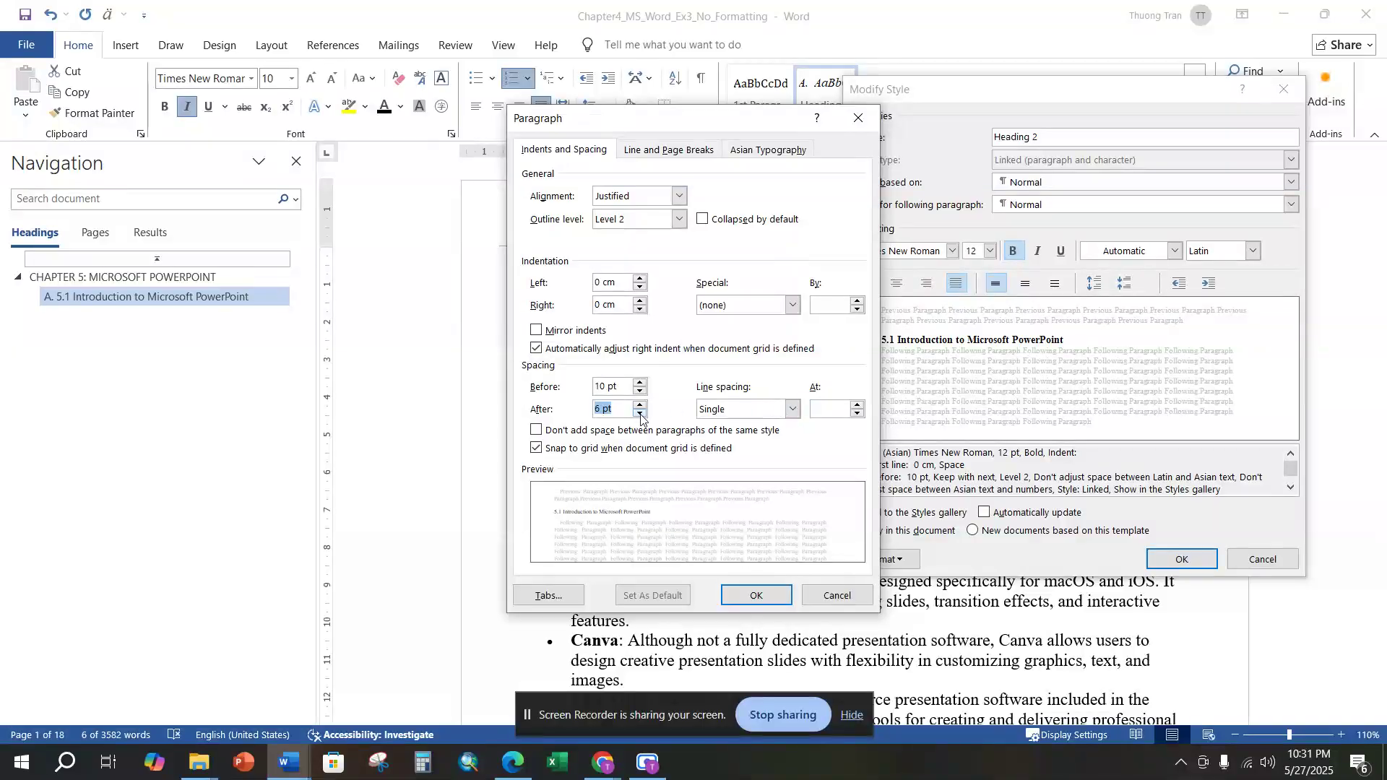
pyautogui.click(640, 393)
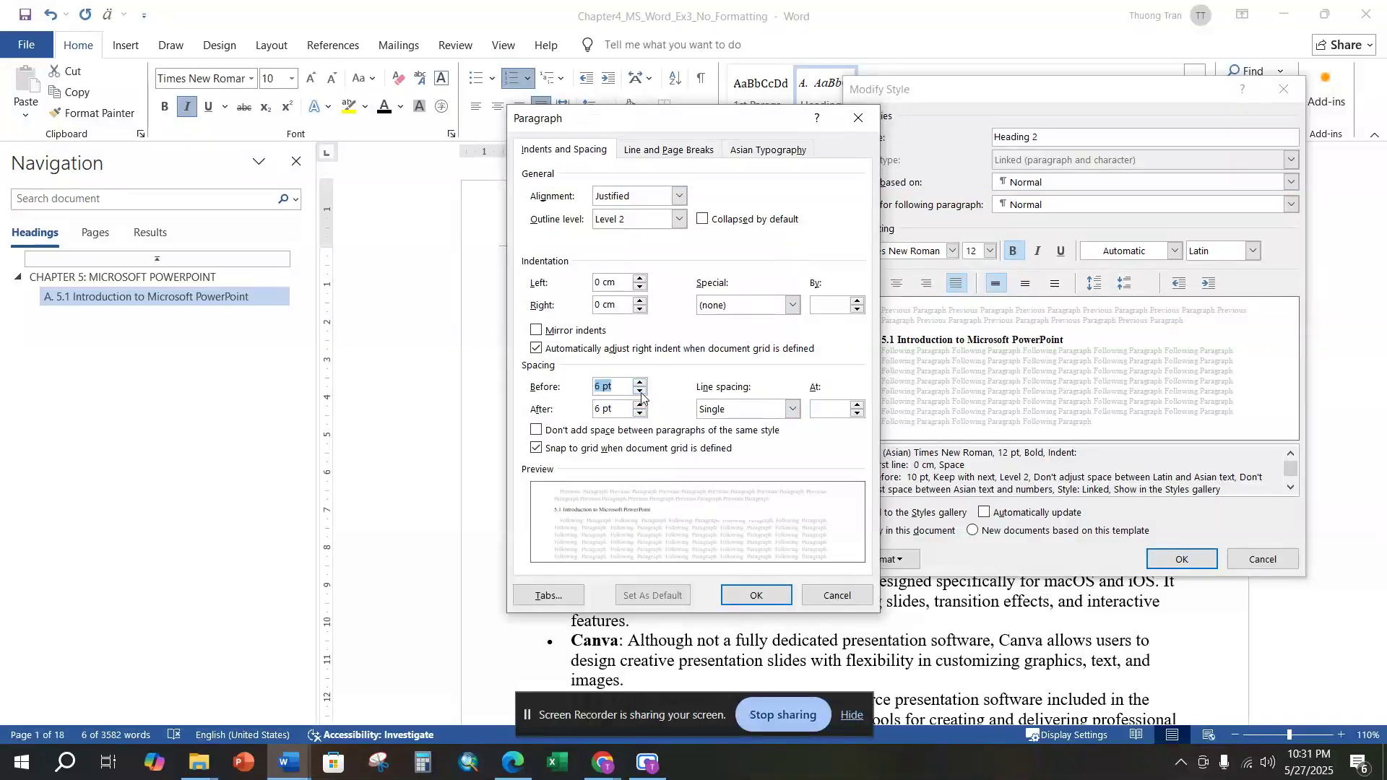
pyautogui.click(793, 410)
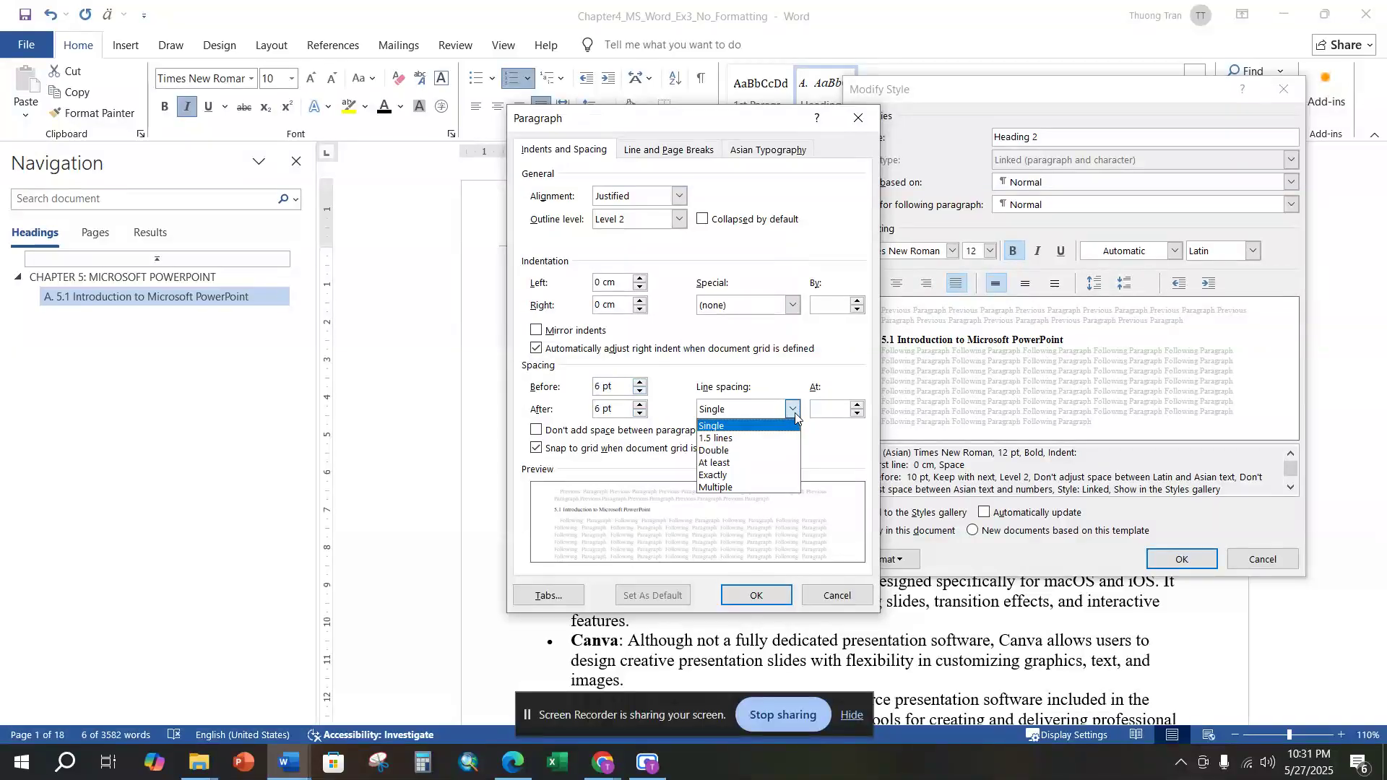
pyautogui.click(728, 440)
pyautogui.click(754, 594)
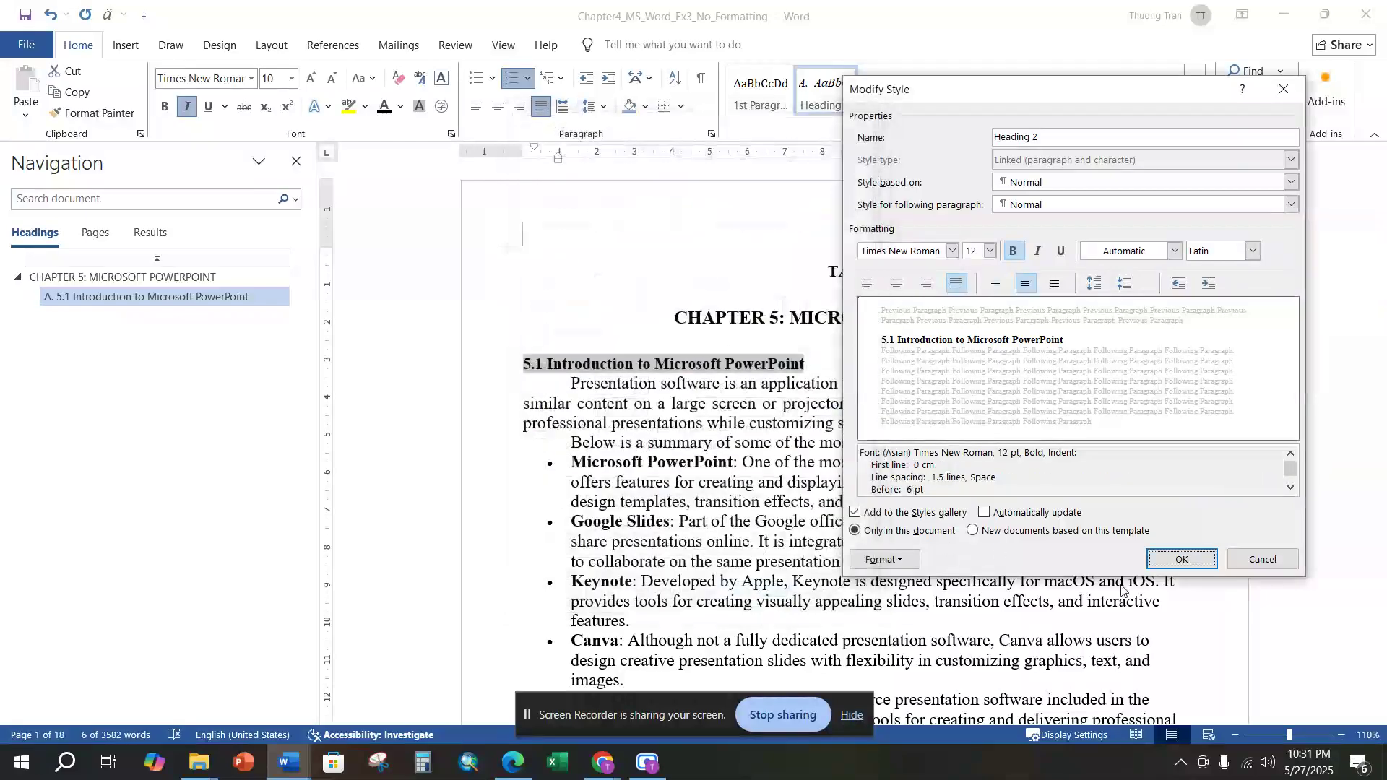
pyautogui.click(1163, 560)
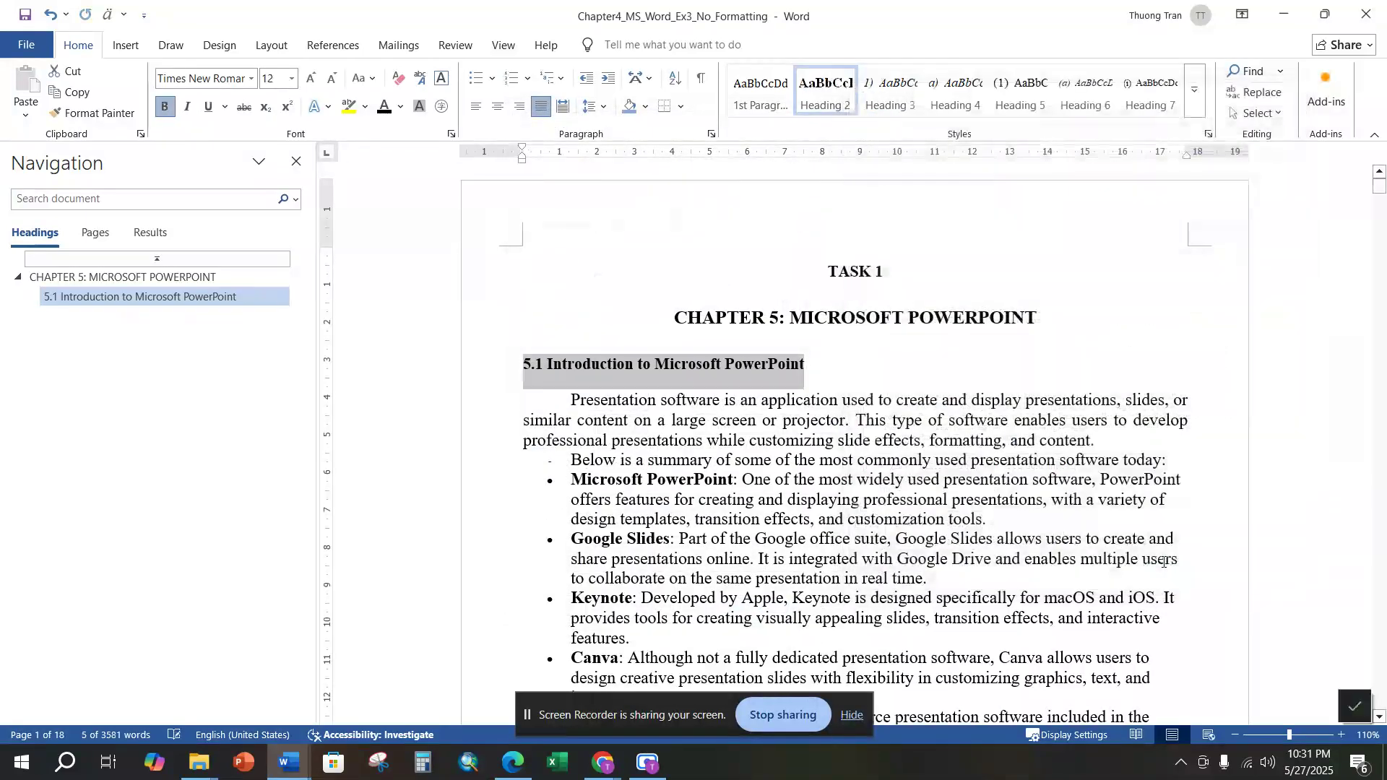
# Step: Apply the Heading 3 style to the line "5.1.1. Starting a PowerPoint session"
pyautogui.scroll(-7, 959, 477)
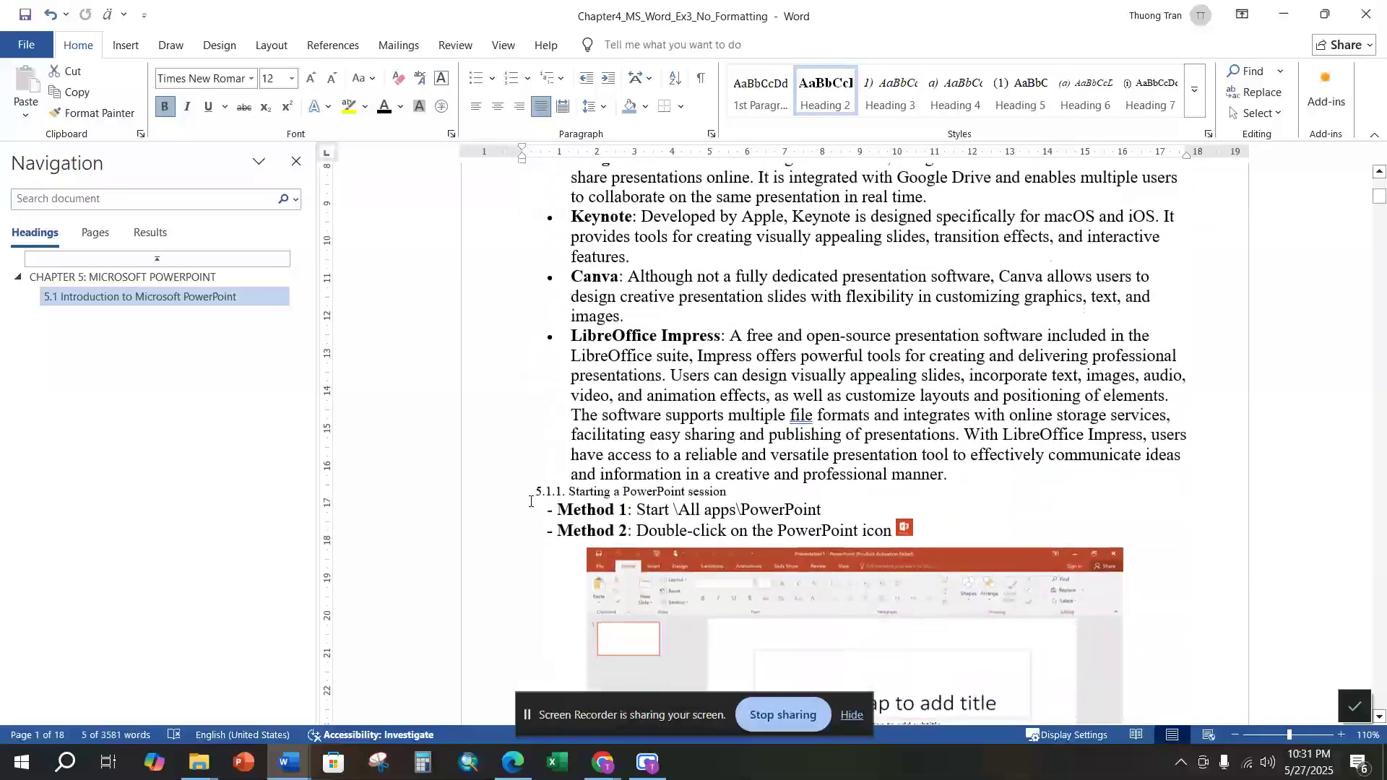
pyautogui.moveTo(528, 494); pyautogui.dragTo(741, 490)
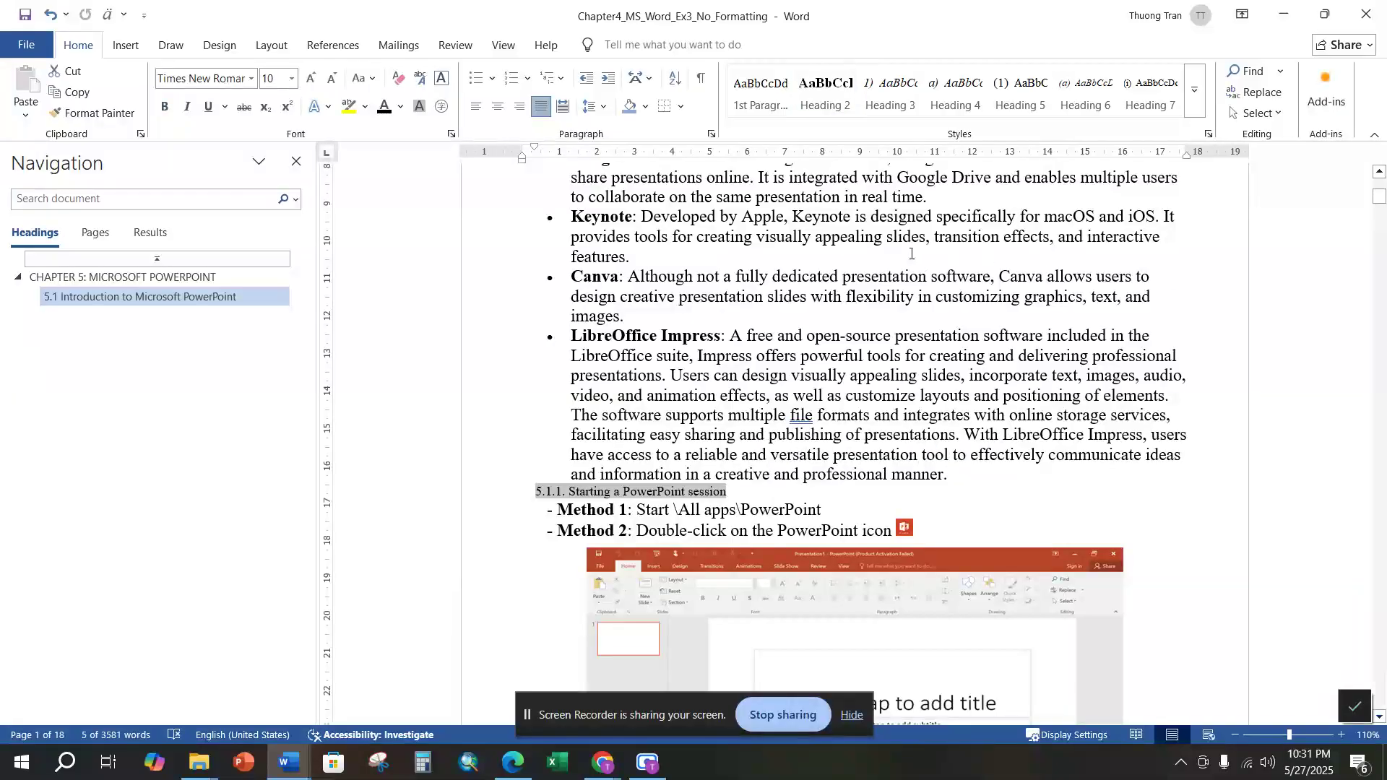
pyautogui.click(889, 98)
# Step: Open the Heading 3 style for modification, remove its italics and set its font size to 12
pyautogui.rightClick(908, 101)
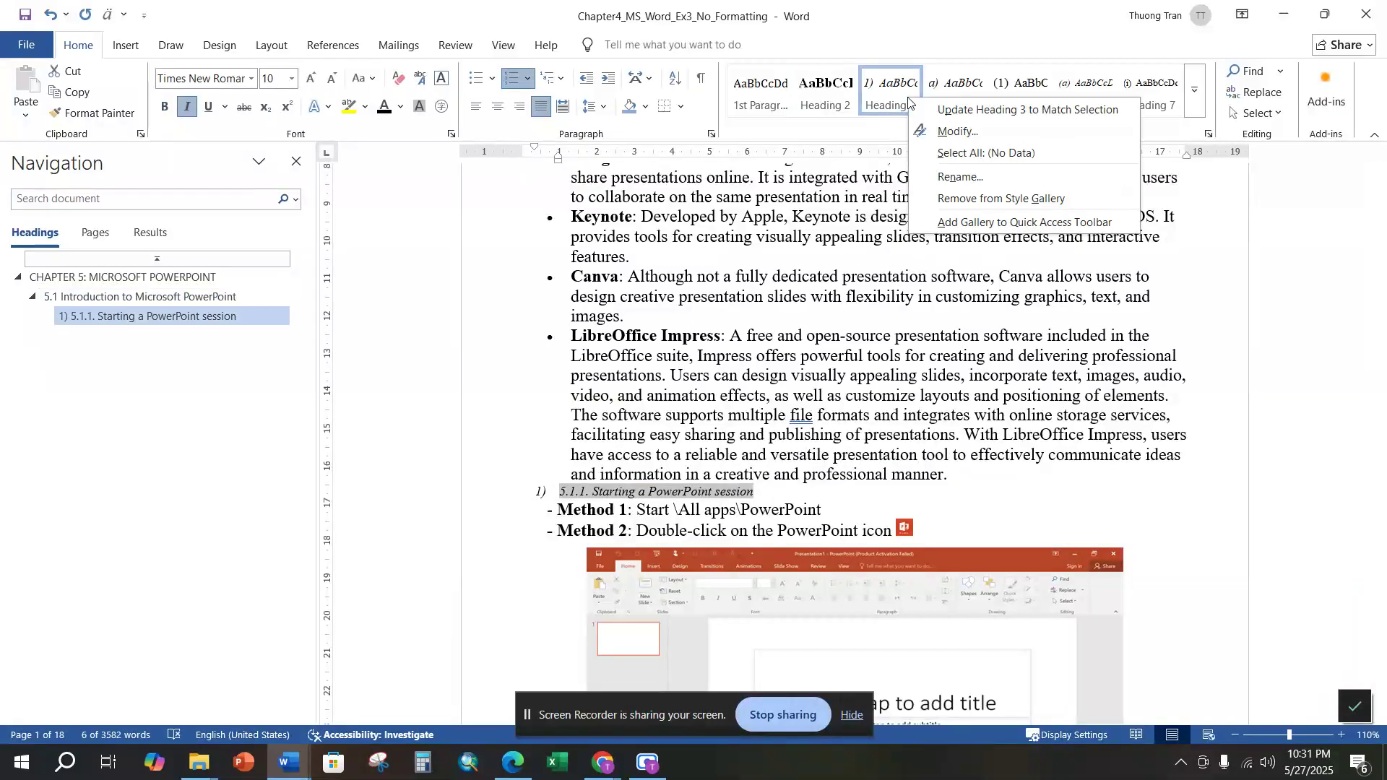
pyautogui.click(946, 129)
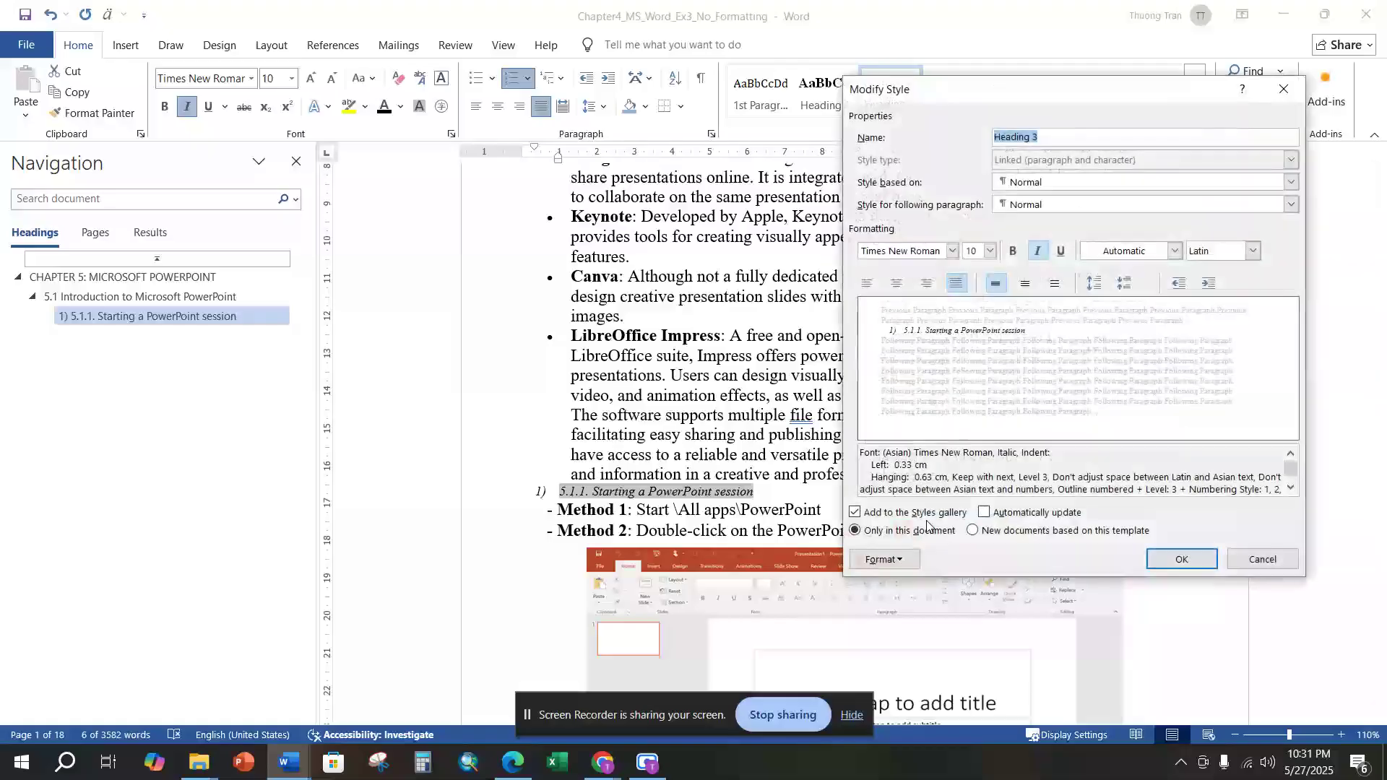
pyautogui.click(1032, 259)
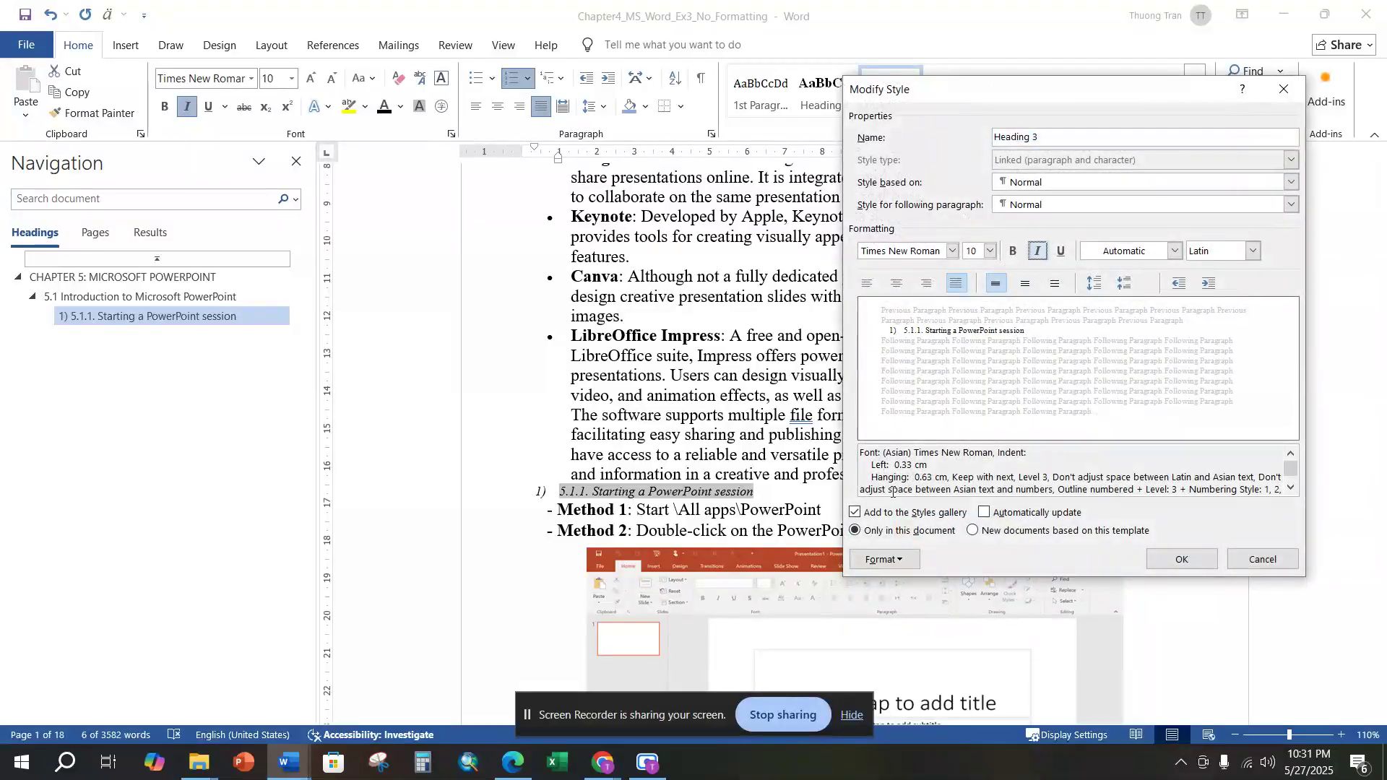
pyautogui.click(990, 252)
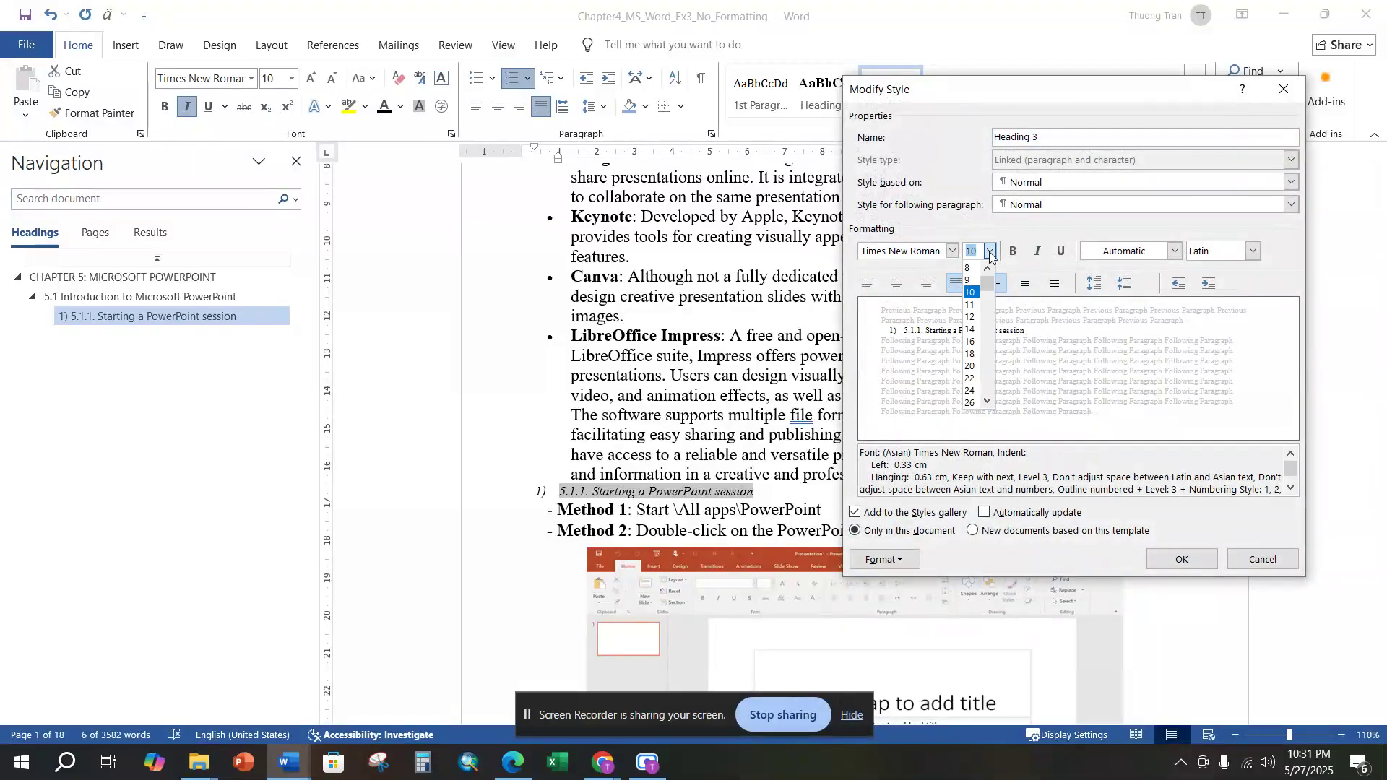
pyautogui.click(975, 320)
# Step: Remove the automatic numbering from the Heading 3 style and save the style changes
pyautogui.click(885, 559)
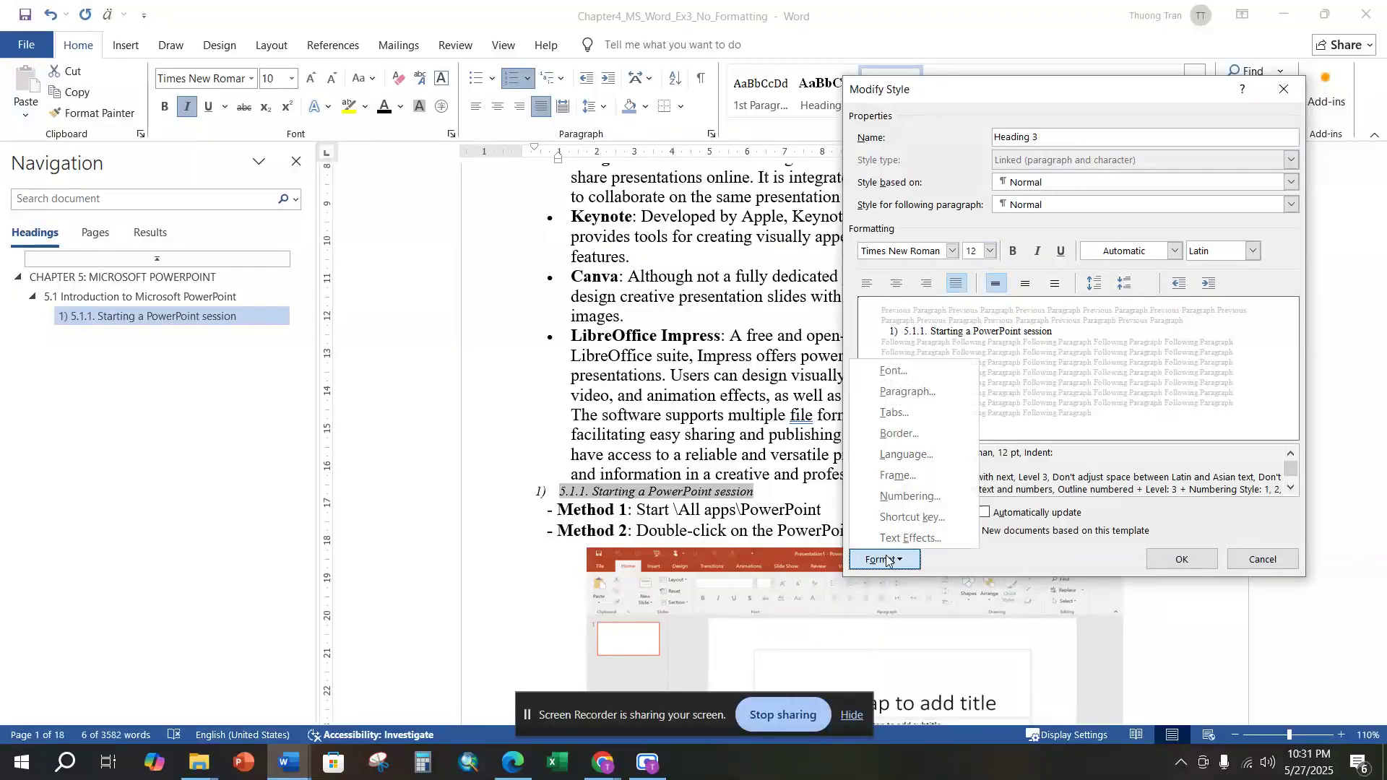
pyautogui.click(909, 496)
pyautogui.click(990, 357)
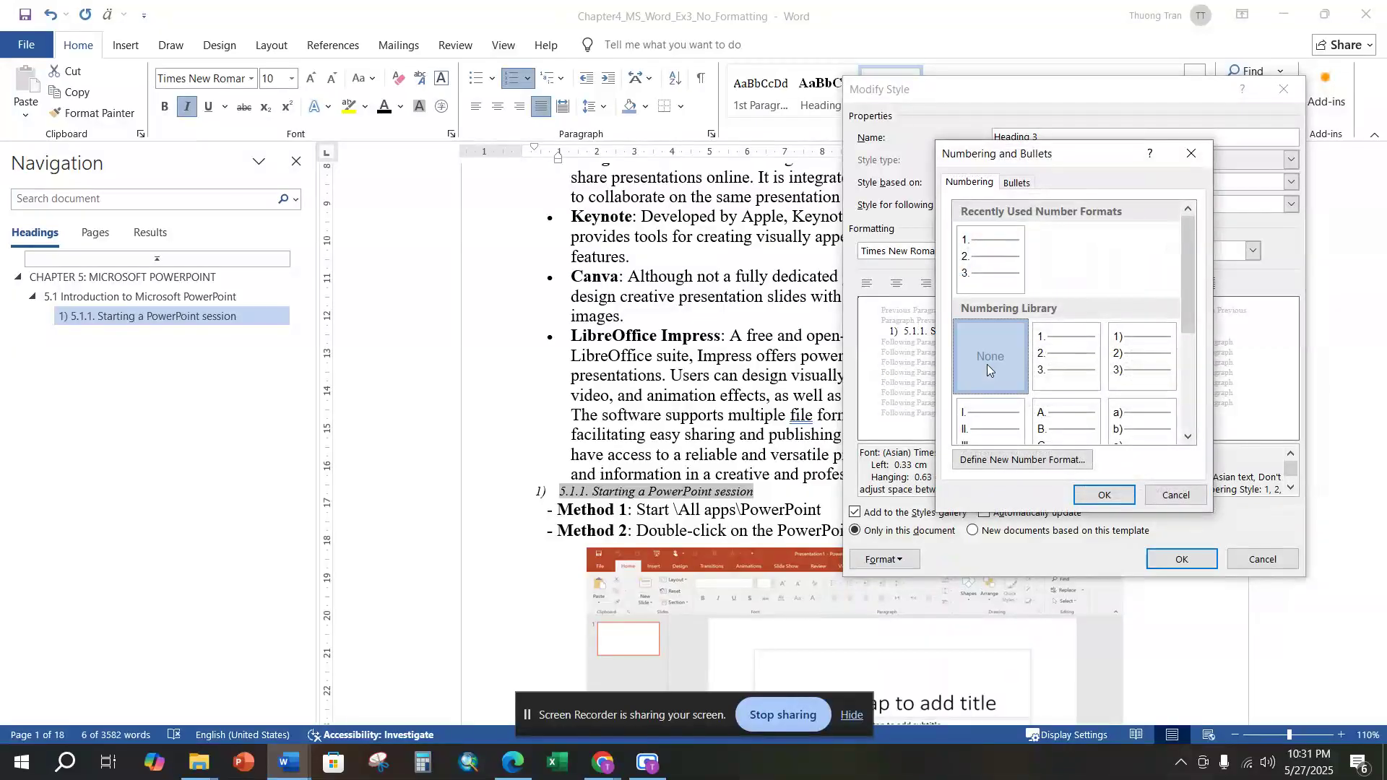
pyautogui.click(1103, 495)
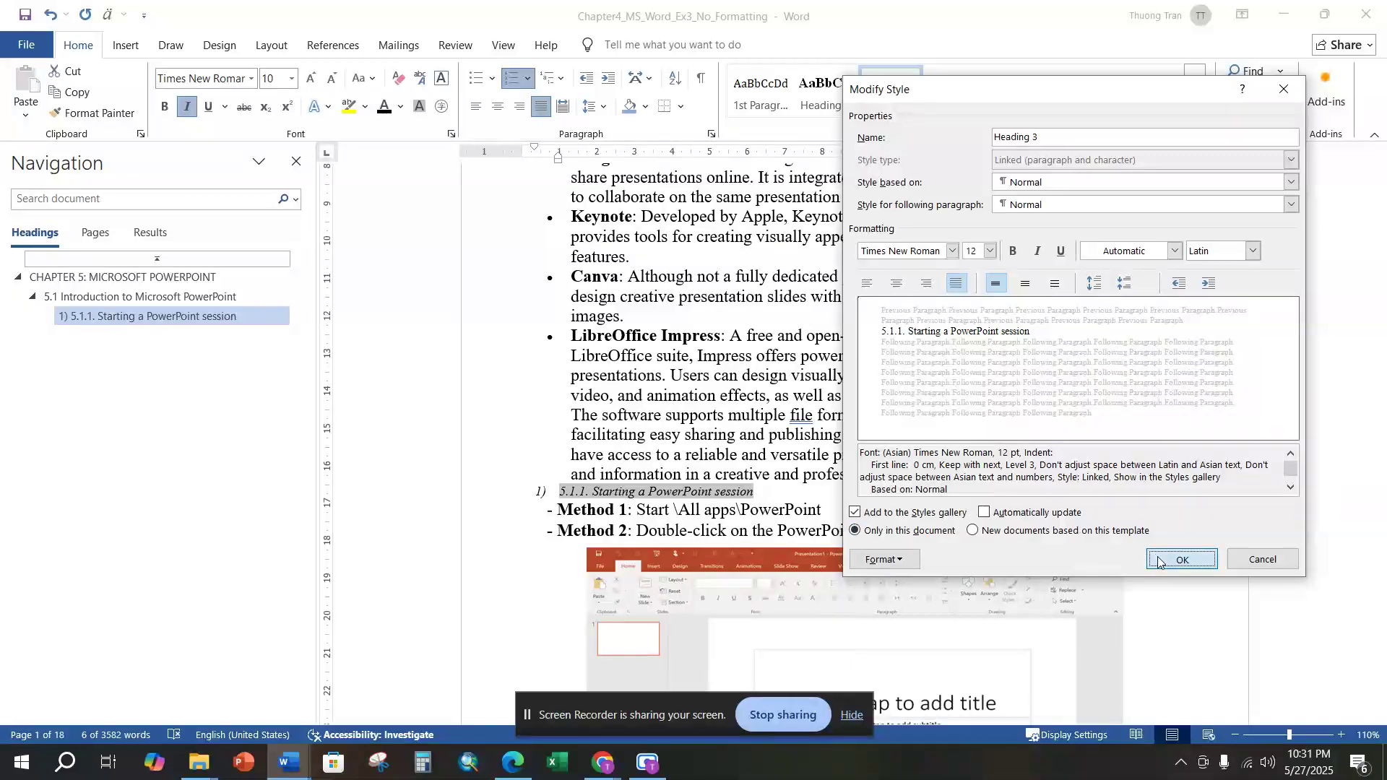
pyautogui.click(1170, 556)
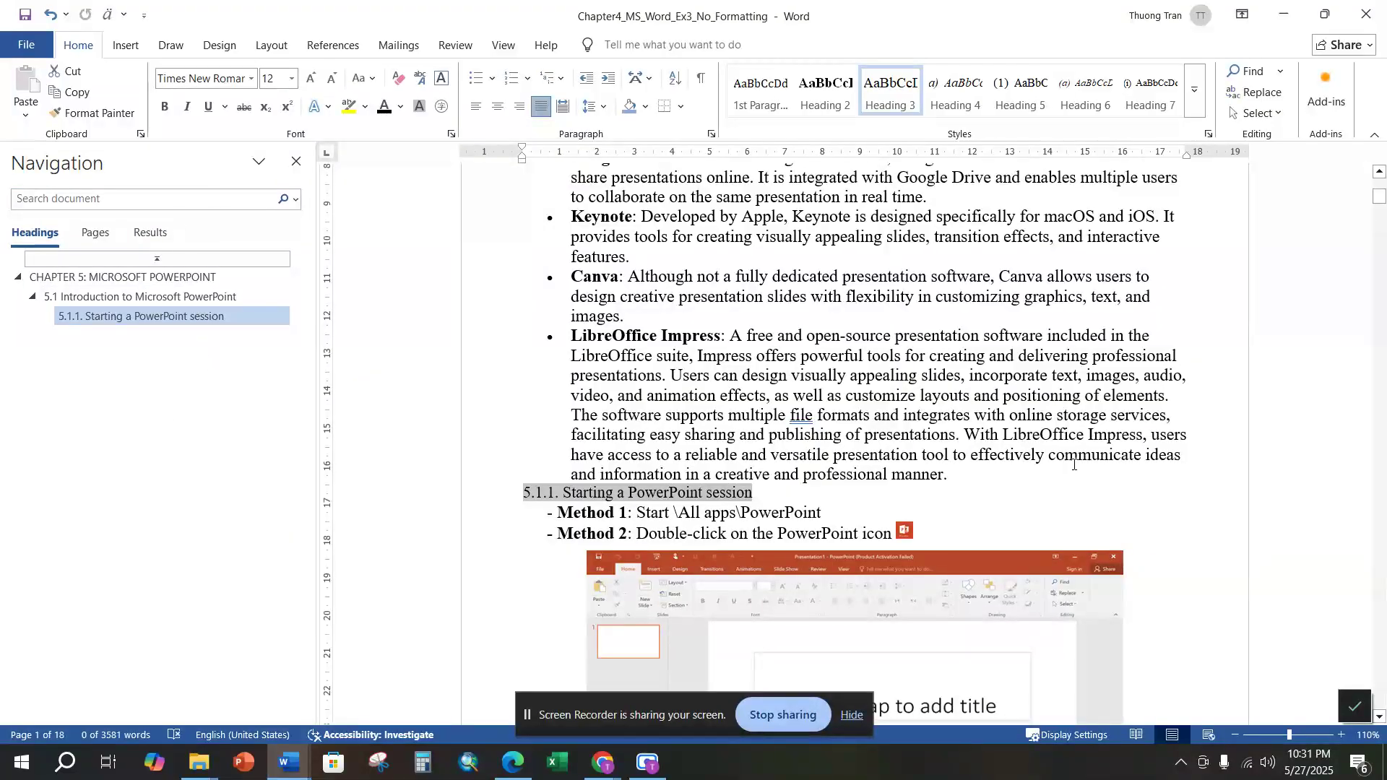
# Step: Apply the Heading 3 style to the lines "5.1.2. Ending a PowerPoint session" and "5.1.3. PowerPoint workspace"
pyautogui.scroll(-1, 826, 433)
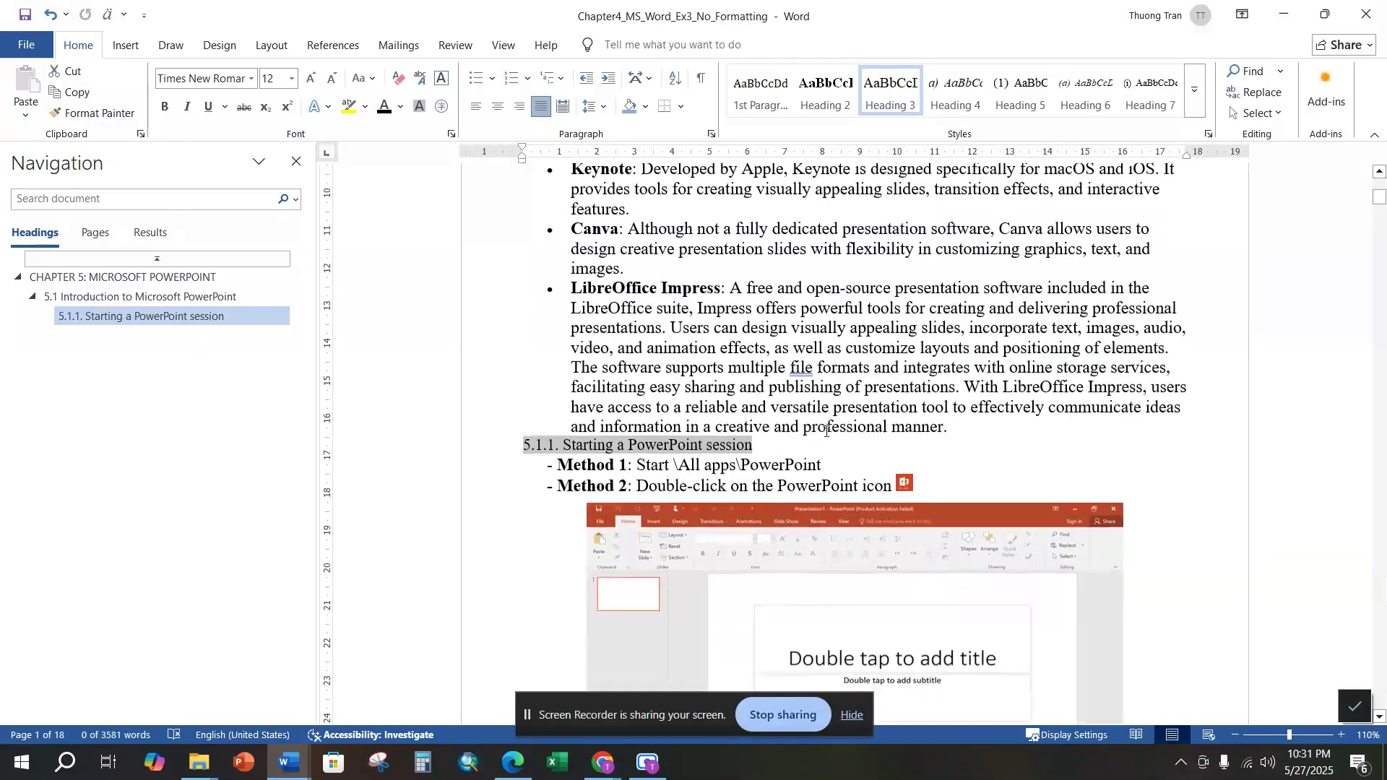
pyautogui.scroll(-12, 826, 430)
pyautogui.scroll(3, 814, 402)
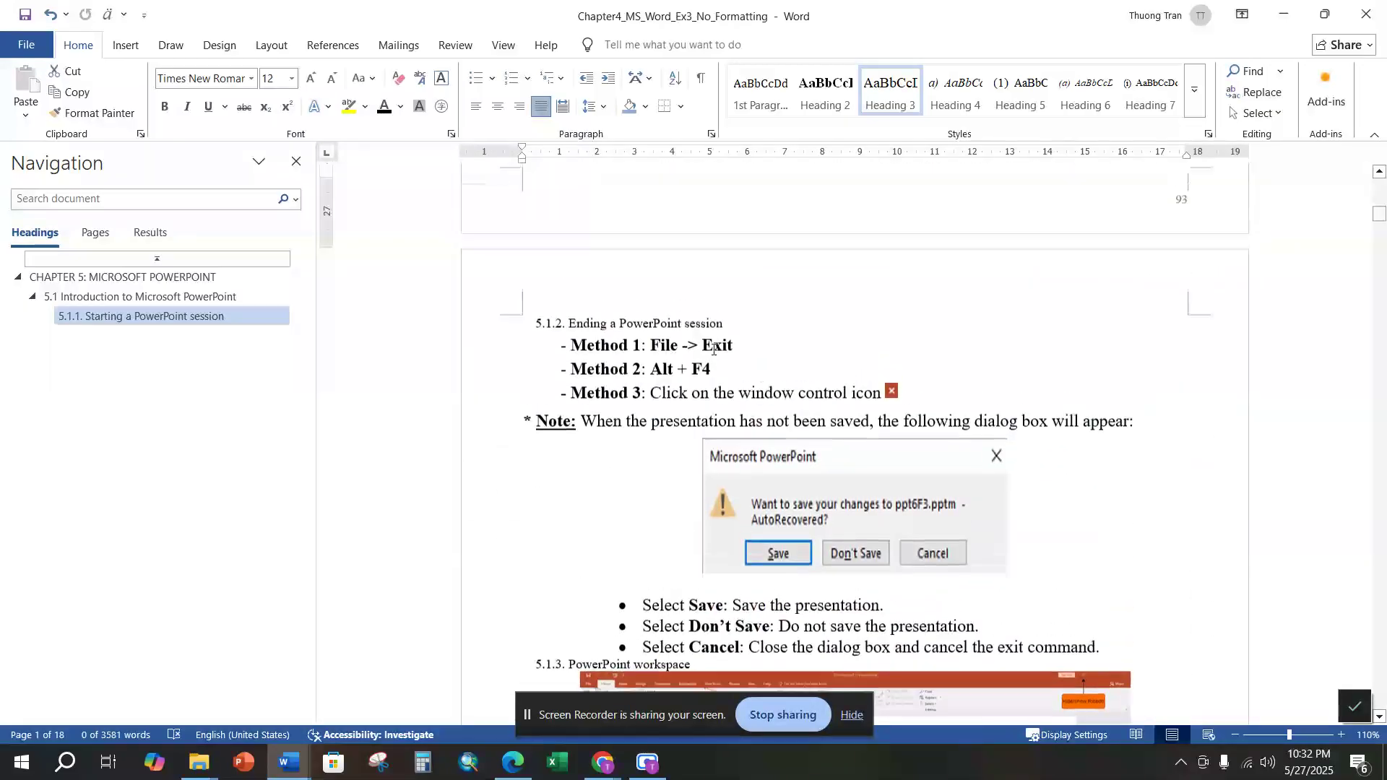
pyautogui.moveTo(537, 338); pyautogui.dragTo(722, 326)
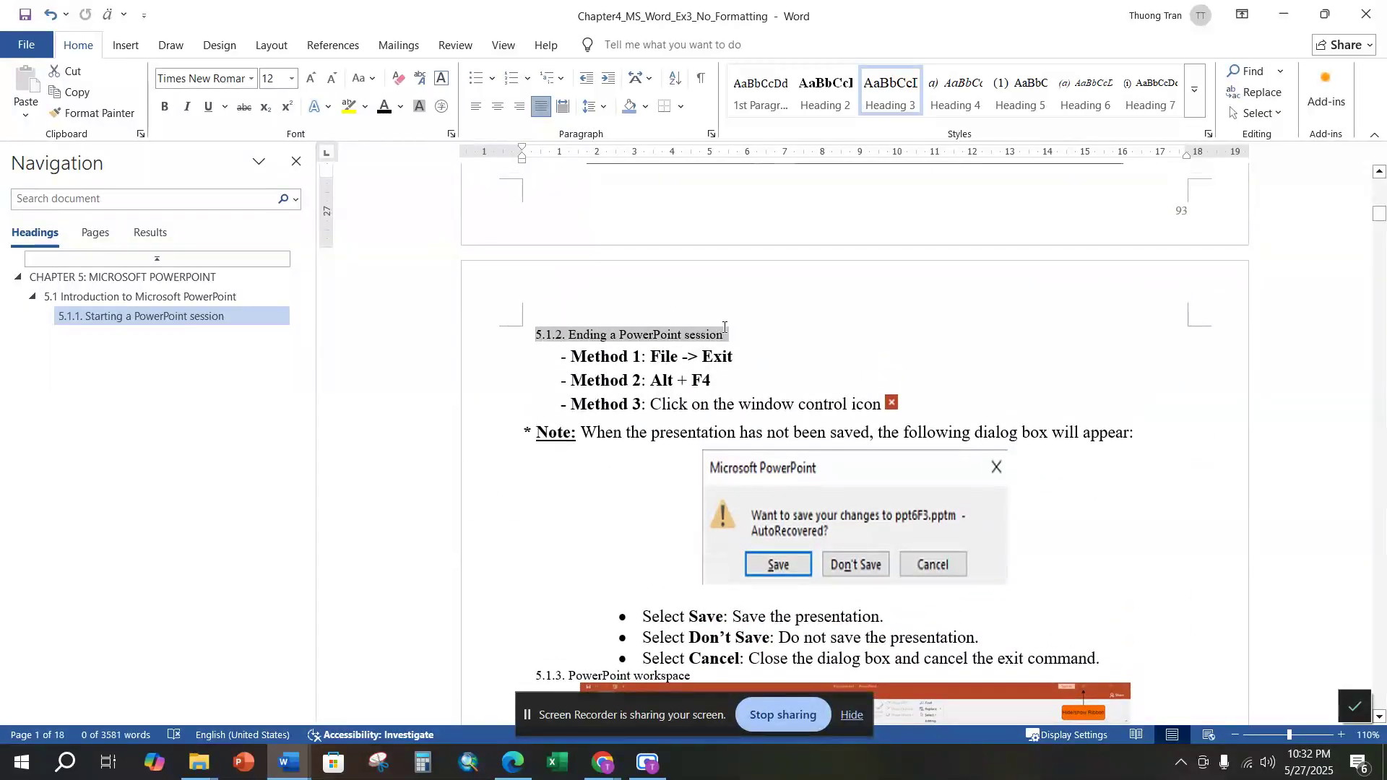
pyautogui.click(890, 91)
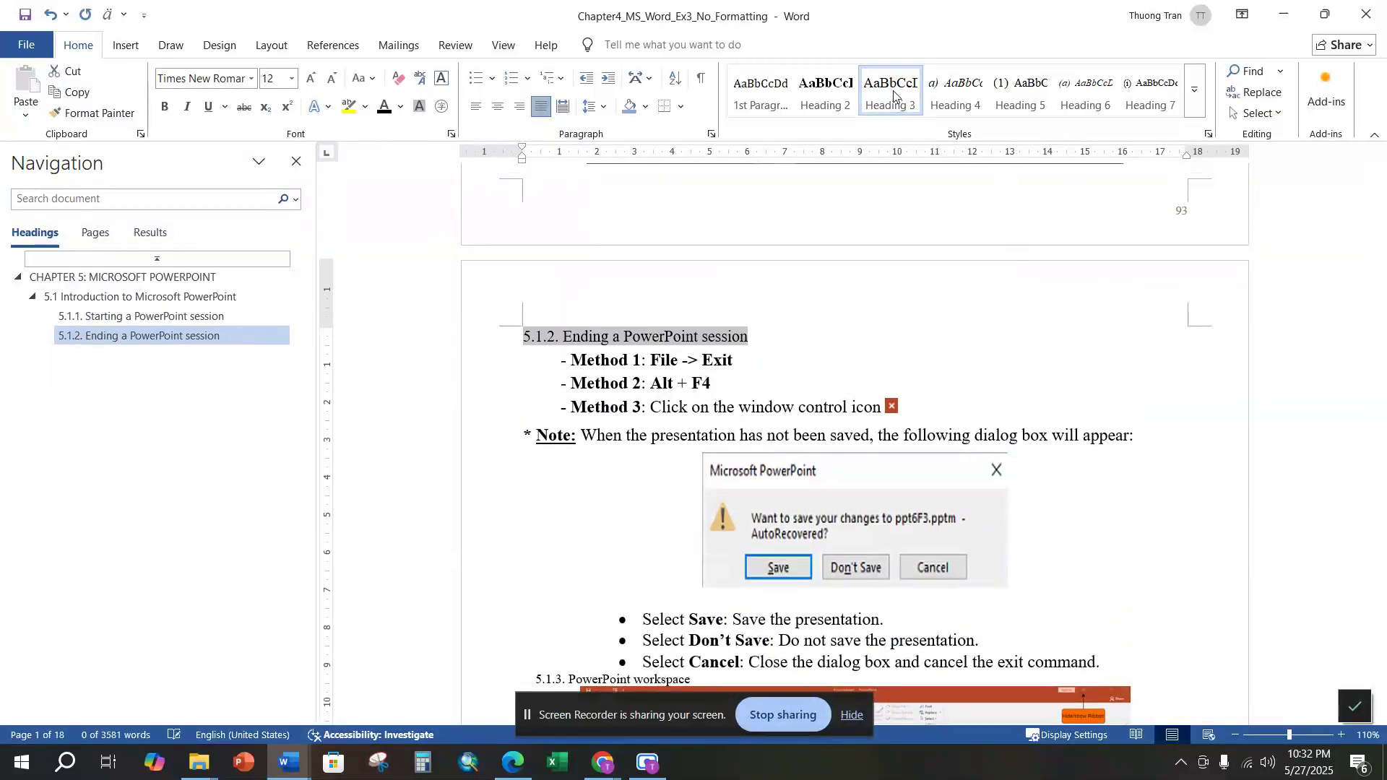
pyautogui.scroll(-4, 511, 303)
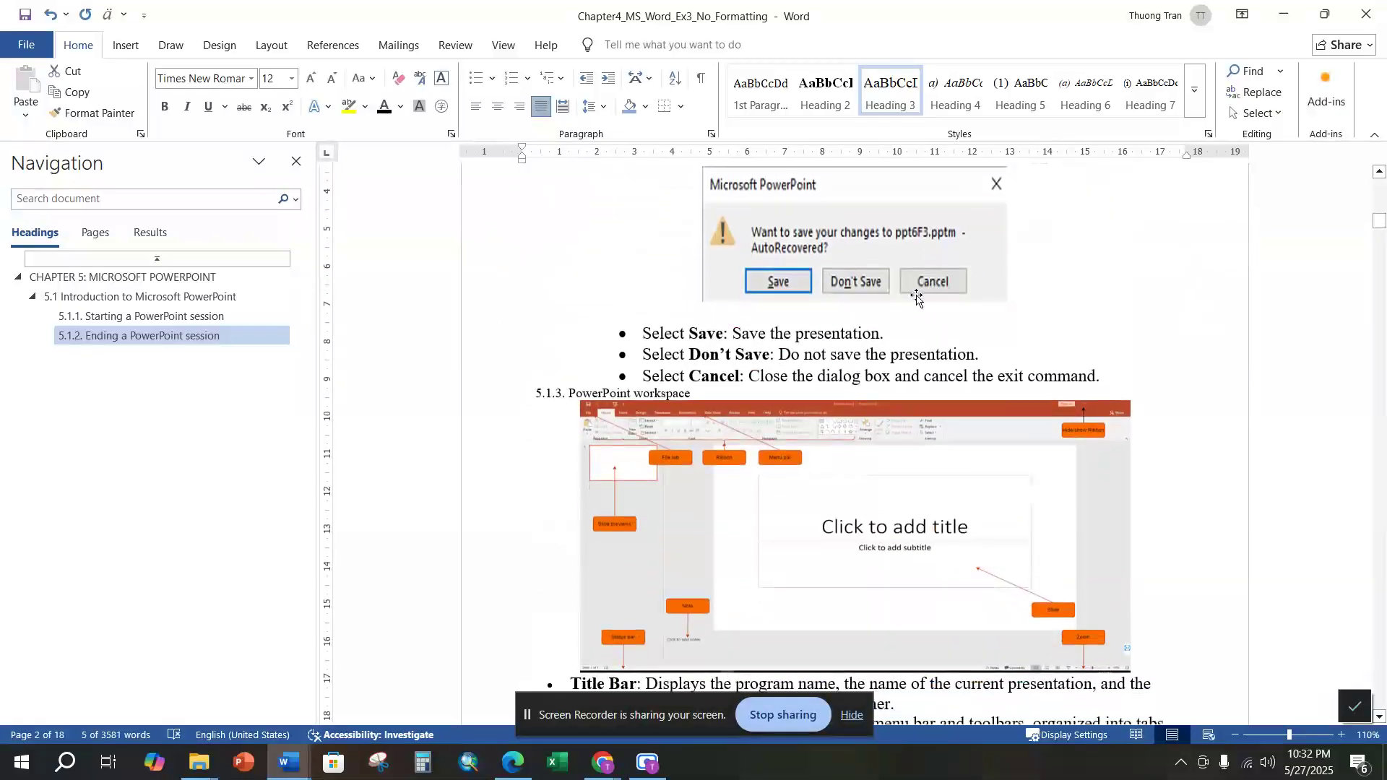
pyautogui.moveTo(548, 391); pyautogui.dragTo(693, 394)
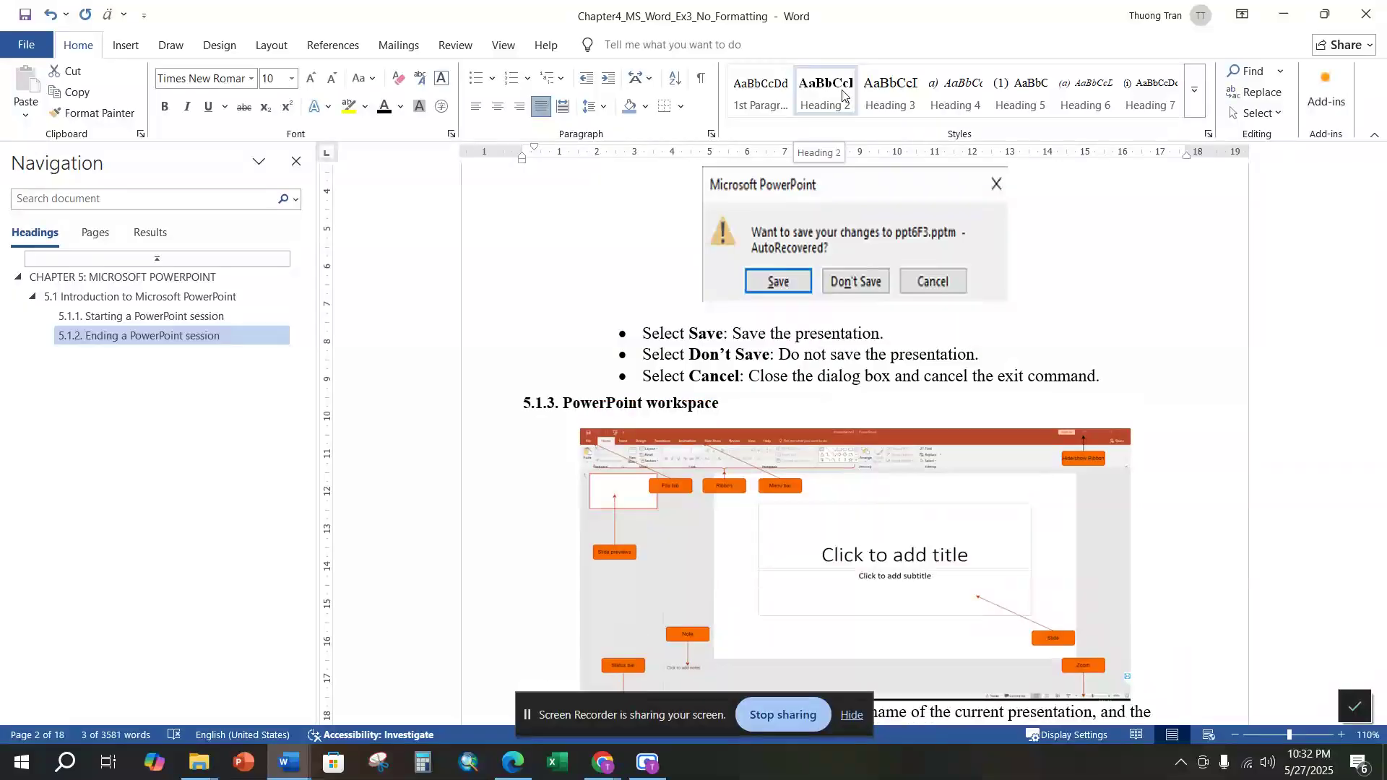
pyautogui.click(890, 94)
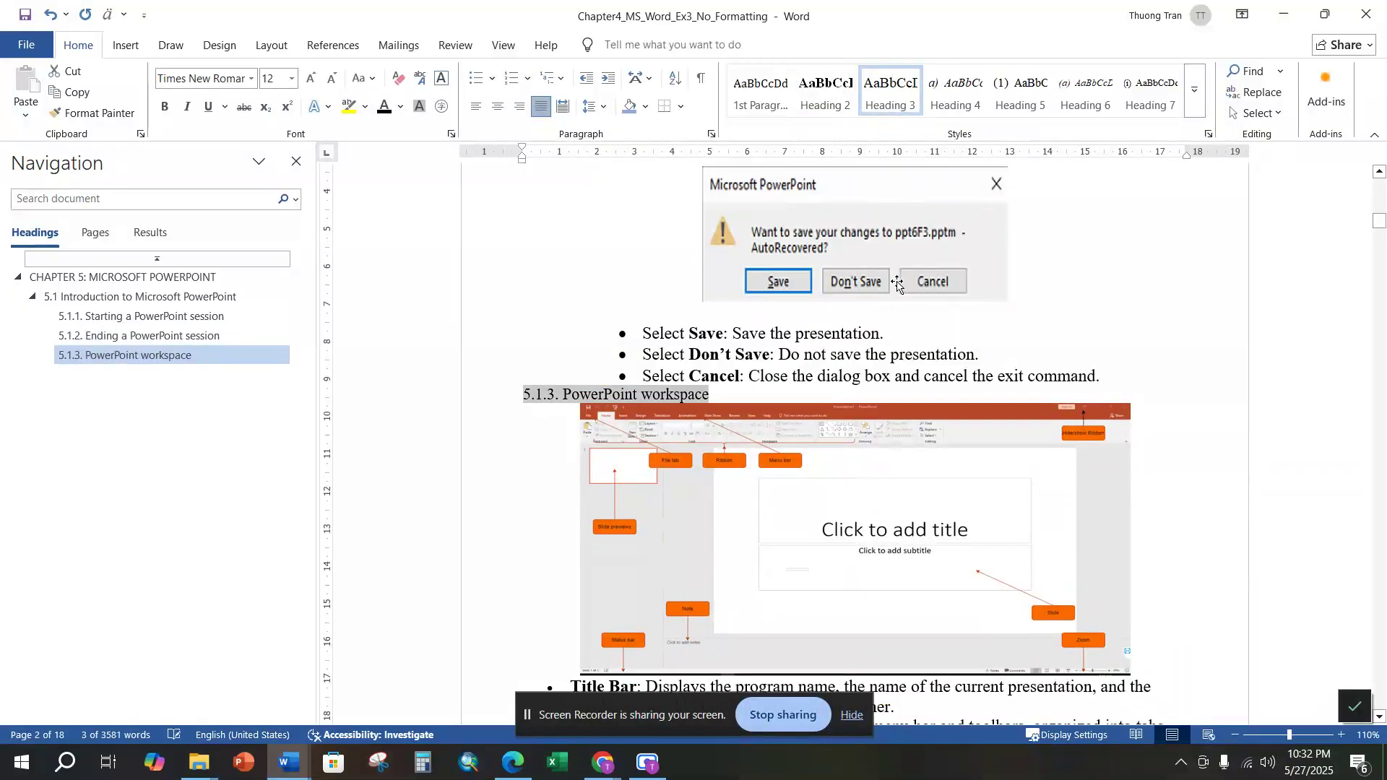
# Step: Apply the Heading 3 style to "5.1.4. Display modes: Presentation Views and Master Views" and "5.1.5. Quick Access Toolbar"
pyautogui.scroll(-2, 903, 323)
pyautogui.scroll(-15, 903, 323)
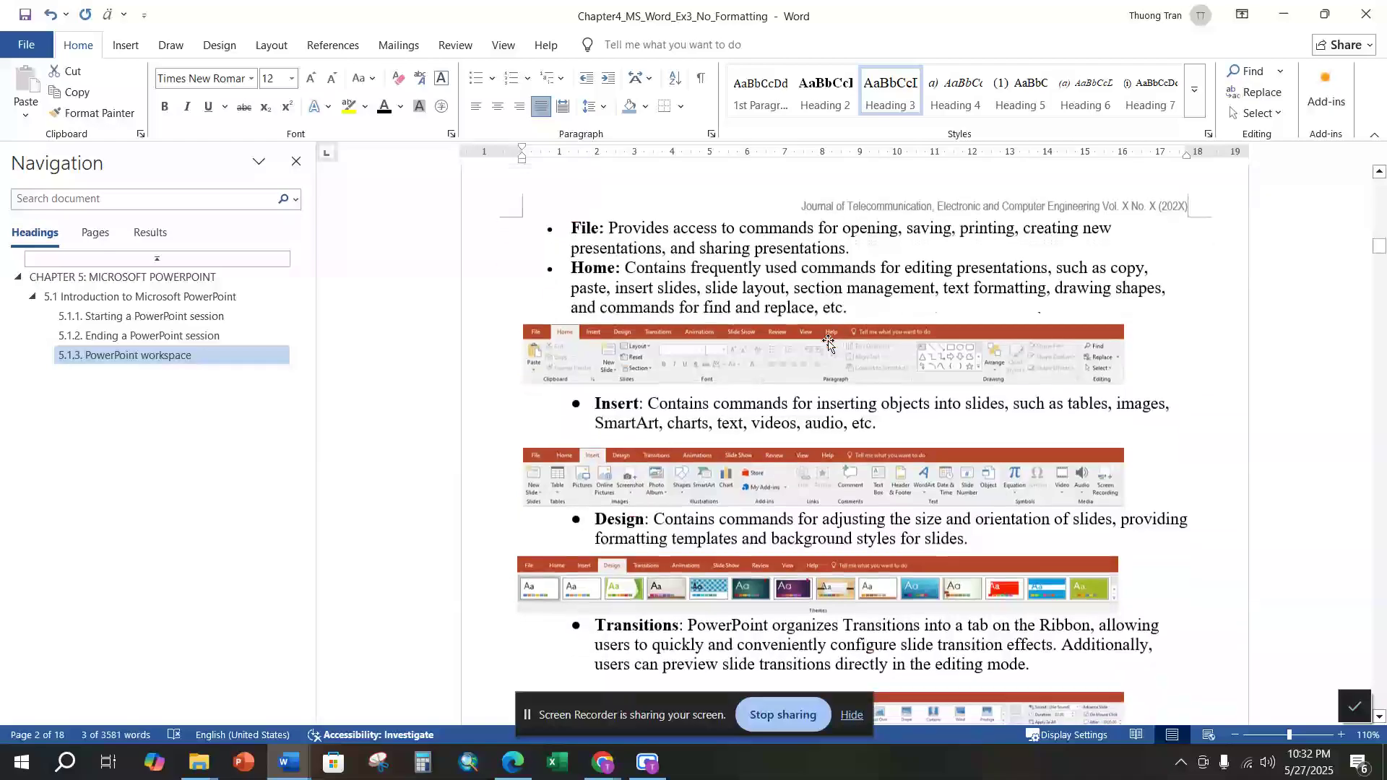
pyautogui.scroll(-10, 825, 340)
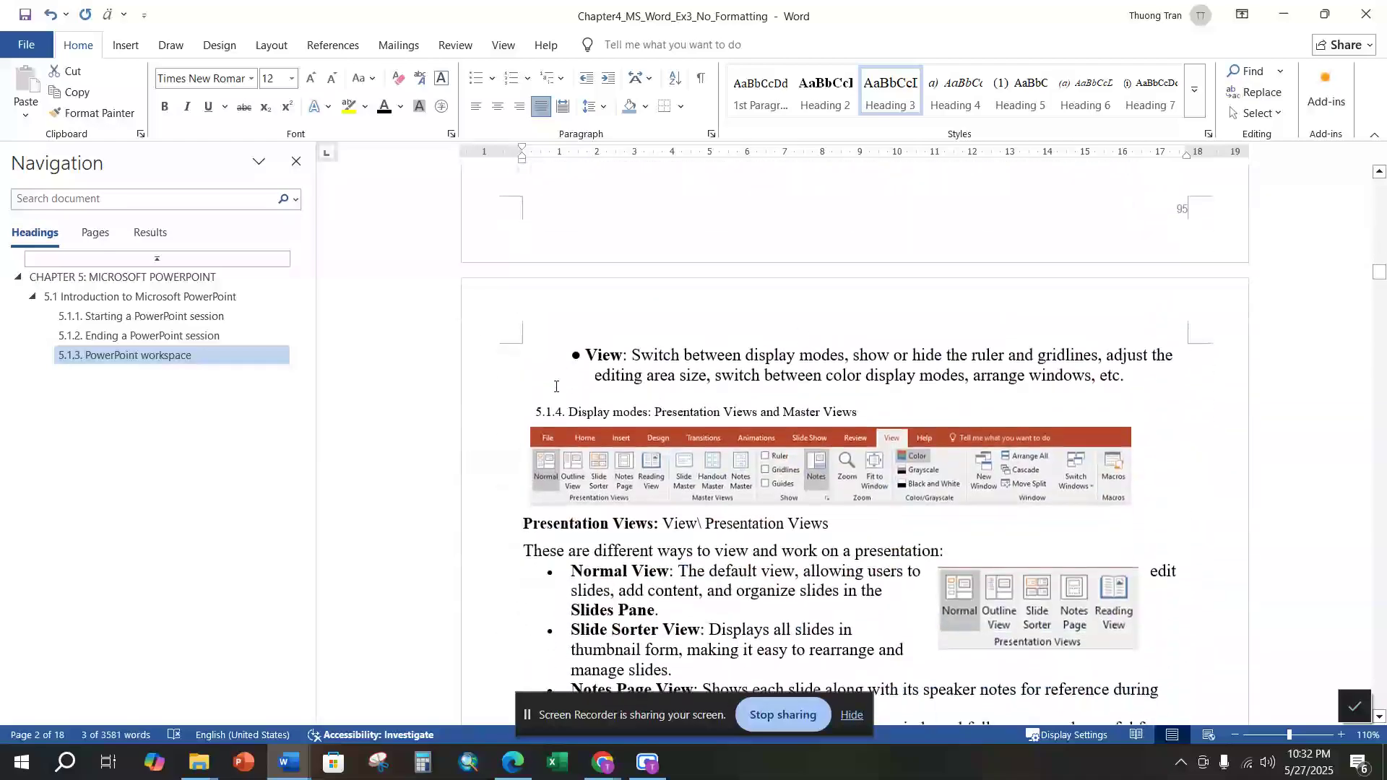
pyautogui.moveTo(537, 408); pyautogui.dragTo(878, 412)
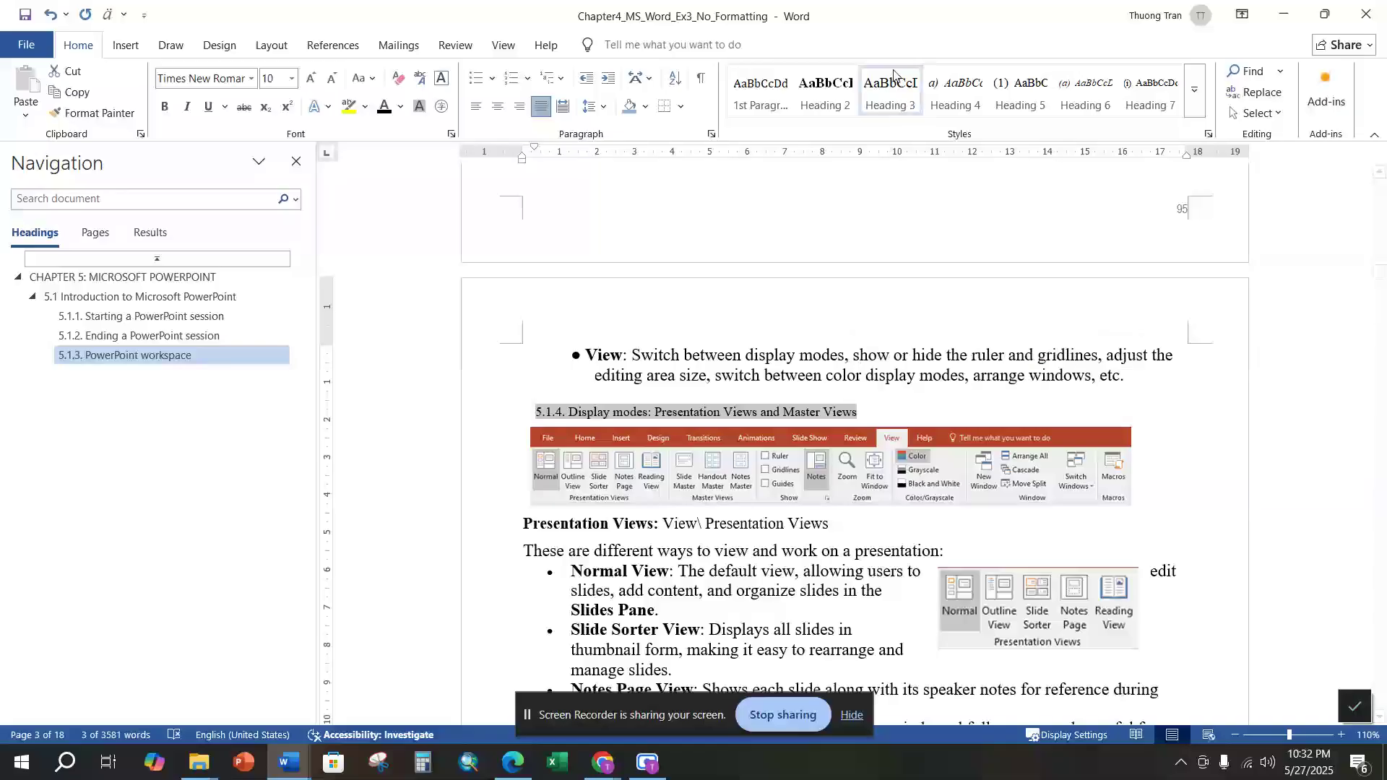
pyautogui.click(890, 94)
pyautogui.scroll(-9, 846, 352)
pyautogui.scroll(-1, 846, 351)
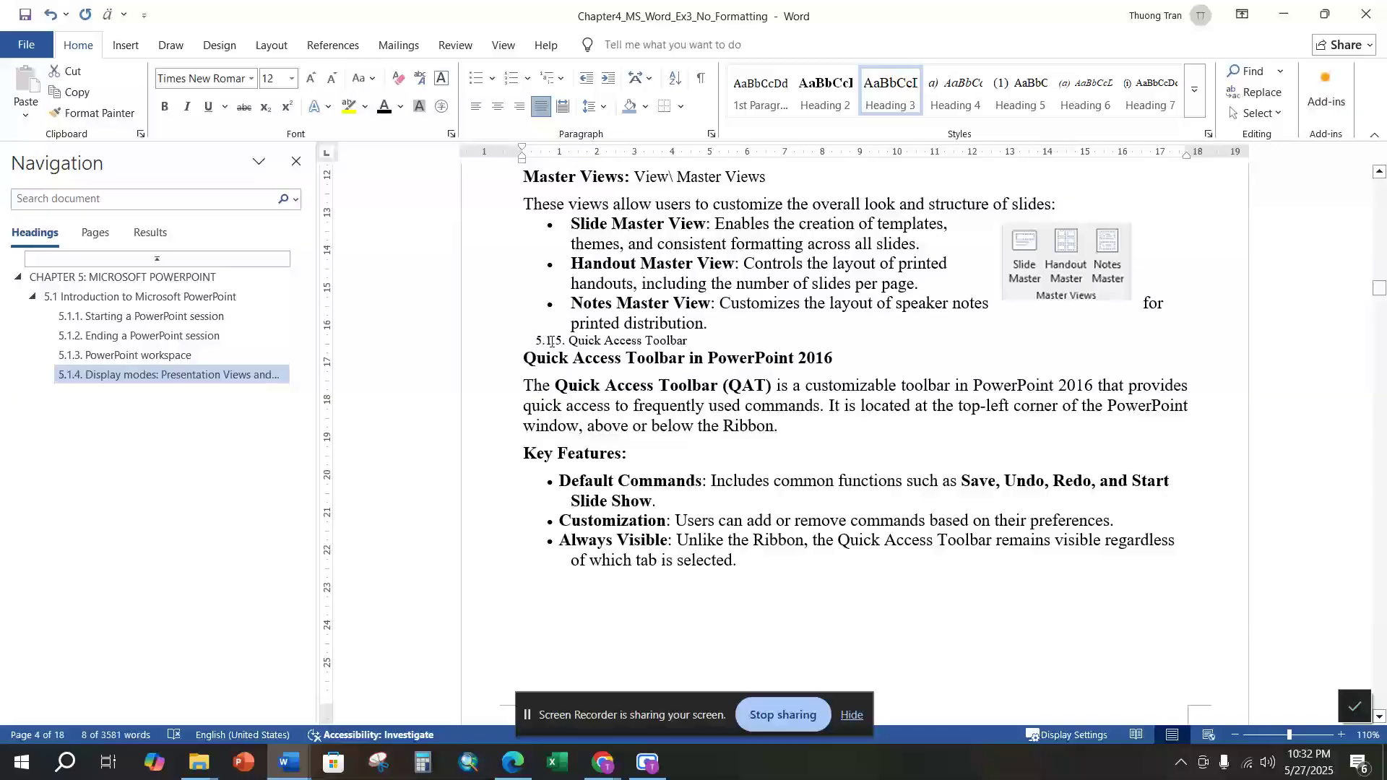
pyautogui.moveTo(538, 342); pyautogui.dragTo(690, 341)
pyautogui.click(890, 94)
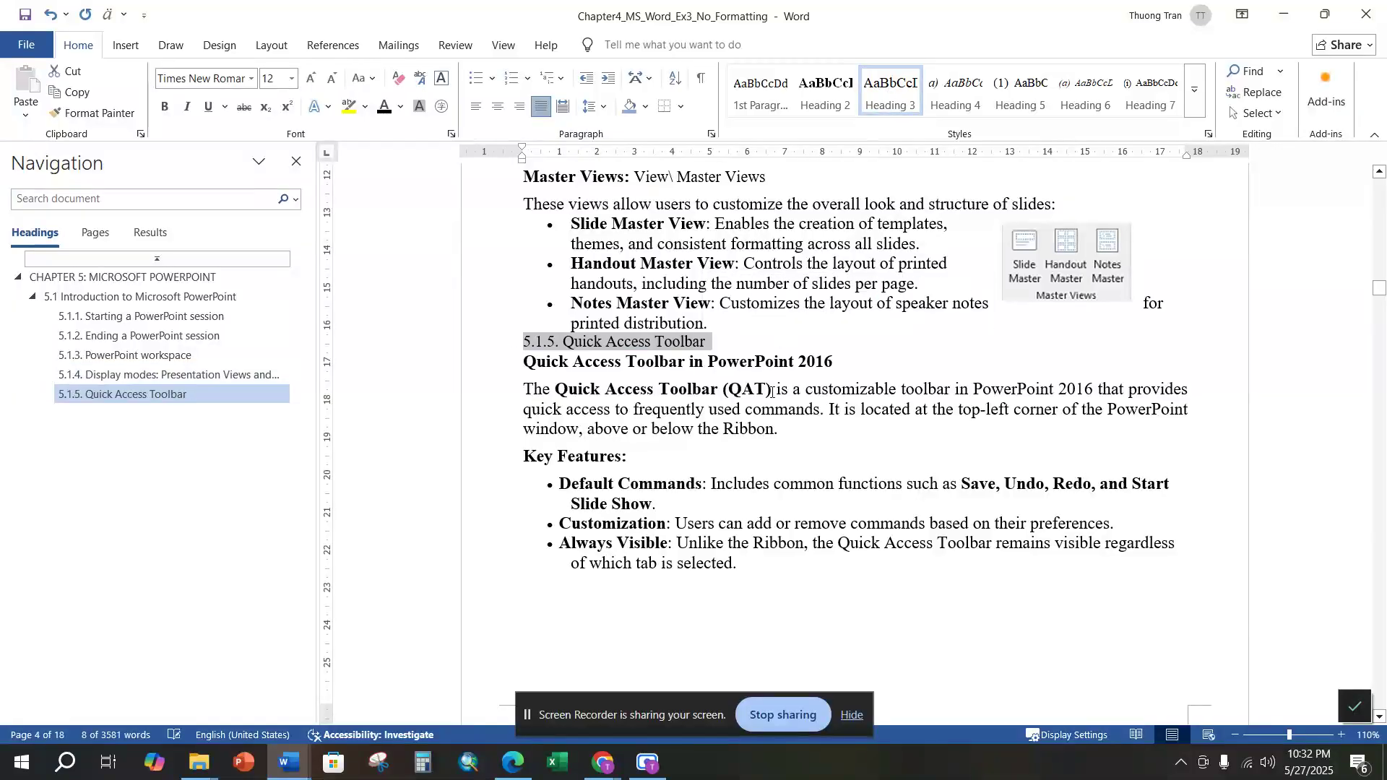
# Step: Apply the Heading 2 style to "5.2. Create a basic presentation" and the Heading 3 style to "5.2.1. Create a new presentation"
pyautogui.scroll(-10, 772, 392)
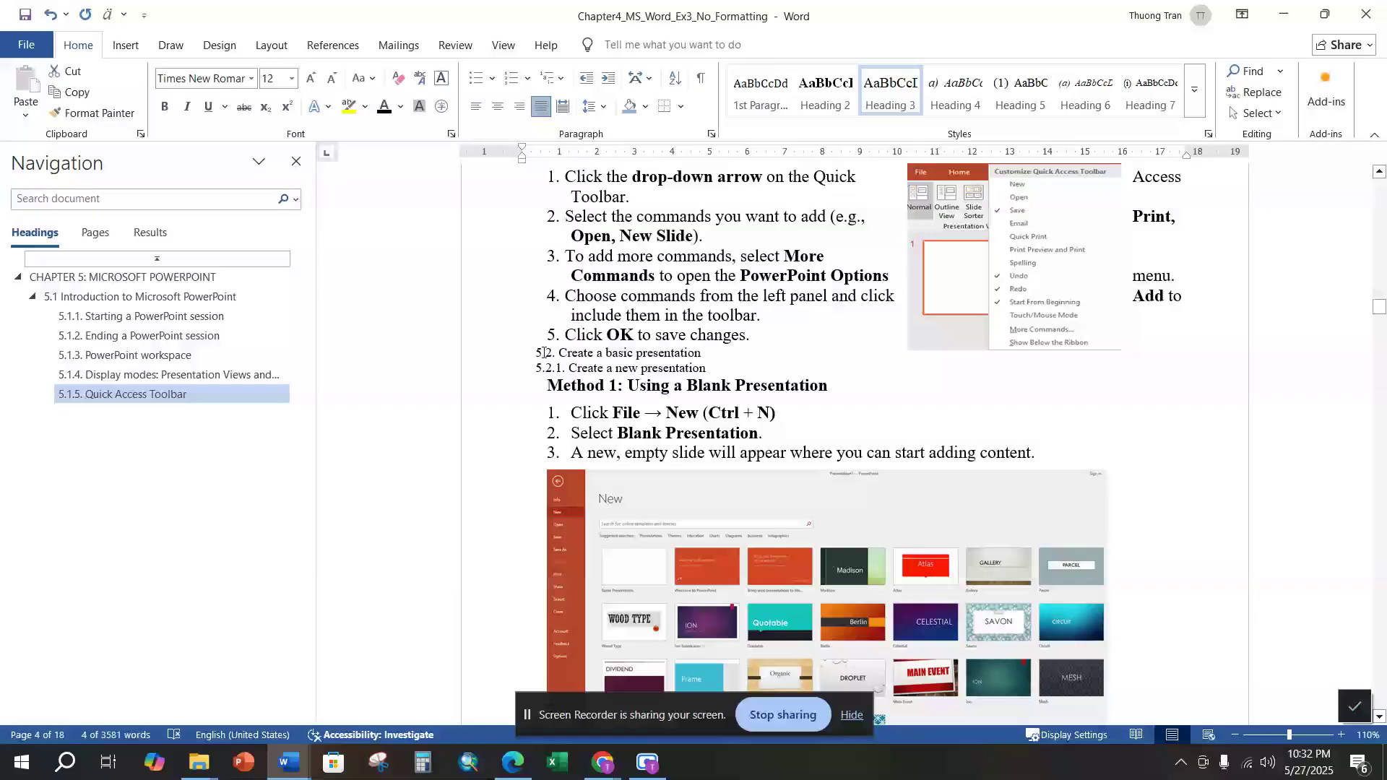
pyautogui.moveTo(537, 353); pyautogui.dragTo(729, 353)
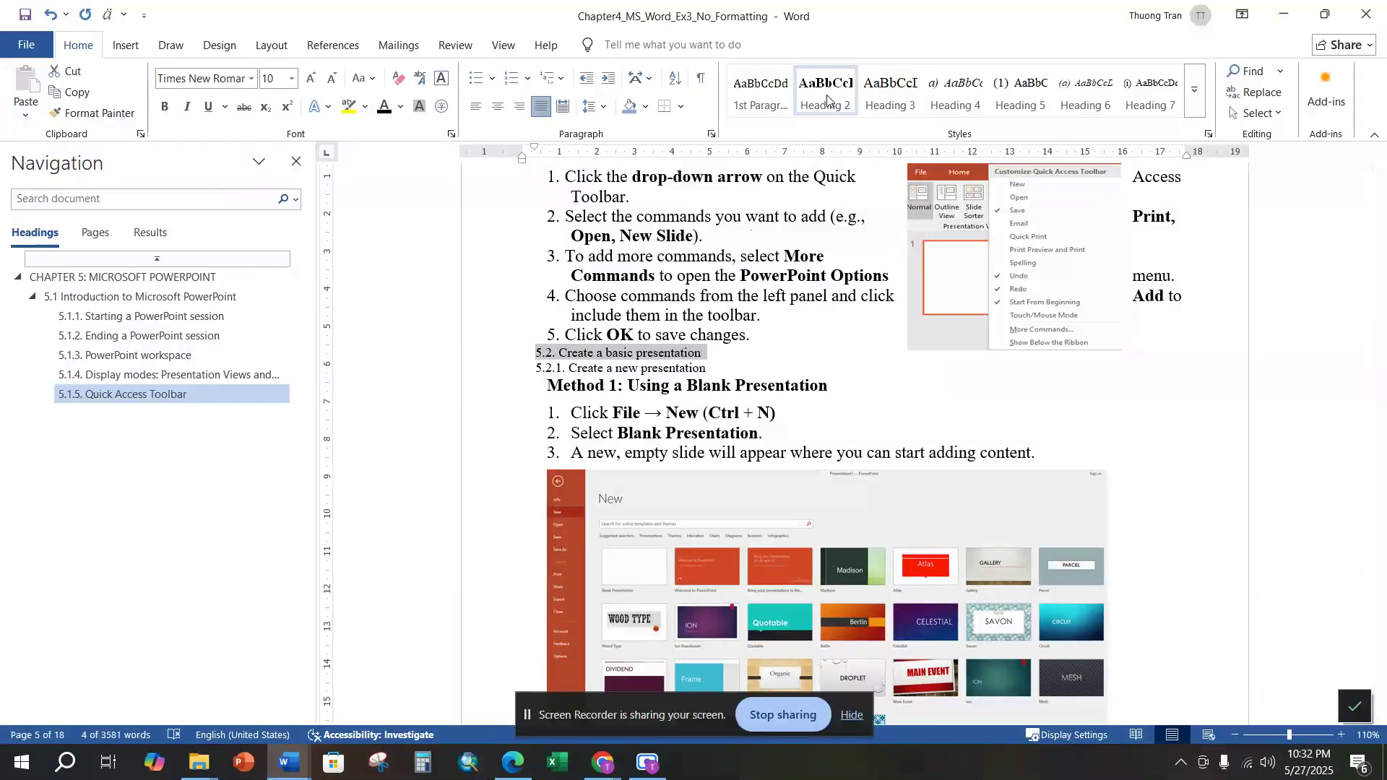
pyautogui.click(826, 93)
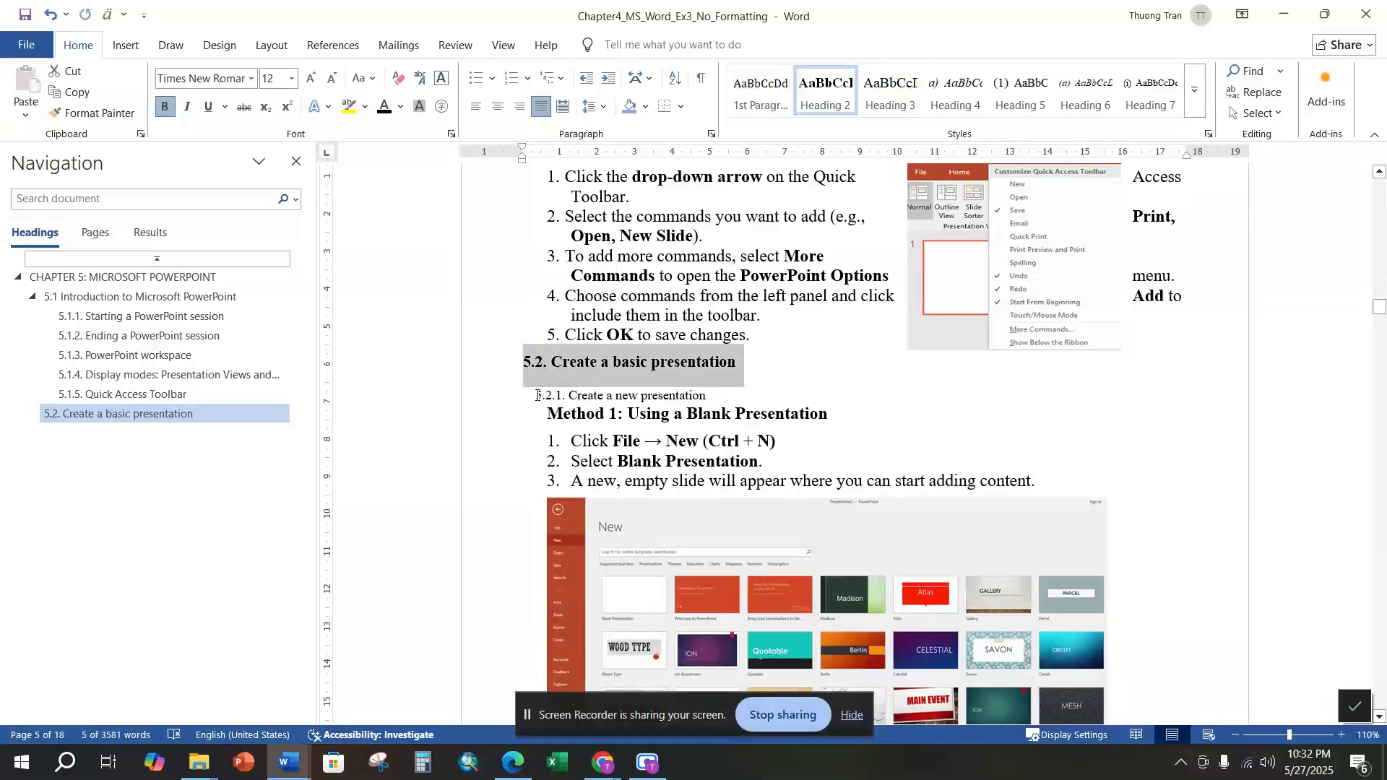
pyautogui.moveTo(537, 396); pyautogui.dragTo(688, 398)
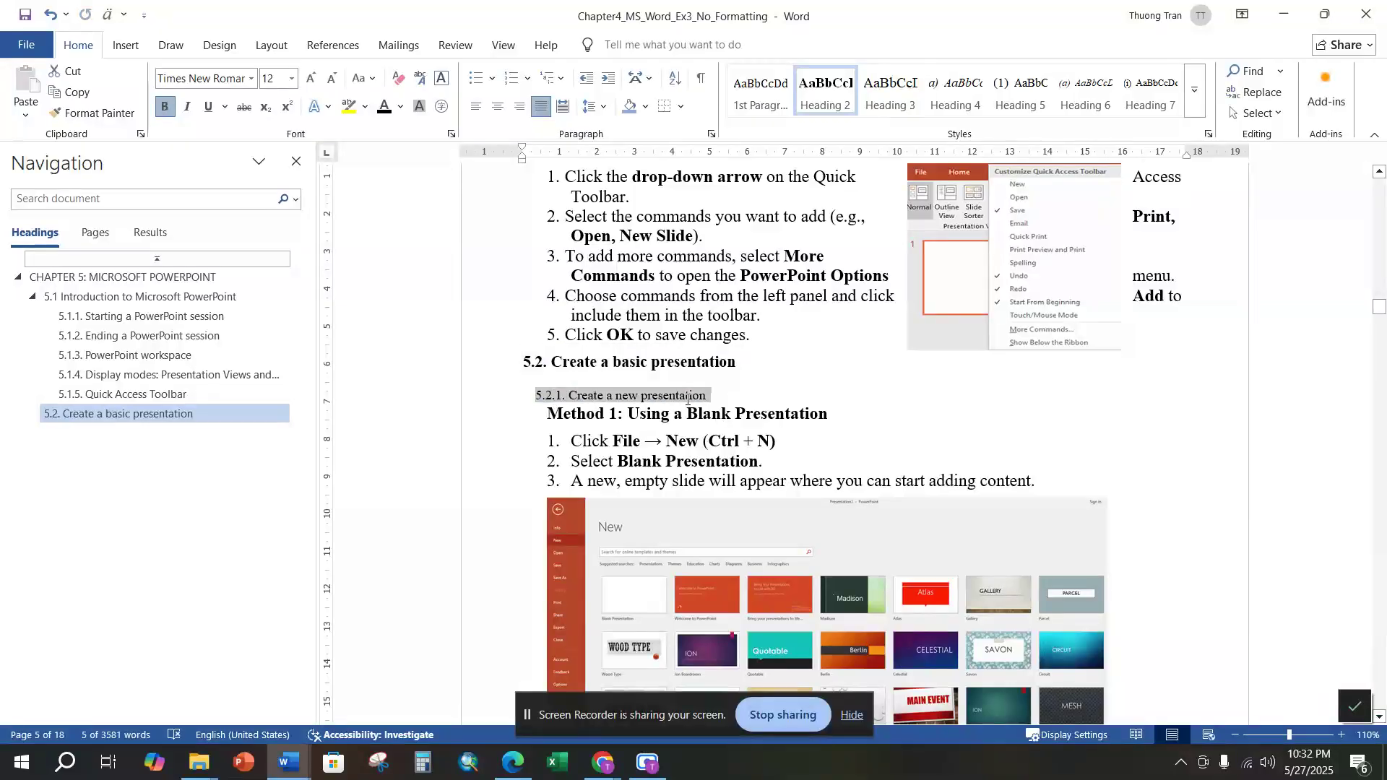
pyautogui.click(890, 90)
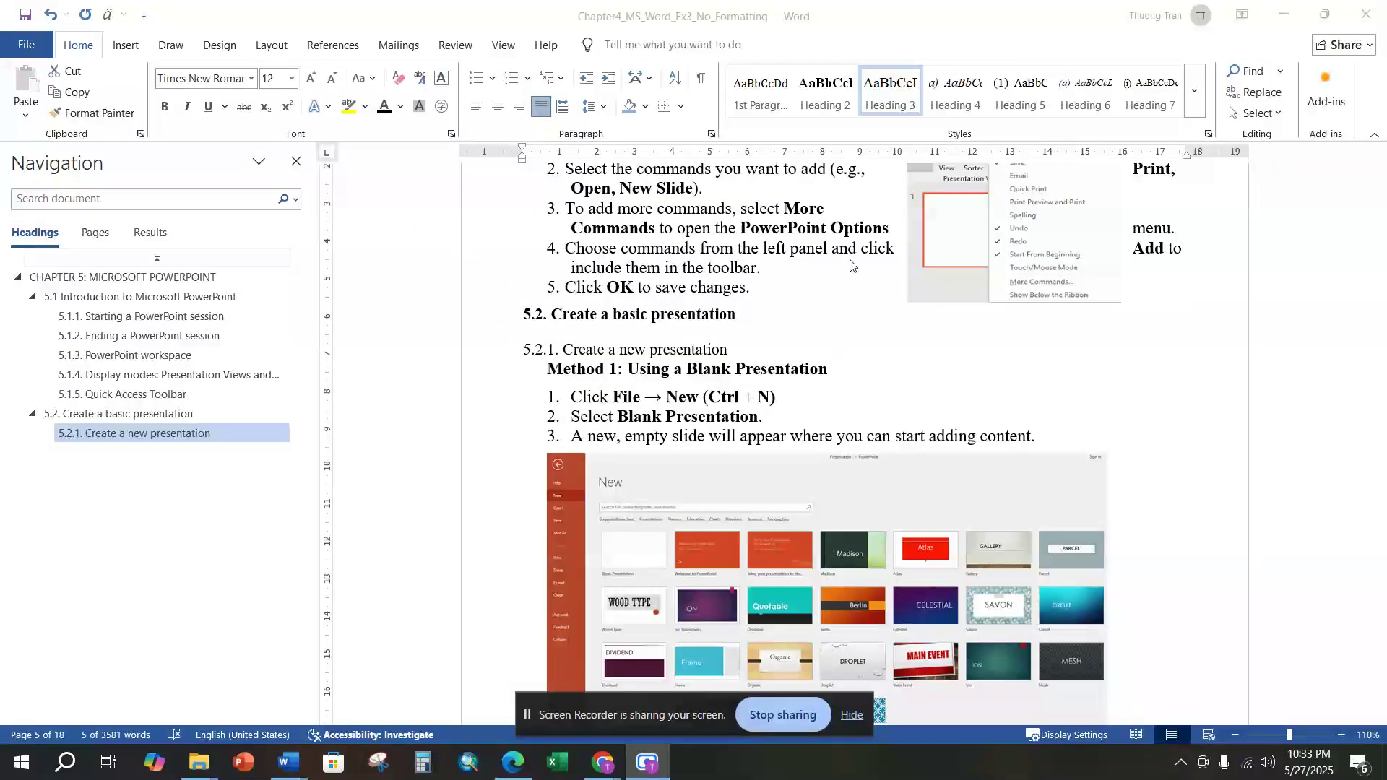
pyautogui.scroll(10, 878, 370)
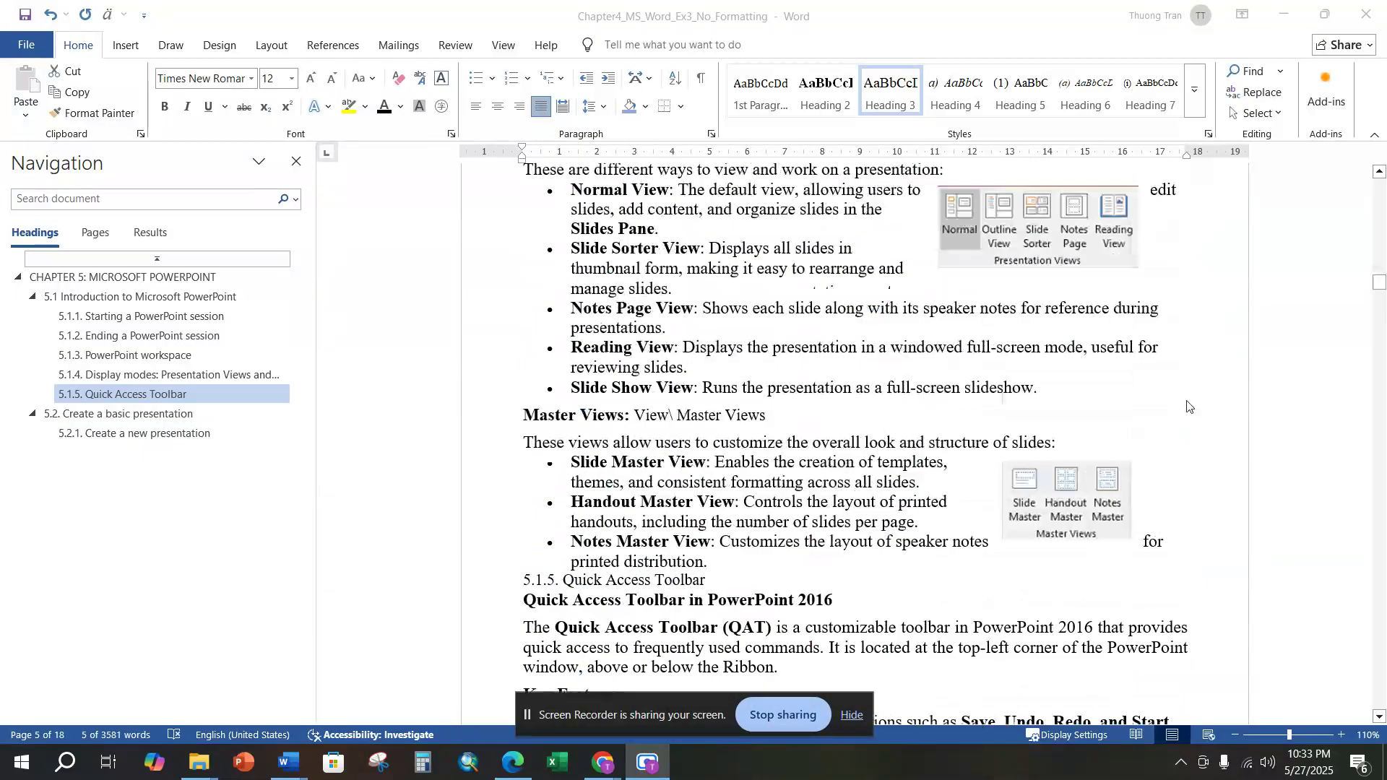
# Step: Insert a page break before the "TASK 1" title to leave a blank first page for the table of contents
pyautogui.moveTo(1379, 282); pyautogui.dragTo(1376, 173)
pyautogui.click(824, 267)
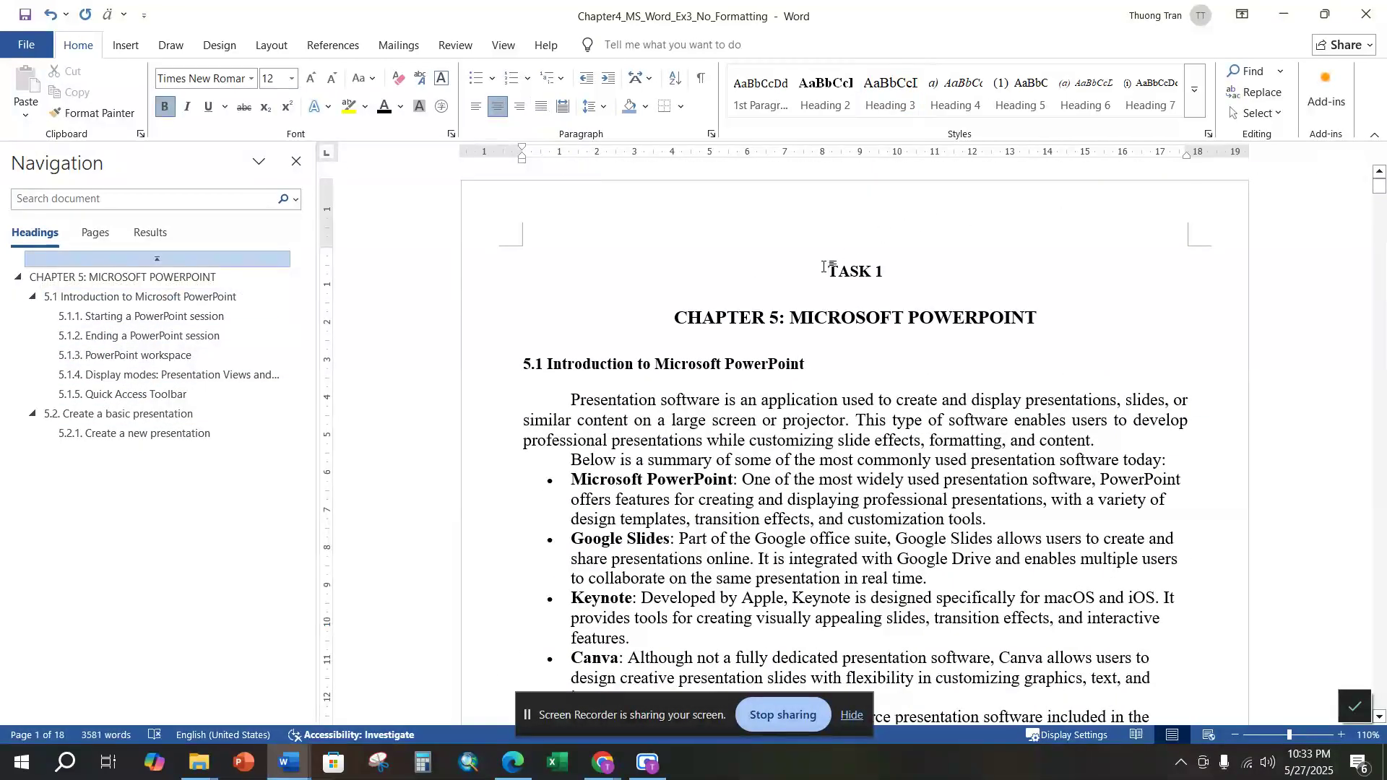
pyautogui.hotkey('ctrl', 'Return')
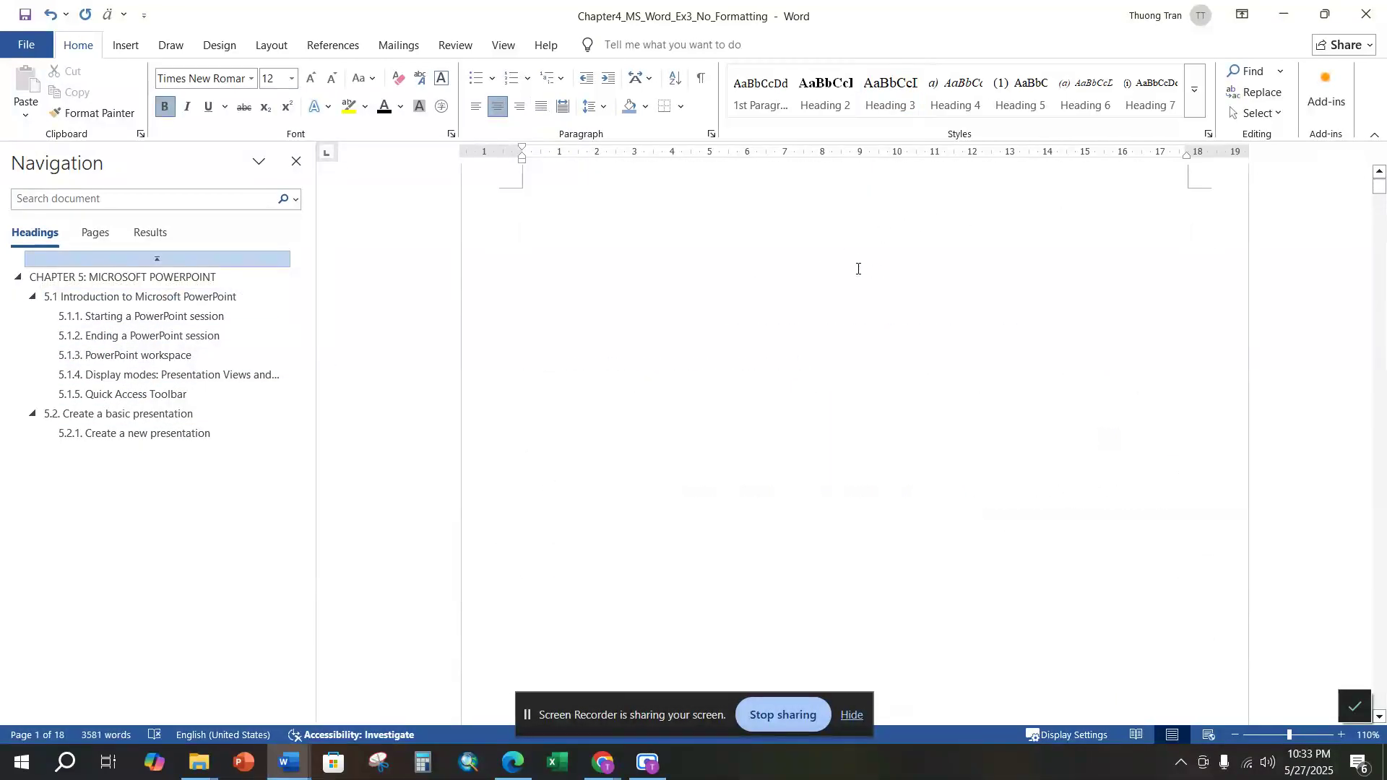
pyautogui.click(777, 320)
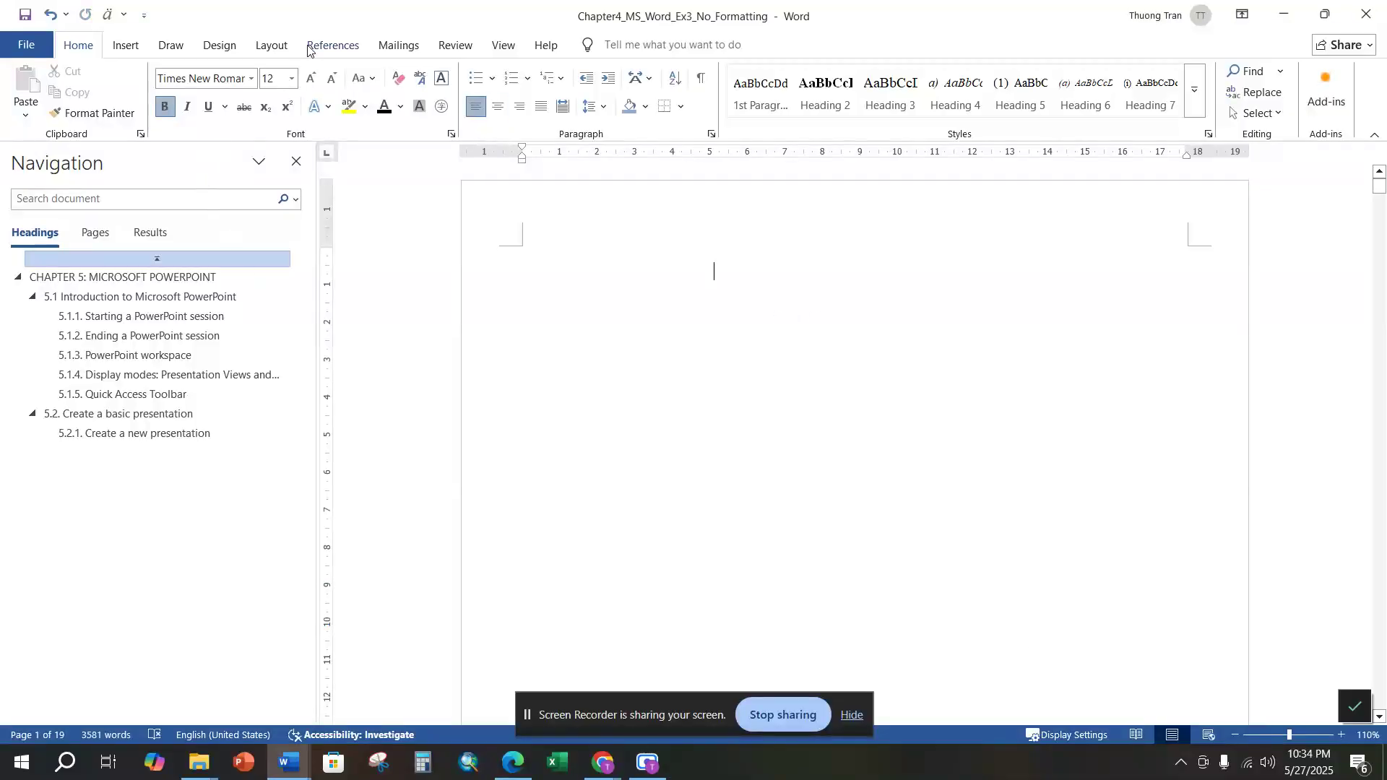
# Step: Insert an Automatic Table 1 table of contents ahead of the "TASK 1" title
pyautogui.click(338, 47)
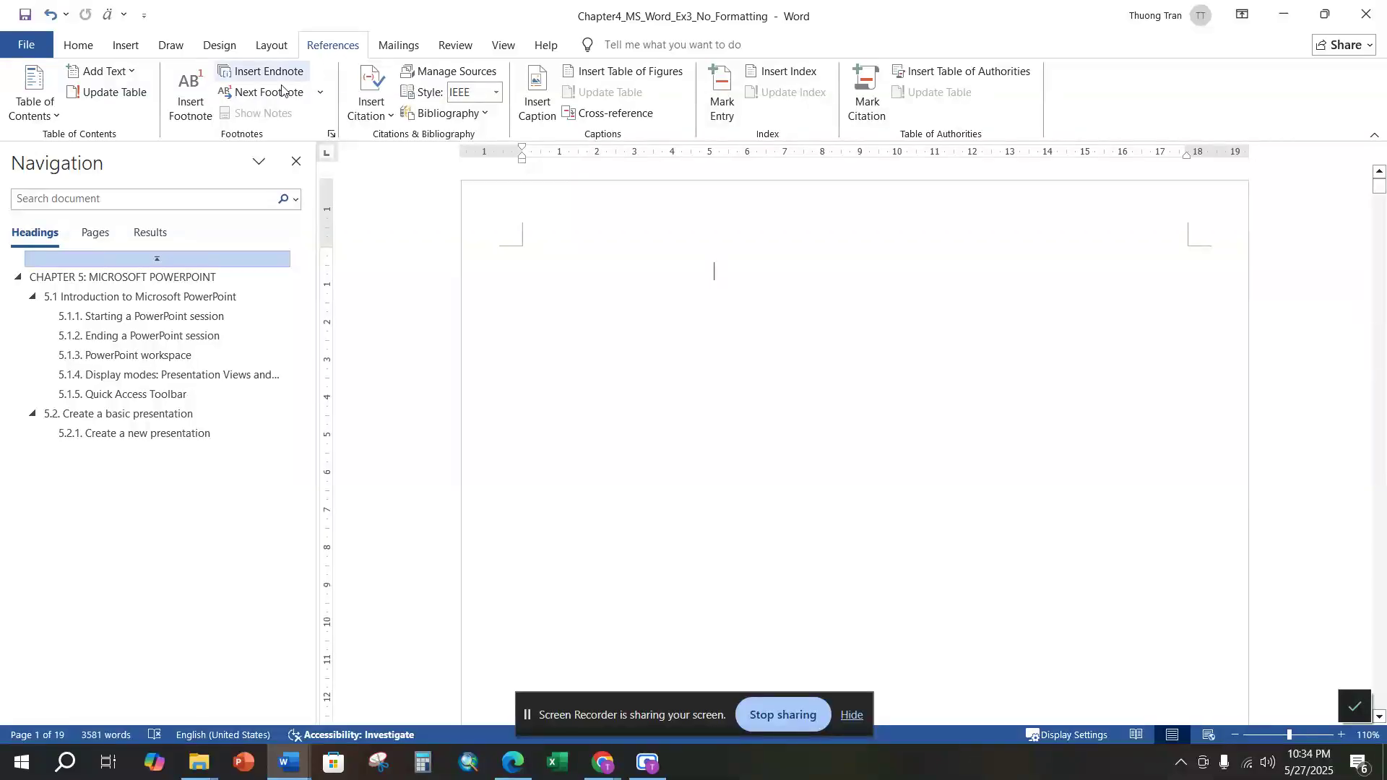
pyautogui.click(34, 121)
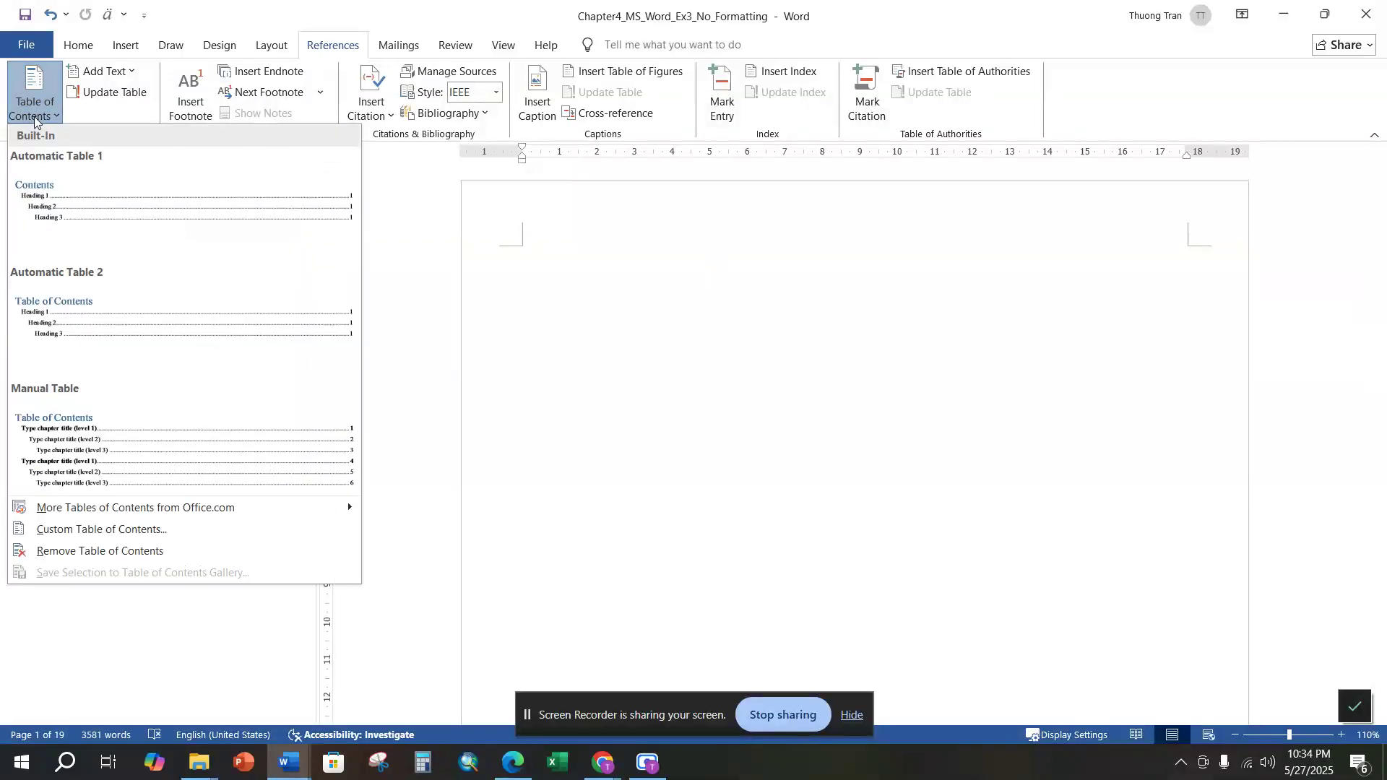
pyautogui.click(72, 210)
pyautogui.scroll(5, 715, 376)
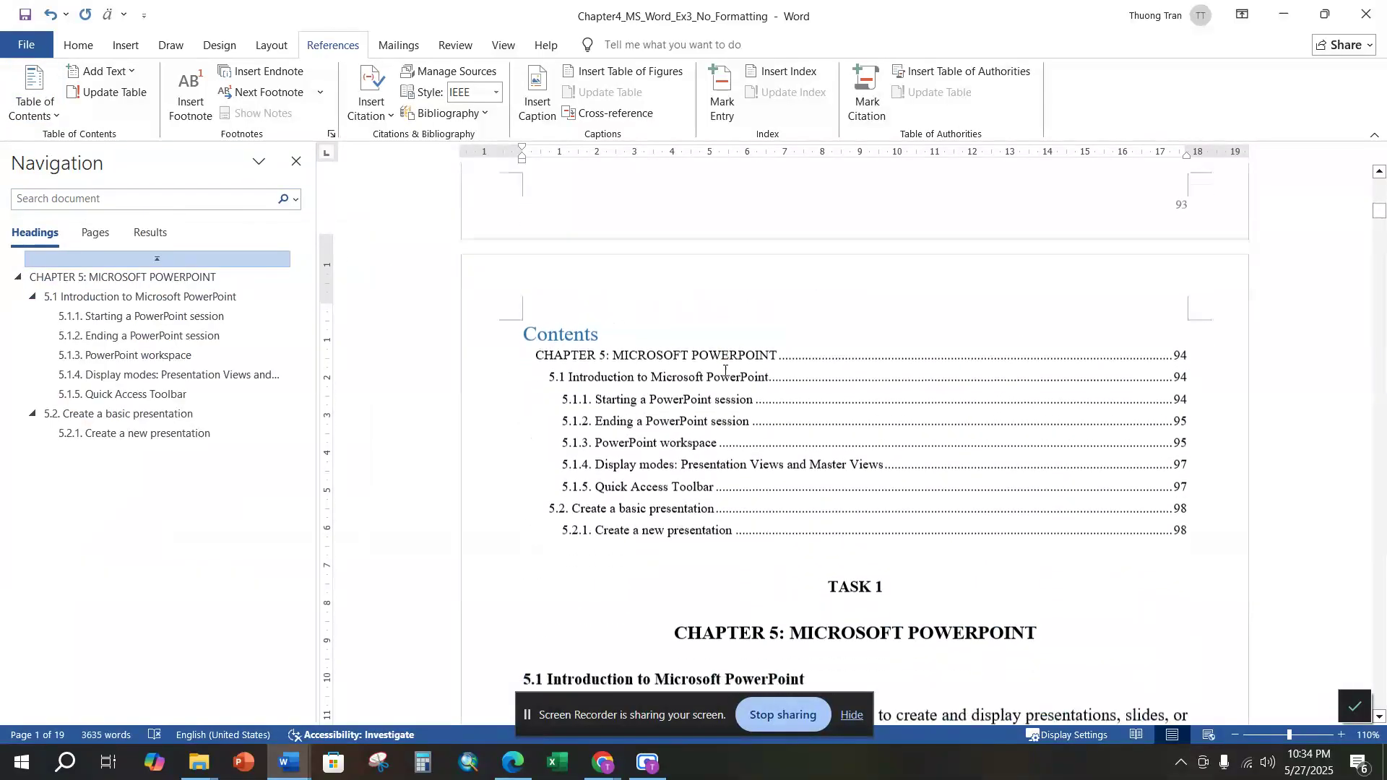
pyautogui.scroll(-1, 726, 370)
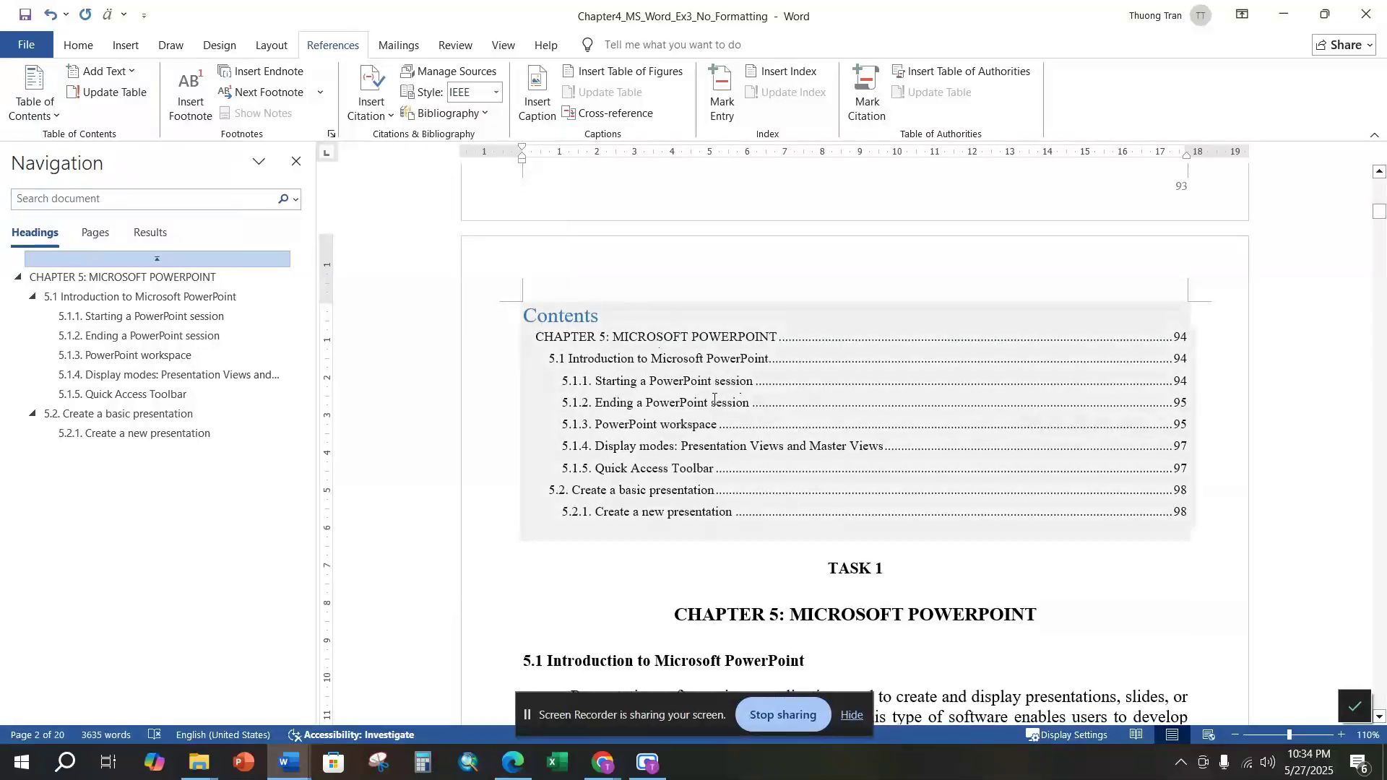
# Step: Insert a page break before the "TASK 1" title so that it starts on a new page after the table of contents
pyautogui.click(931, 544)
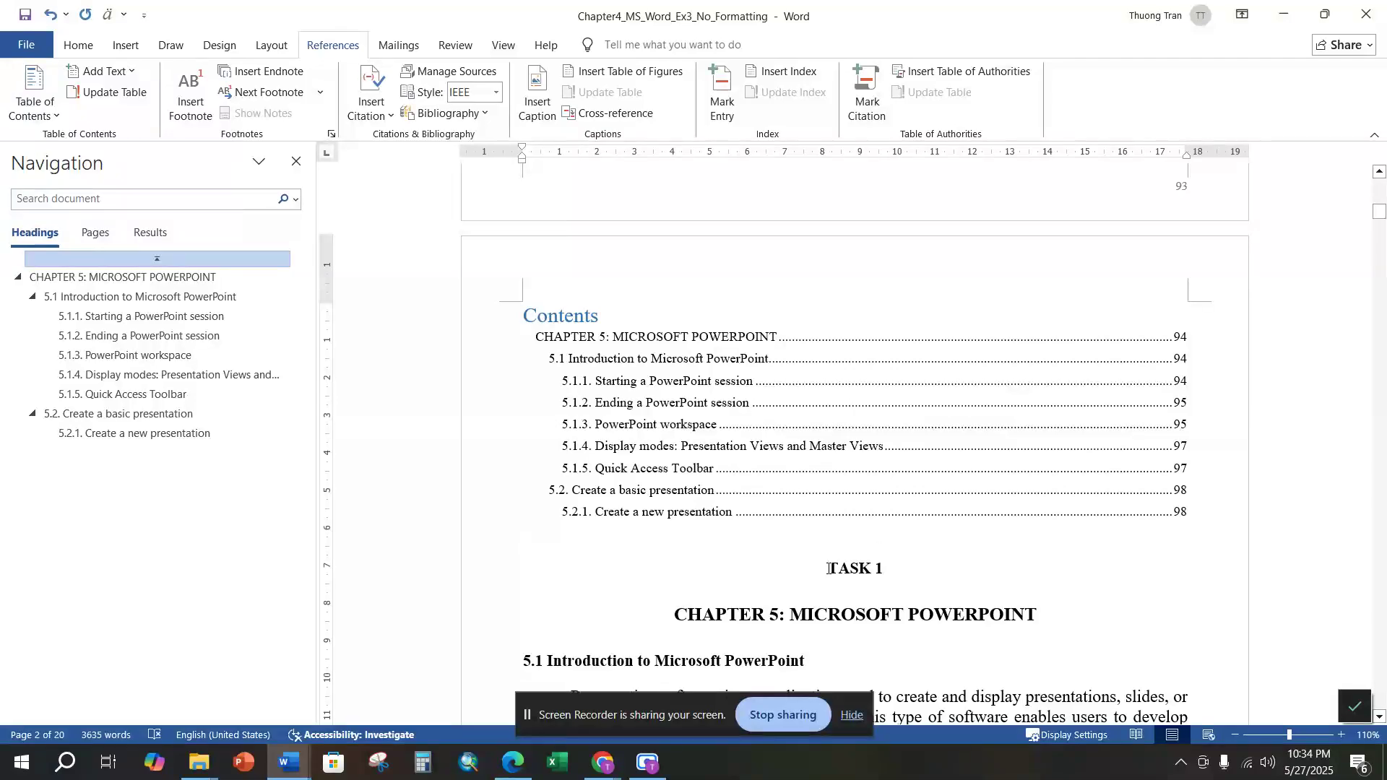
pyautogui.click(828, 568)
pyautogui.hotkey('ctrl', 'Return')
# Step: Remove the blank page in front of the table of contents
pyautogui.scroll(15, 828, 564)
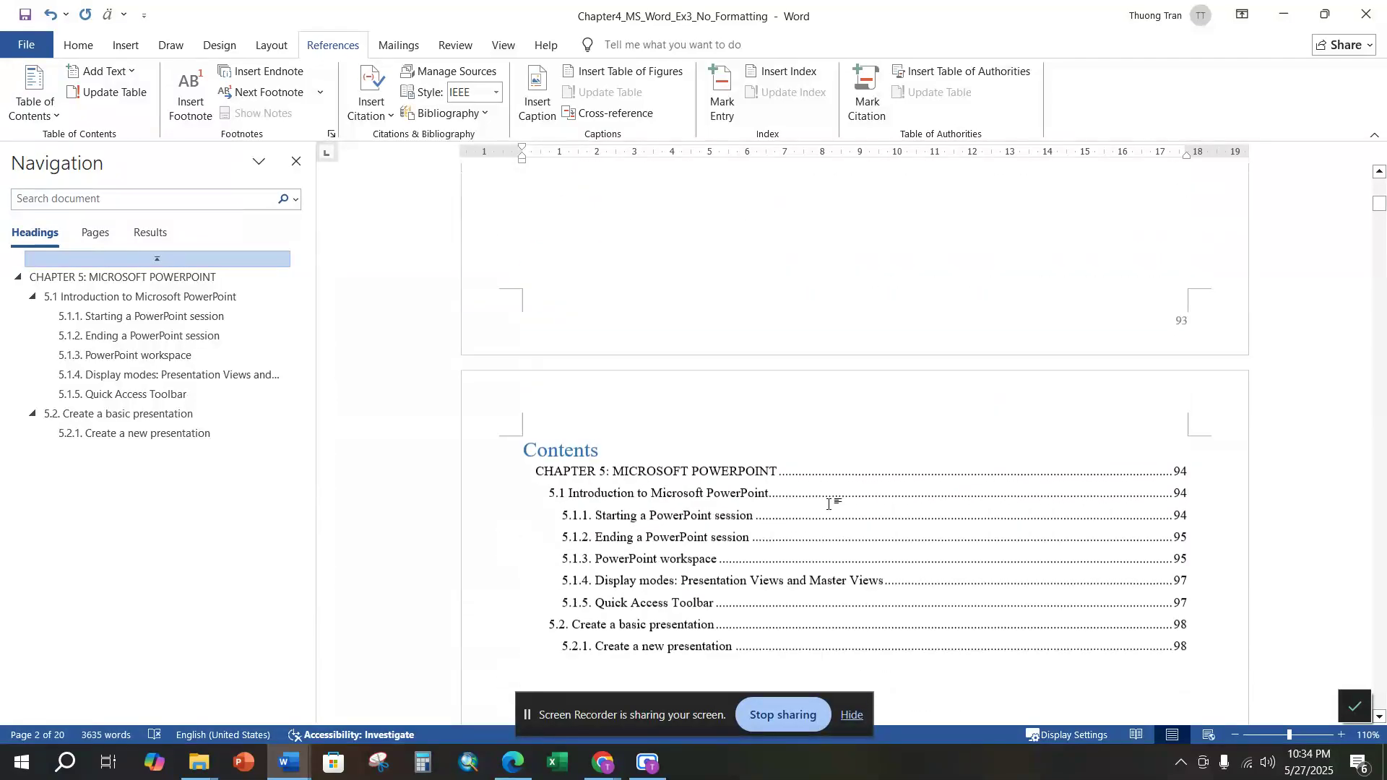
pyautogui.scroll(3, 798, 414)
pyautogui.click(678, 292)
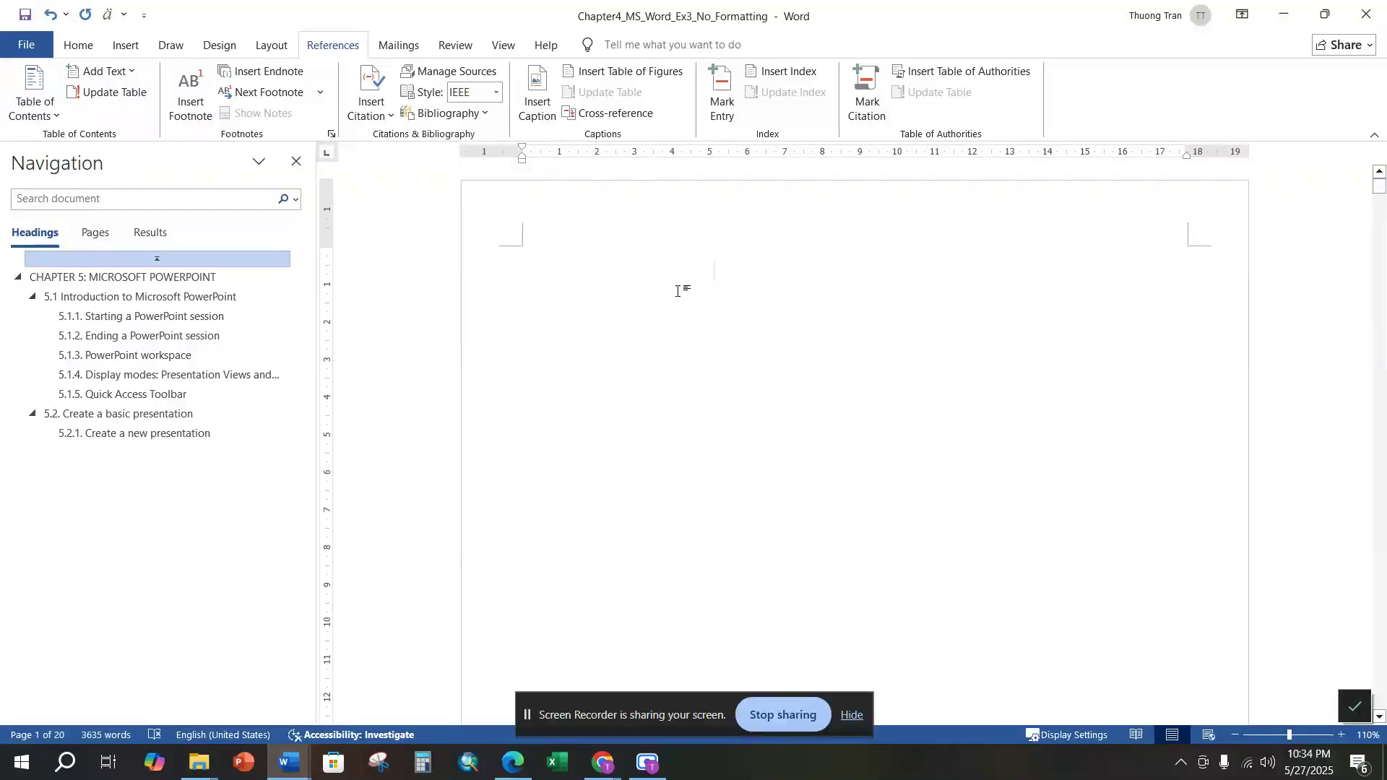
pyautogui.press('Delete')
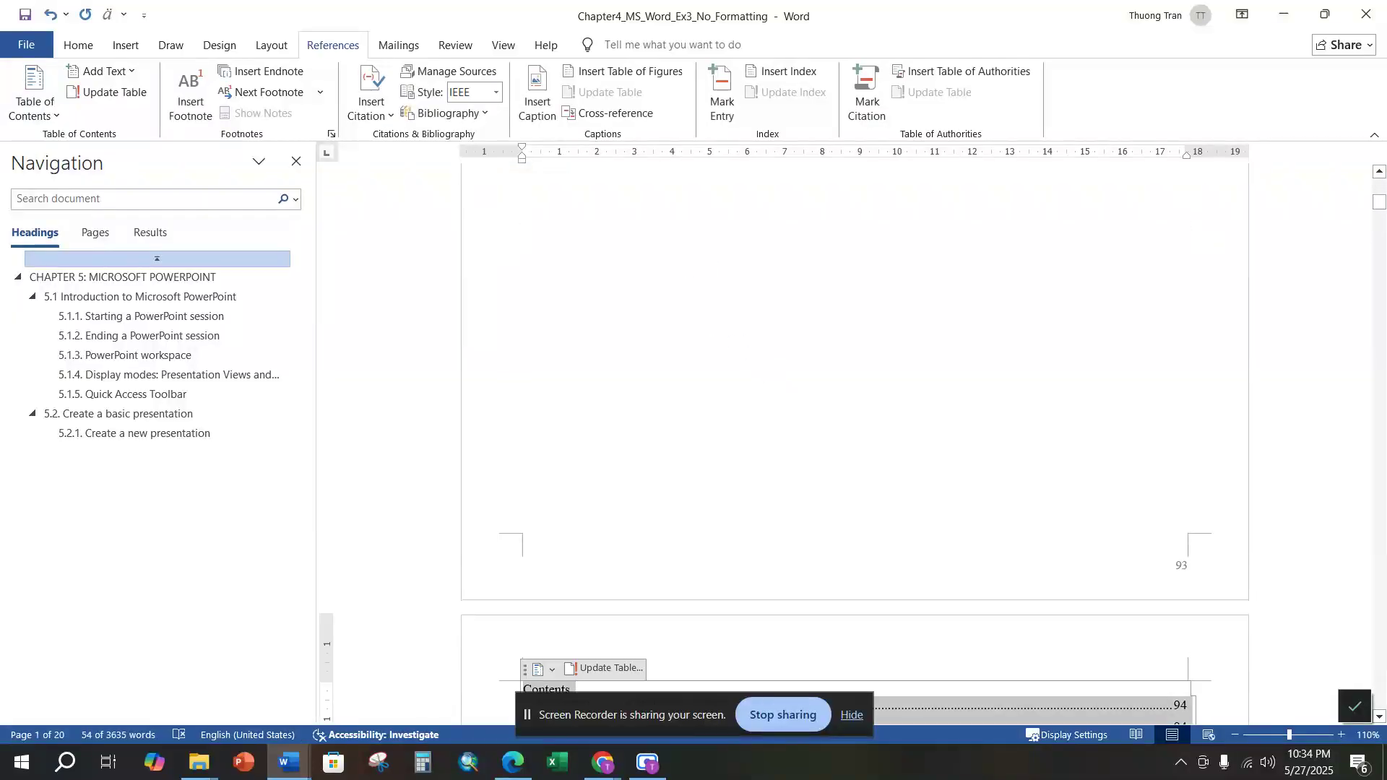
pyautogui.hotkey('ctrl', 'z')
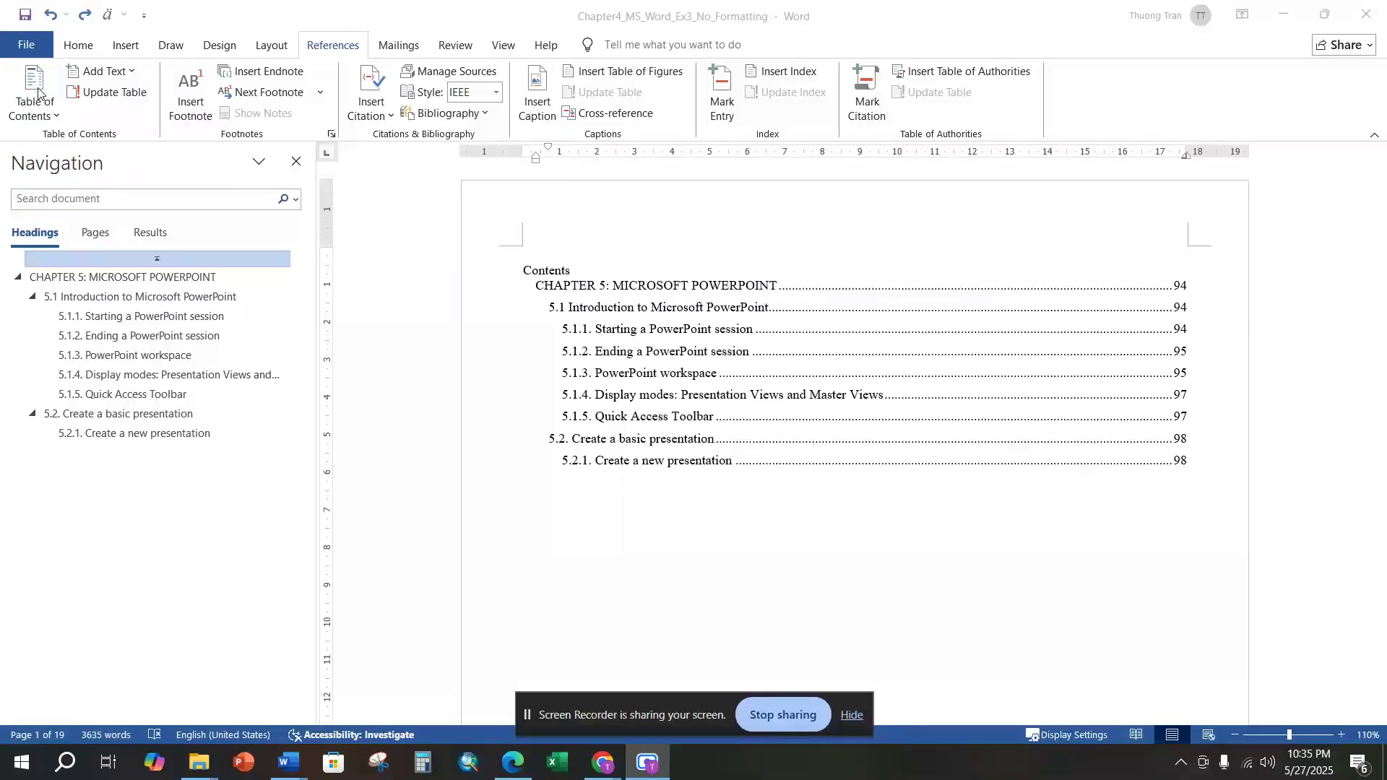
# Step: Replace the contents list with an Automatic Table 2 table of contents
pyautogui.click(45, 114)
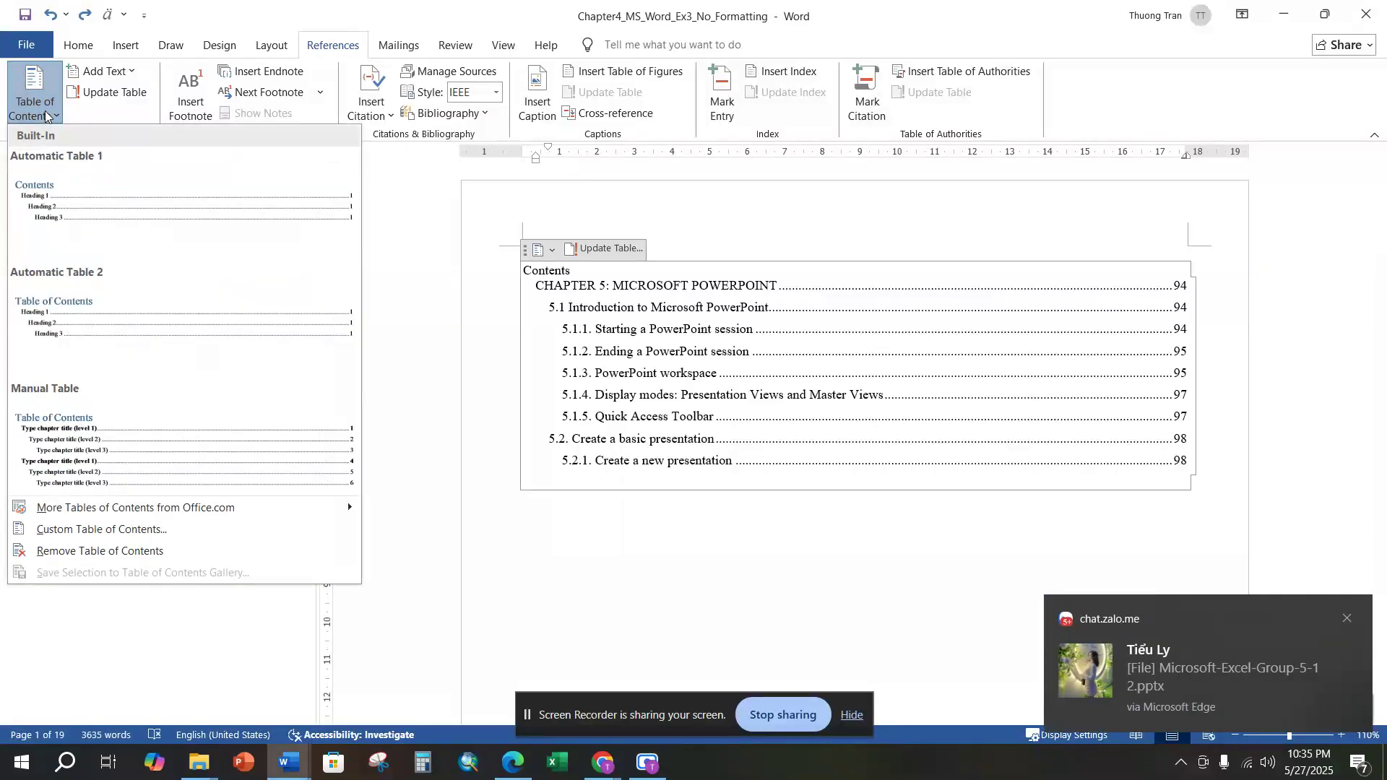
pyautogui.click(94, 319)
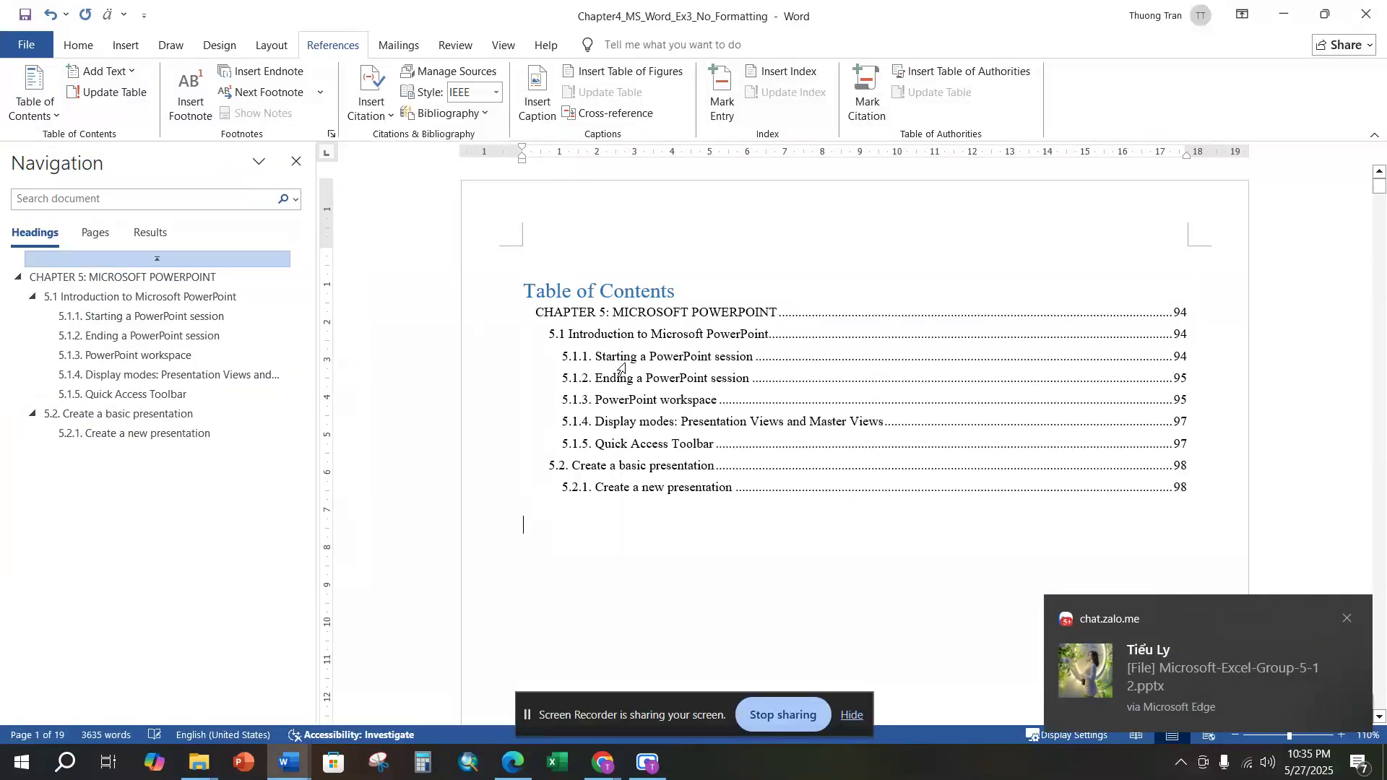
pyautogui.click(1347, 619)
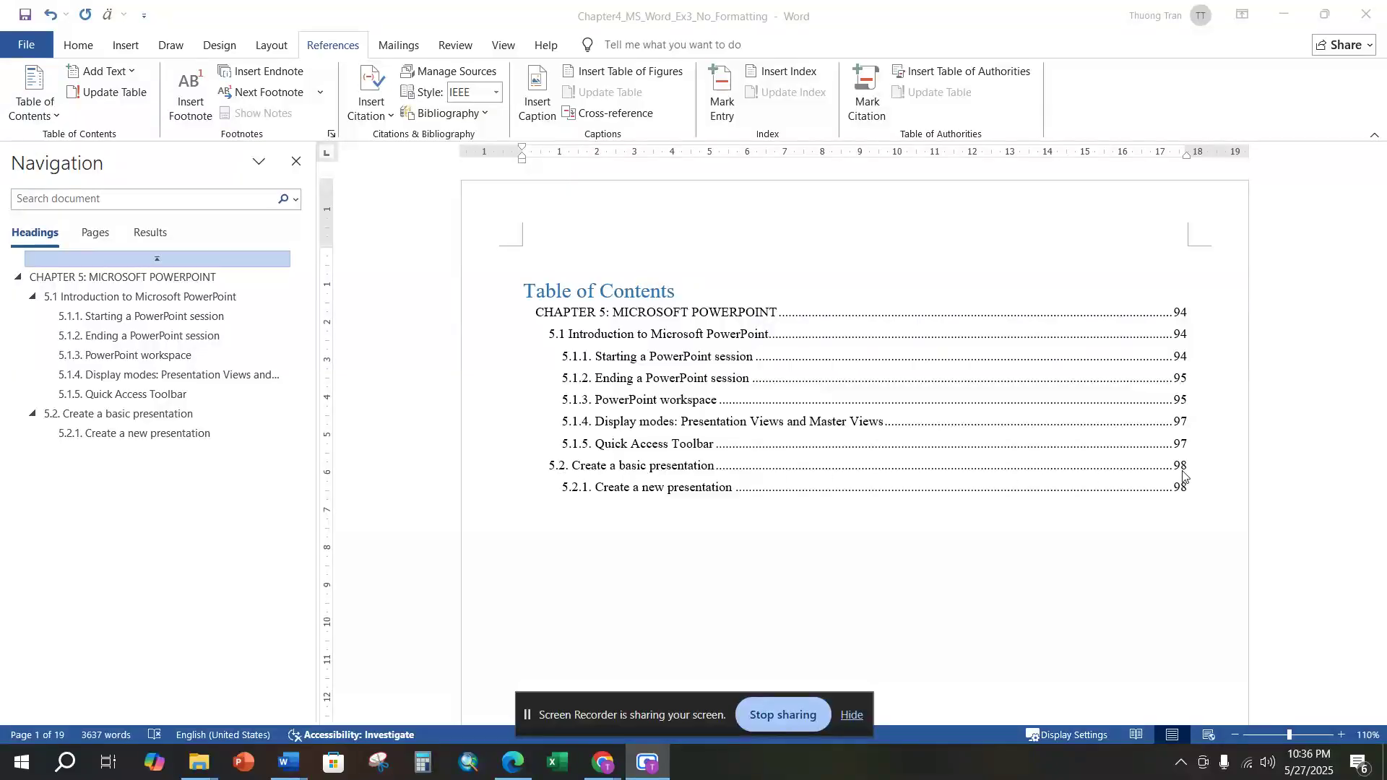
# Step: Follow the table of contents entry "5.2. Create a basic presentation" to its heading and examine the surrounding pages
pyautogui.keyDown('ctrl'); pyautogui.click(667, 473); pyautogui.keyUp('ctrl')
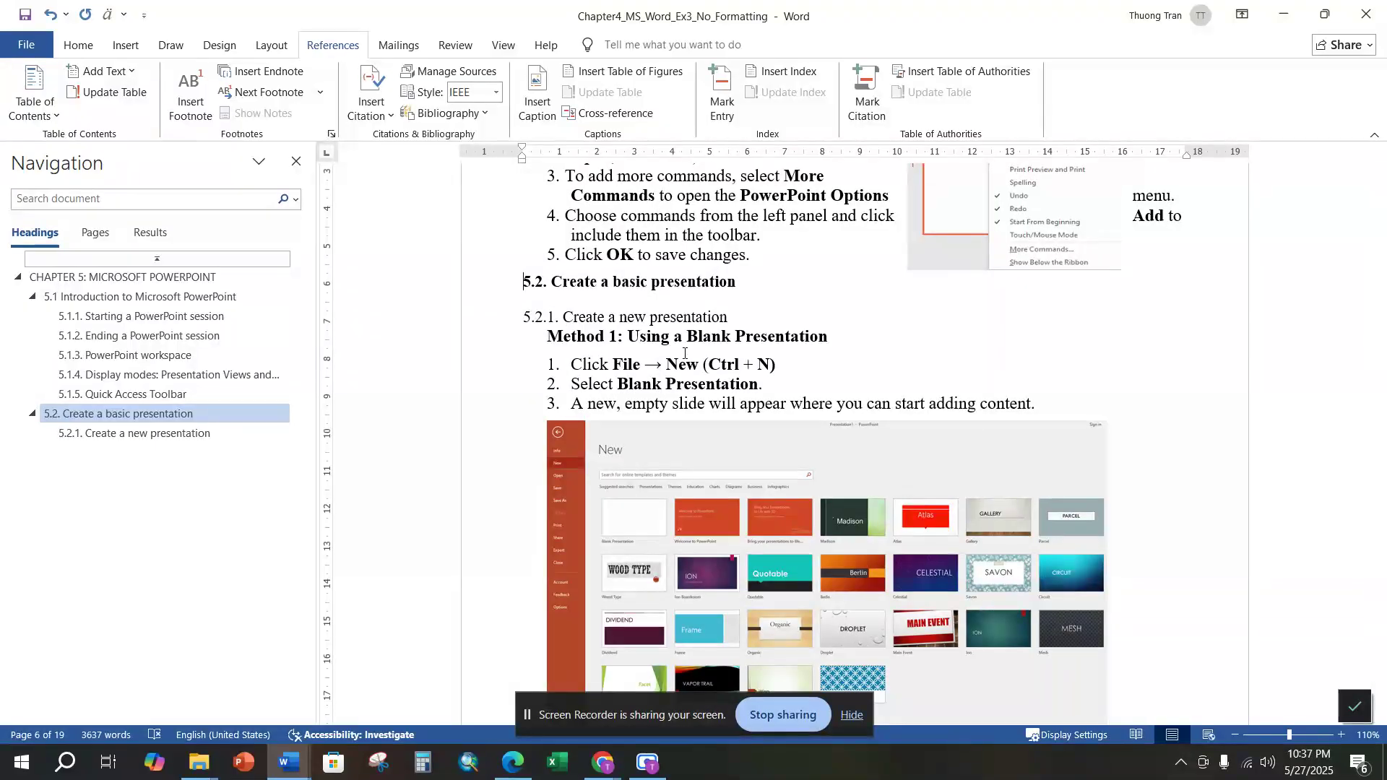
pyautogui.scroll(5, 686, 352)
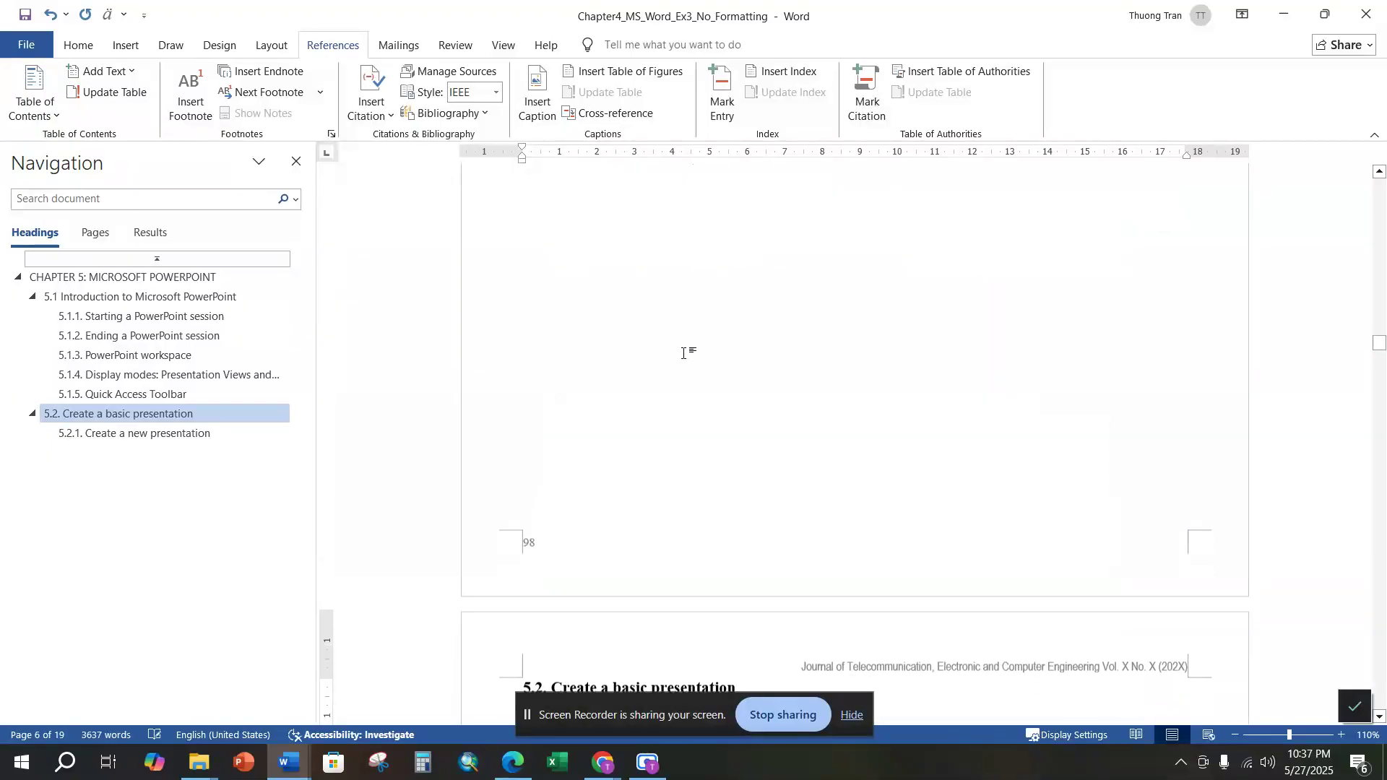
pyautogui.scroll(-4, 708, 390)
pyautogui.scroll(-2, 745, 453)
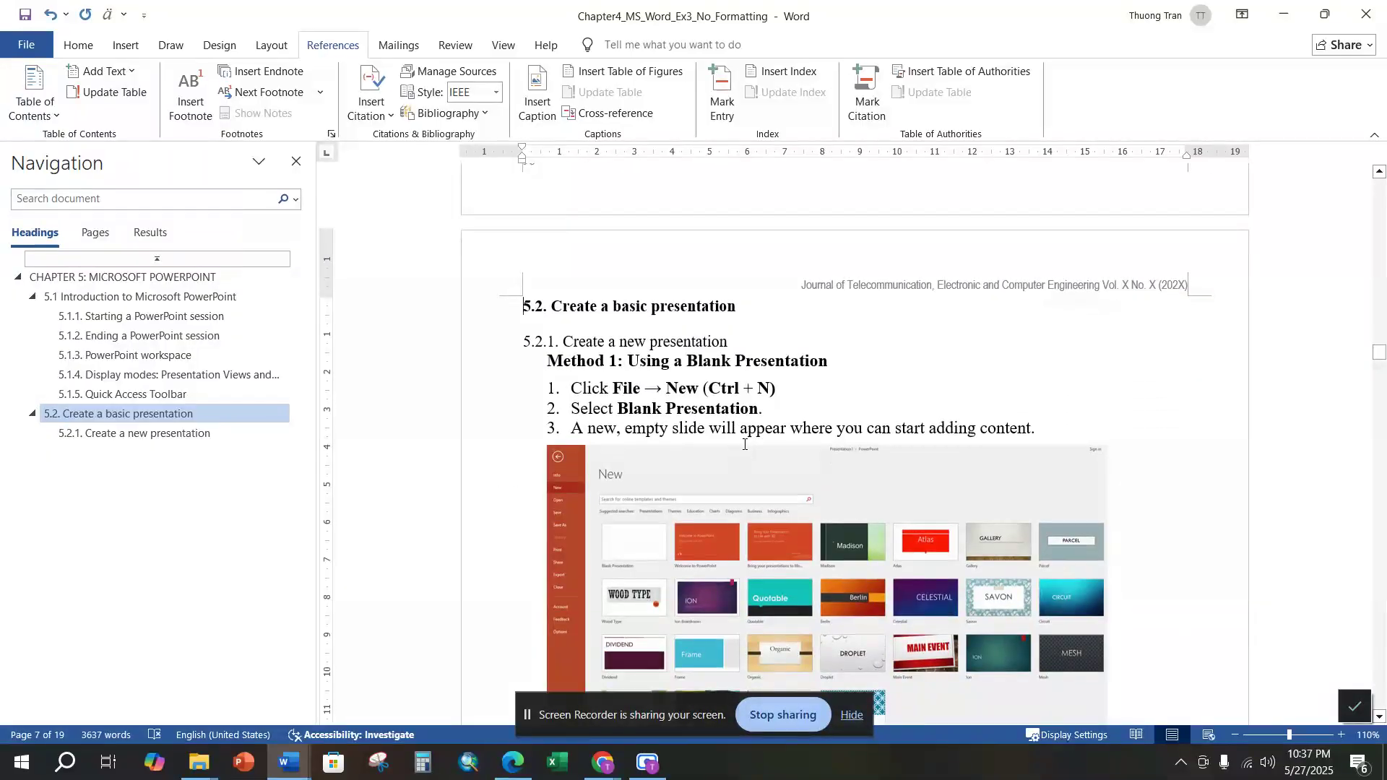
pyautogui.scroll(-1, 744, 440)
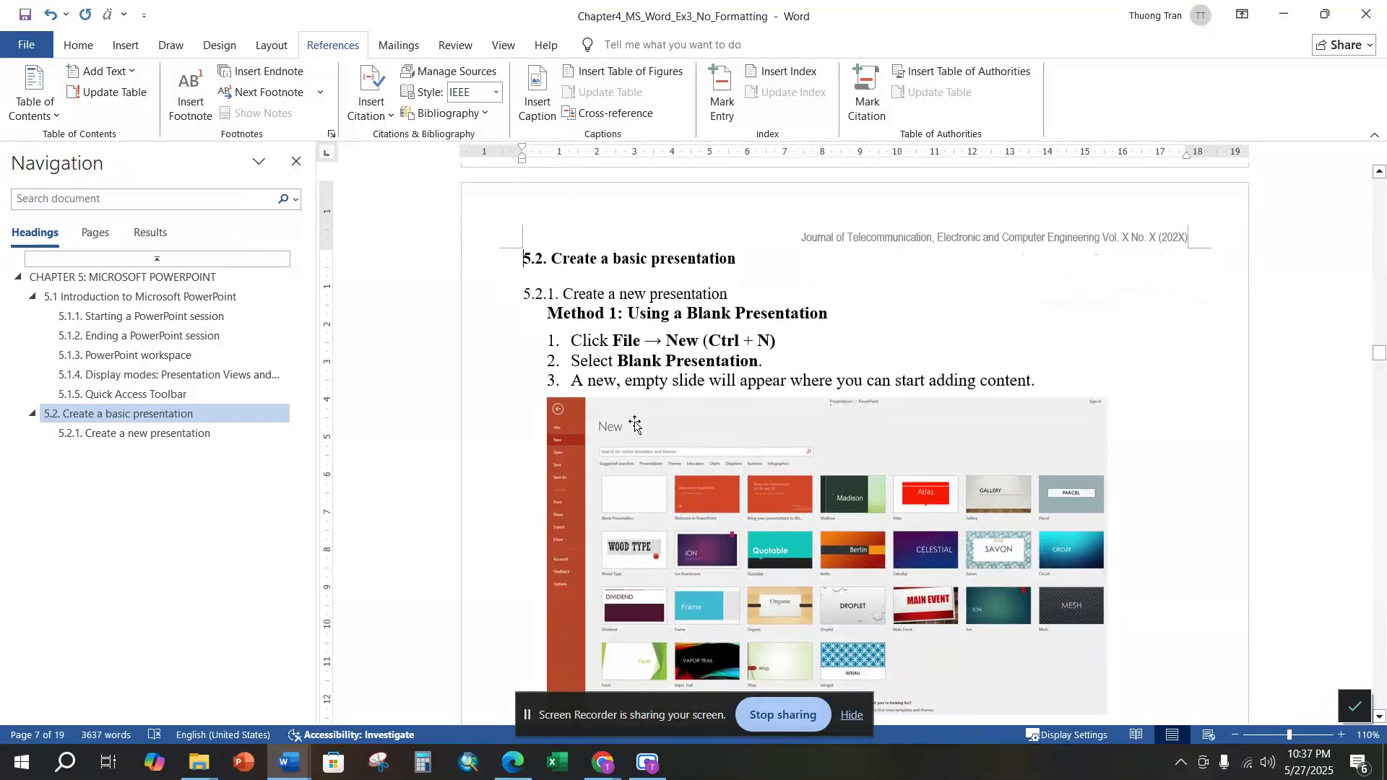
pyautogui.scroll(2, 744, 441)
# Step: Check the page number of the page holding headings 5.2 and 5.2.1, and return to the table of contents
pyautogui.click(121, 418)
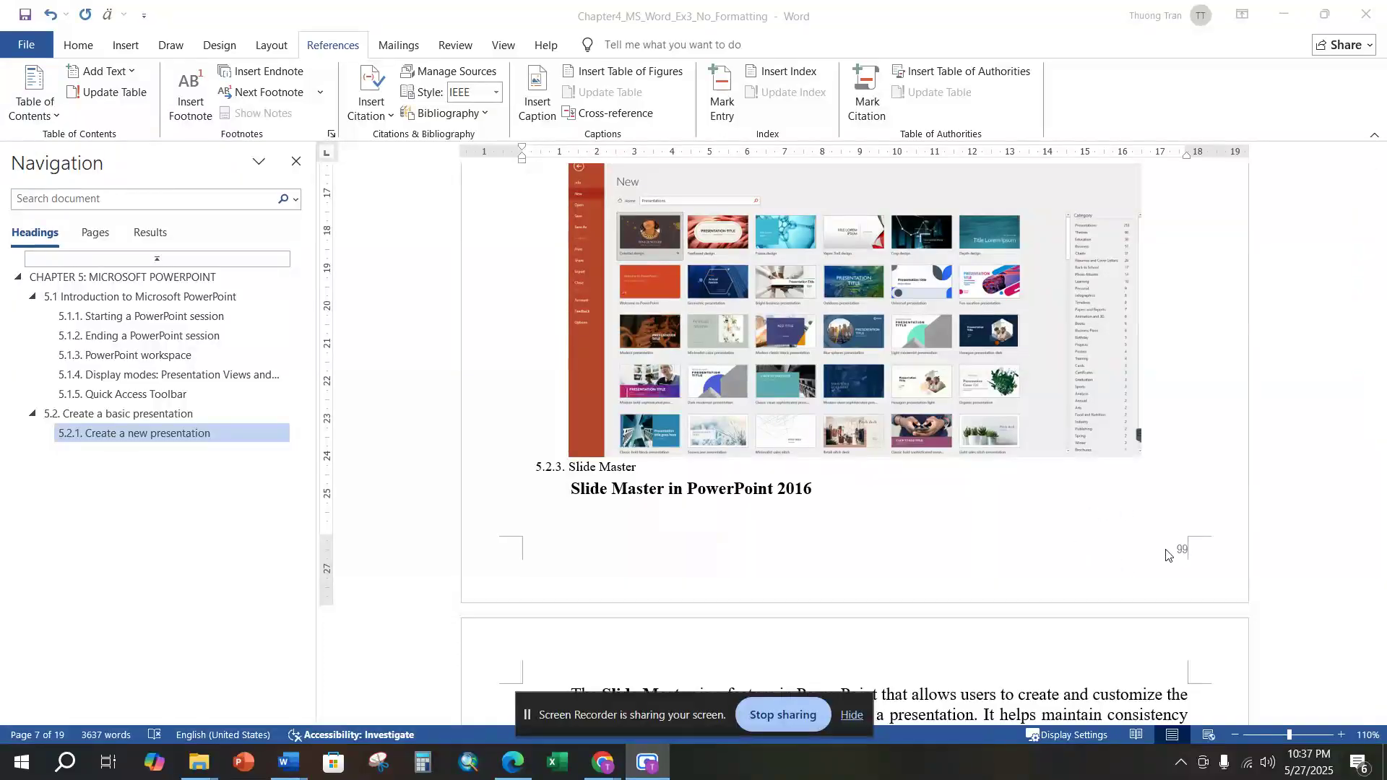
pyautogui.scroll(10, 1168, 570)
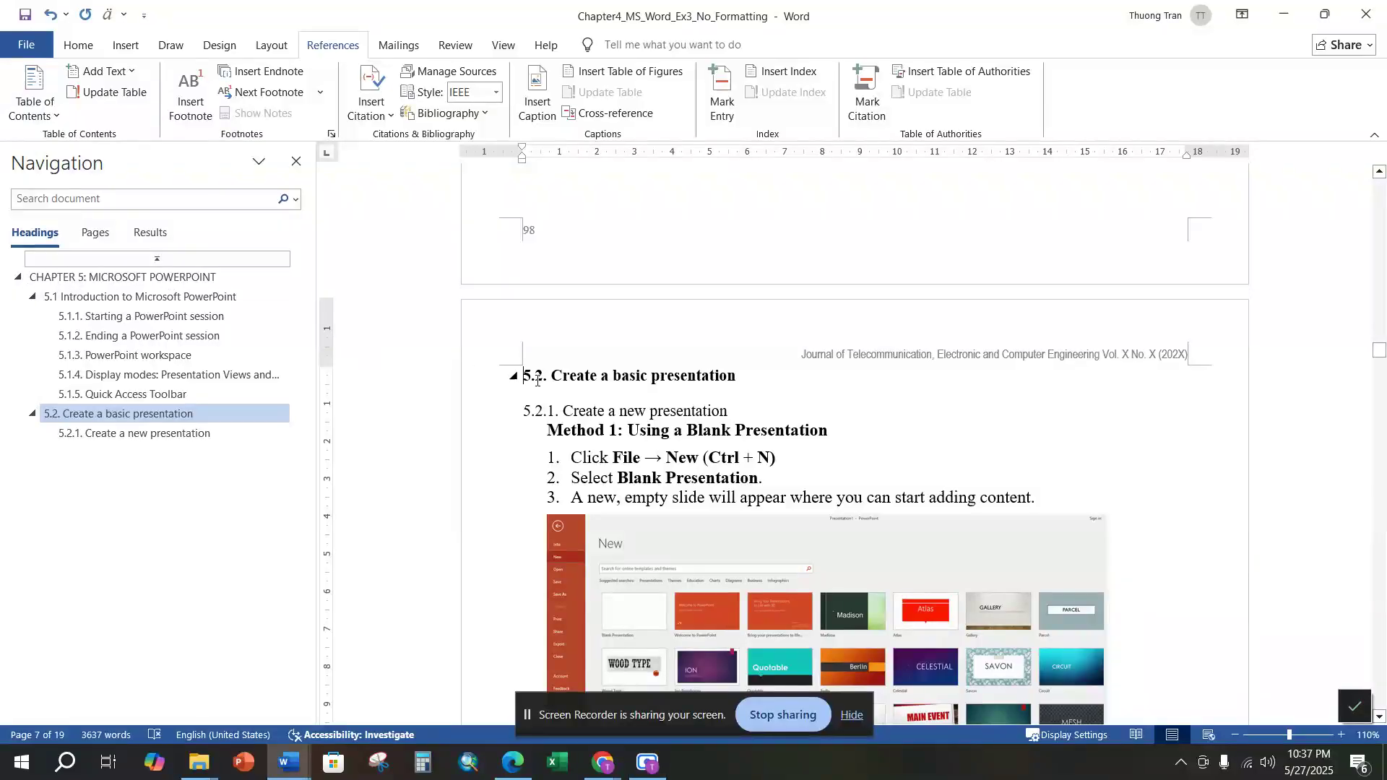
pyautogui.click(92, 281)
pyautogui.scroll(8, 772, 397)
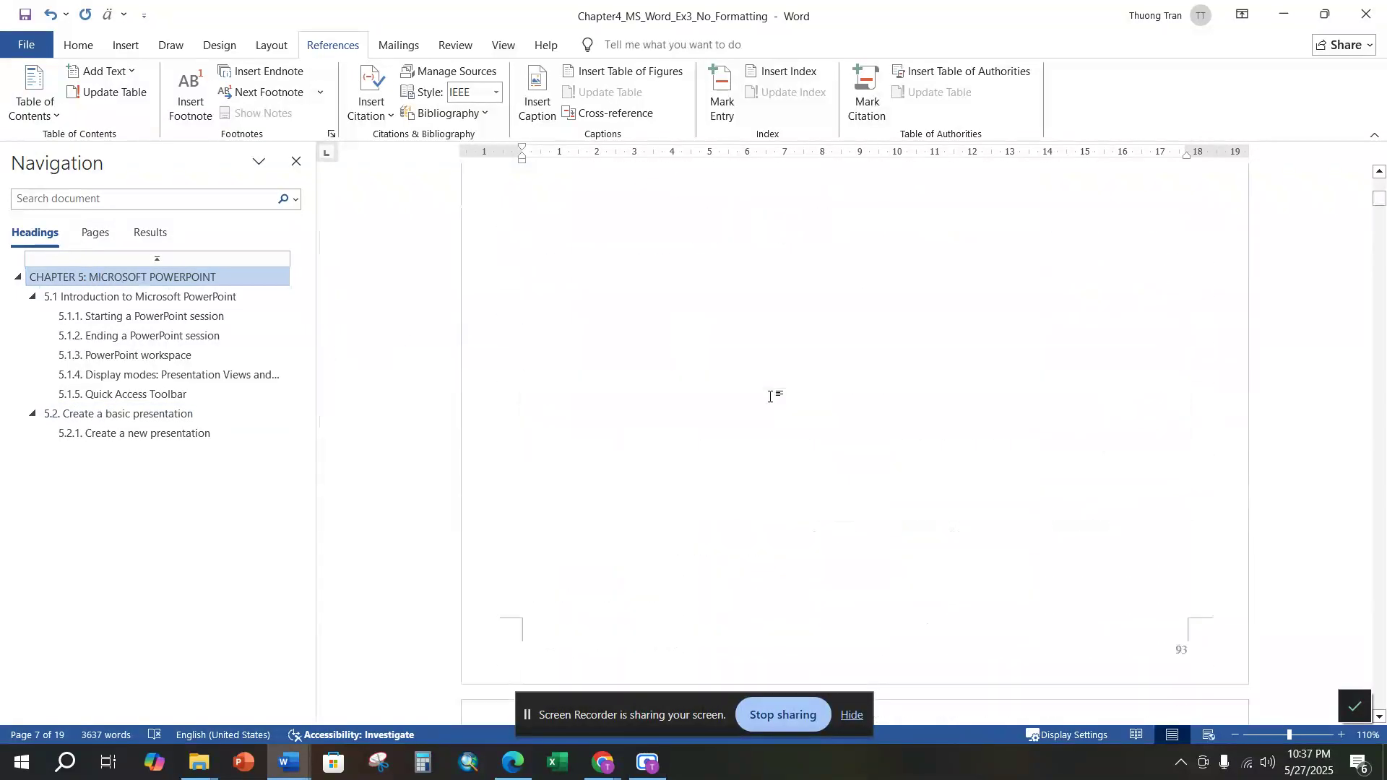
# Step: Update the table of contents with the option for page numbers only
pyautogui.click(1082, 491)
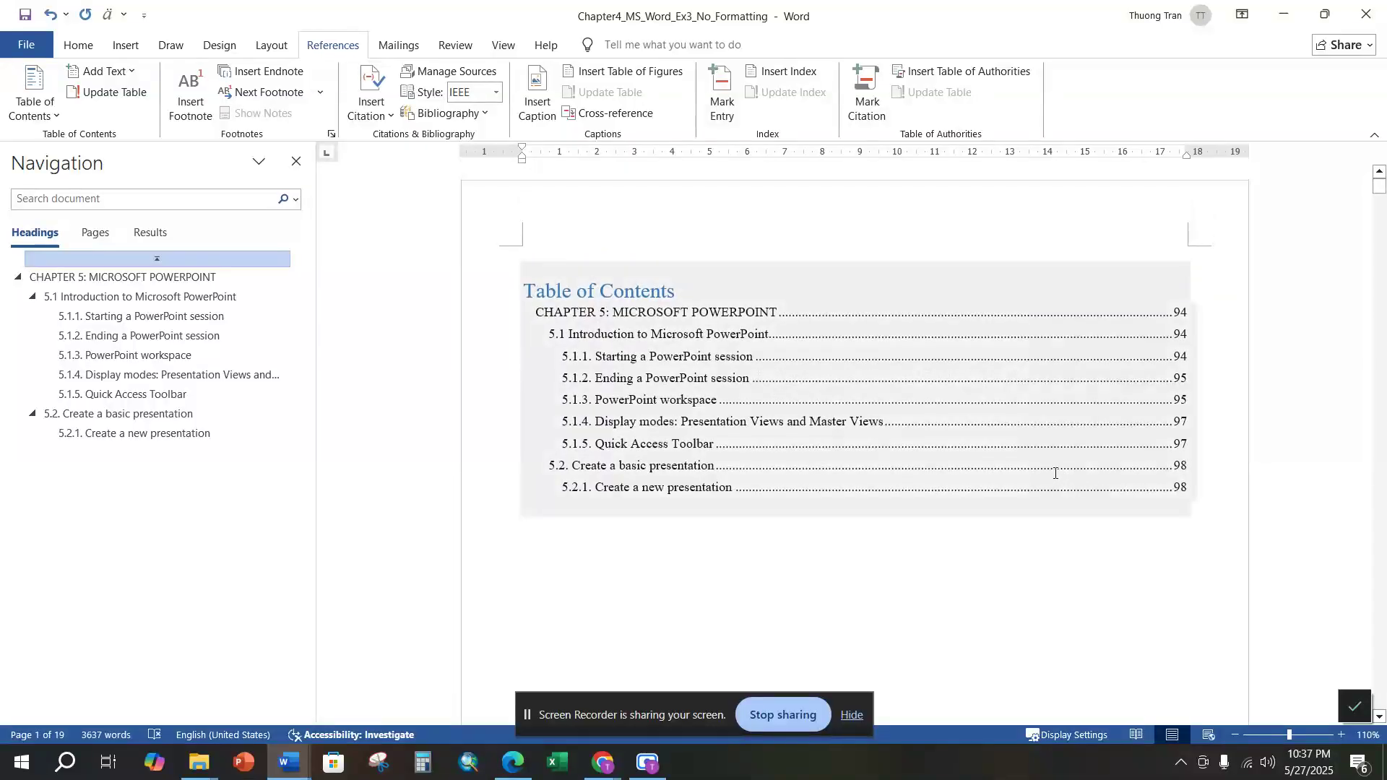
pyautogui.rightClick(698, 334)
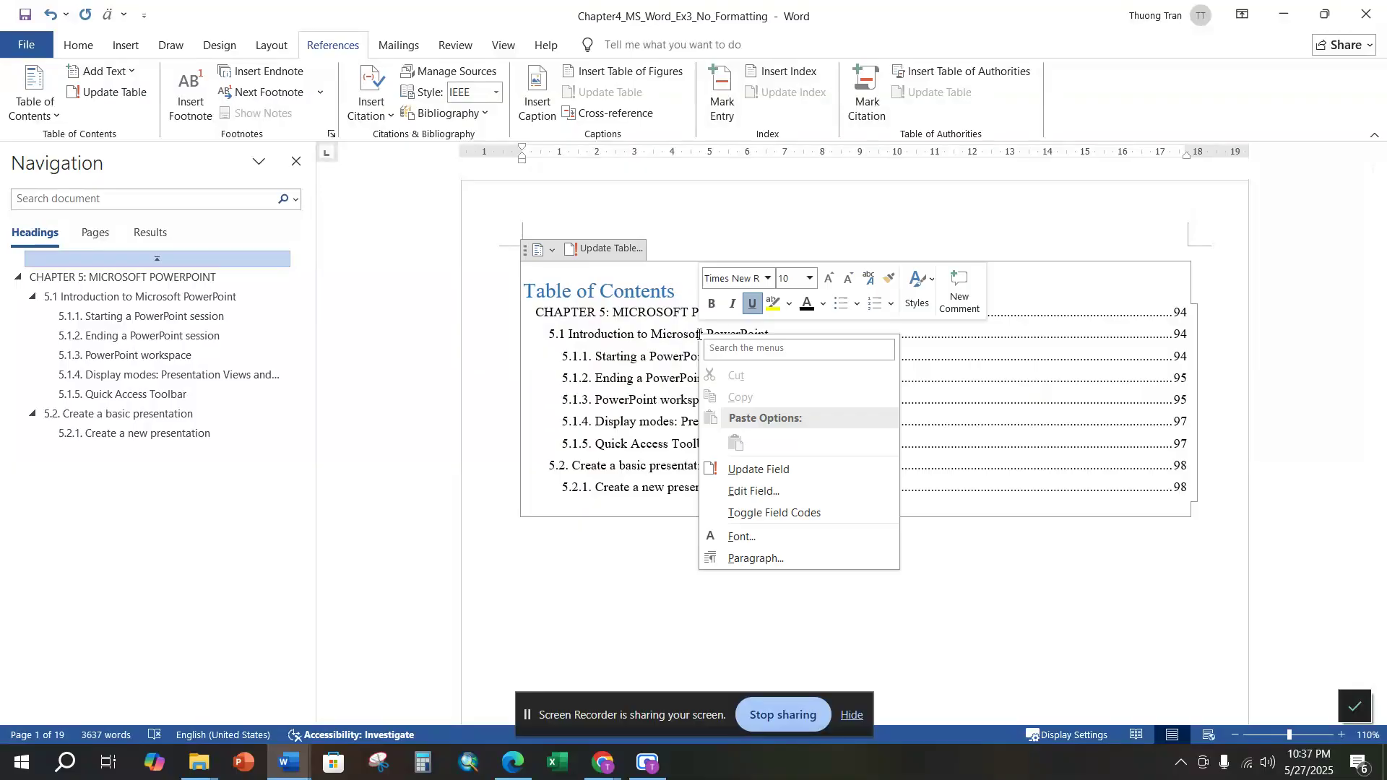
pyautogui.click(773, 471)
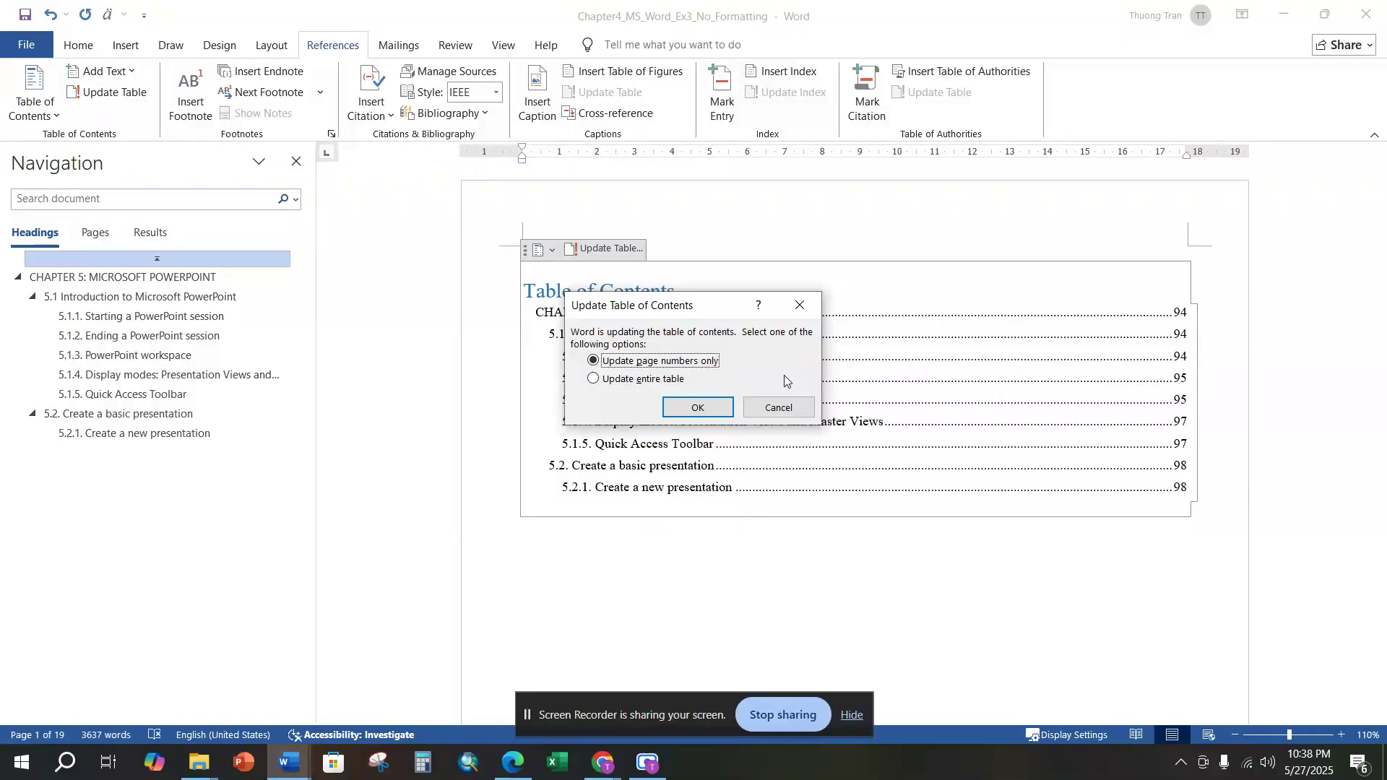
pyautogui.click(698, 409)
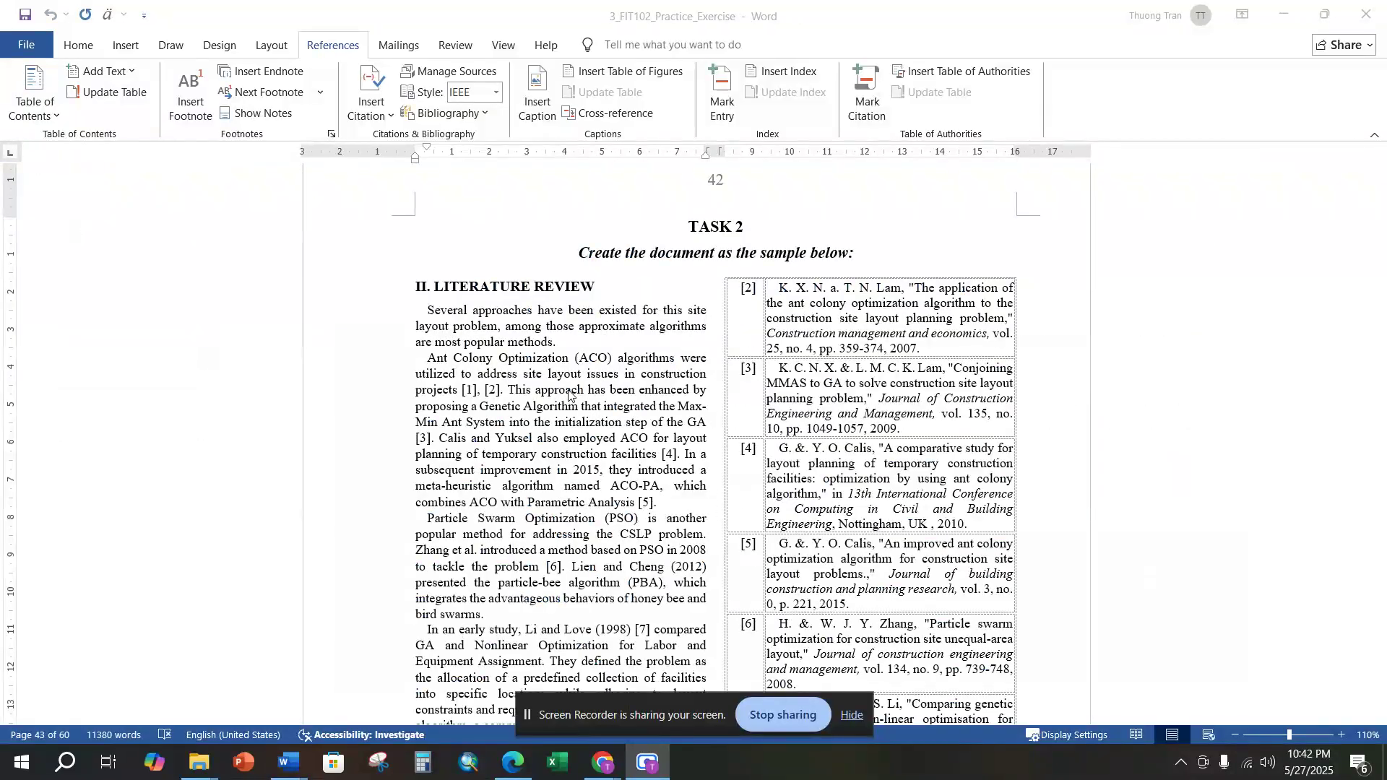
# Step: In the practice exercise document, view the source details of citation [1] in Task 2's literature review and close them without changes
pyautogui.scroll(-10, 506, 554)
pyautogui.scroll(10, 507, 554)
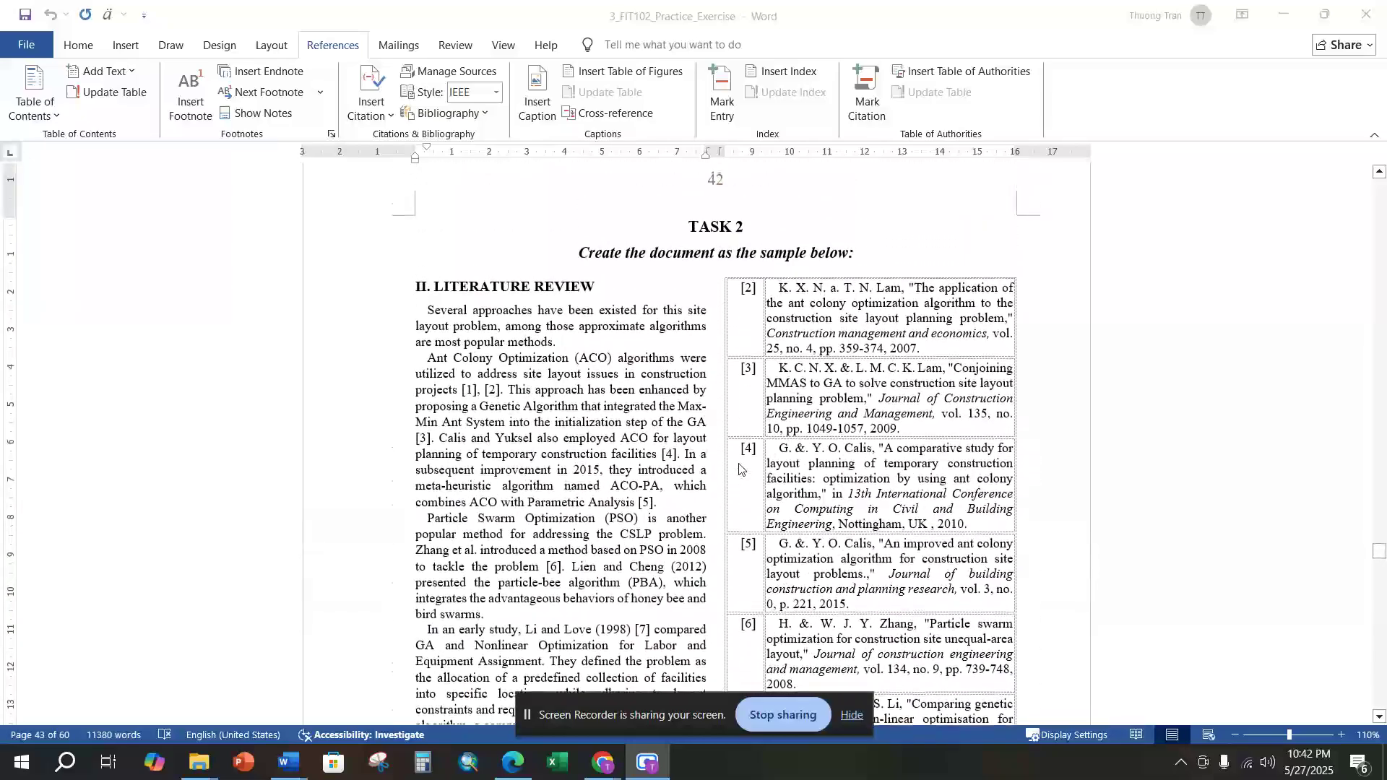
pyautogui.click(472, 390)
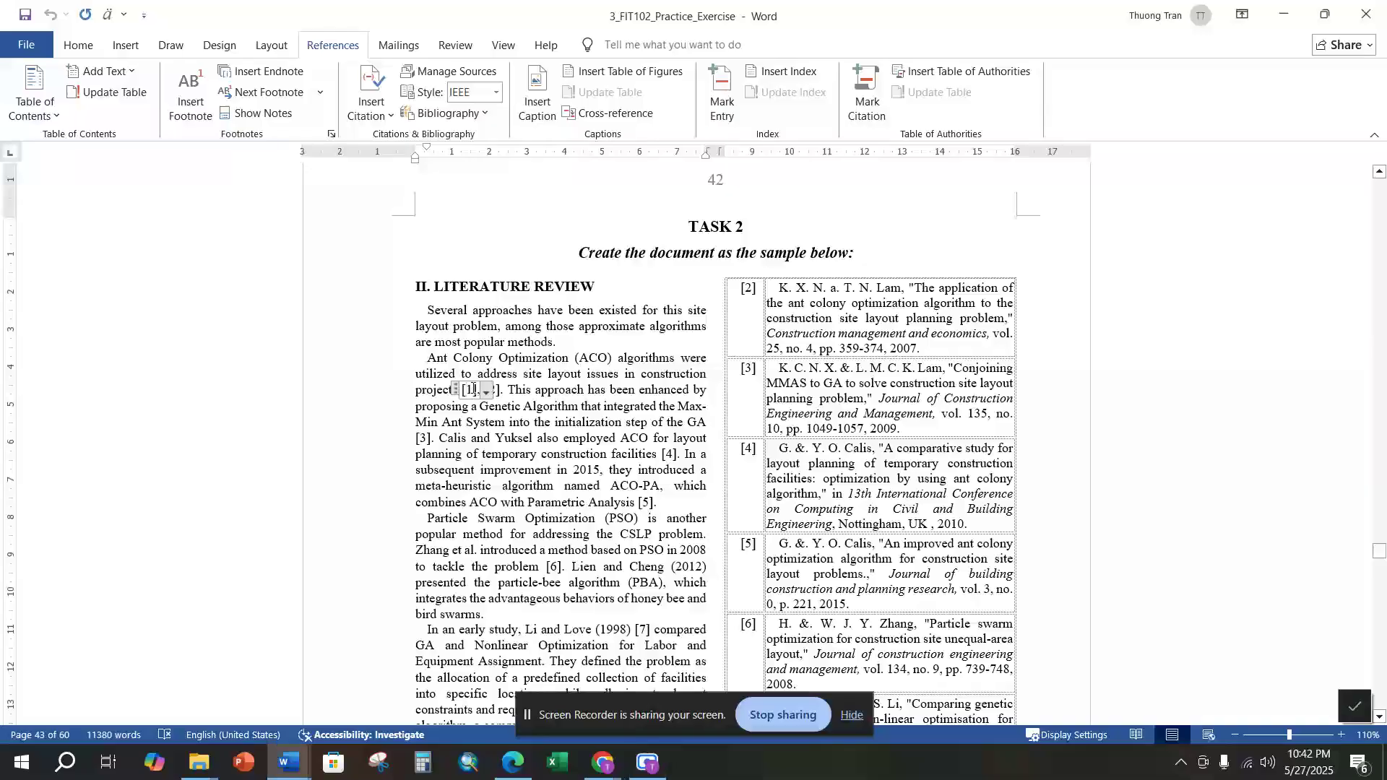
pyautogui.rightClick(473, 390)
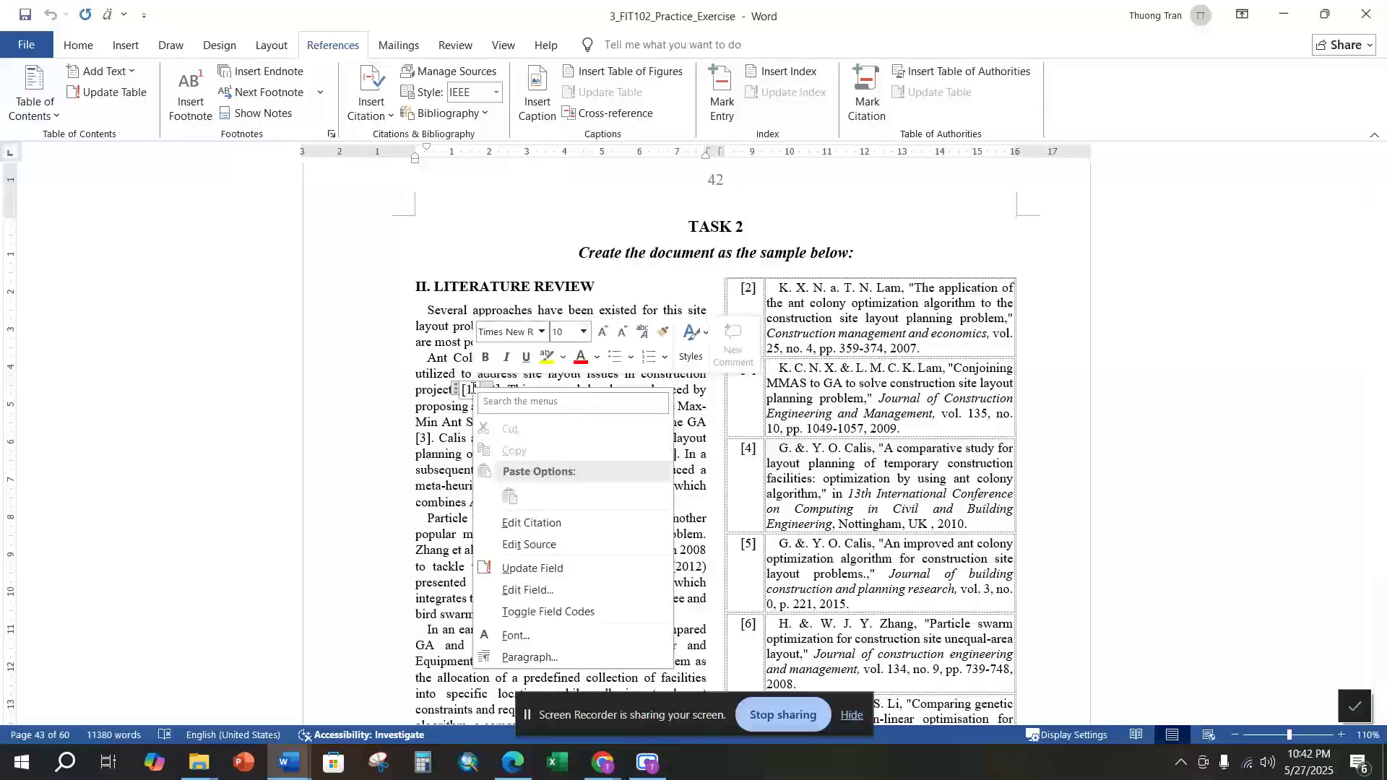
pyautogui.click(530, 546)
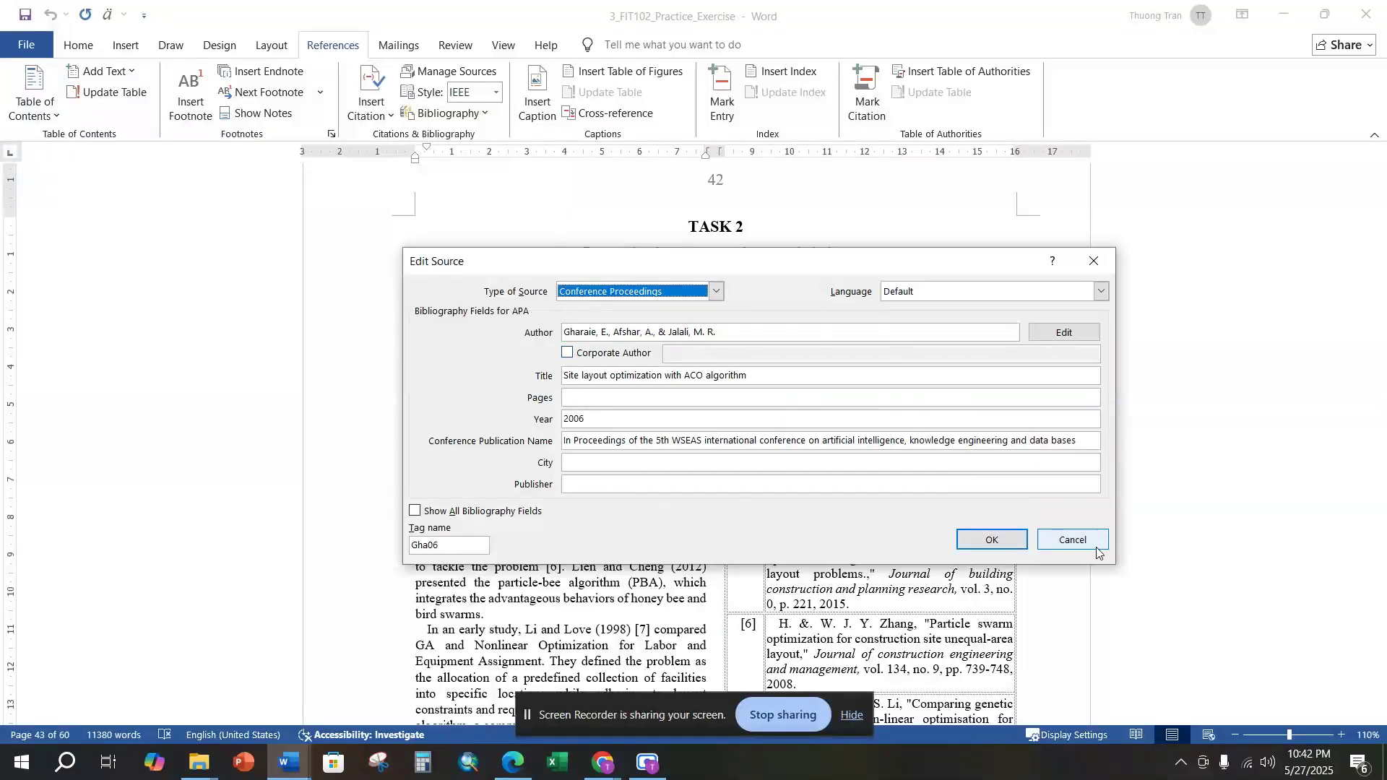
pyautogui.click(1074, 540)
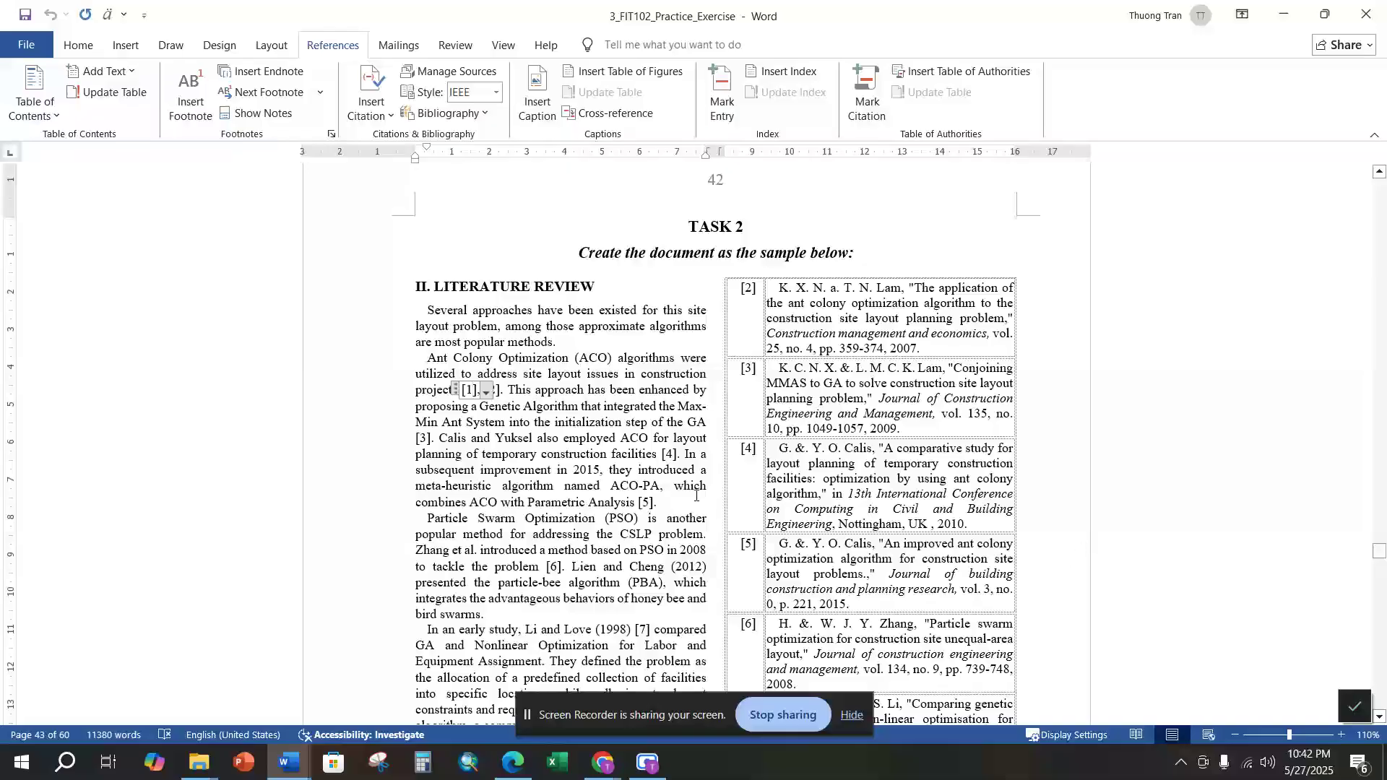
# Step: Examine the numbered references list and the matching in-text citations in Task 2's two-column sample
pyautogui.click(840, 310)
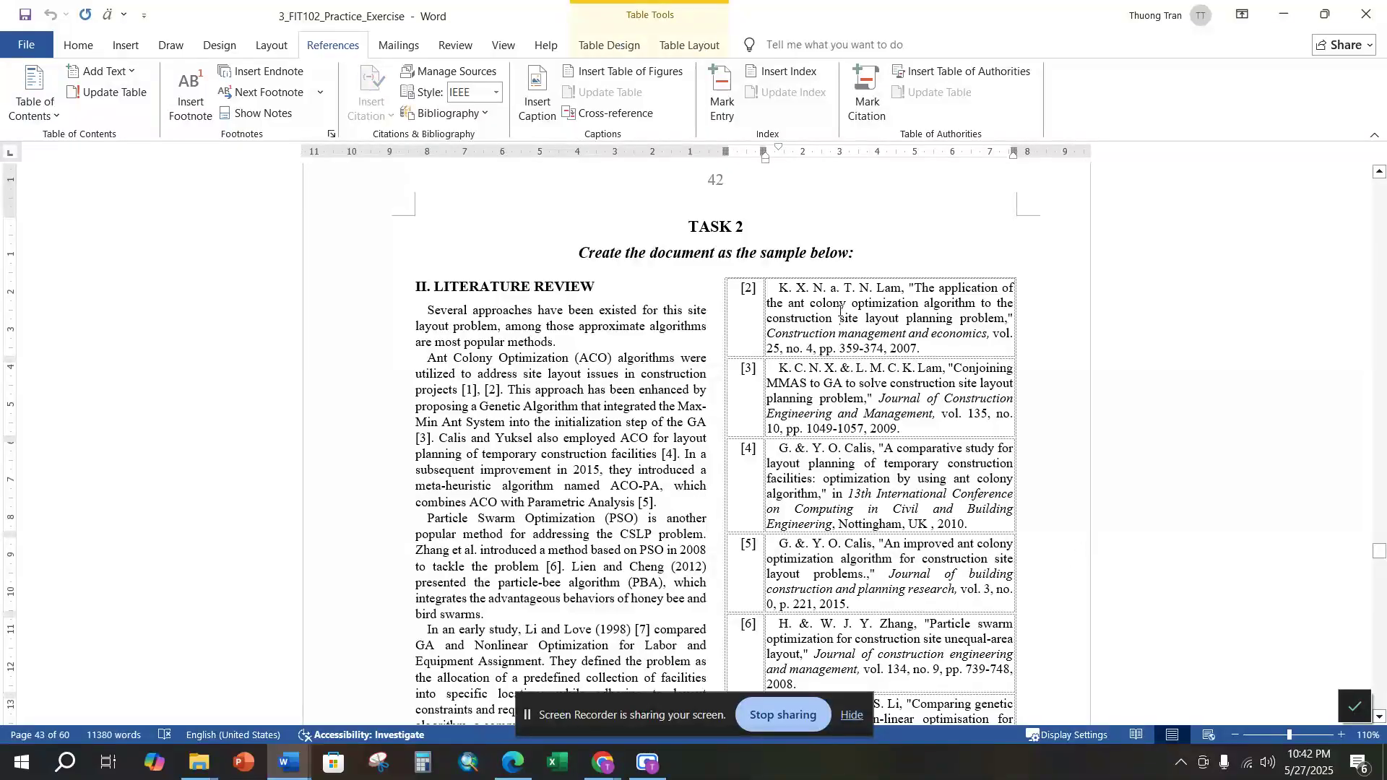
pyautogui.scroll(-5, 844, 315)
pyautogui.scroll(5, 846, 338)
pyautogui.scroll(-12, 847, 334)
pyautogui.scroll(5, 857, 456)
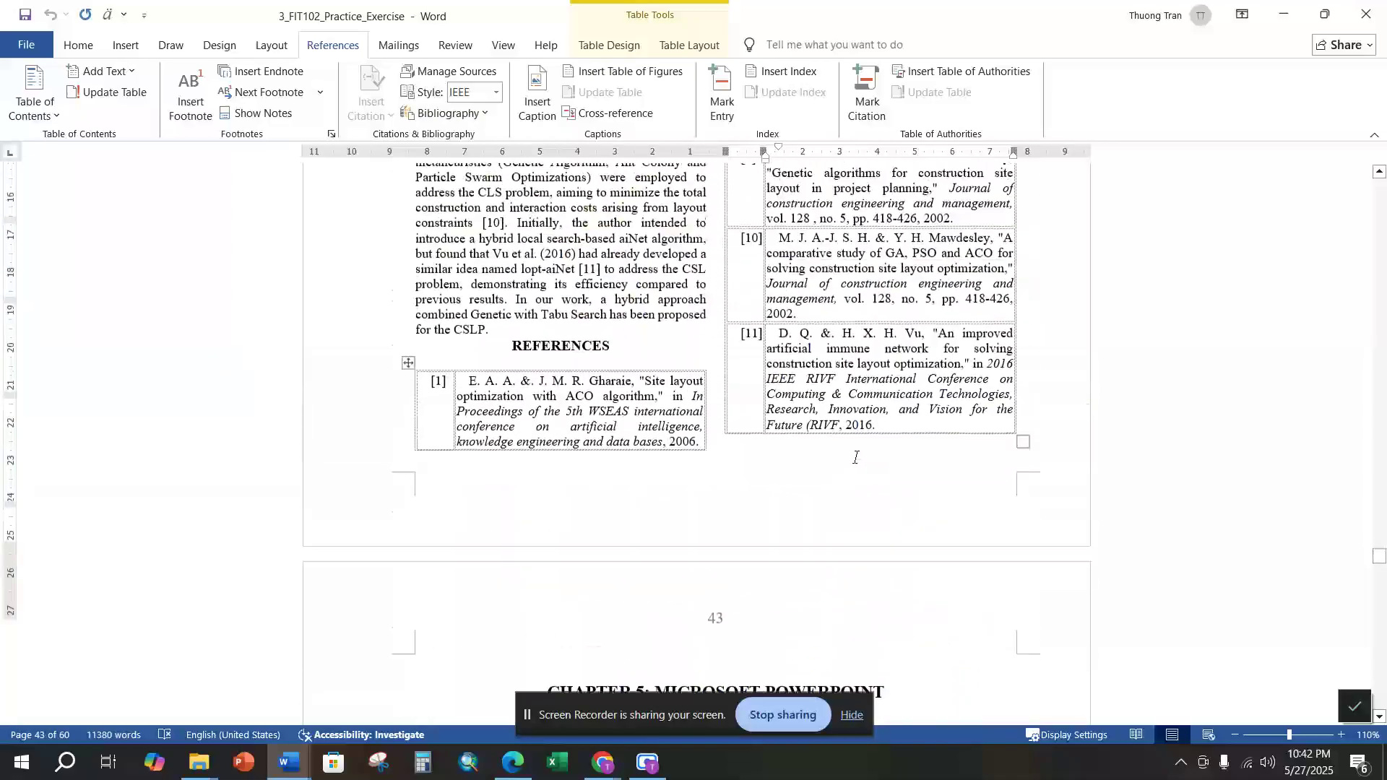
pyautogui.scroll(3, 856, 456)
pyautogui.scroll(-3, 858, 454)
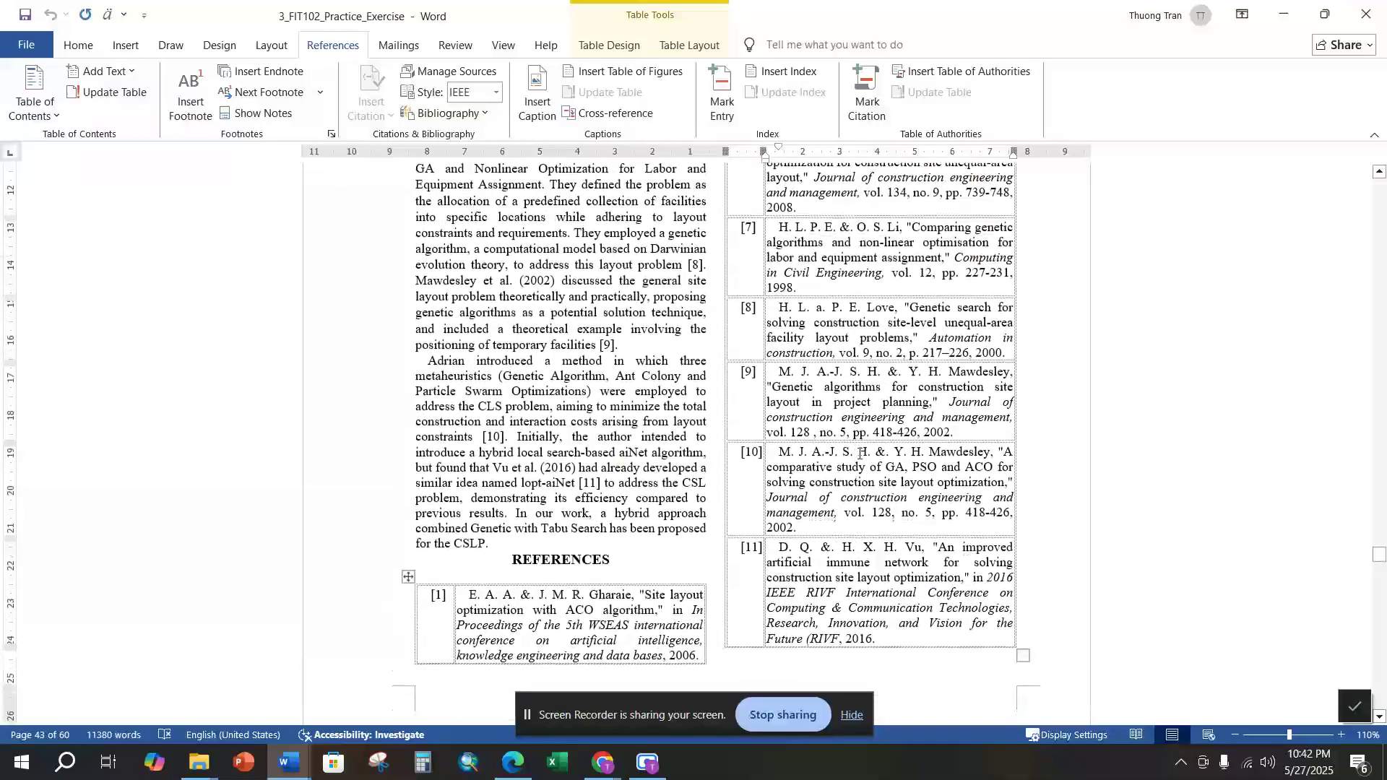
pyautogui.scroll(3, 859, 453)
pyautogui.scroll(5, 860, 444)
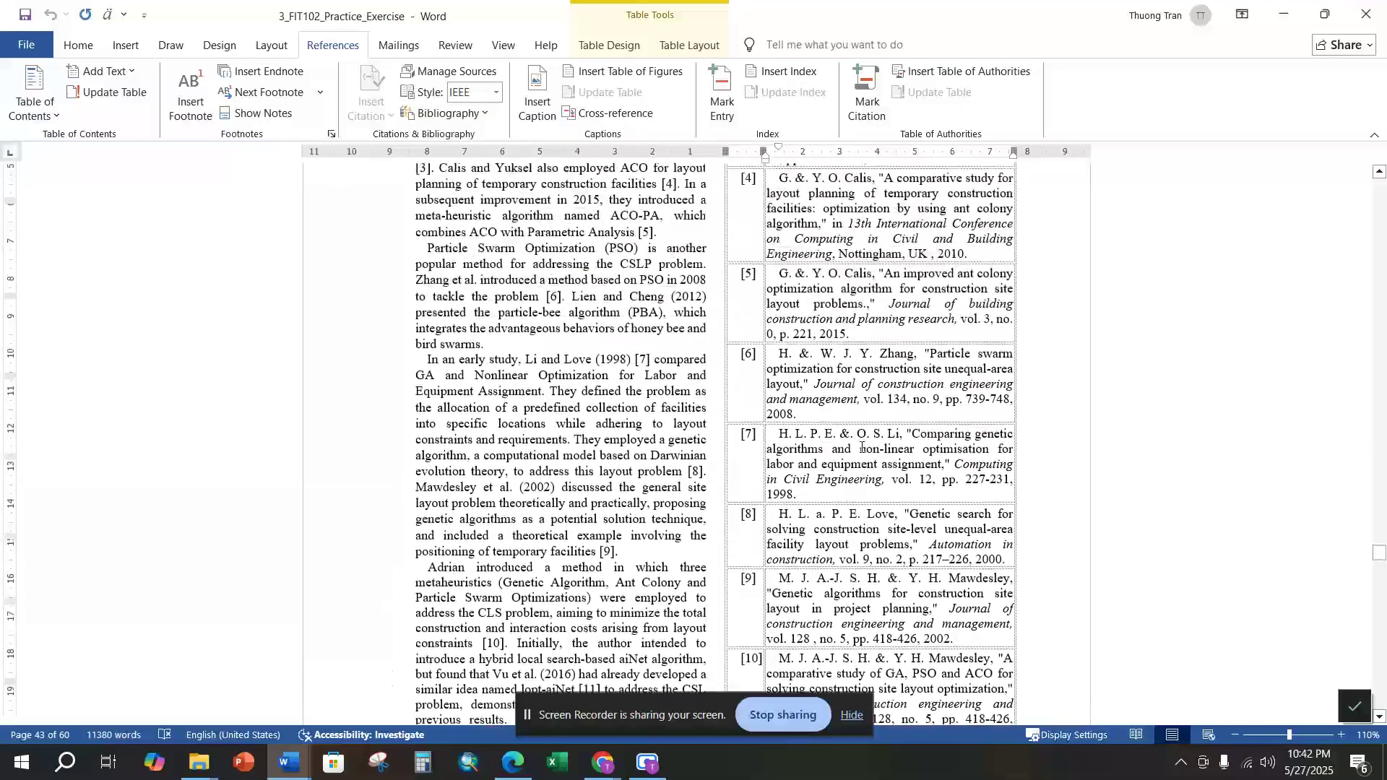
# Step: Switch to Chapter4_MS_Word_Ex3_No_Formatting and examine how Task 2's literature review citations correspond to the numbered paper titles under References
pyautogui.scroll(5, 860, 442)
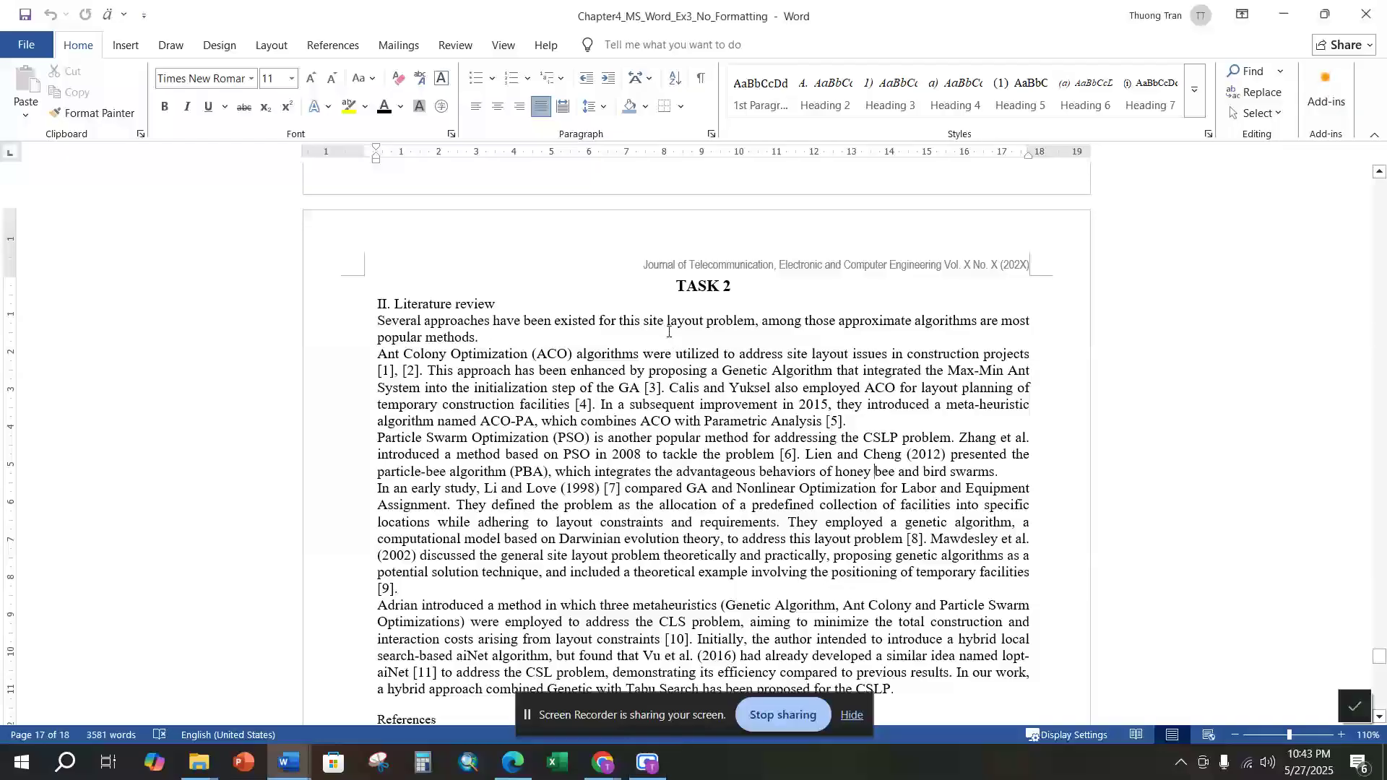
pyautogui.scroll(-5, 672, 340)
pyautogui.scroll(-3, 693, 363)
pyautogui.scroll(5, 693, 361)
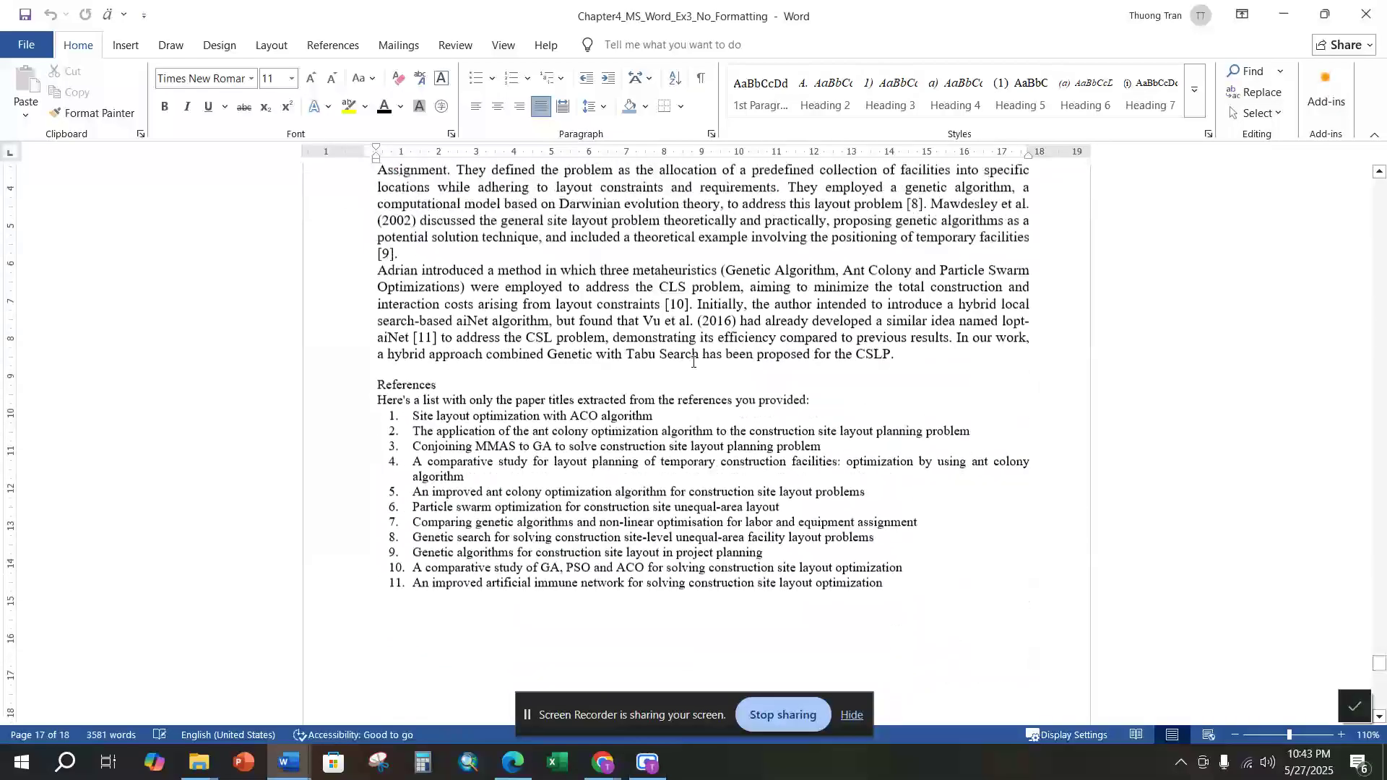
pyautogui.scroll(3, 692, 359)
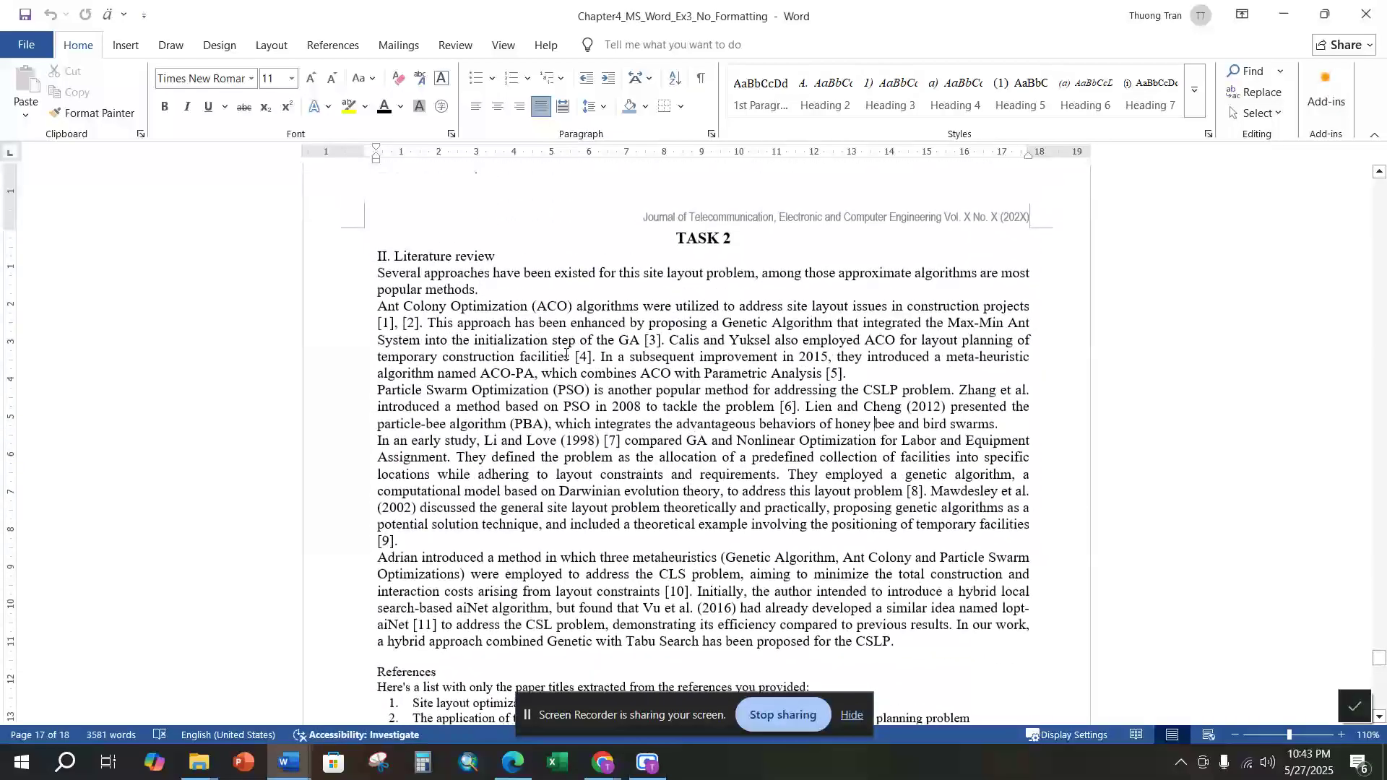
pyautogui.moveTo(442, 340); pyautogui.dragTo(522, 361)
pyautogui.click(397, 339)
pyautogui.click(393, 323)
pyautogui.write(',')
pyautogui.scroll(-7, 394, 329)
pyautogui.moveTo(382, 337); pyautogui.dragTo(517, 402)
pyautogui.scroll(6, 477, 323)
pyautogui.scroll(2, 477, 323)
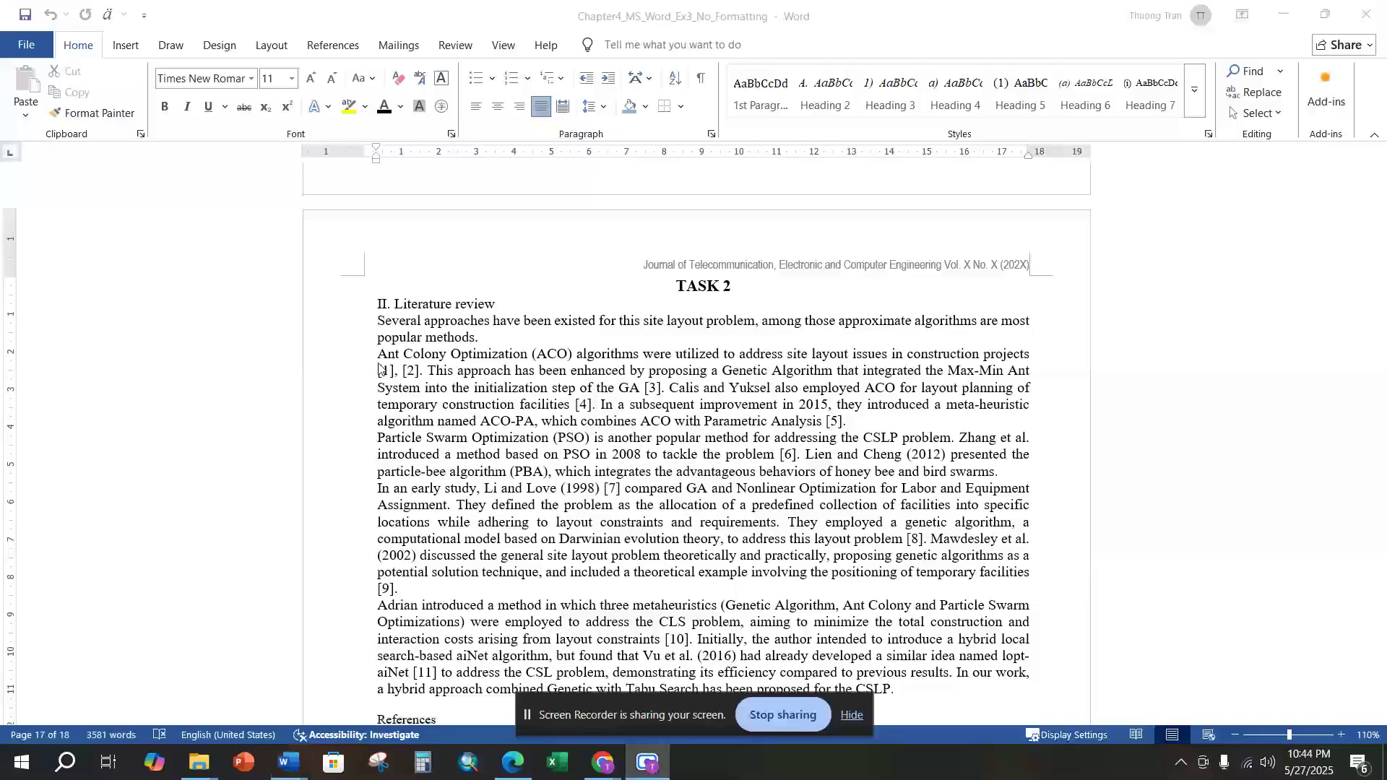
# Step: Match citation [1] to the references list and copy its paper title, "Site layout optimization with ACO algorithm"
pyautogui.click(385, 375)
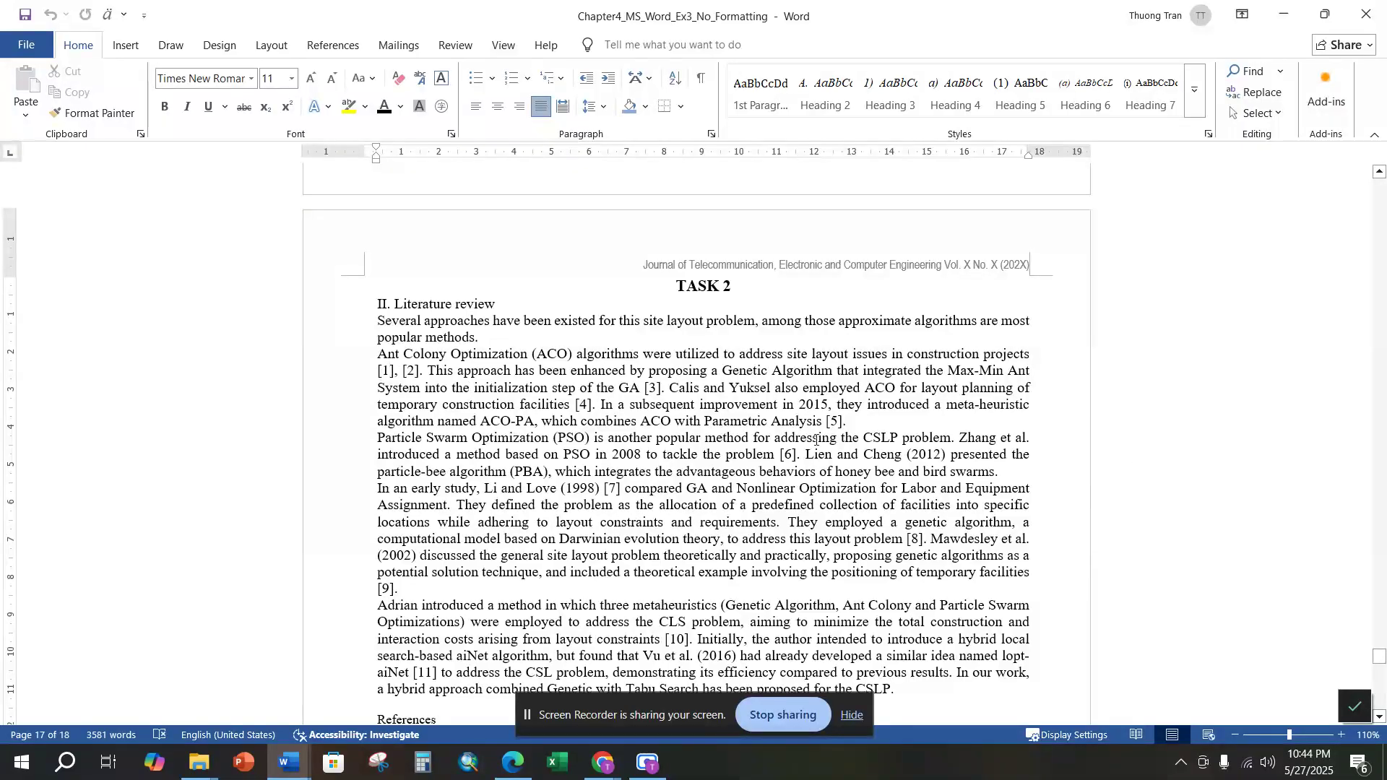
pyautogui.doubleClick(392, 371)
pyautogui.scroll(-7, 483, 435)
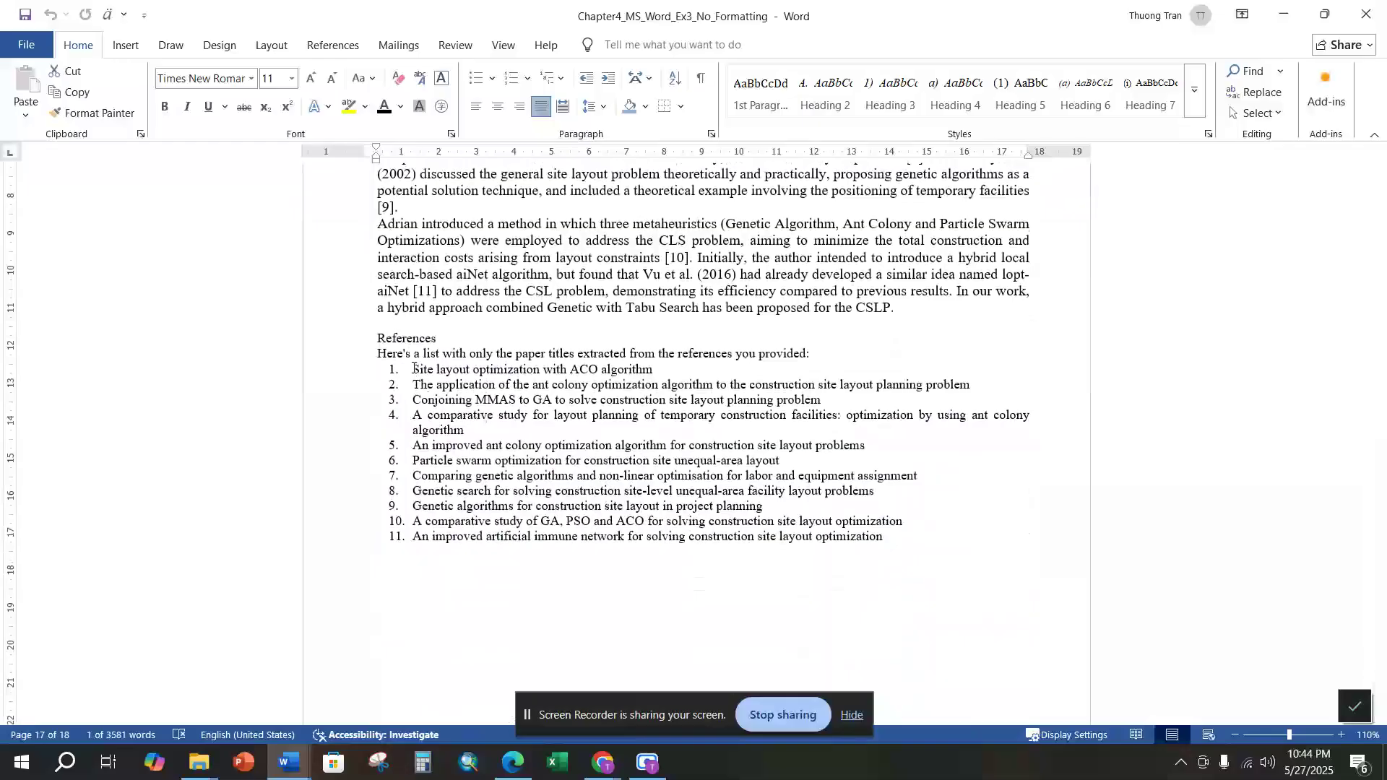
pyautogui.scroll(7, 413, 368)
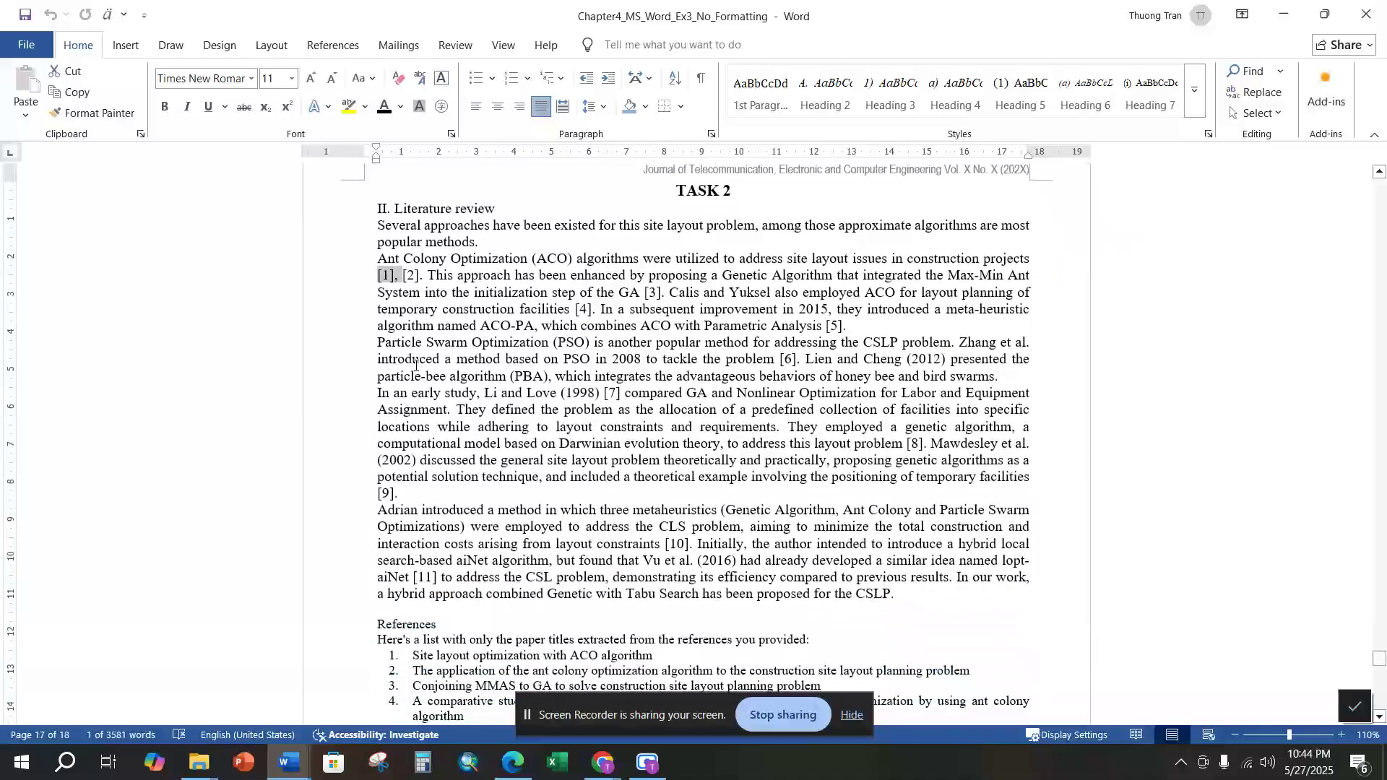
pyautogui.scroll(-1, 416, 366)
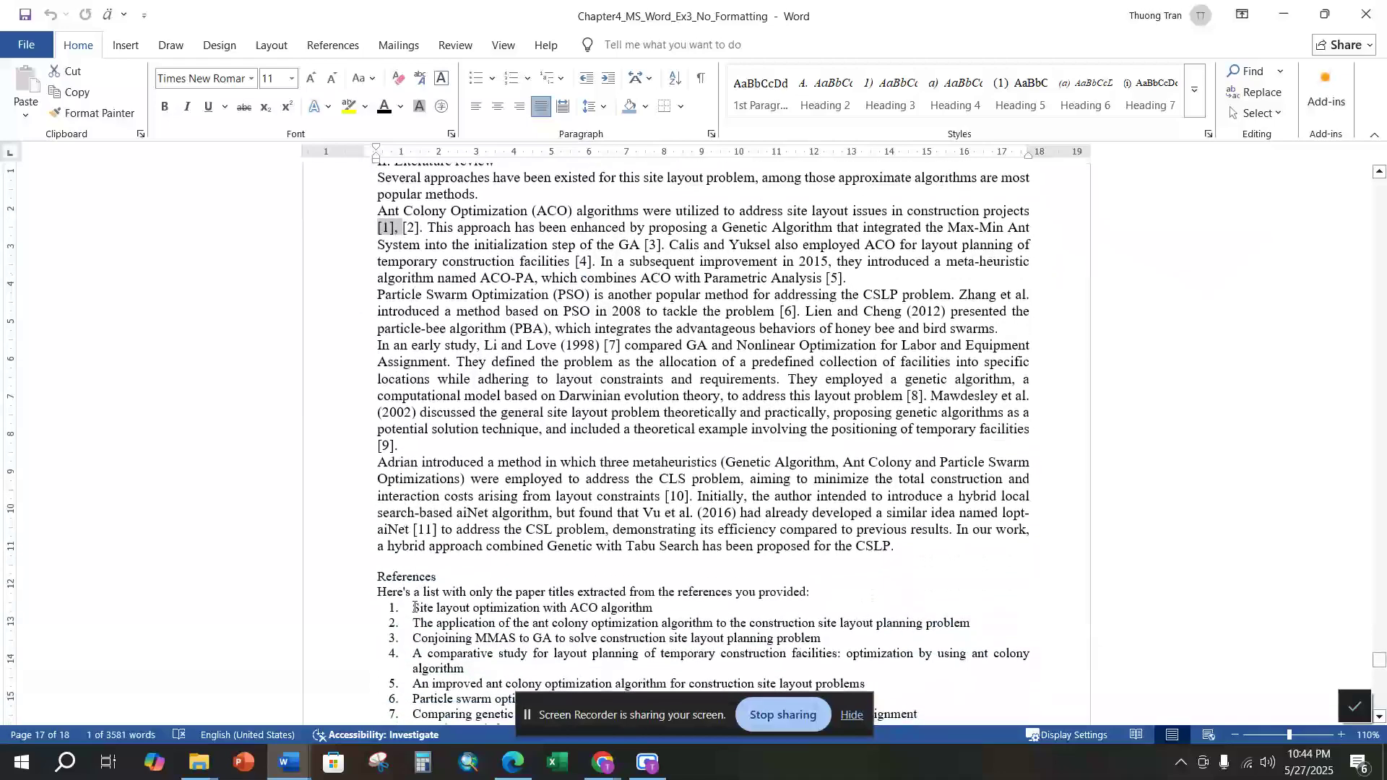
pyautogui.moveTo(414, 608); pyautogui.dragTo(655, 608)
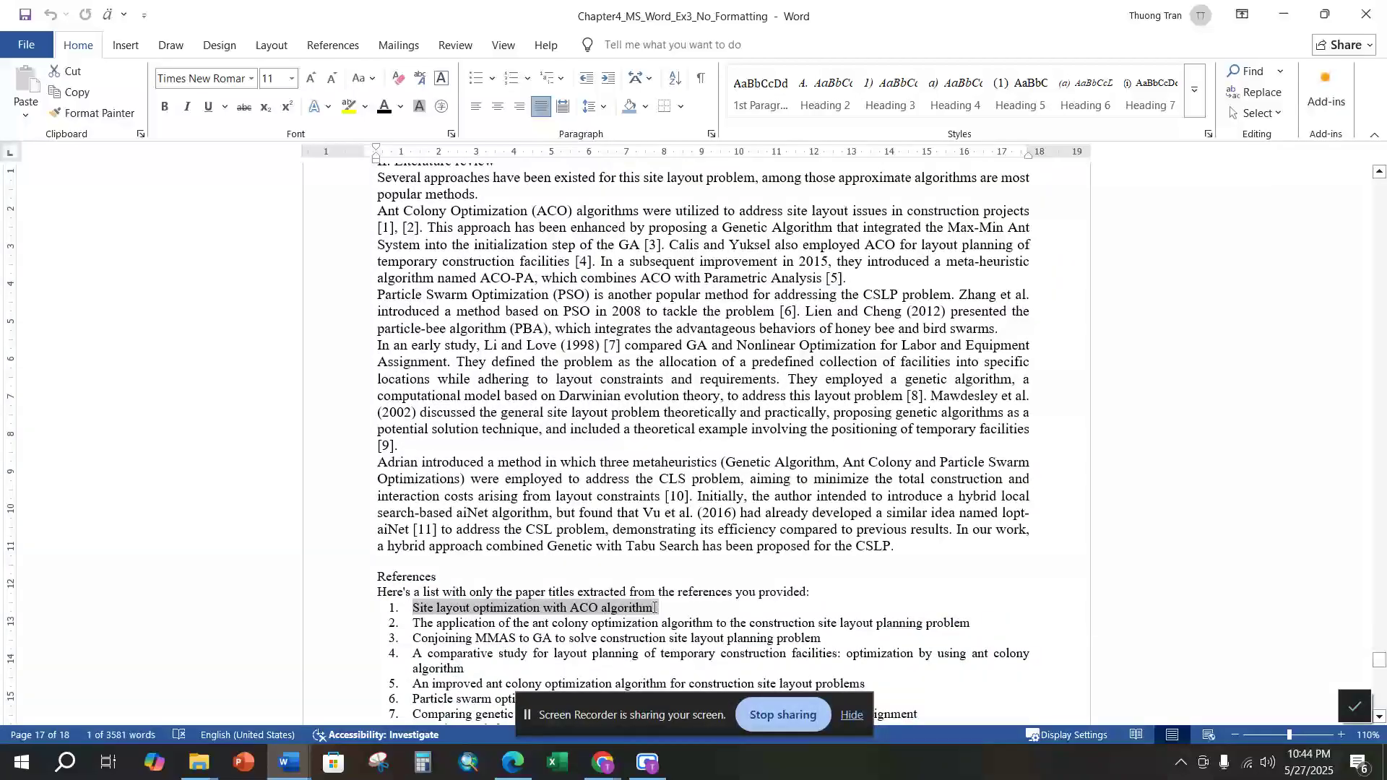
pyautogui.rightClick(601, 607)
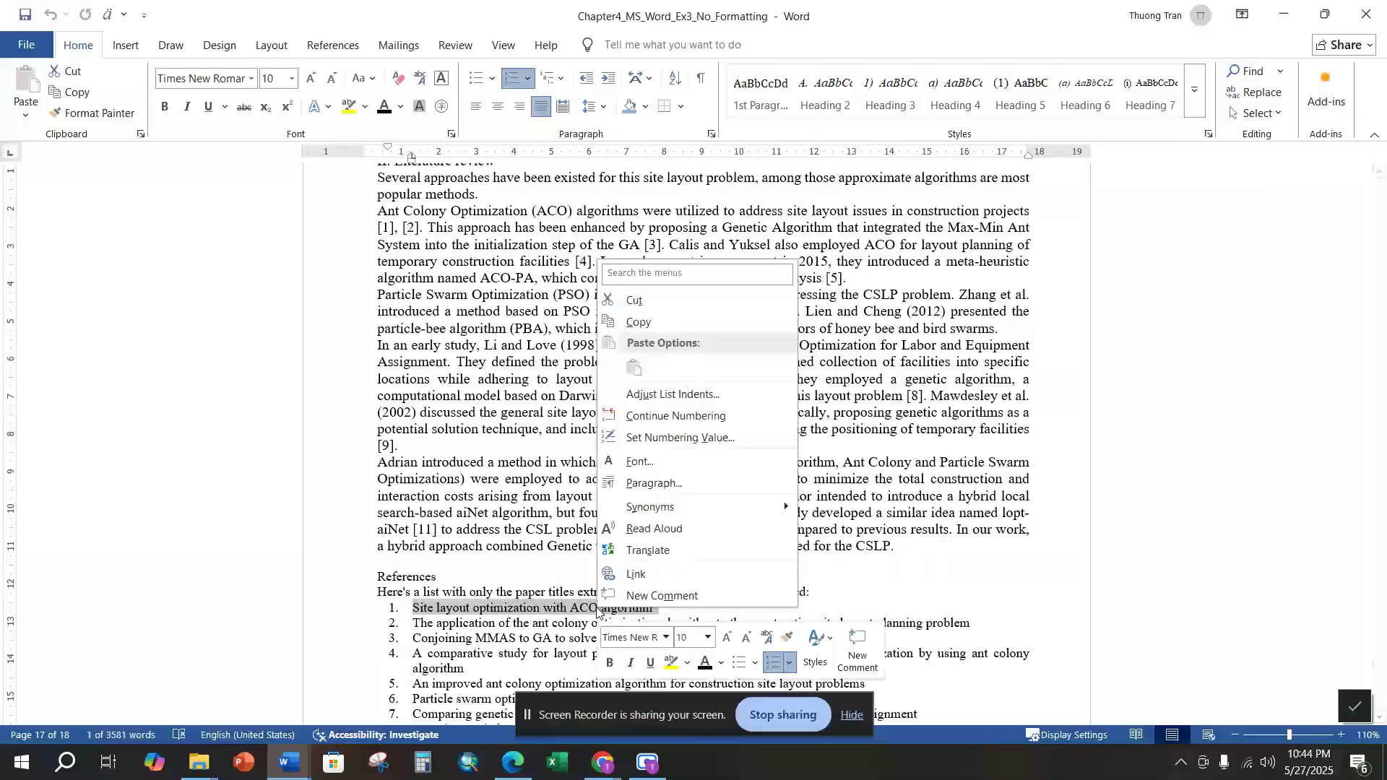
pyautogui.click(631, 324)
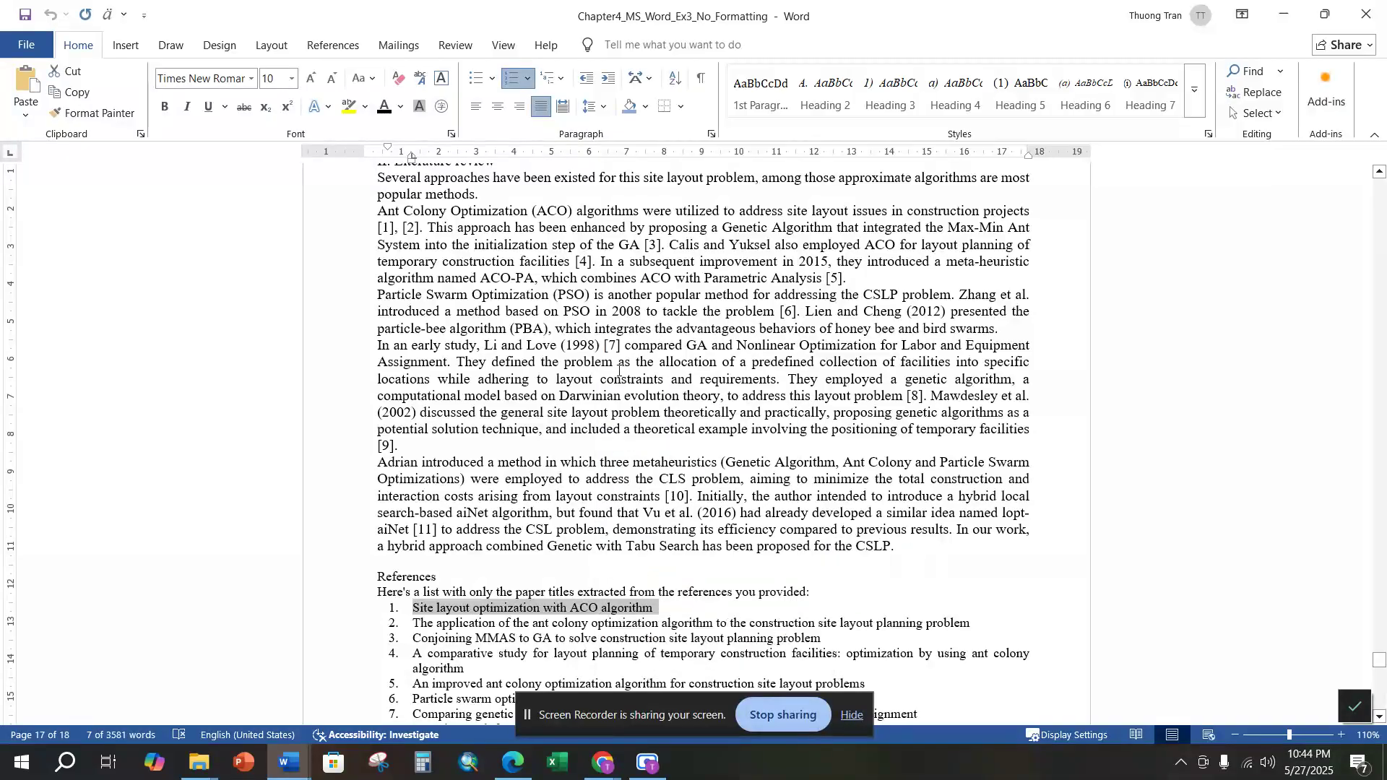
# Step: Switch to Chrome, search the web for Google Scholar and open its site
pyautogui.moveTo(602, 767)
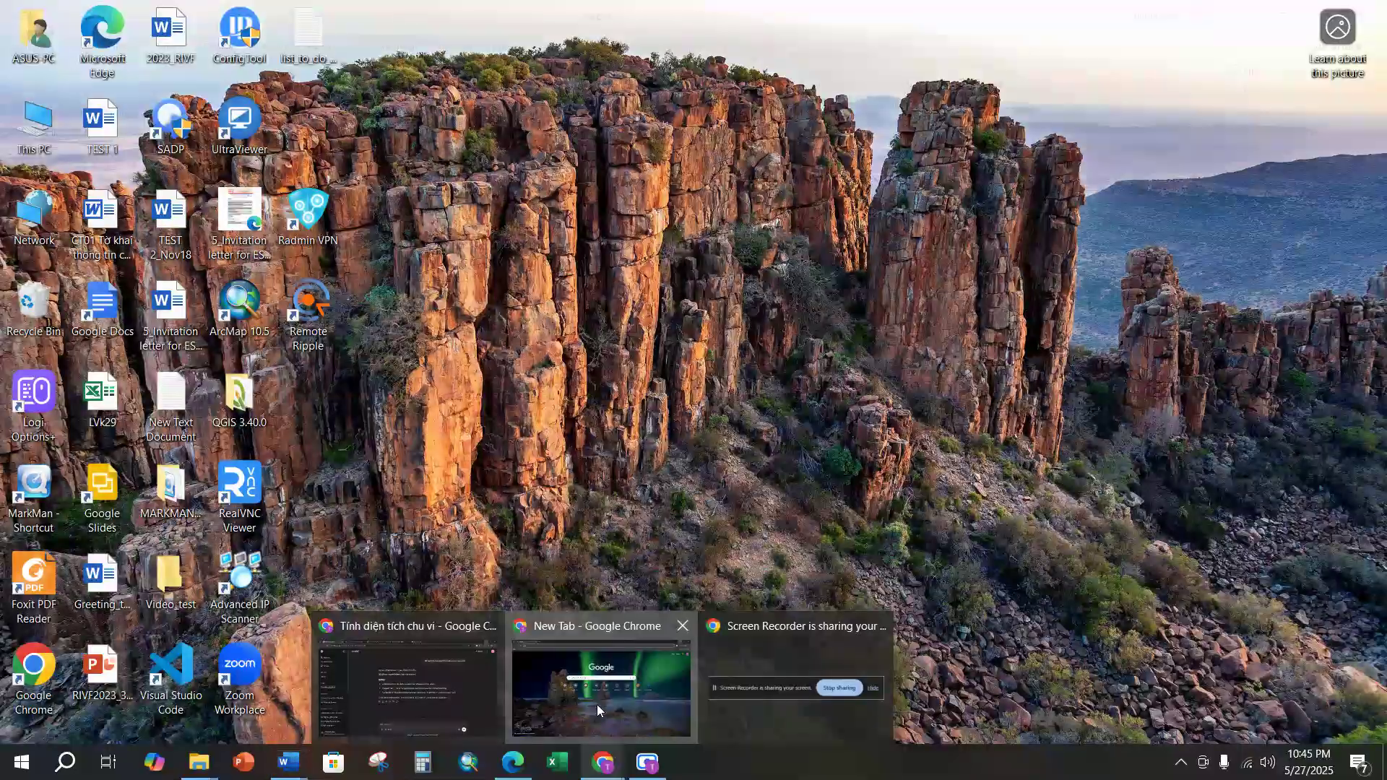
pyautogui.click(597, 705)
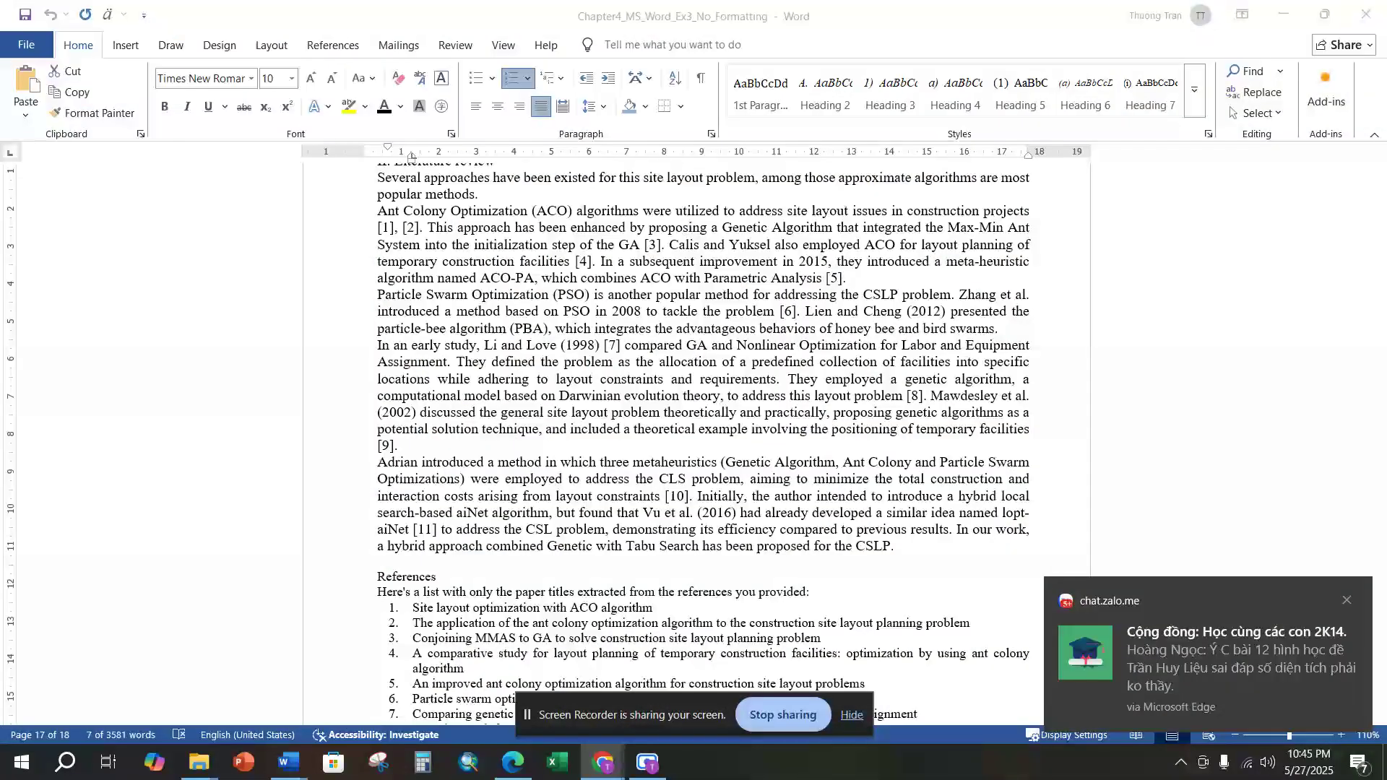
pyautogui.doubleClick(909, 101)
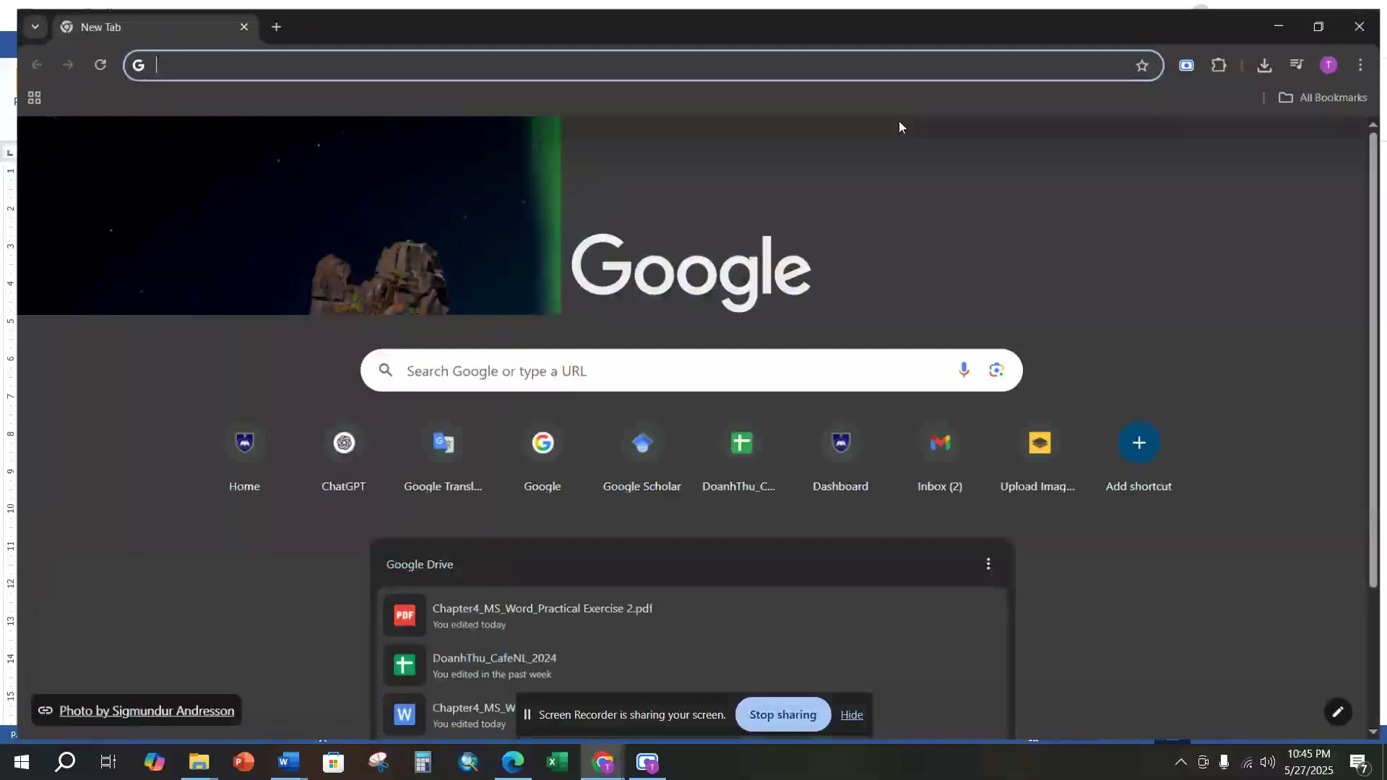
pyautogui.write('go')
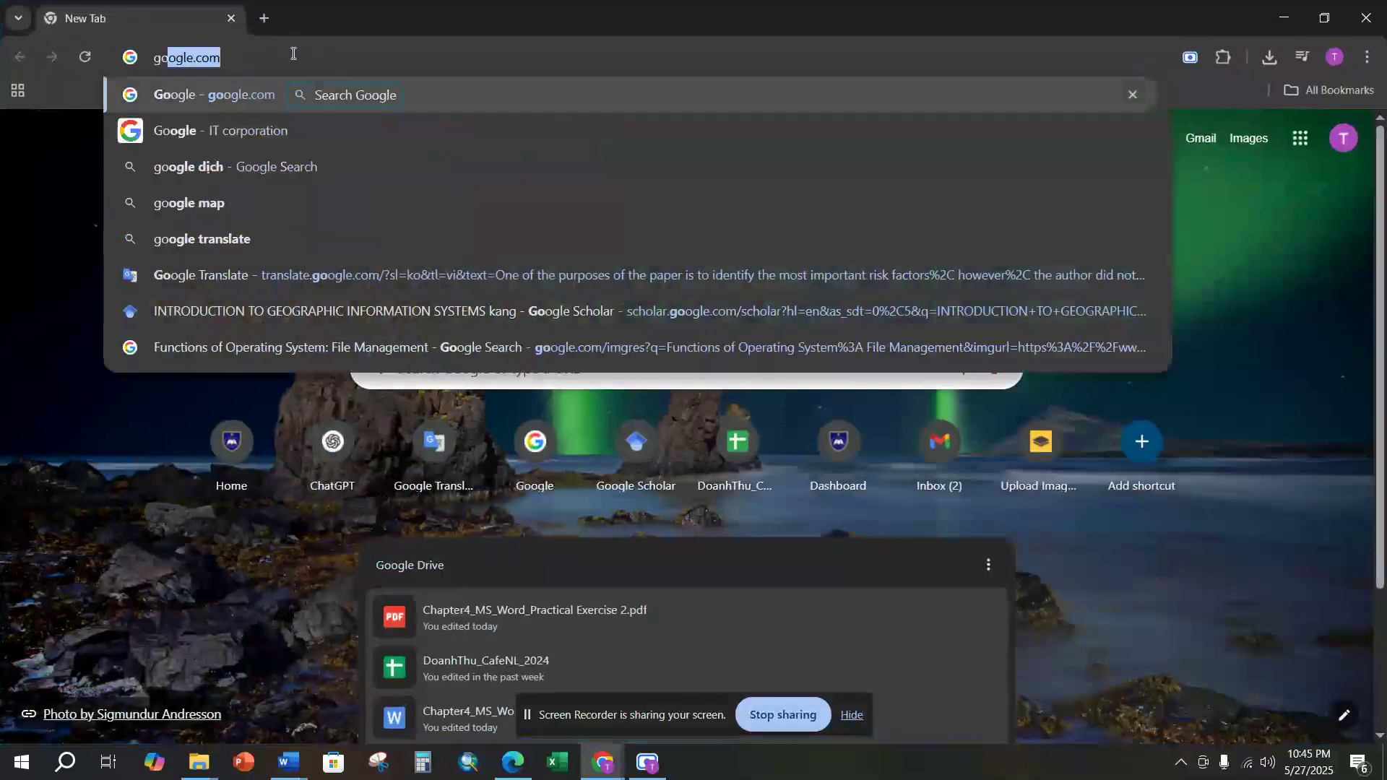
pyautogui.write('ogle')
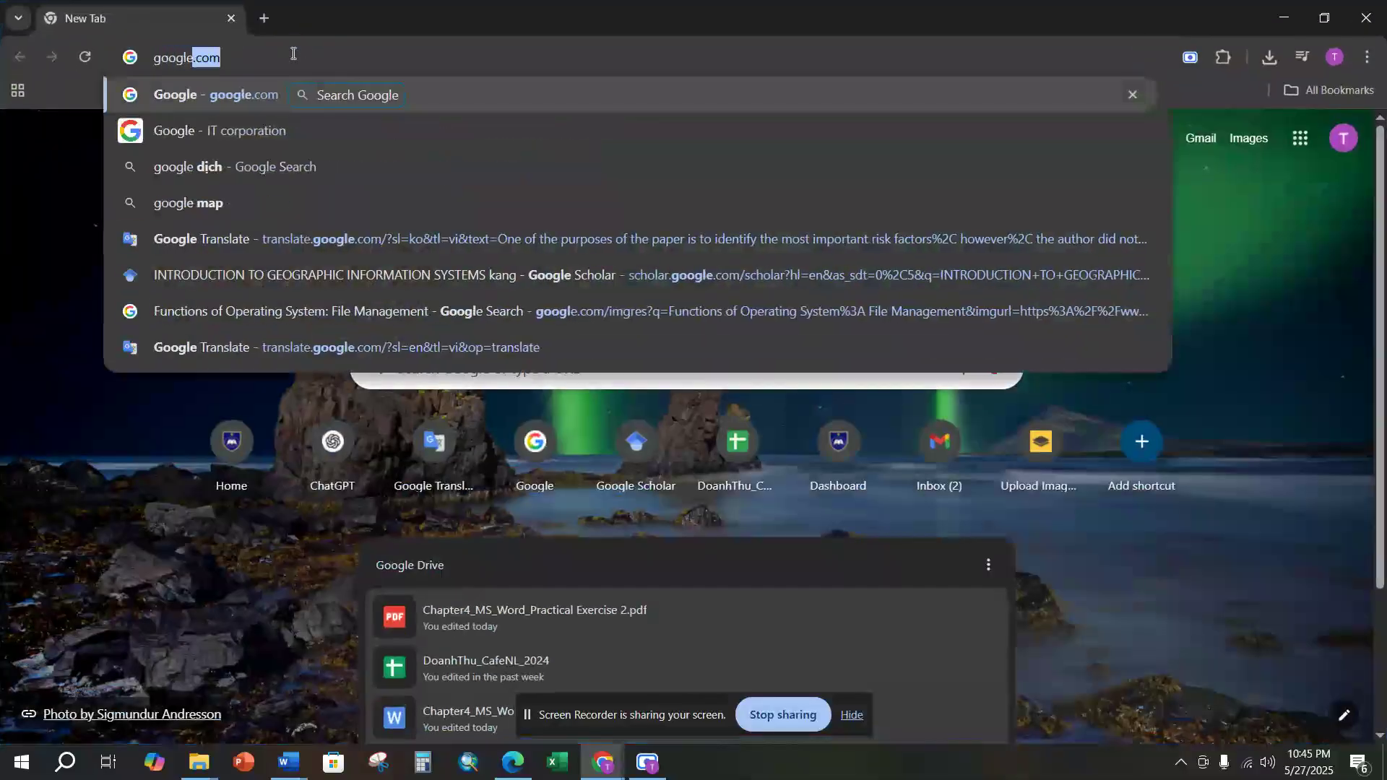
pyautogui.write(' scho')
pyautogui.press('Return')
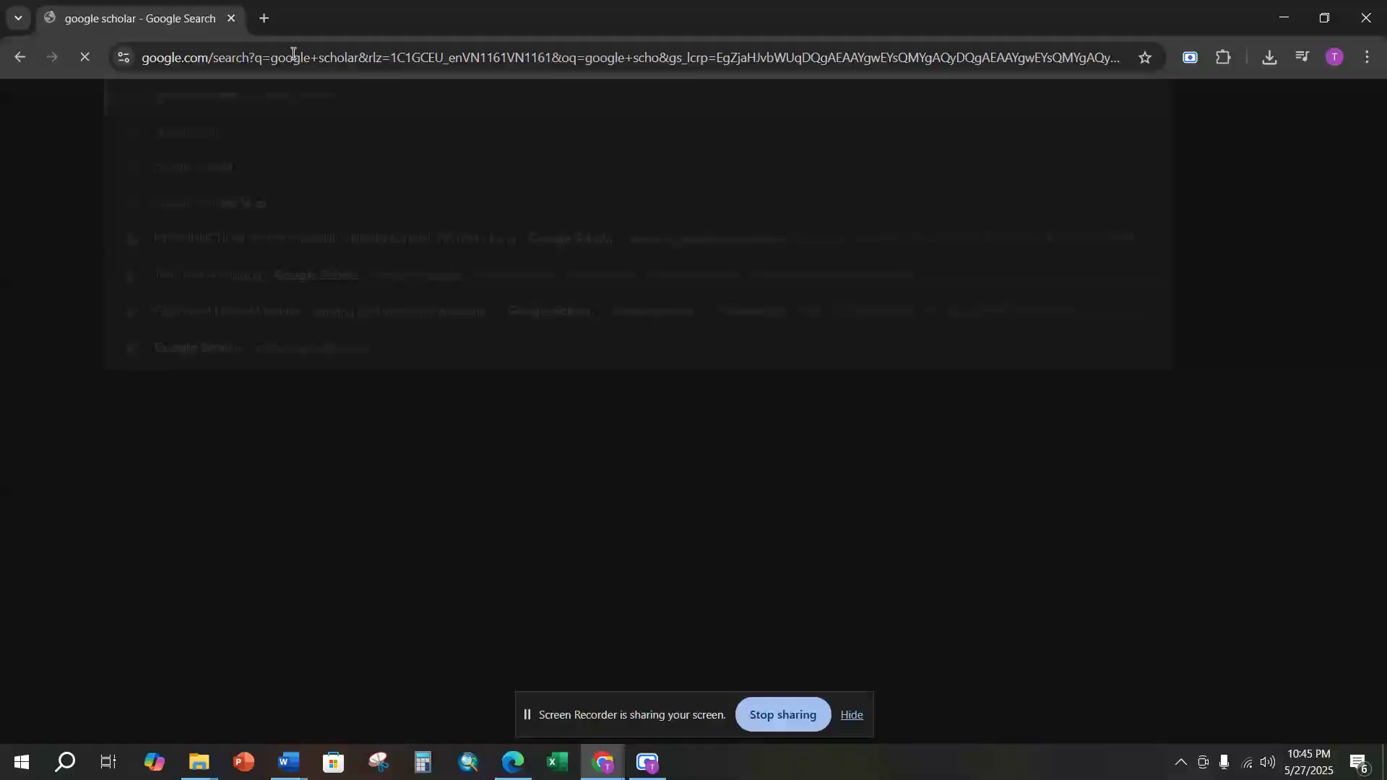
pyautogui.click(287, 278)
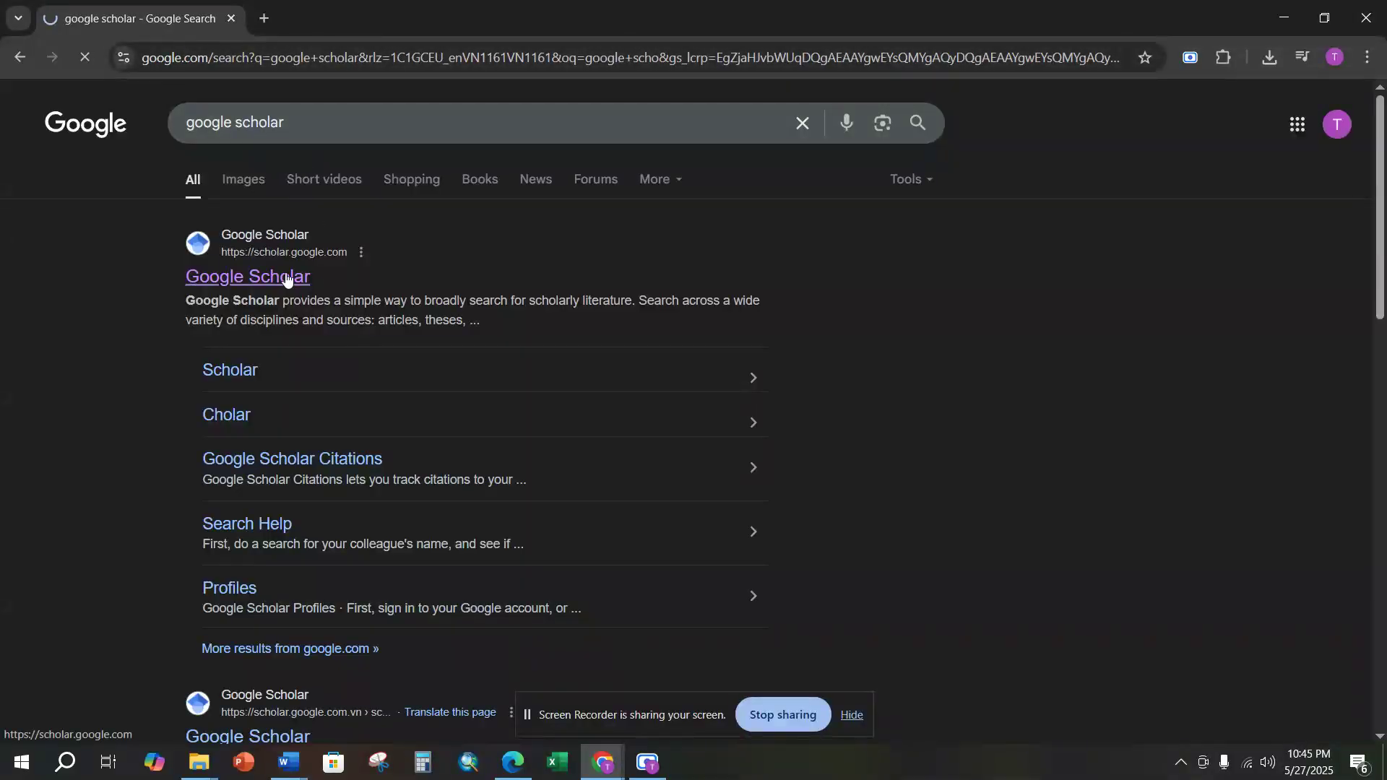
# Step: Search Google Scholar for the copied title "Site layout optimization with ACO algorithm", leaving out its list number
pyautogui.click(542, 269)
pyautogui.hotkey('ctrl', 'v')
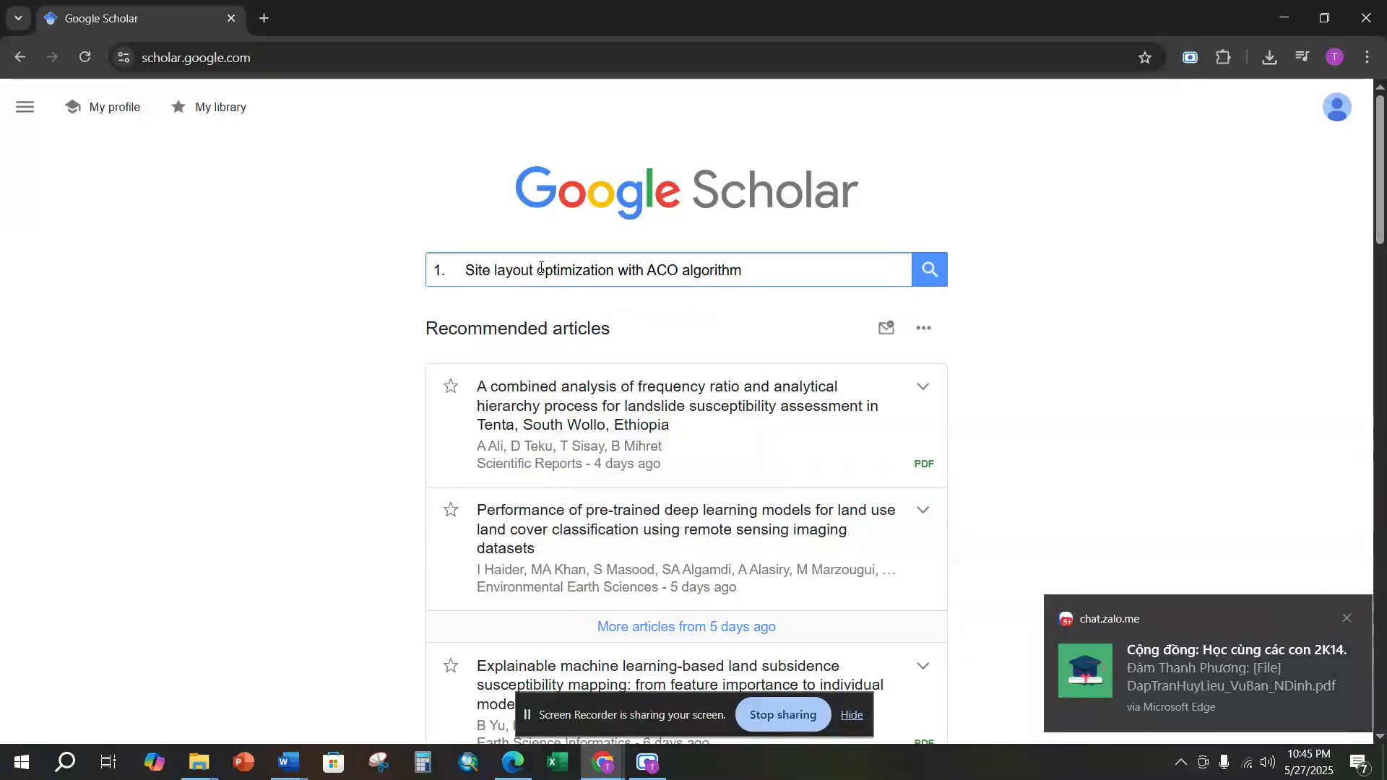
pyautogui.moveTo(465, 270); pyautogui.dragTo(275, 283)
pyautogui.press('BackSpace')
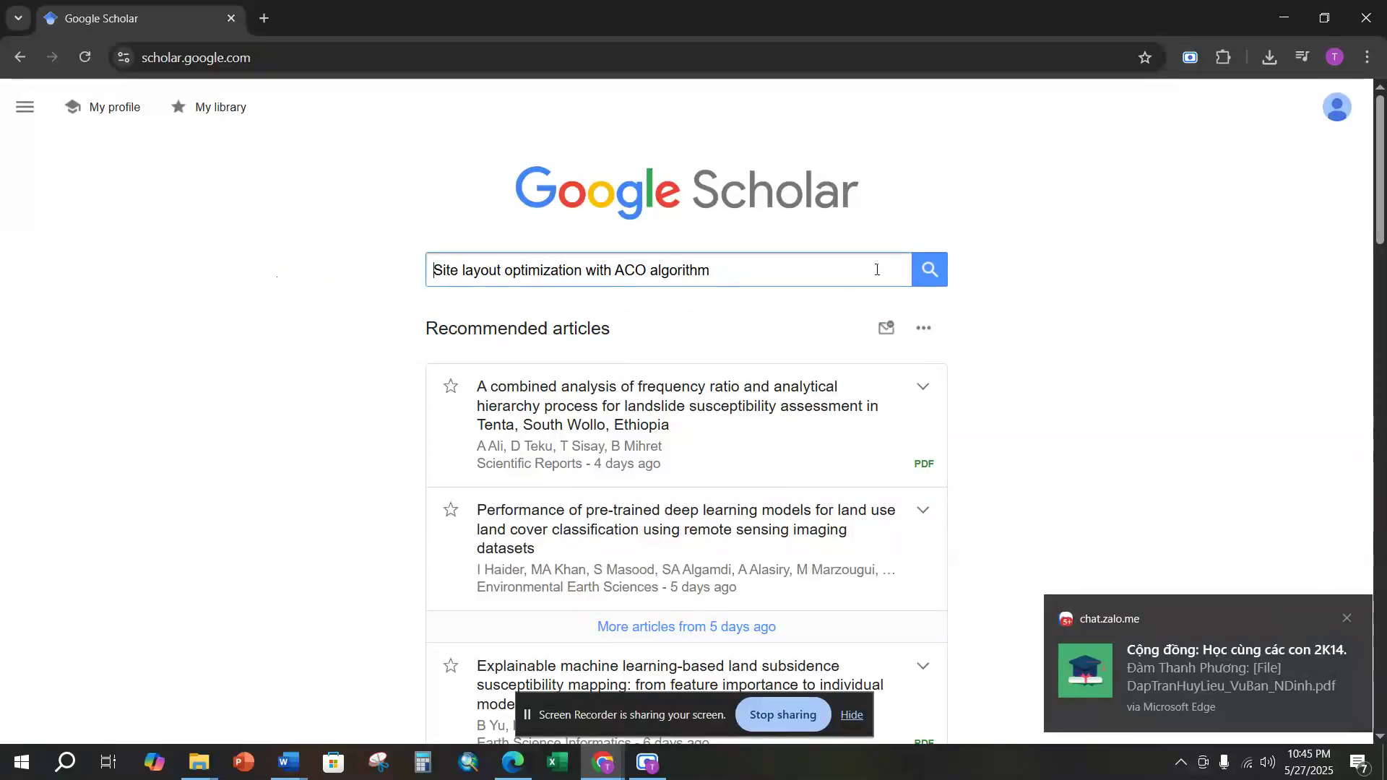
pyautogui.click(930, 270)
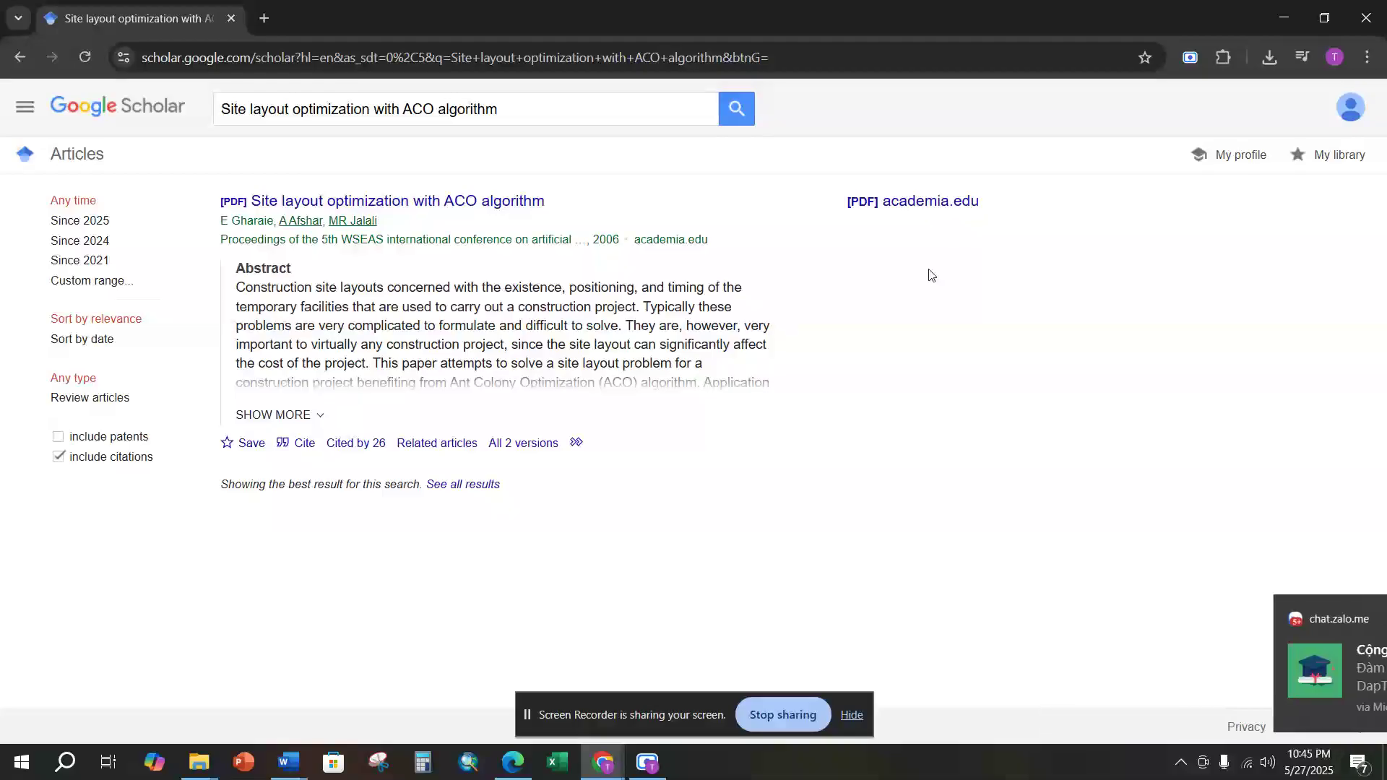
# Step: Open the citation formats of the found paper and copy only the title from the APA entry
pyautogui.click(304, 446)
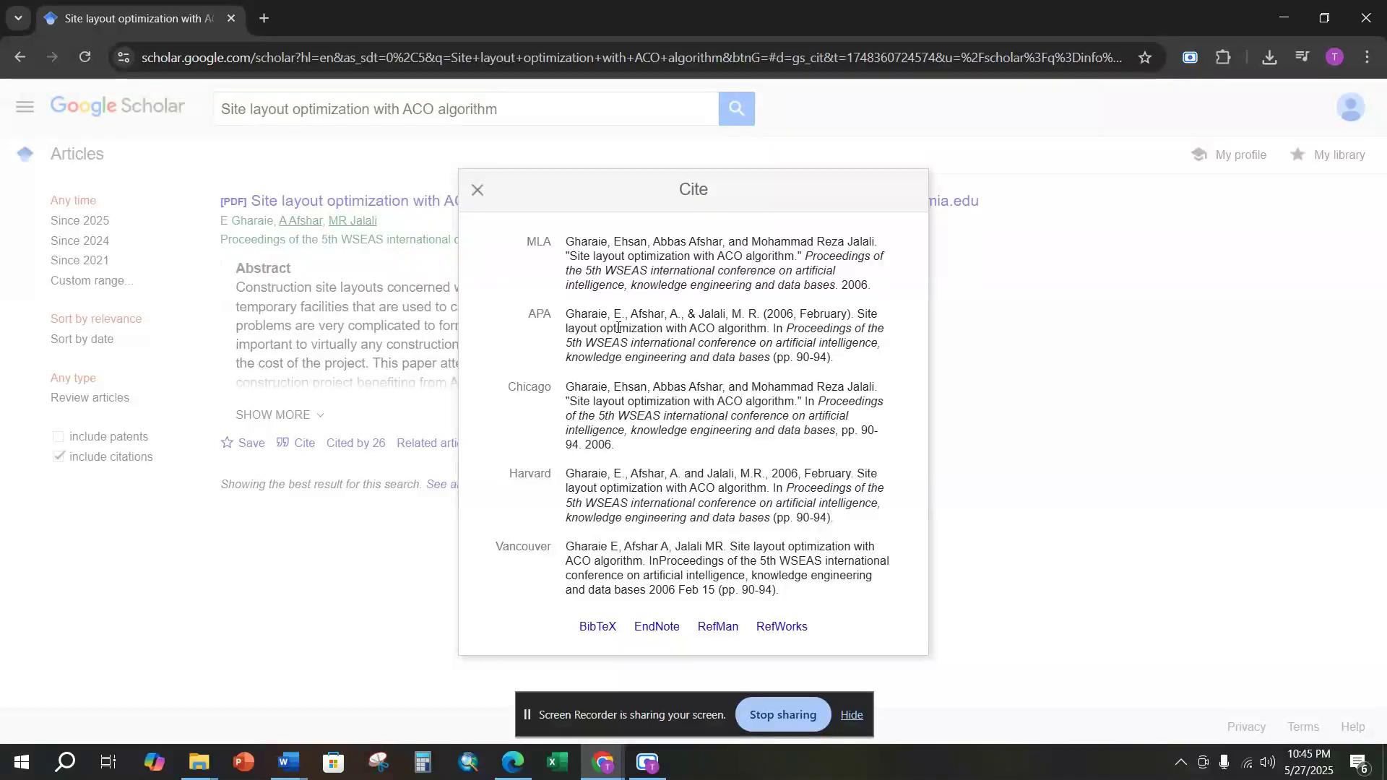
pyautogui.click(861, 315)
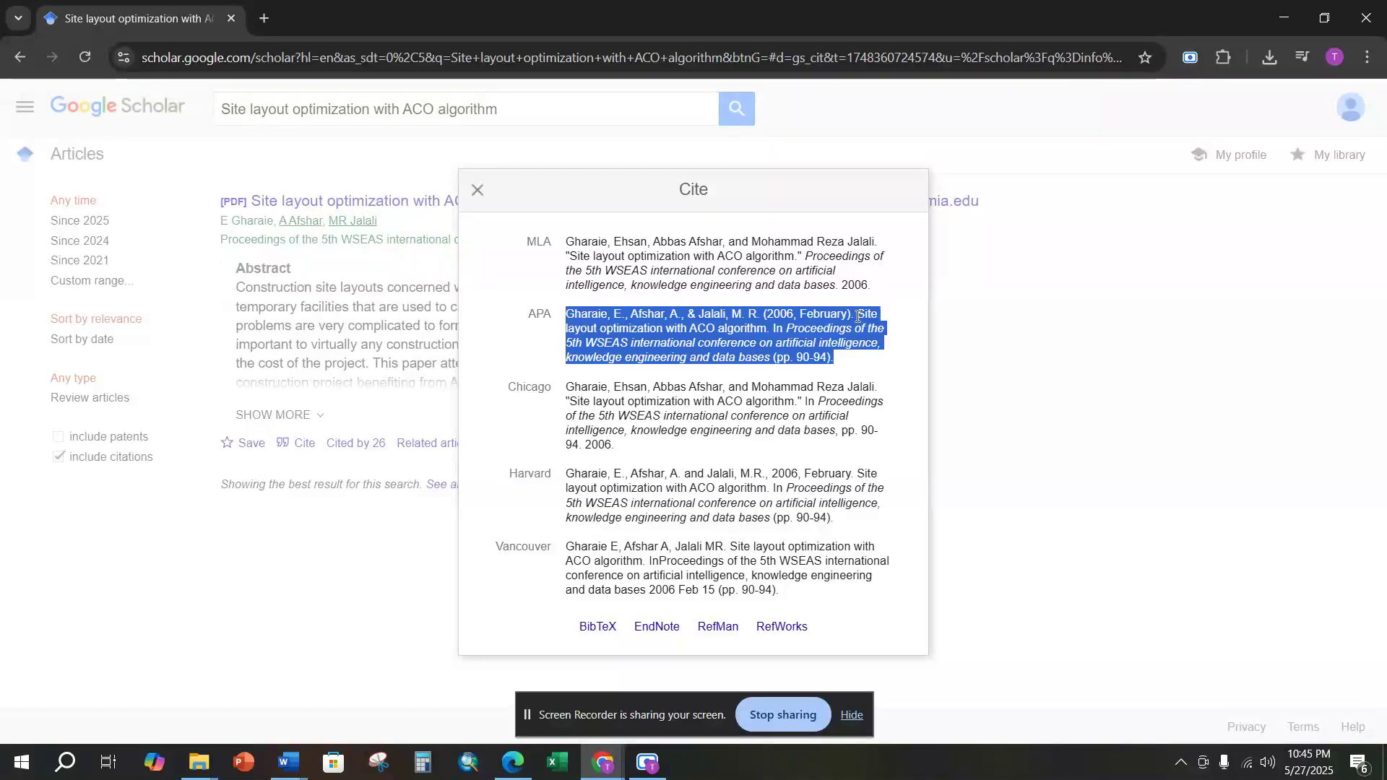
pyautogui.click(764, 327)
pyautogui.moveTo(765, 326); pyautogui.dragTo(860, 314)
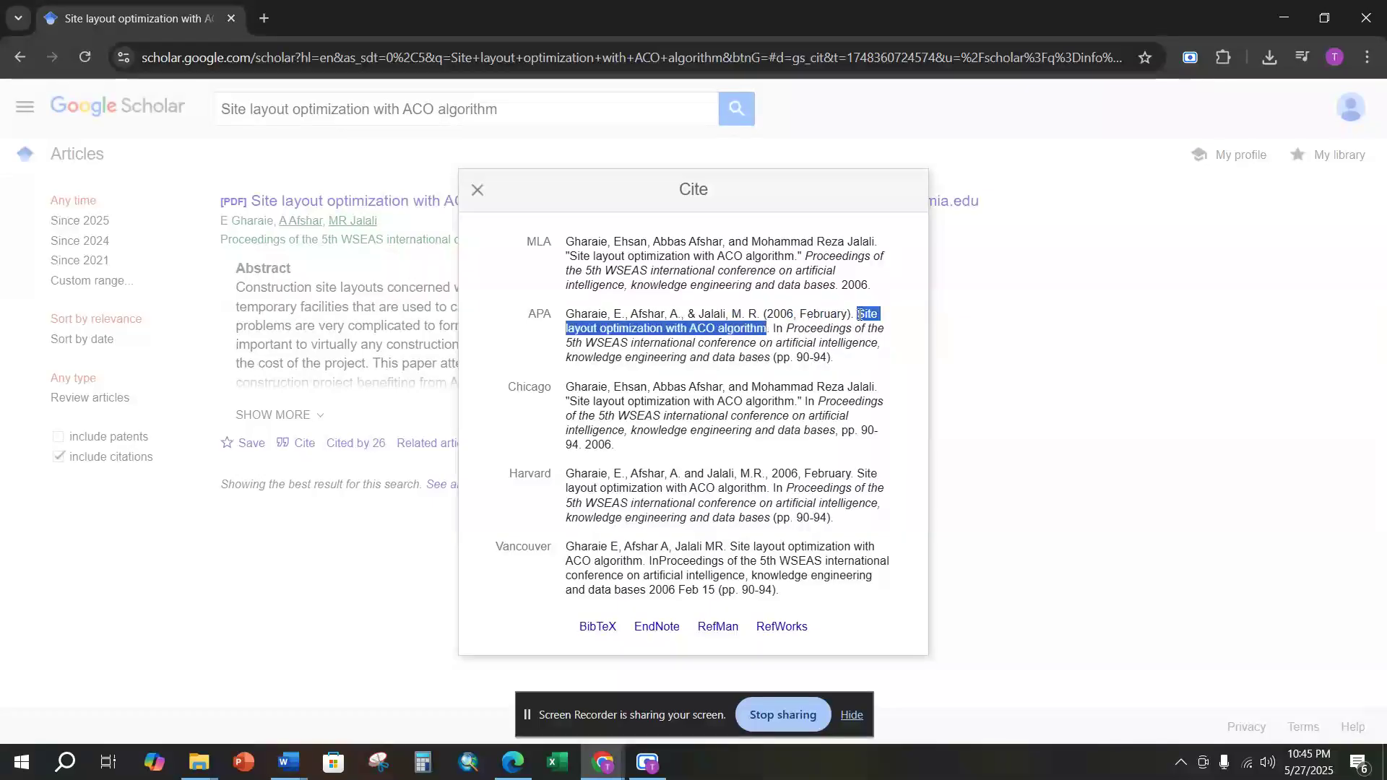
pyautogui.rightClick(860, 313)
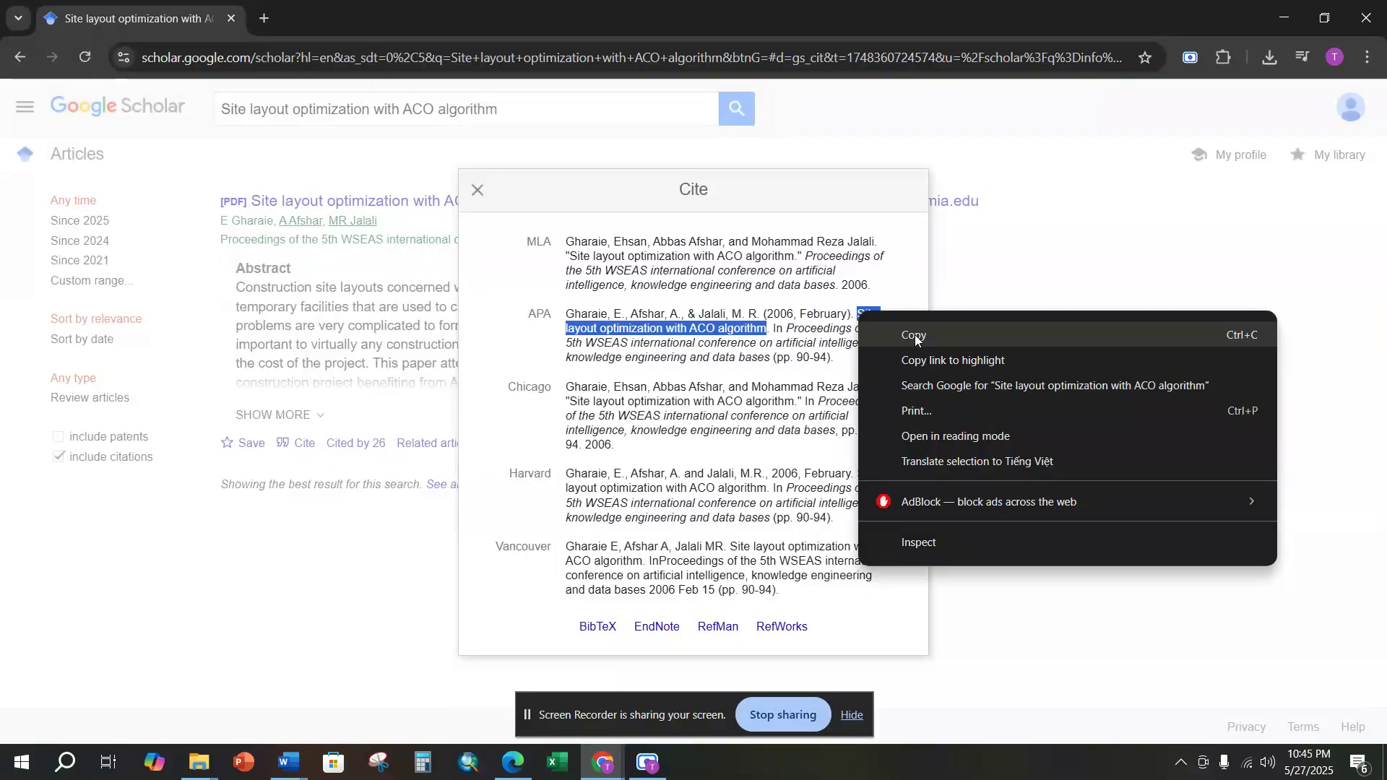
pyautogui.click(915, 335)
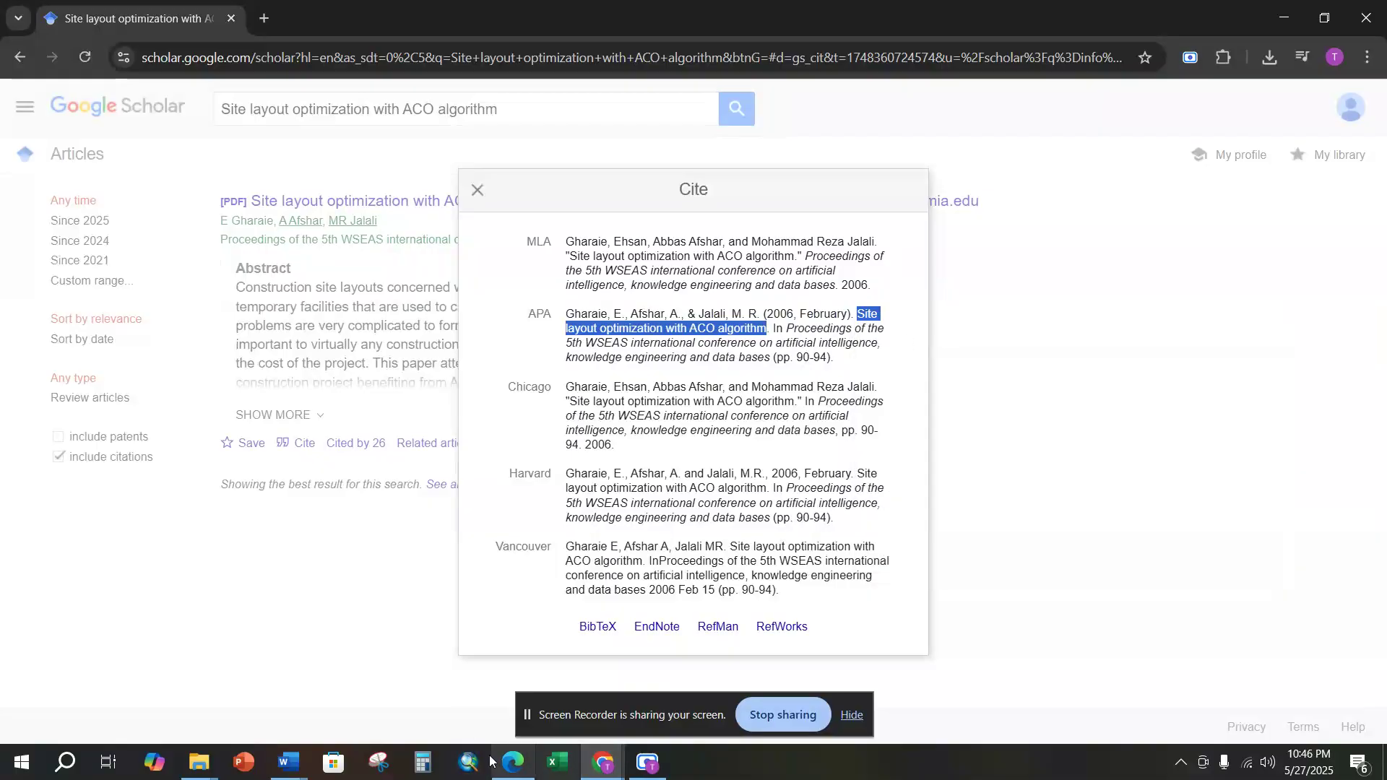
# Step: Return to the Chapter4_MS_Word_Ex3_No_Formatting document and start a new citation source in place of [1] in Task 2's literature review
pyautogui.click(287, 773)
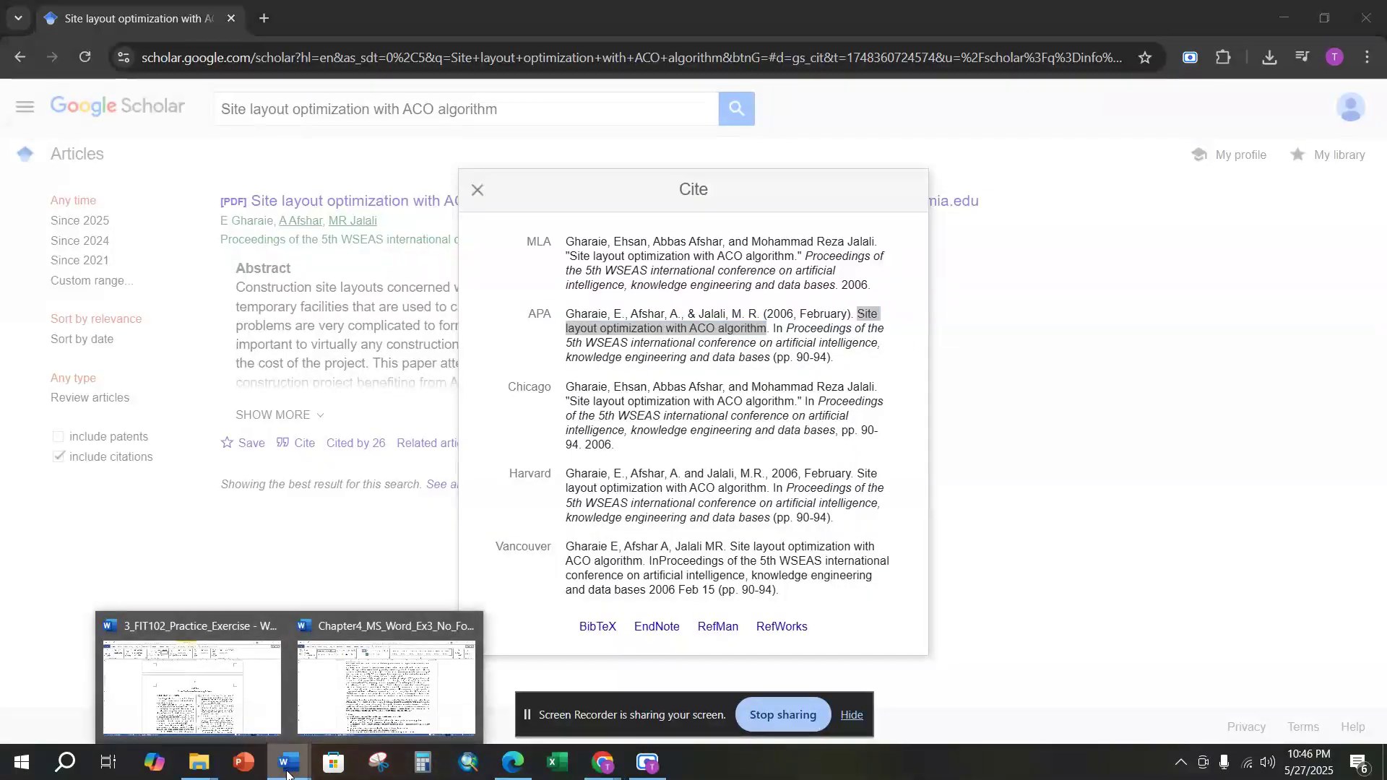
pyautogui.click(369, 705)
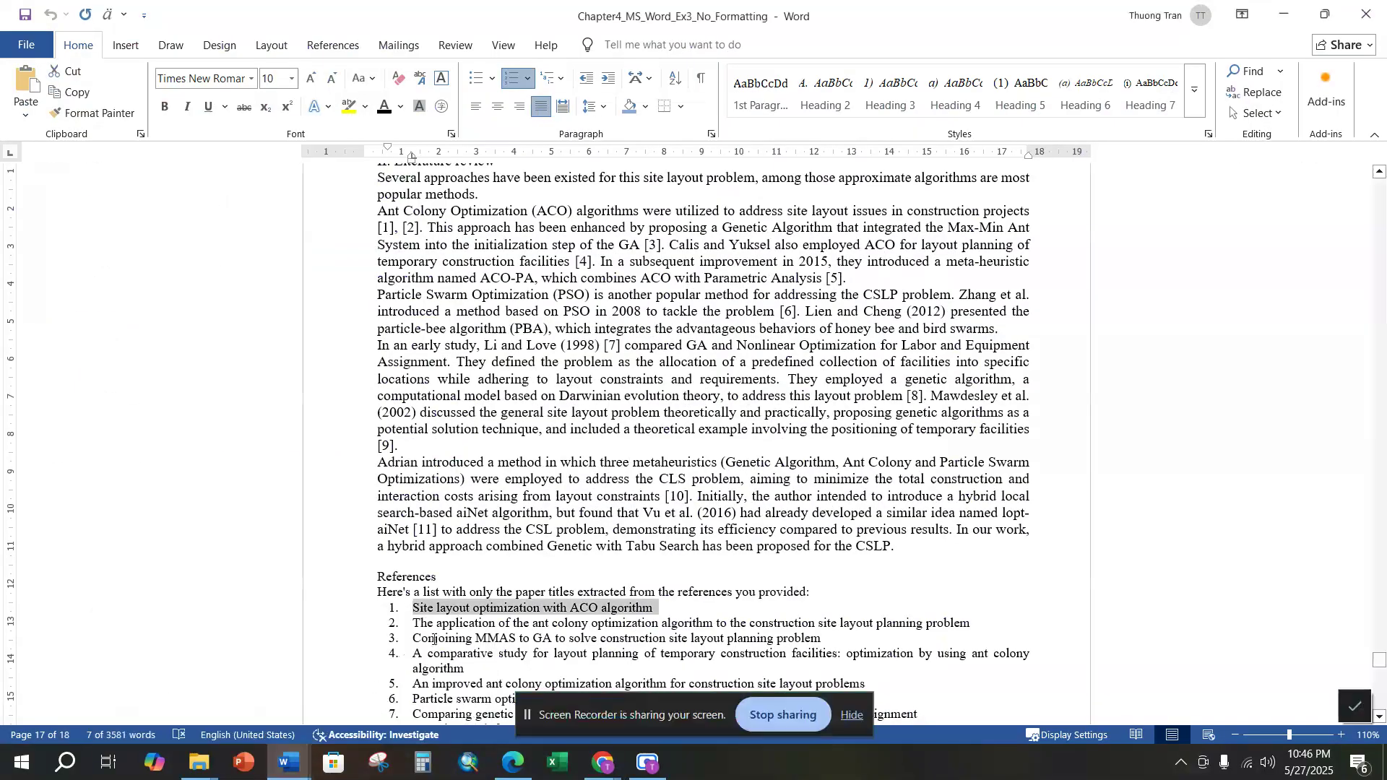
pyautogui.scroll(4, 565, 568)
pyautogui.moveTo(377, 419); pyautogui.dragTo(394, 419)
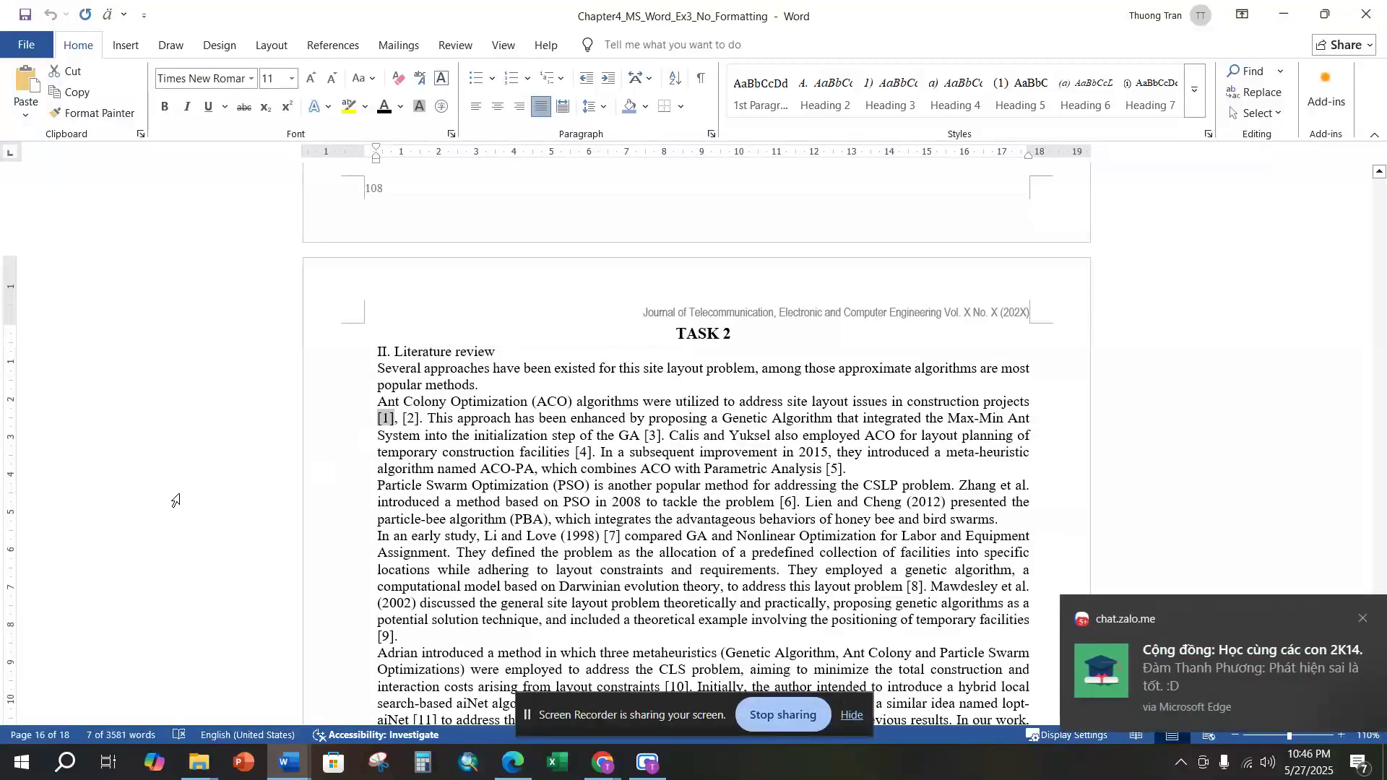
pyautogui.click(331, 45)
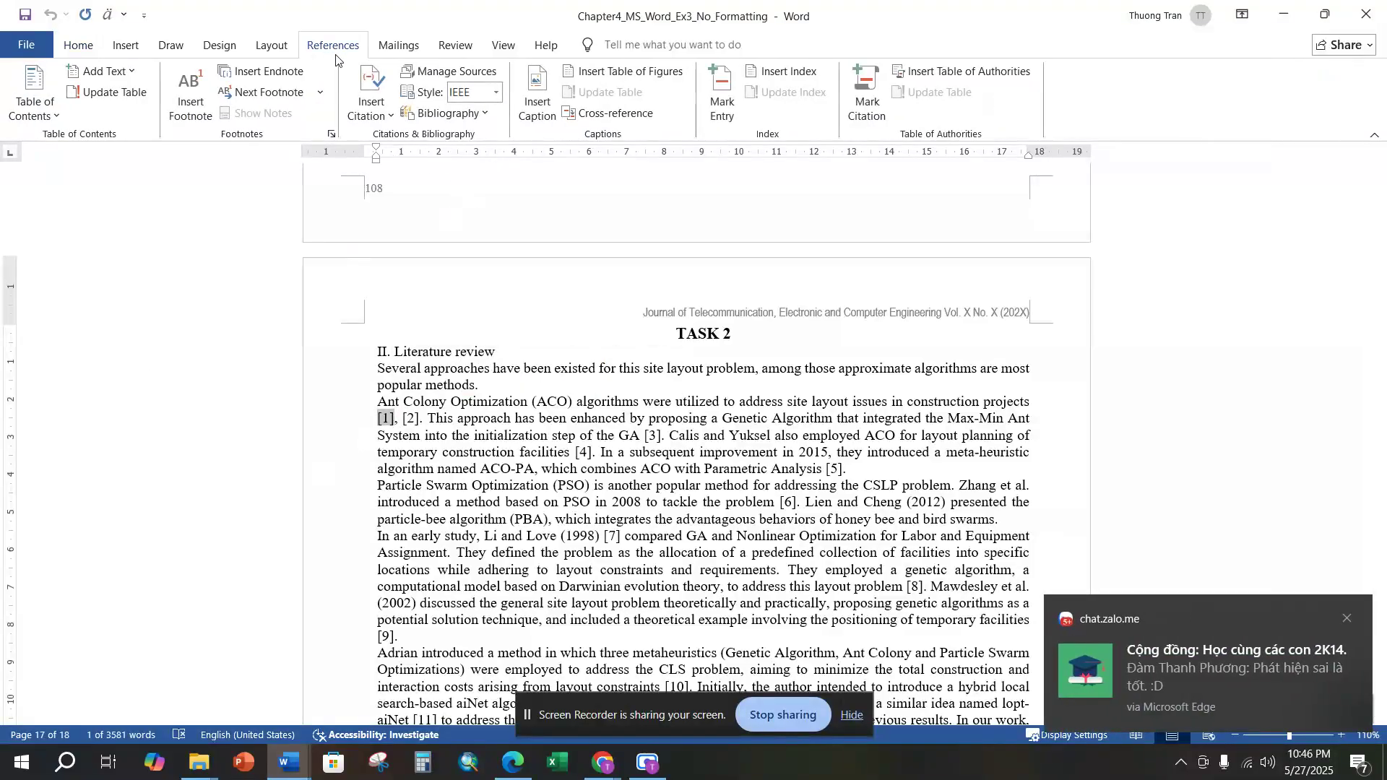
pyautogui.click(382, 101)
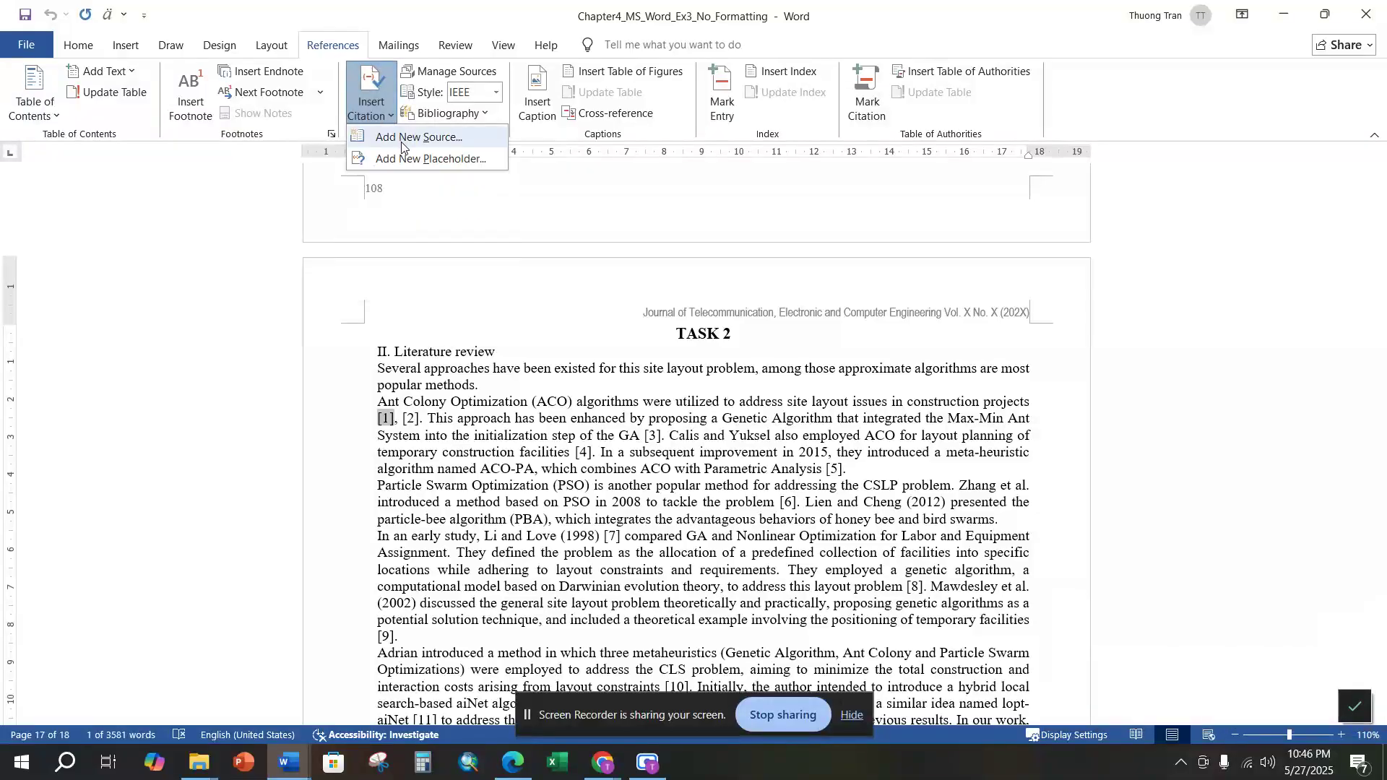
pyautogui.click(402, 144)
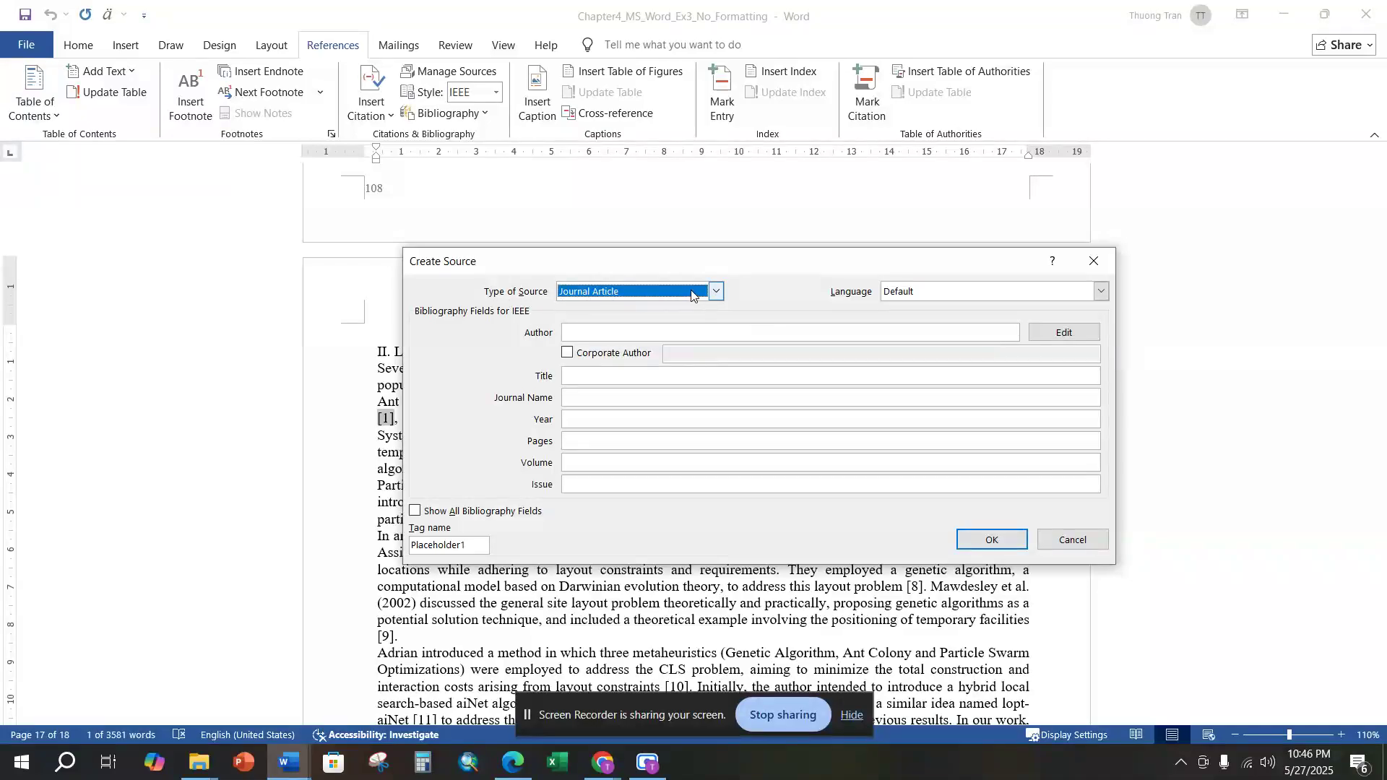
# Step: Fill in the new journal article source's title with "Site layout optimization with ACO algorithm"
pyautogui.click(571, 377)
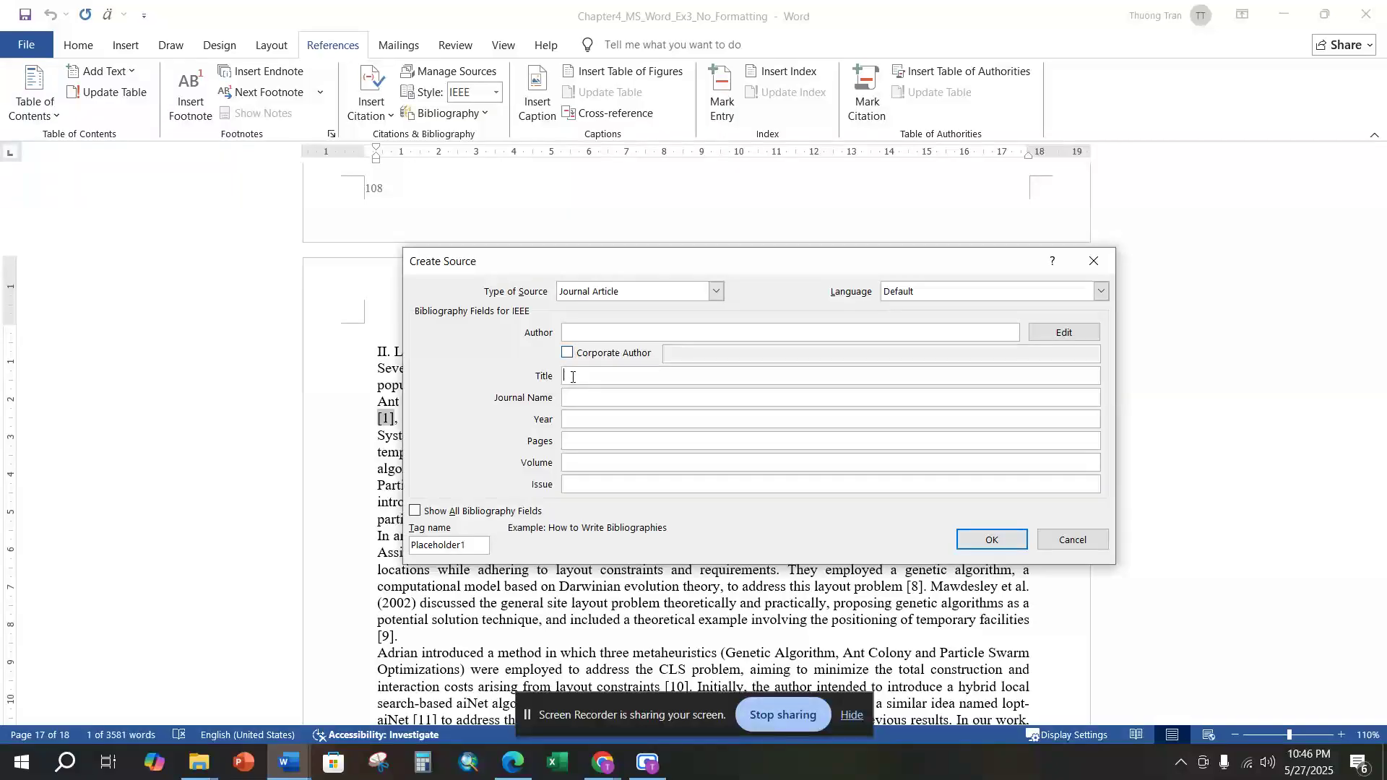
pyautogui.hotkey('ctrl', 'v')
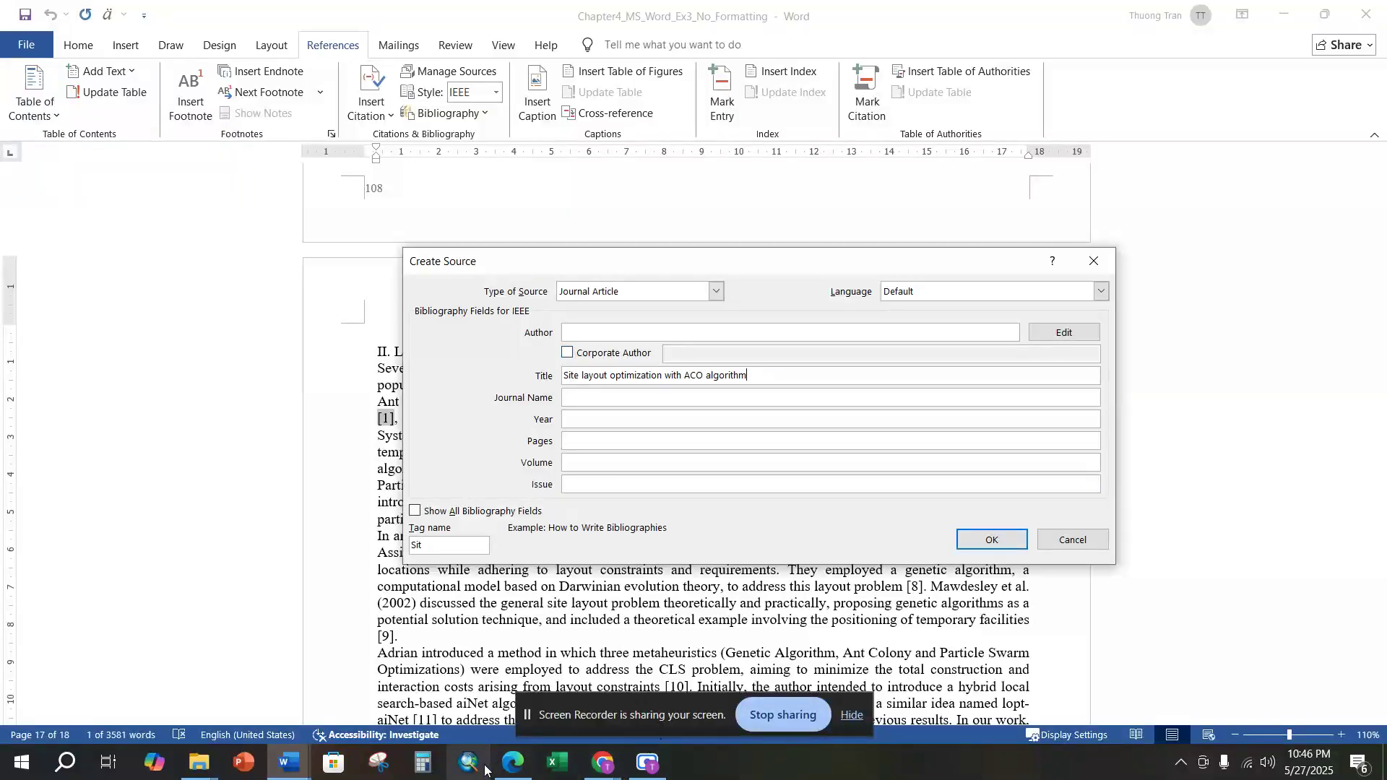
pyautogui.moveTo(597, 763)
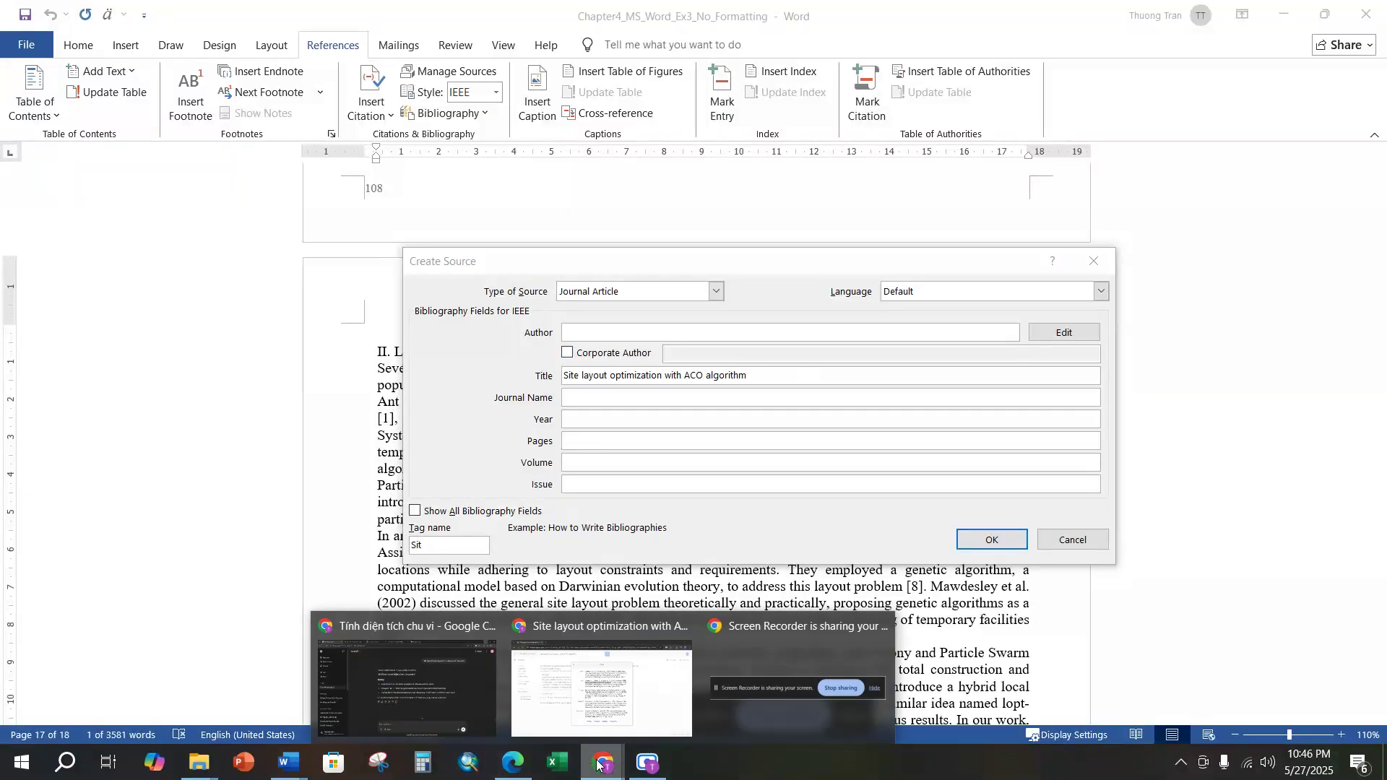
# Step: Copy the authors from the APA entry in Google Scholar into the Author field of the new Word citation source
pyautogui.click(588, 722)
pyautogui.click(694, 318)
pyautogui.moveTo(761, 315); pyautogui.dragTo(549, 318)
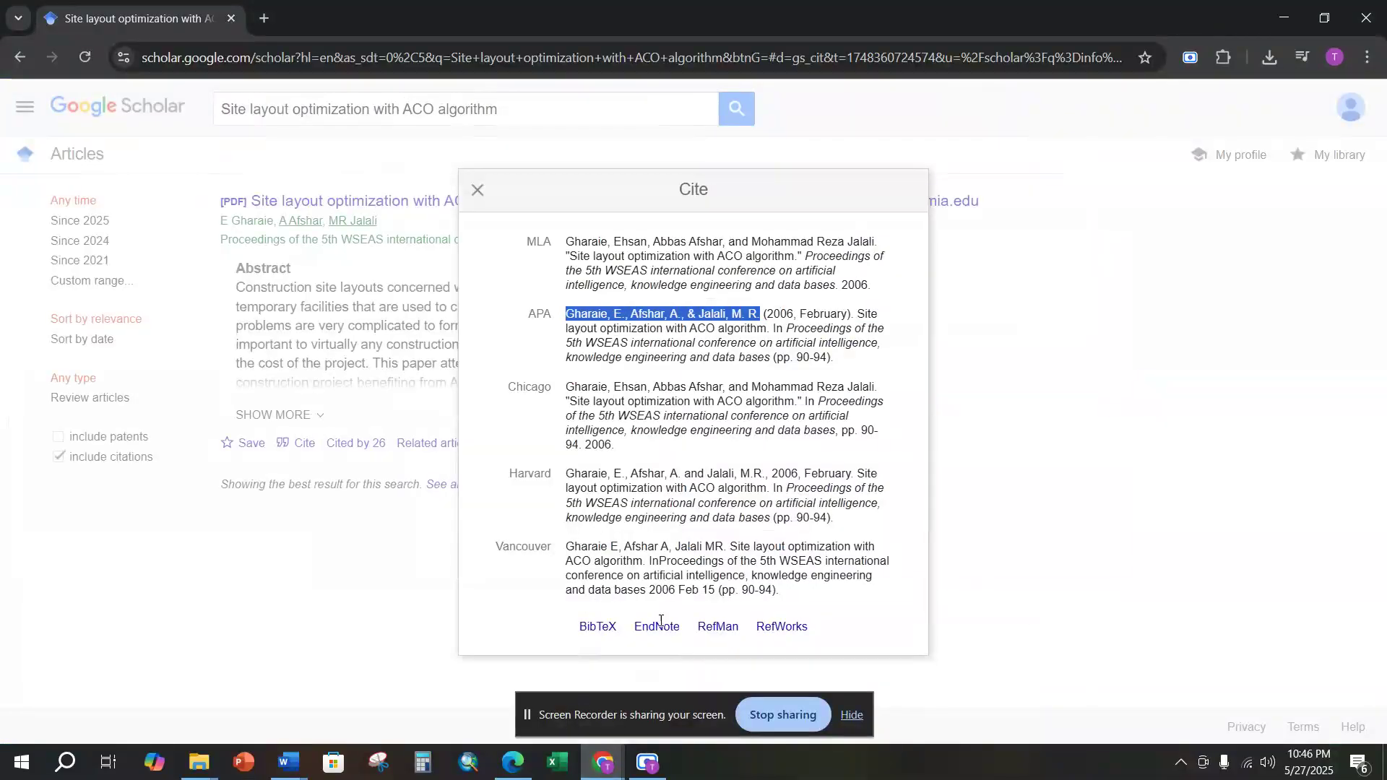
pyautogui.click(603, 764)
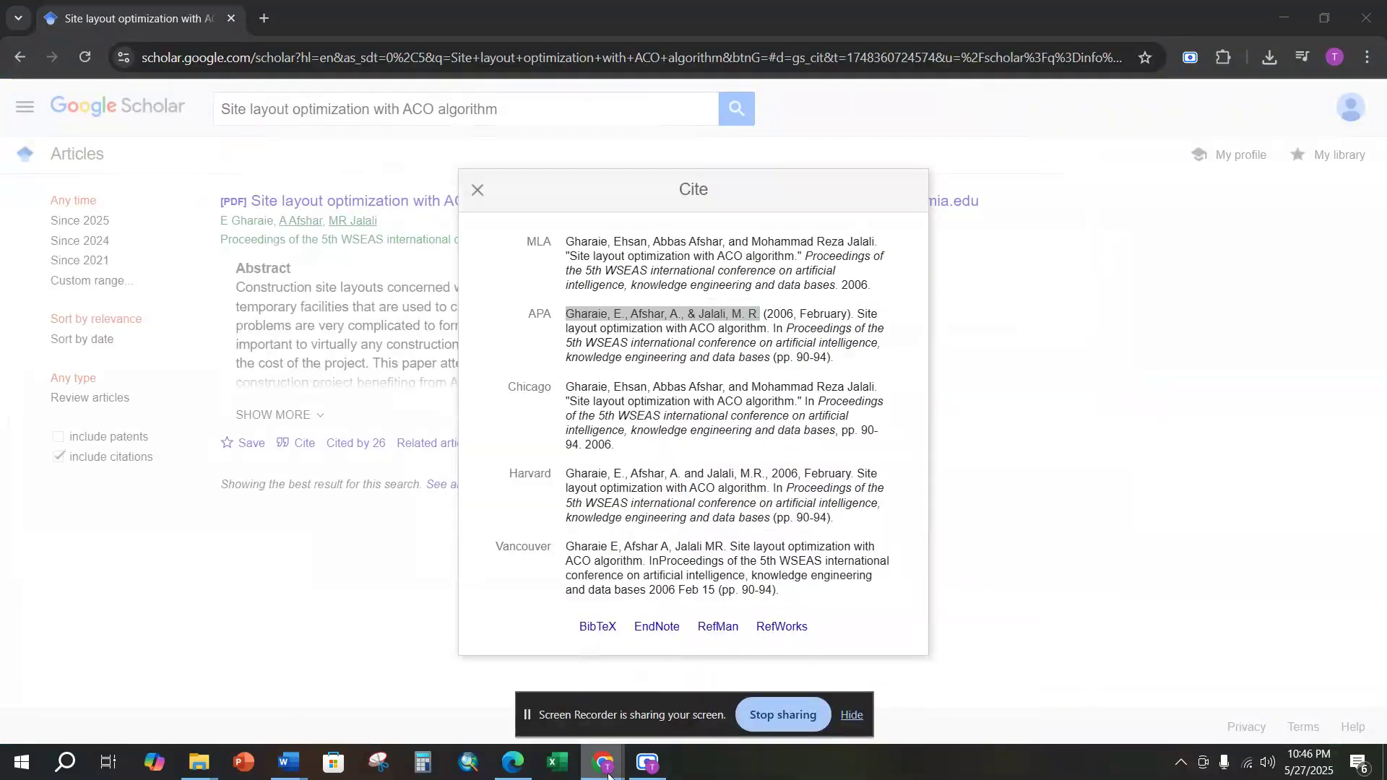
pyautogui.click(289, 762)
pyautogui.click(364, 692)
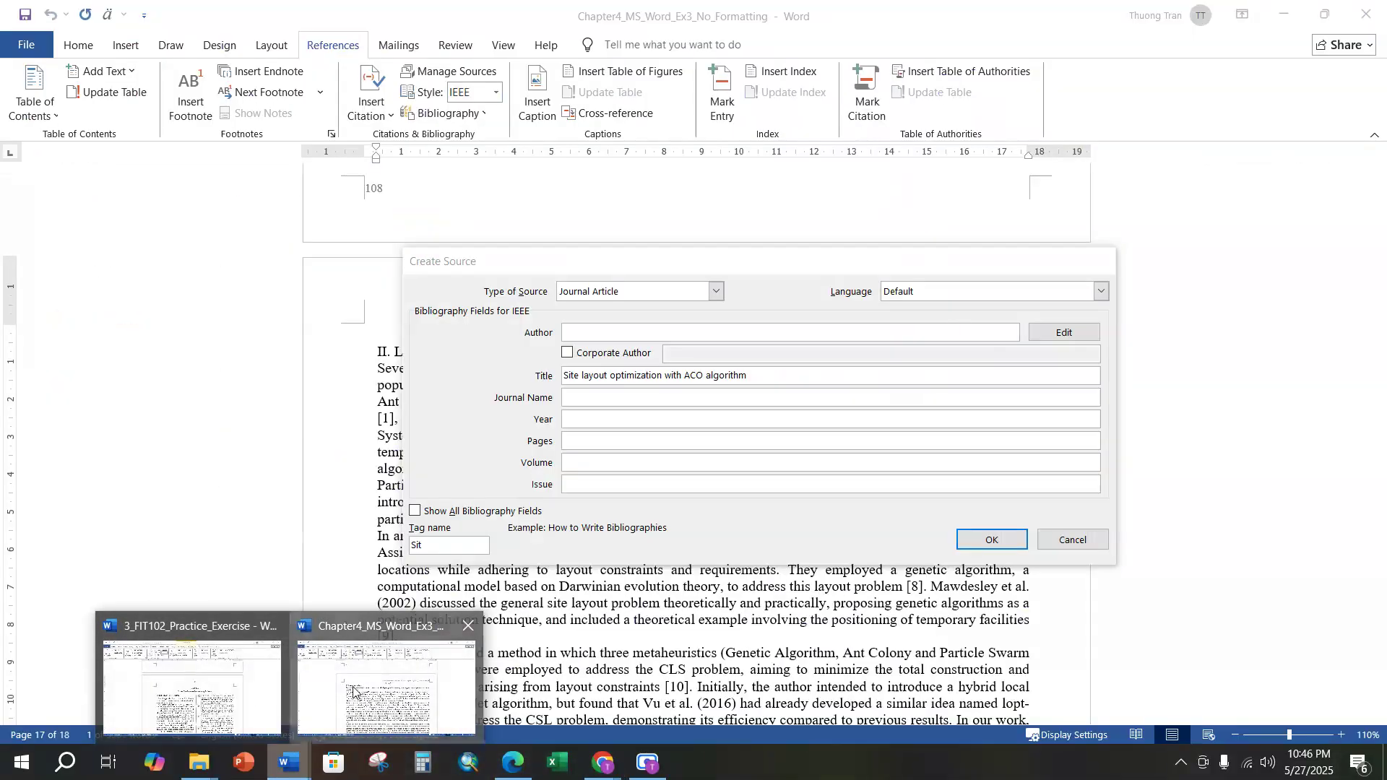
pyautogui.click(604, 331)
pyautogui.hotkey('ctrl', 'v')
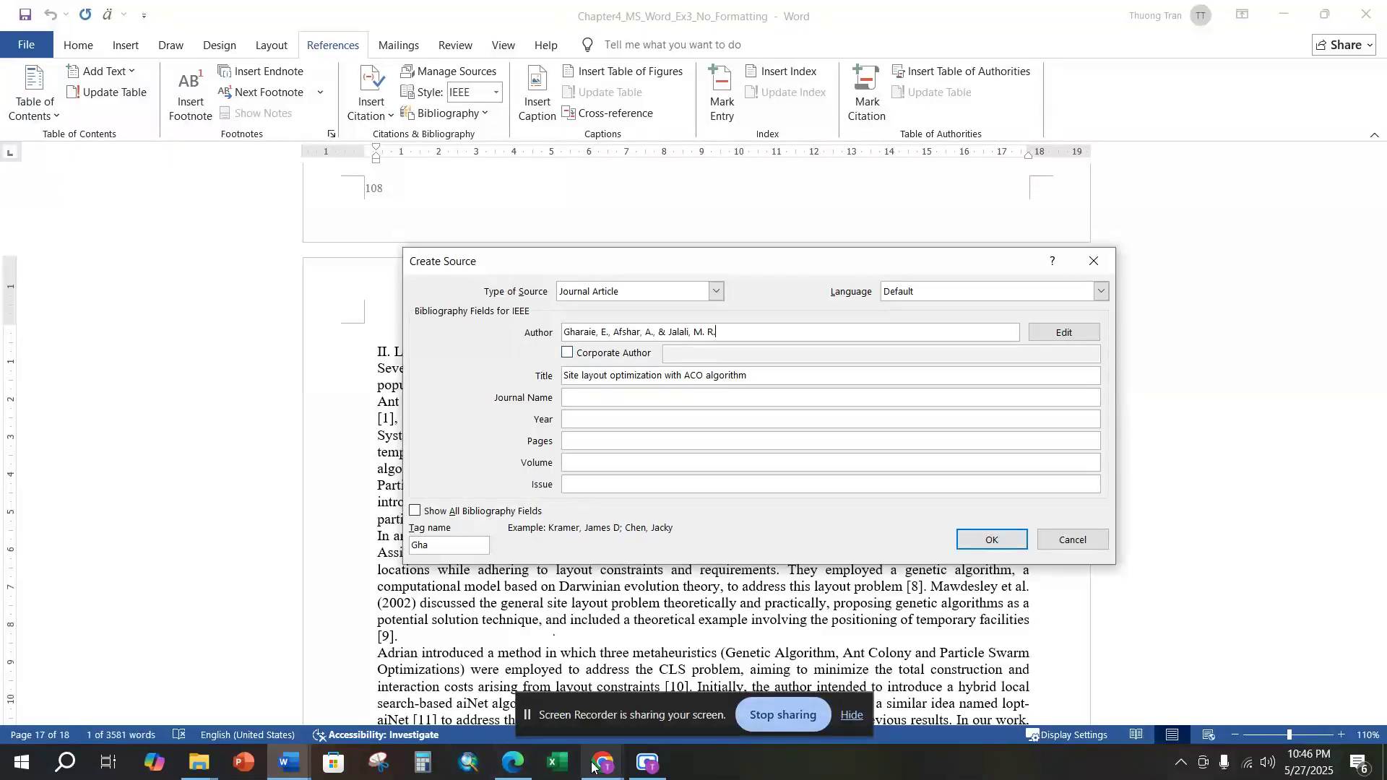
# Step: Fill in the source's journal name from the APA entry: "In Proceedings of the 5th WSEAS international conference on artificial intelligence, knowledge engineering and data bases"
pyautogui.moveTo(603, 762)
pyautogui.click(650, 712)
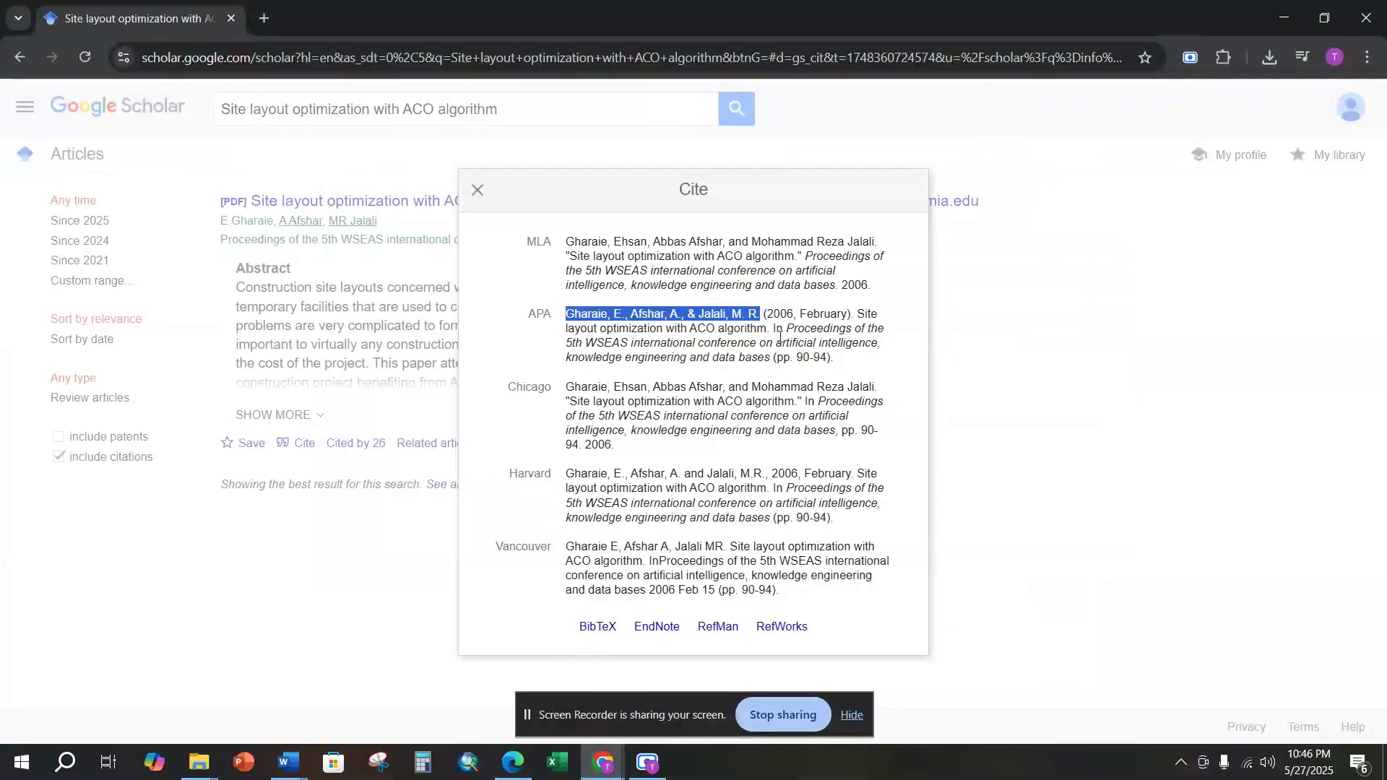
pyautogui.moveTo(773, 330); pyautogui.dragTo(771, 370)
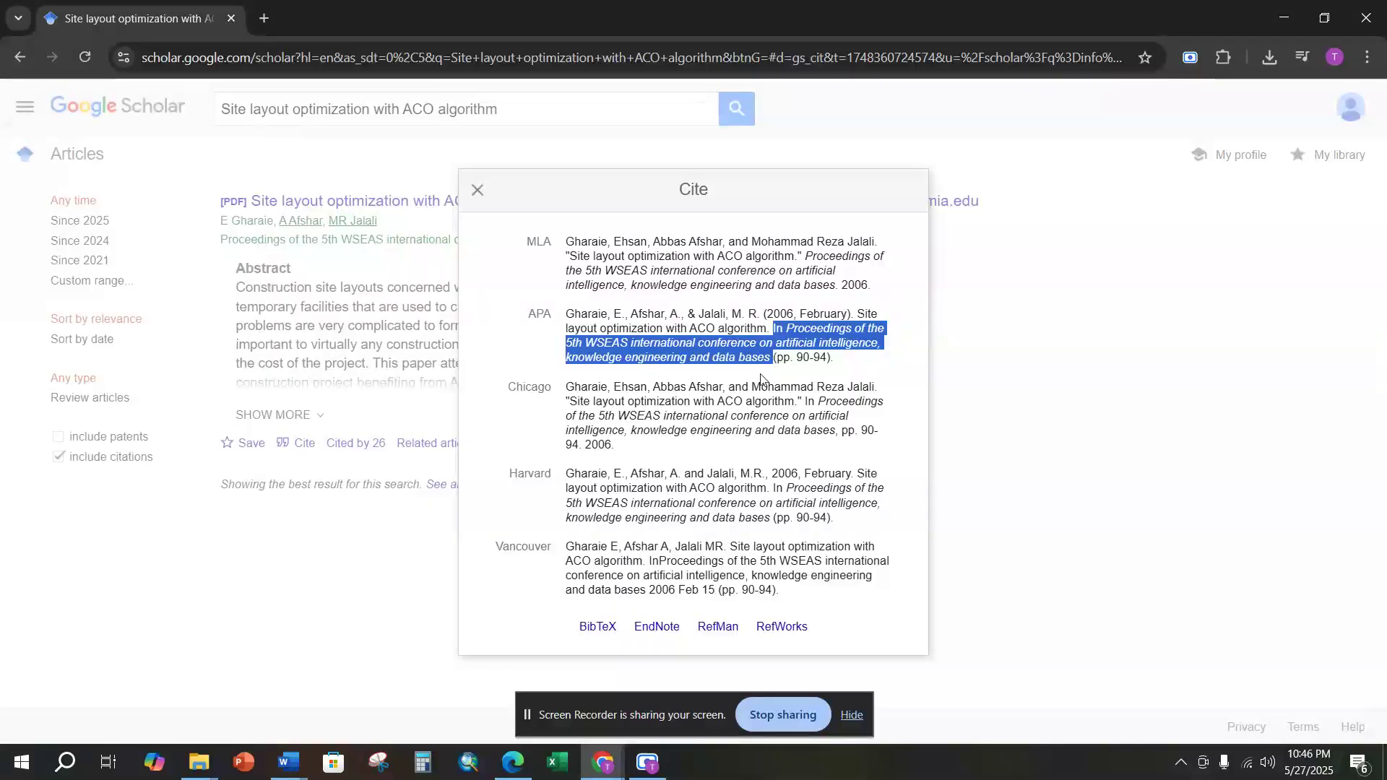
pyautogui.click(601, 772)
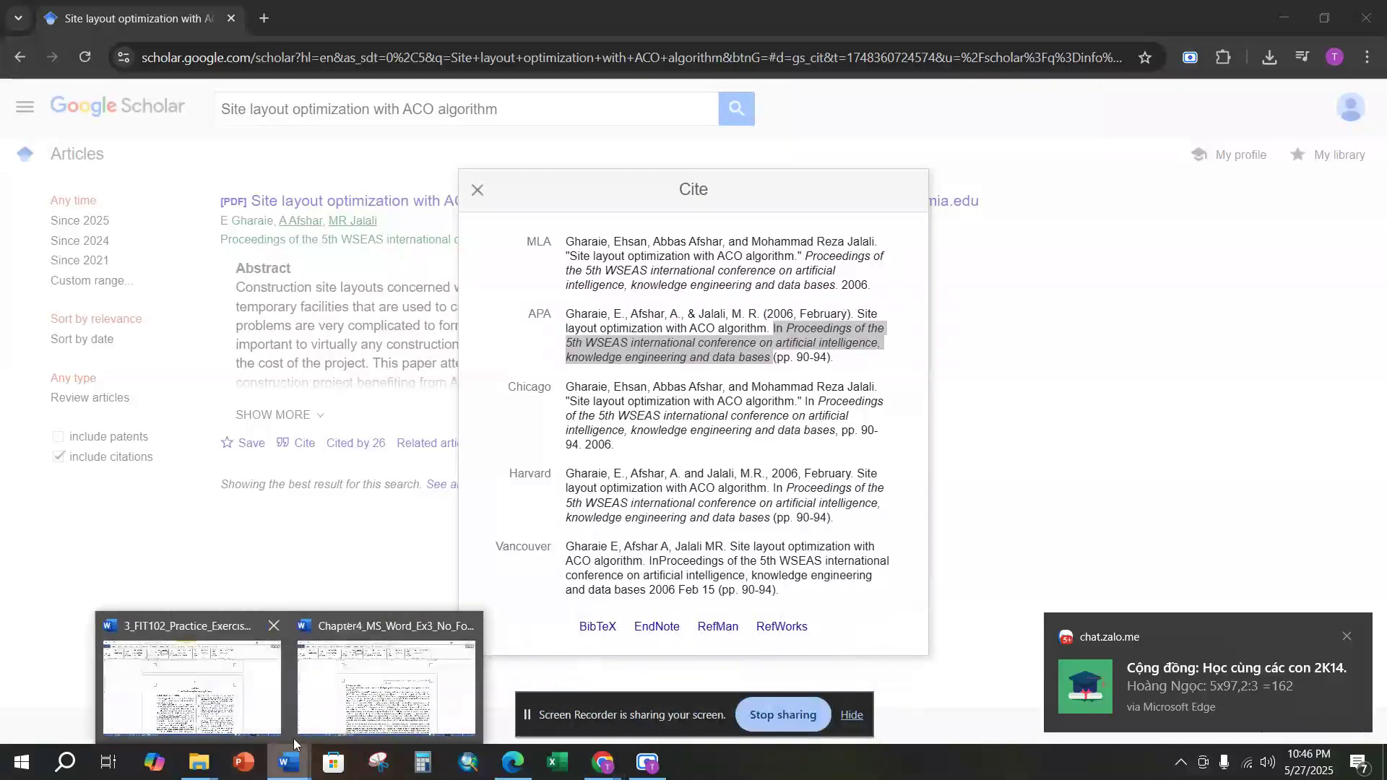
pyautogui.click(386, 683)
pyautogui.click(637, 397)
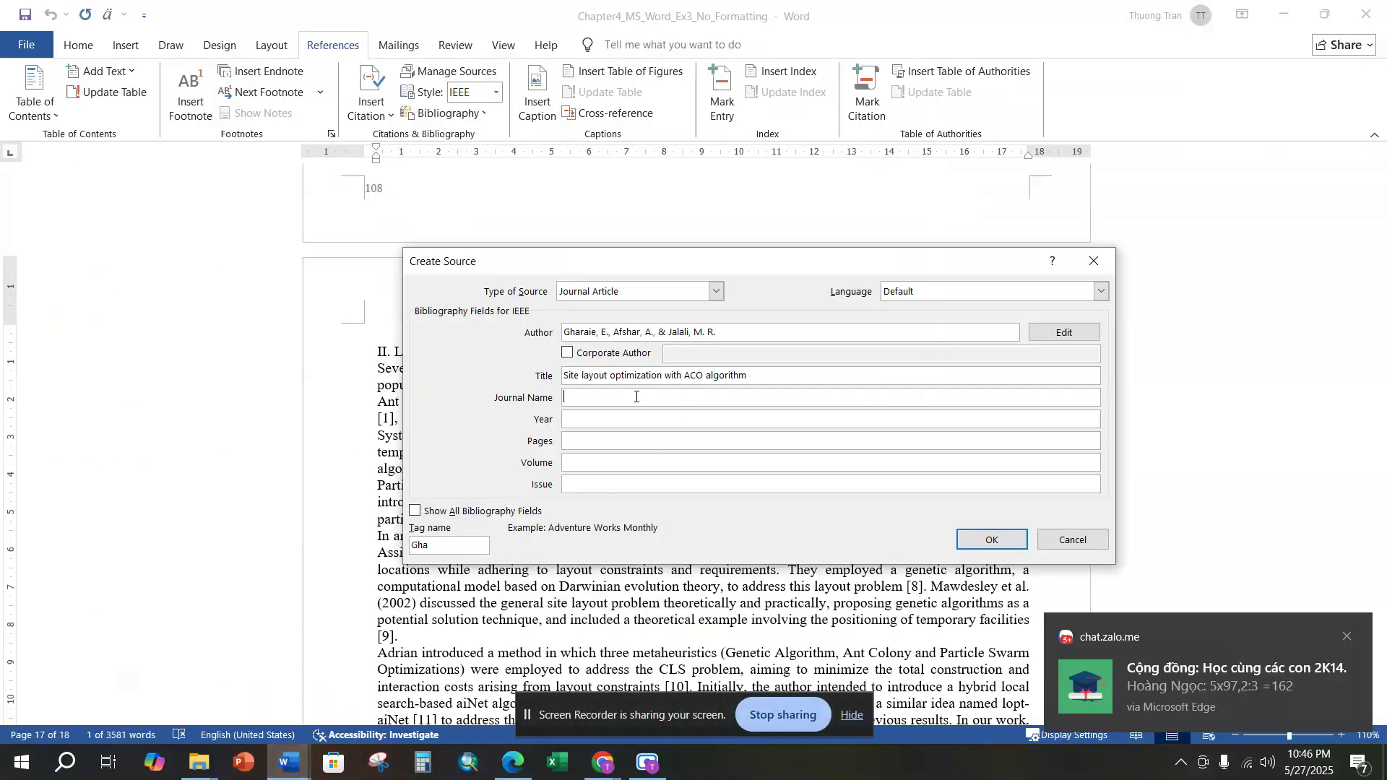
pyautogui.hotkey('ctrl', 'v')
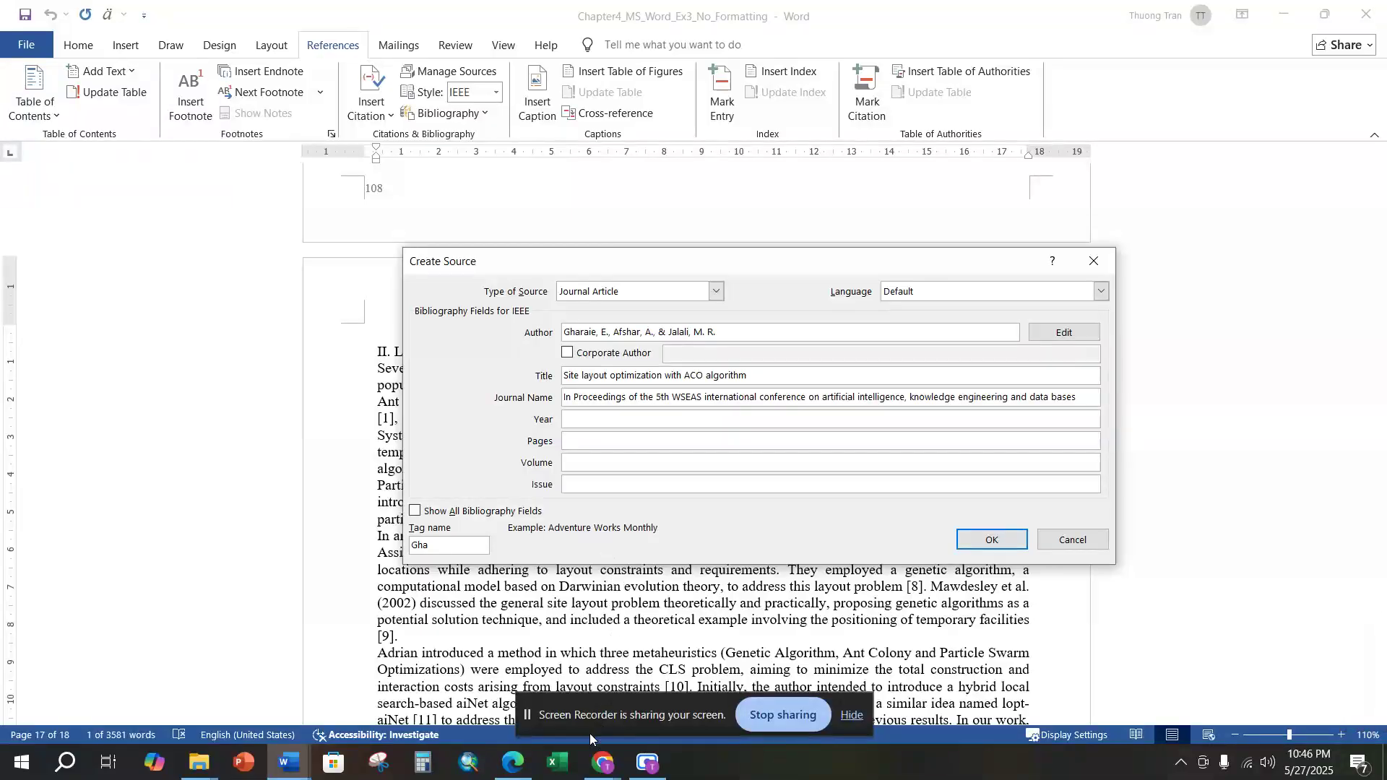
# Step: Copy the date from the APA entry in Google Scholar and set the source's year to "2006, February"
pyautogui.click(601, 767)
pyautogui.click(601, 683)
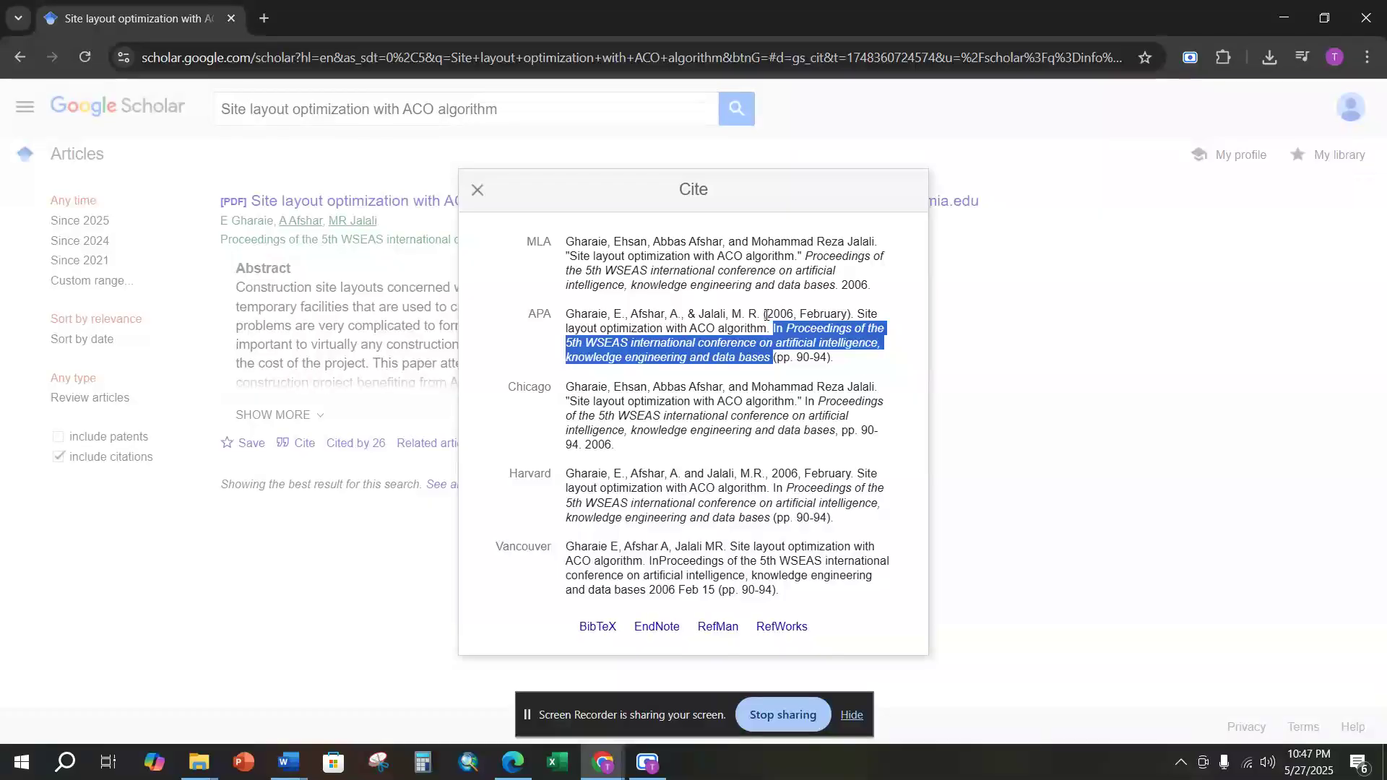
pyautogui.moveTo(767, 314); pyautogui.dragTo(843, 314)
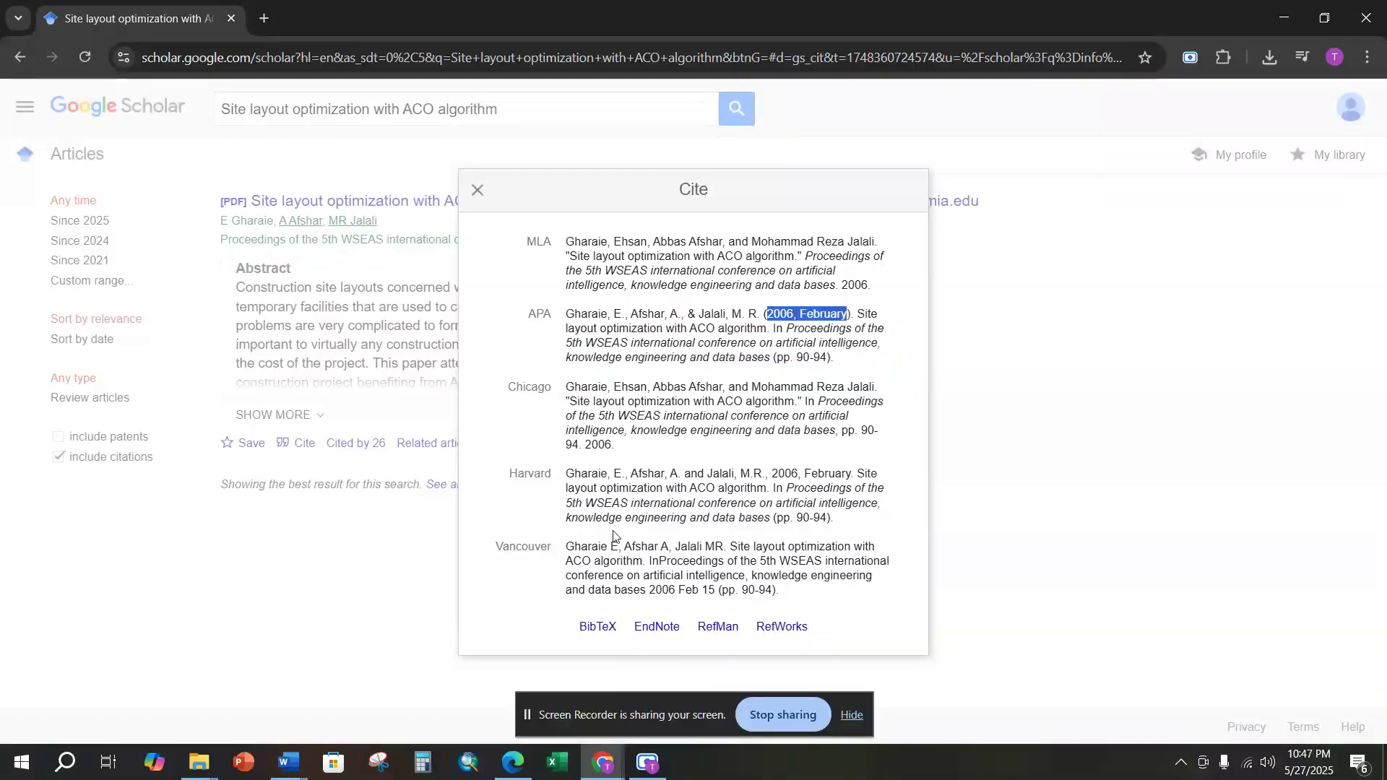
pyautogui.click(603, 763)
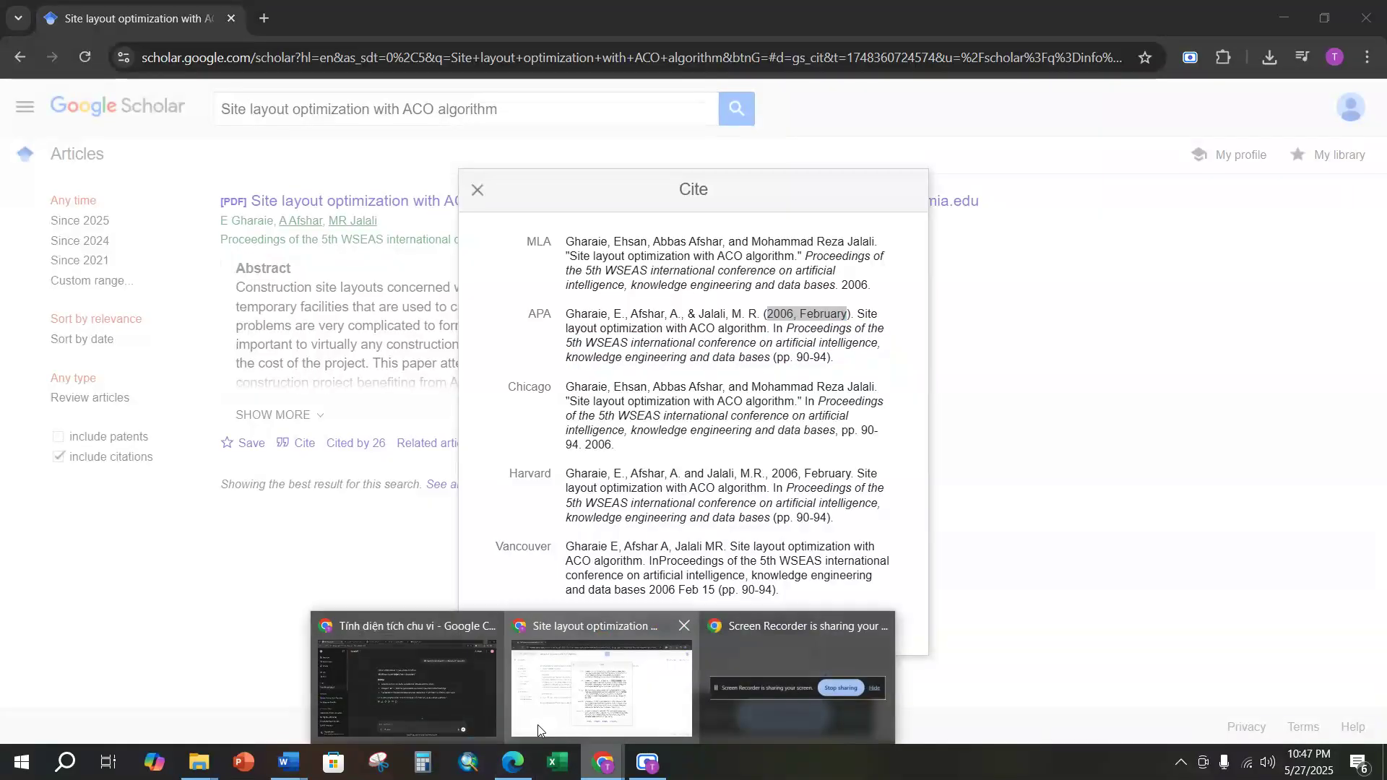
pyautogui.moveTo(286, 770)
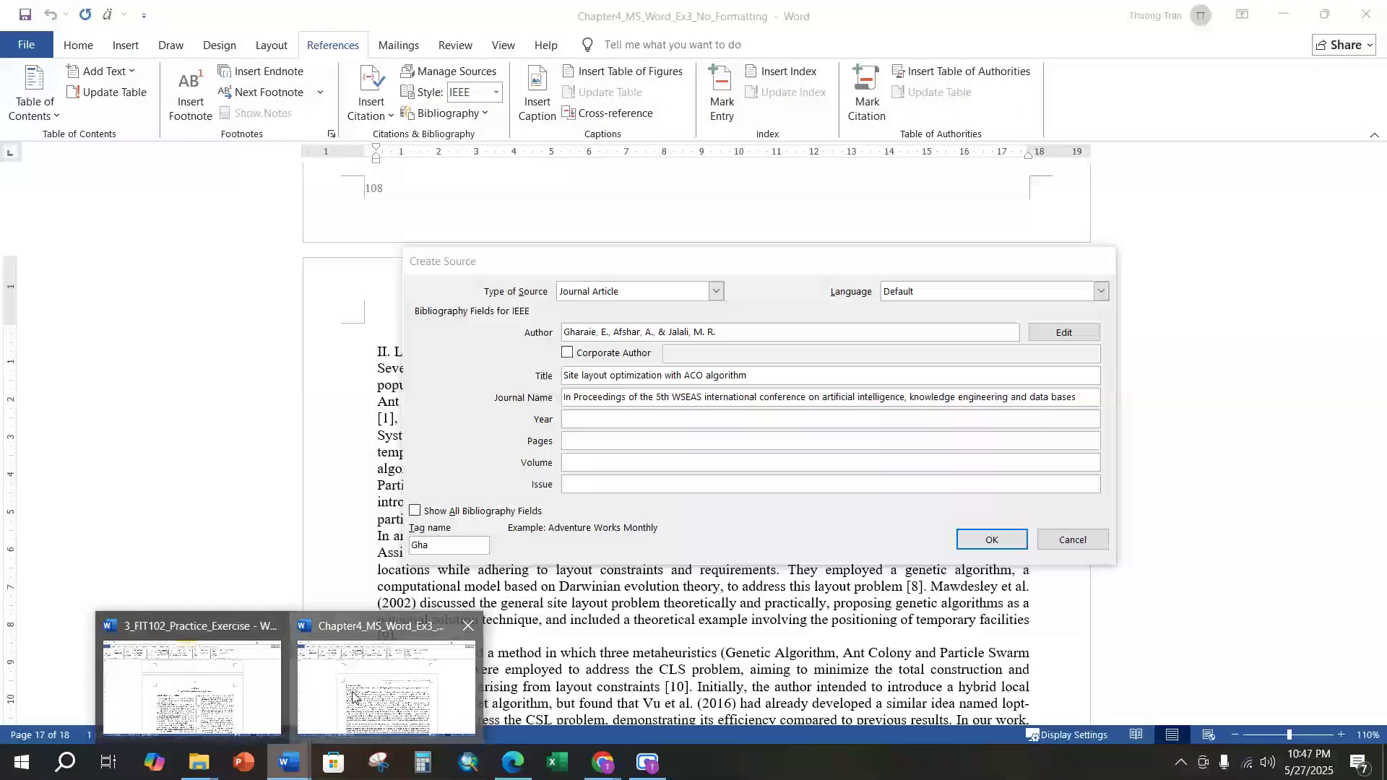
pyautogui.click(386, 687)
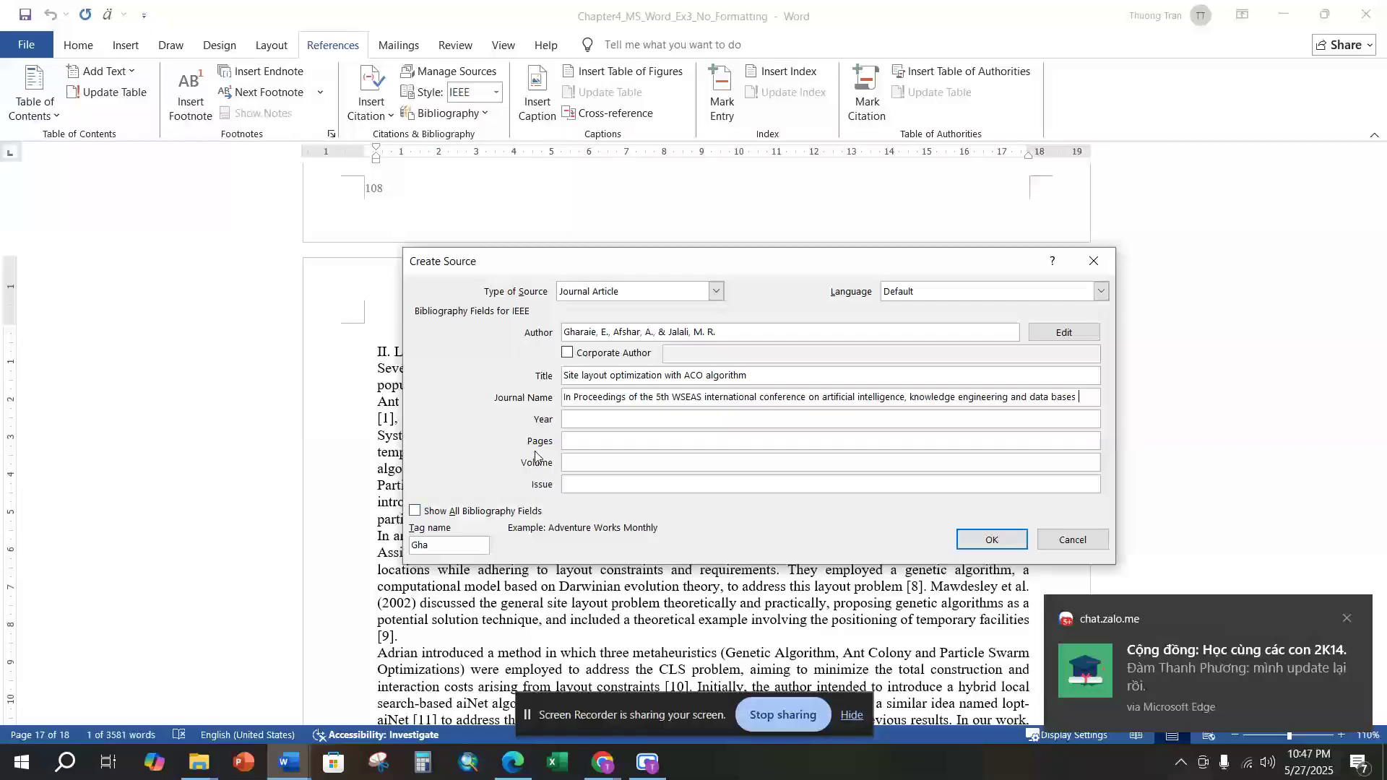
pyautogui.click(636, 421)
pyautogui.write('2006, February')
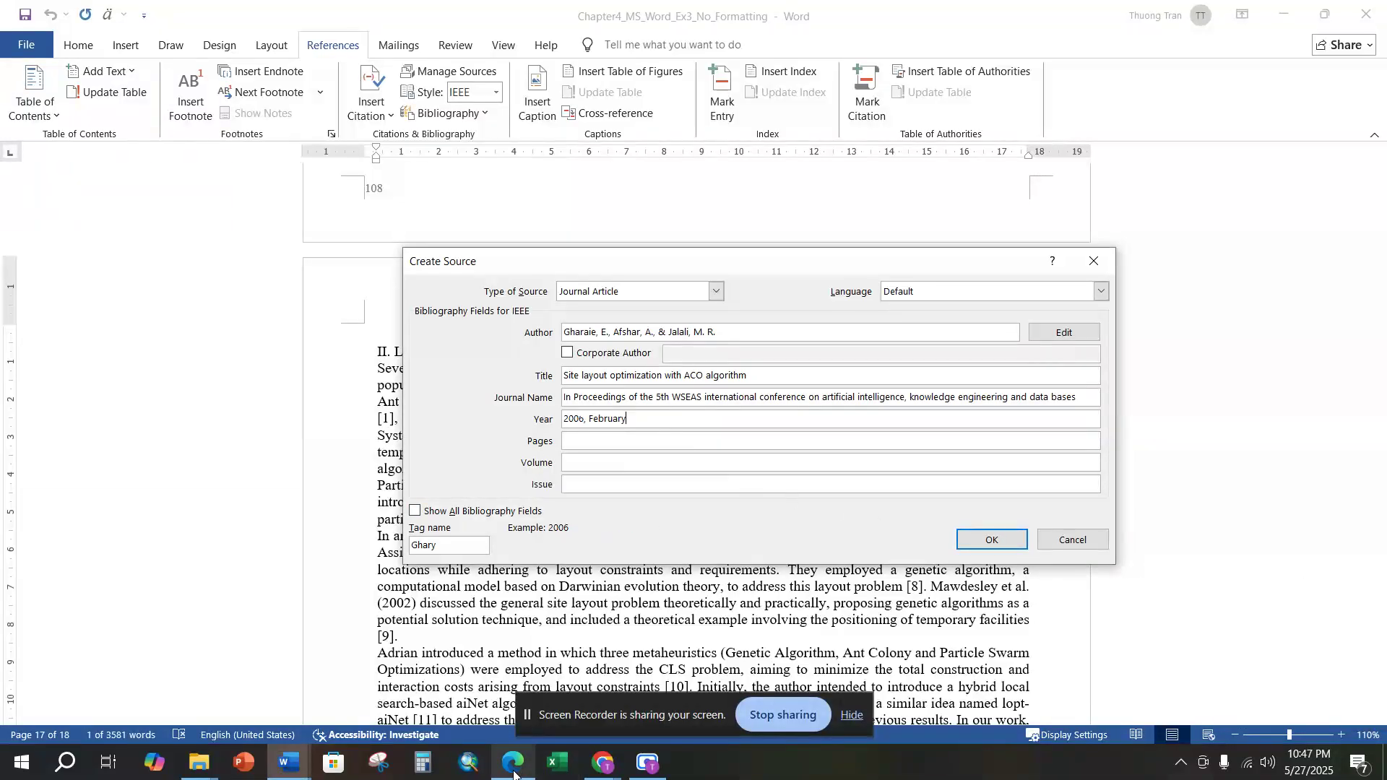
# Step: Copy "pp. 90-94" from the APA entry into the source's pages and confirm the new citation source
pyautogui.moveTo(601, 771)
pyautogui.click(595, 660)
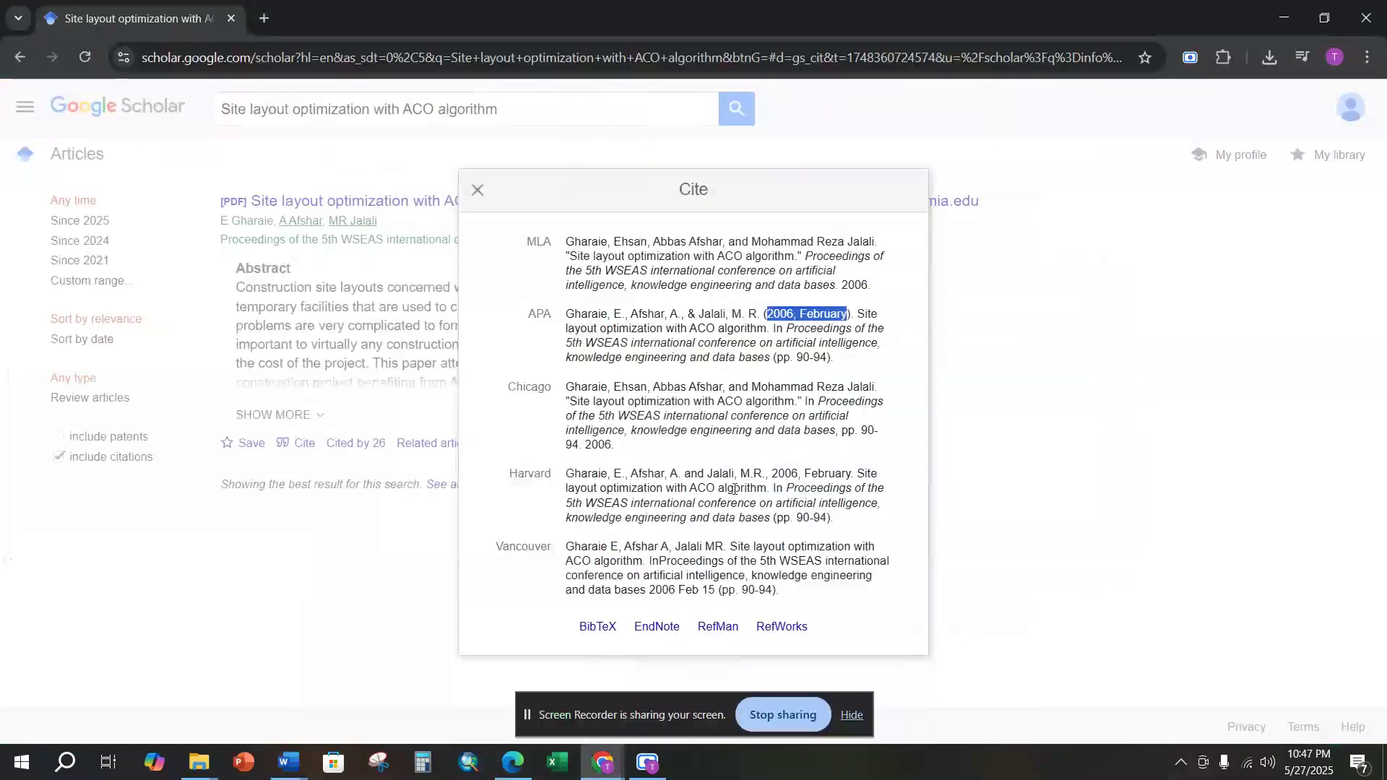
pyautogui.moveTo(777, 357); pyautogui.dragTo(826, 358)
pyautogui.hotkey('ctrl', 'c')
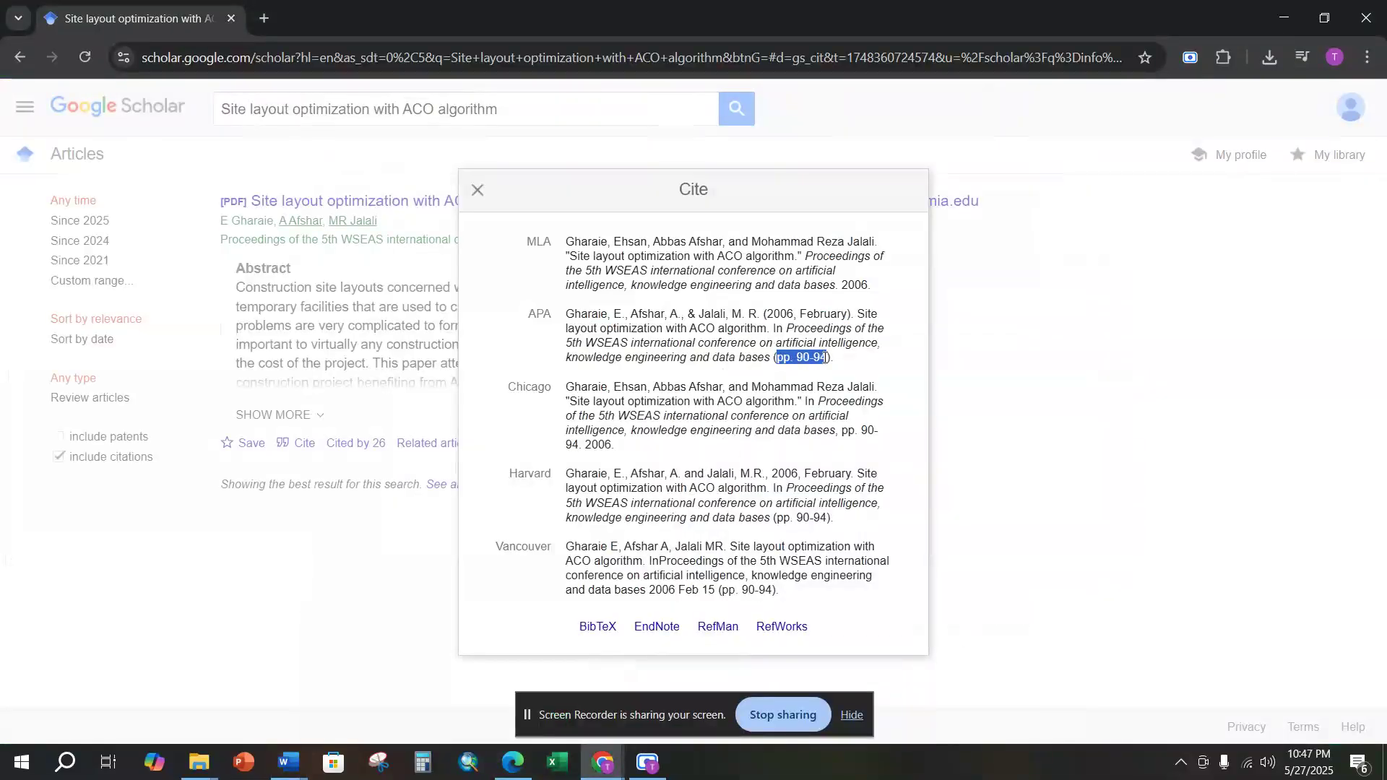
pyautogui.click(602, 763)
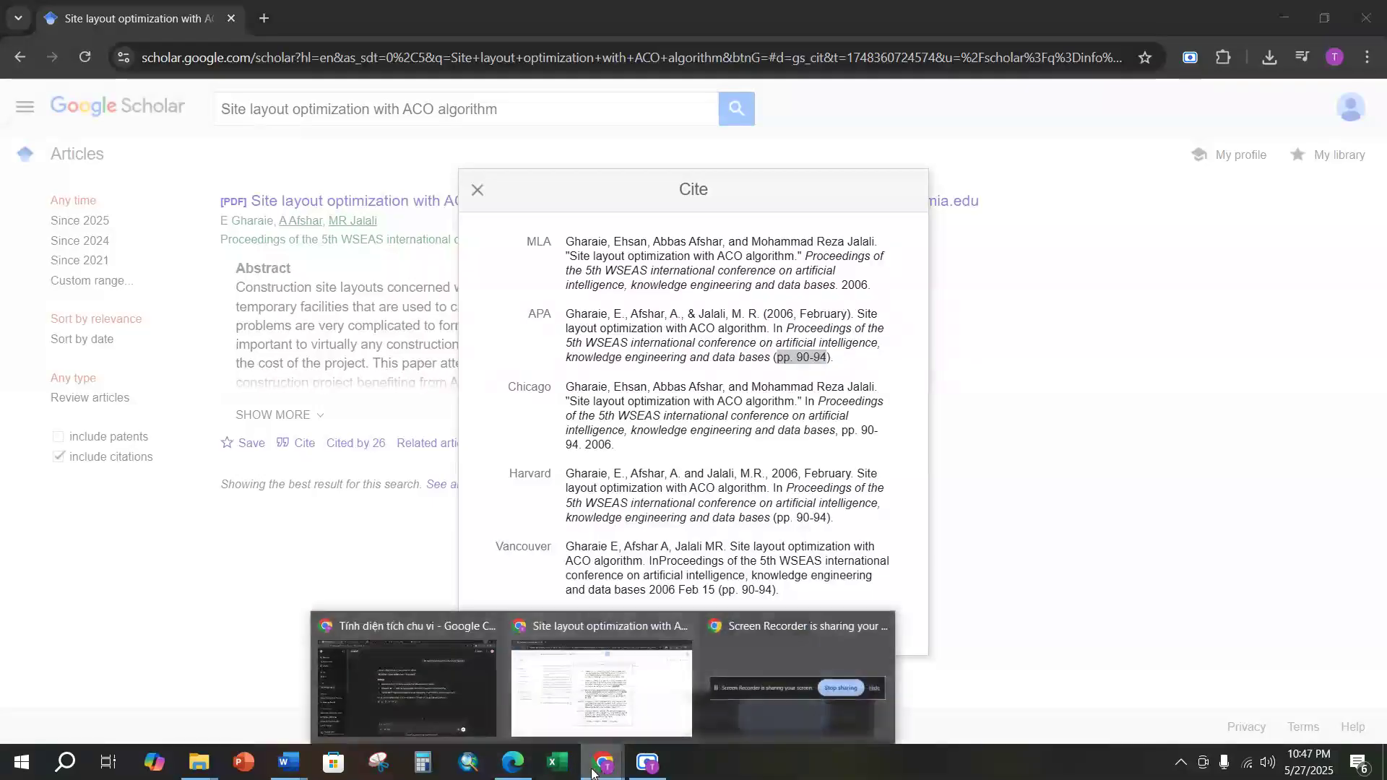
pyautogui.click(292, 758)
pyautogui.click(447, 687)
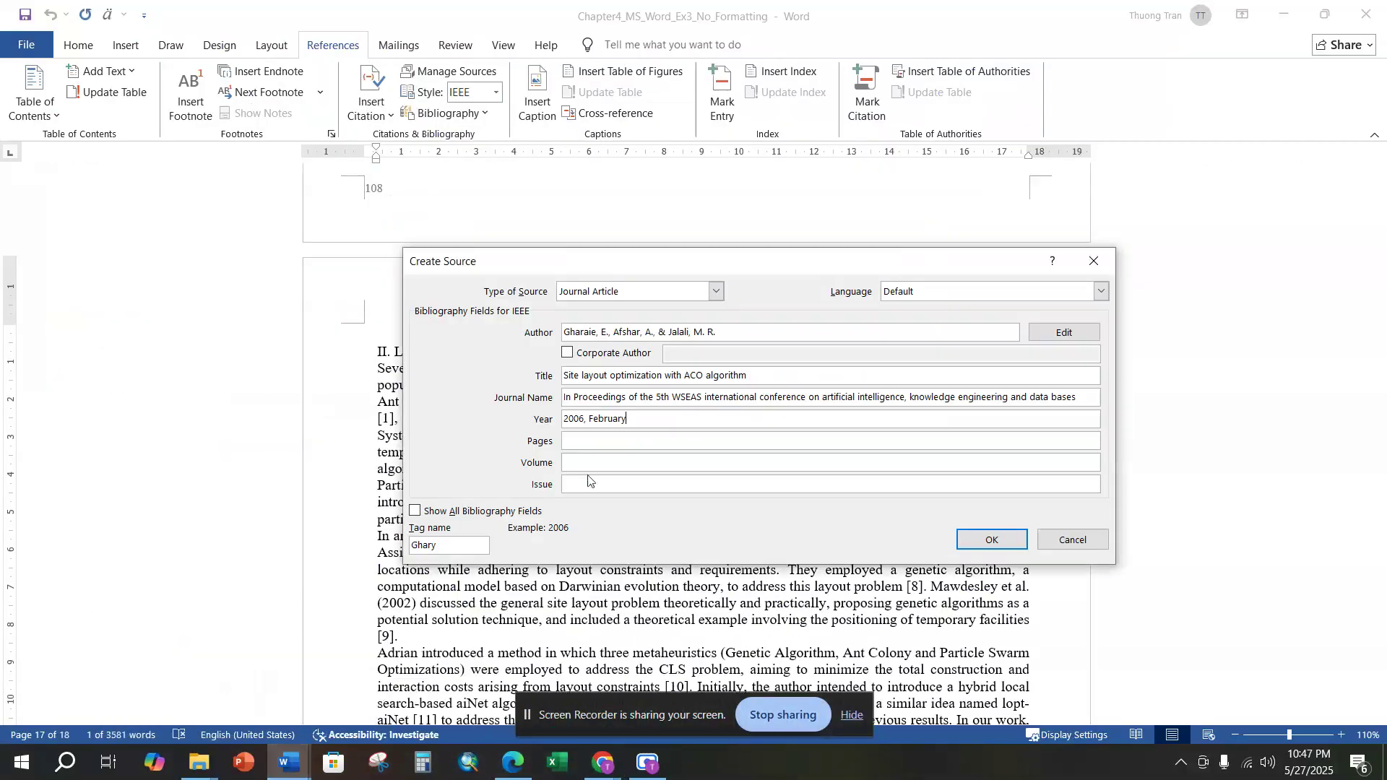
pyautogui.click(589, 442)
pyautogui.hotkey('ctrl', 'v')
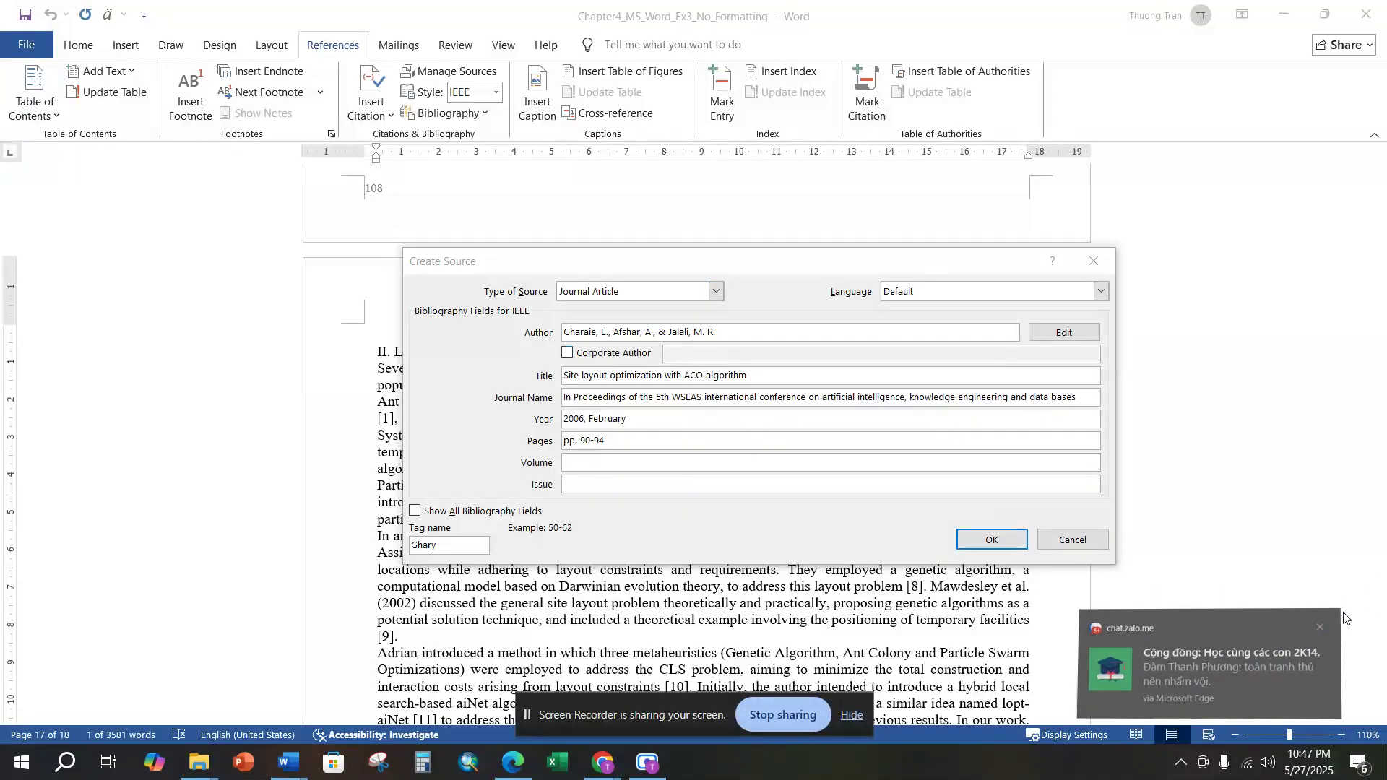
pyautogui.click(1359, 627)
pyautogui.click(1283, 15)
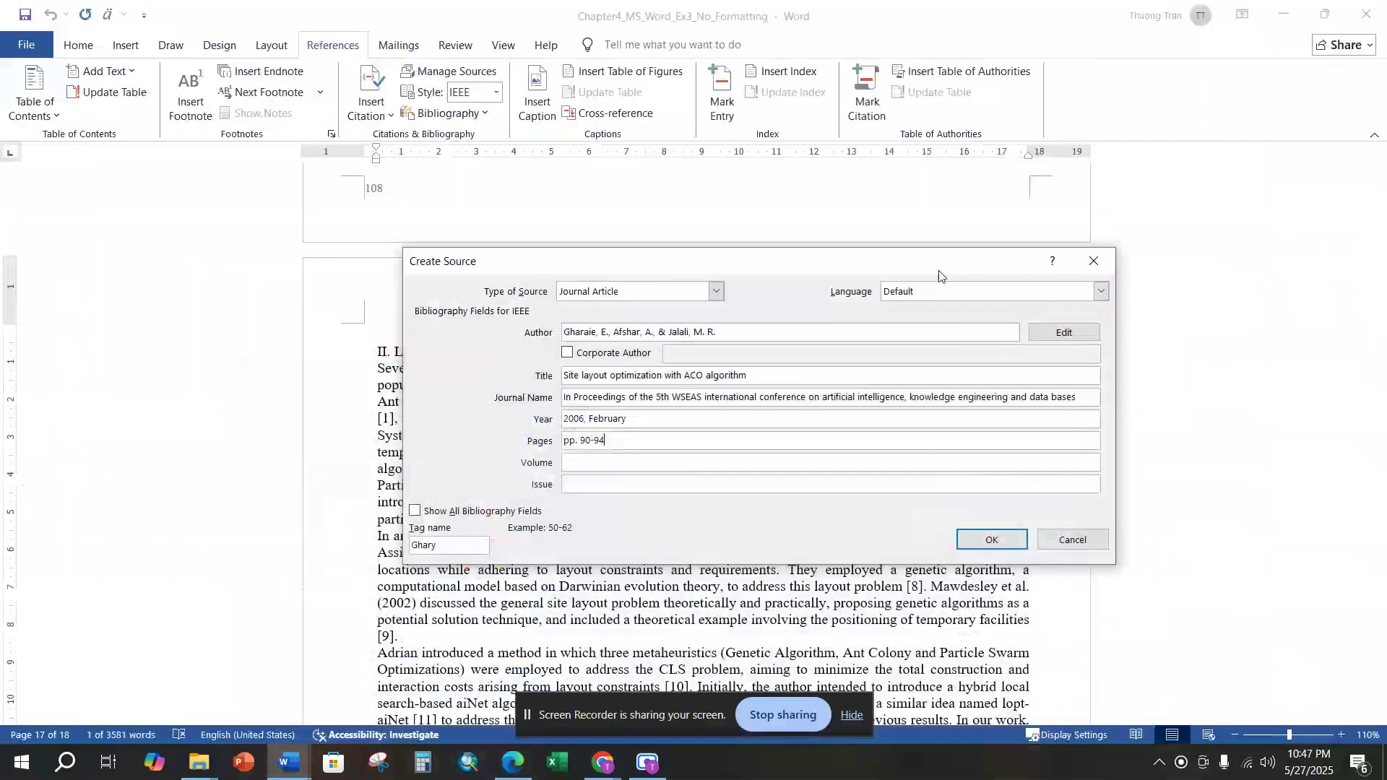
pyautogui.click(992, 542)
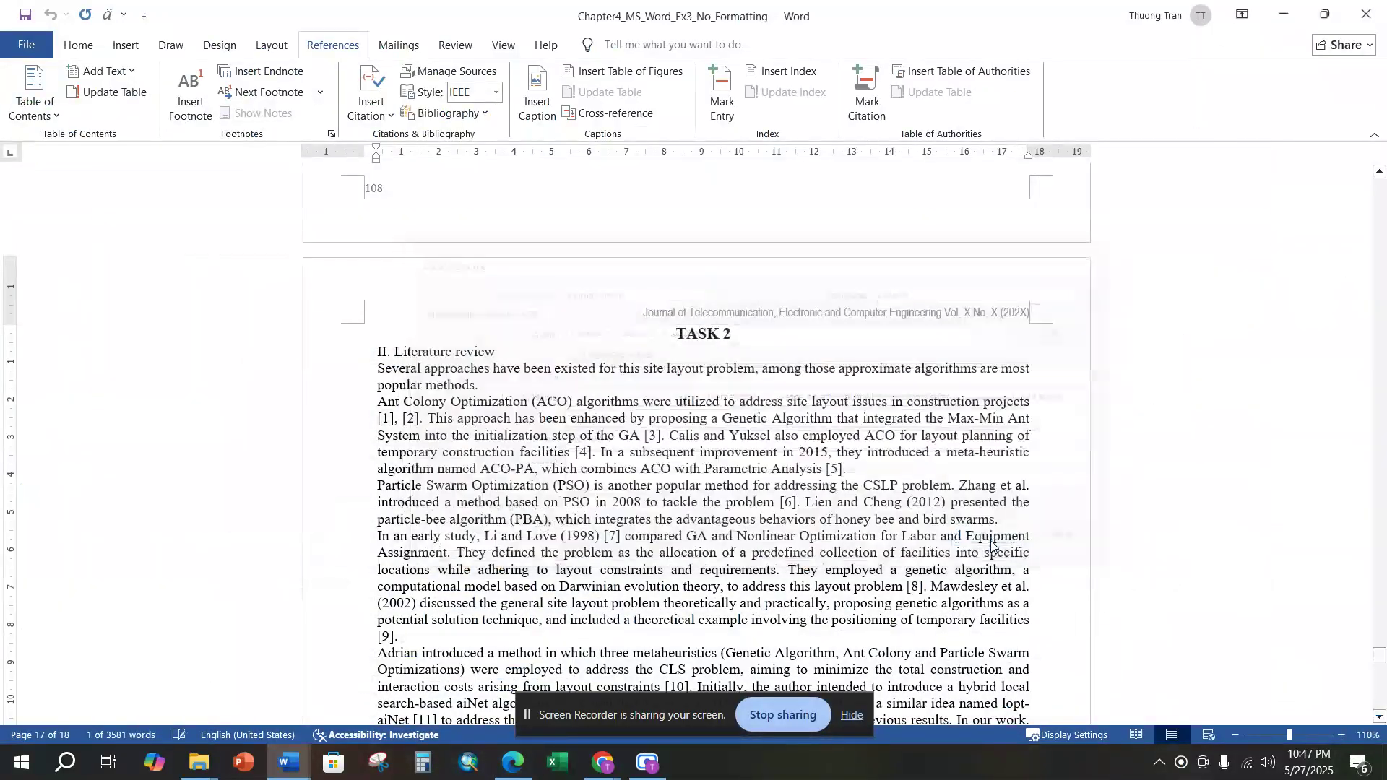
# Step: Open the source behind the inserted [1] citation to review its fields, and close it without changes
pyautogui.click(389, 422)
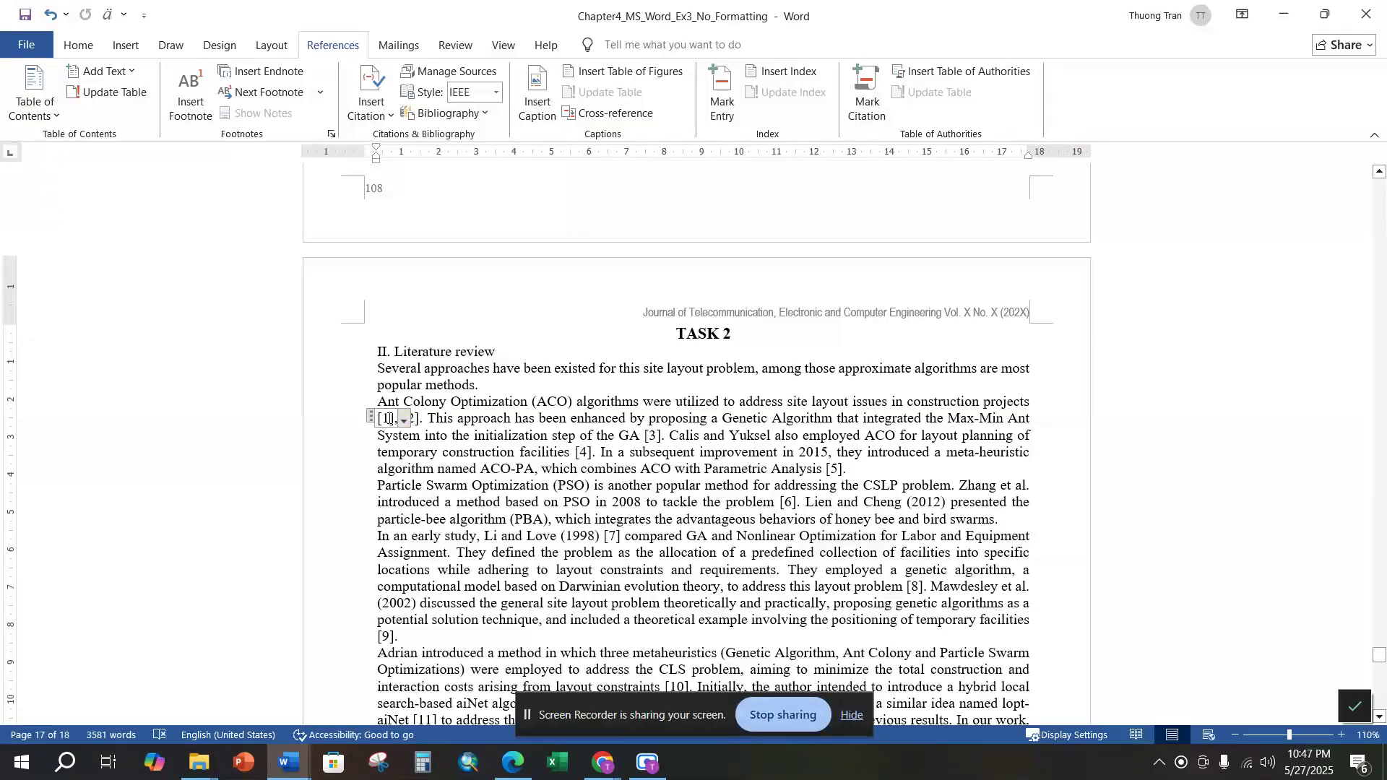
pyautogui.rightClick(390, 419)
pyautogui.click(450, 576)
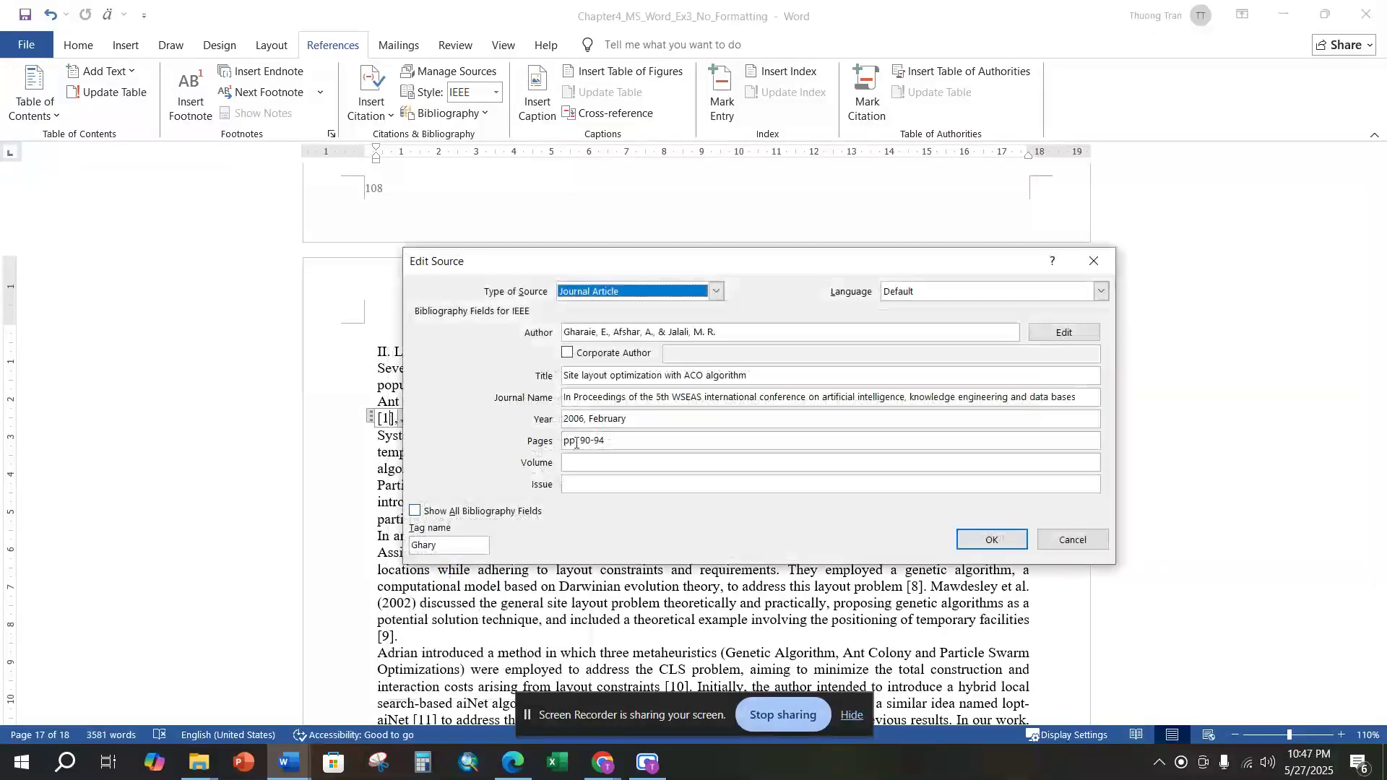
pyautogui.click(1094, 261)
pyautogui.click(474, 436)
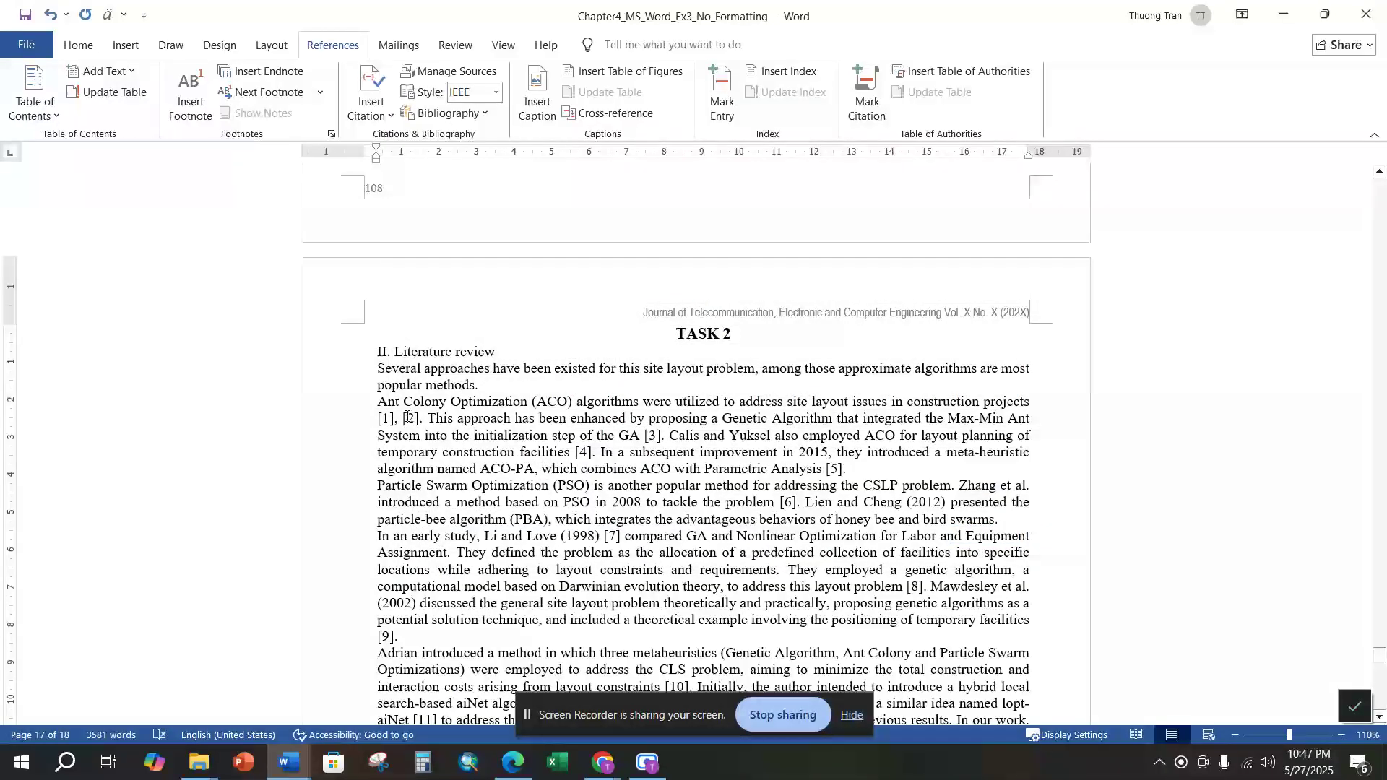
# Step: Copy the second title in the References list, "The application of the ant colony optimization algorithm to the construction site layout planning problem"
pyautogui.click(407, 418)
pyautogui.doubleClick(412, 419)
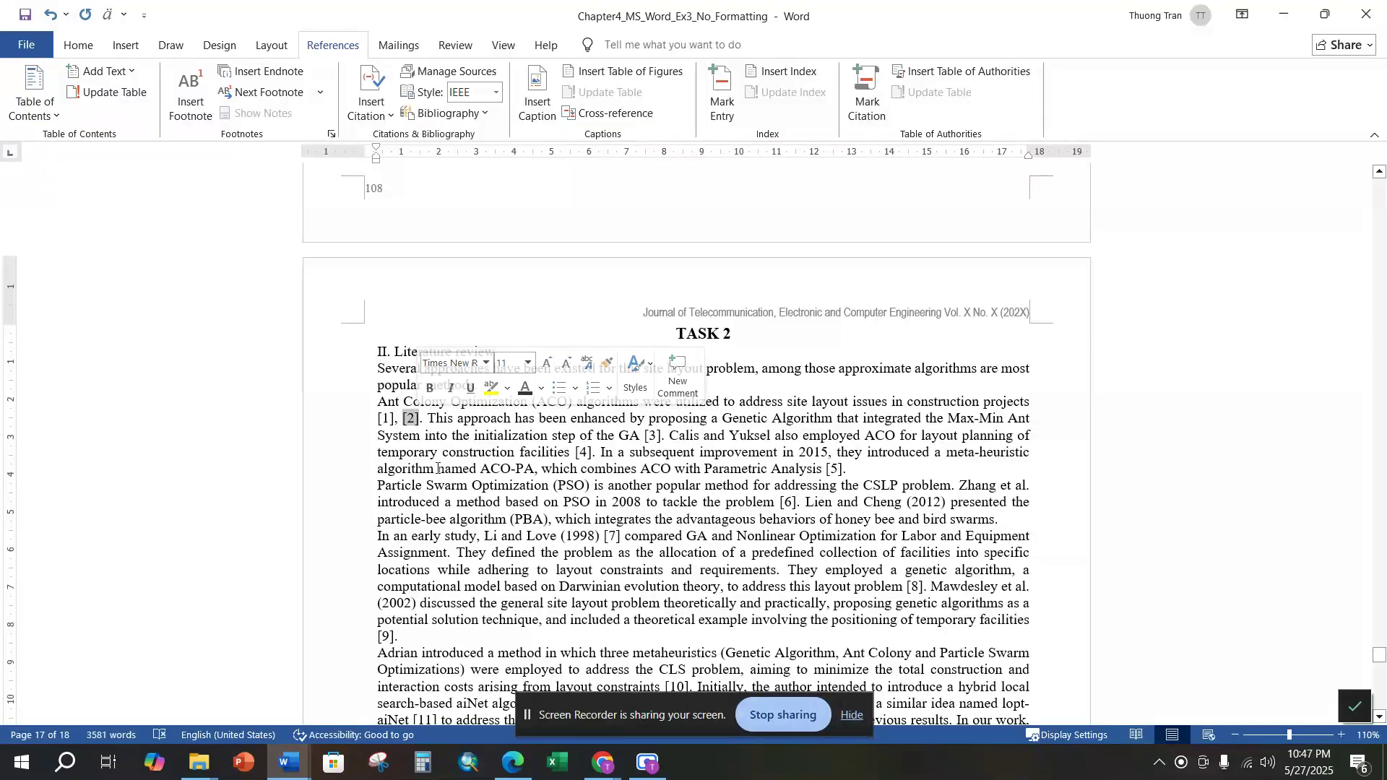
pyautogui.scroll(-8, 498, 471)
pyautogui.click(436, 290)
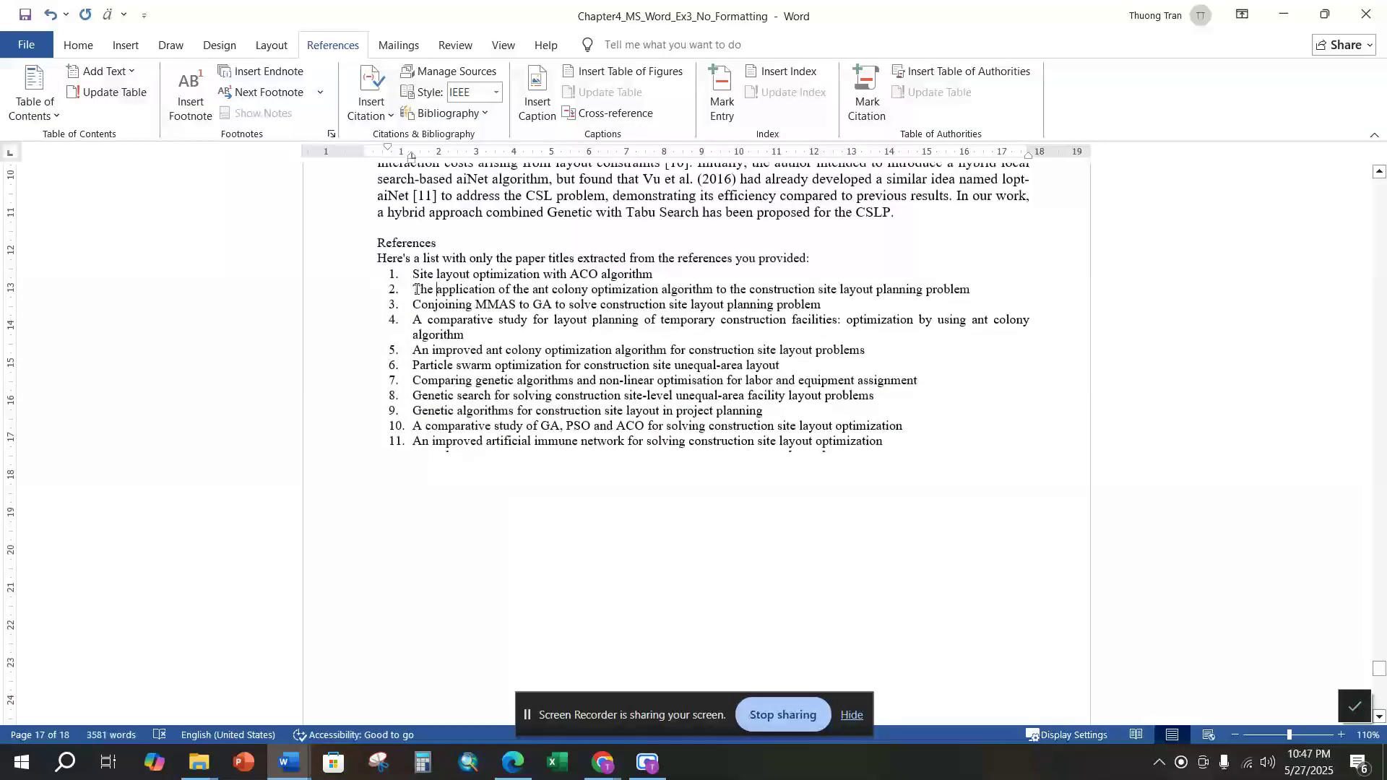
pyautogui.moveTo(412, 290); pyautogui.dragTo(973, 289)
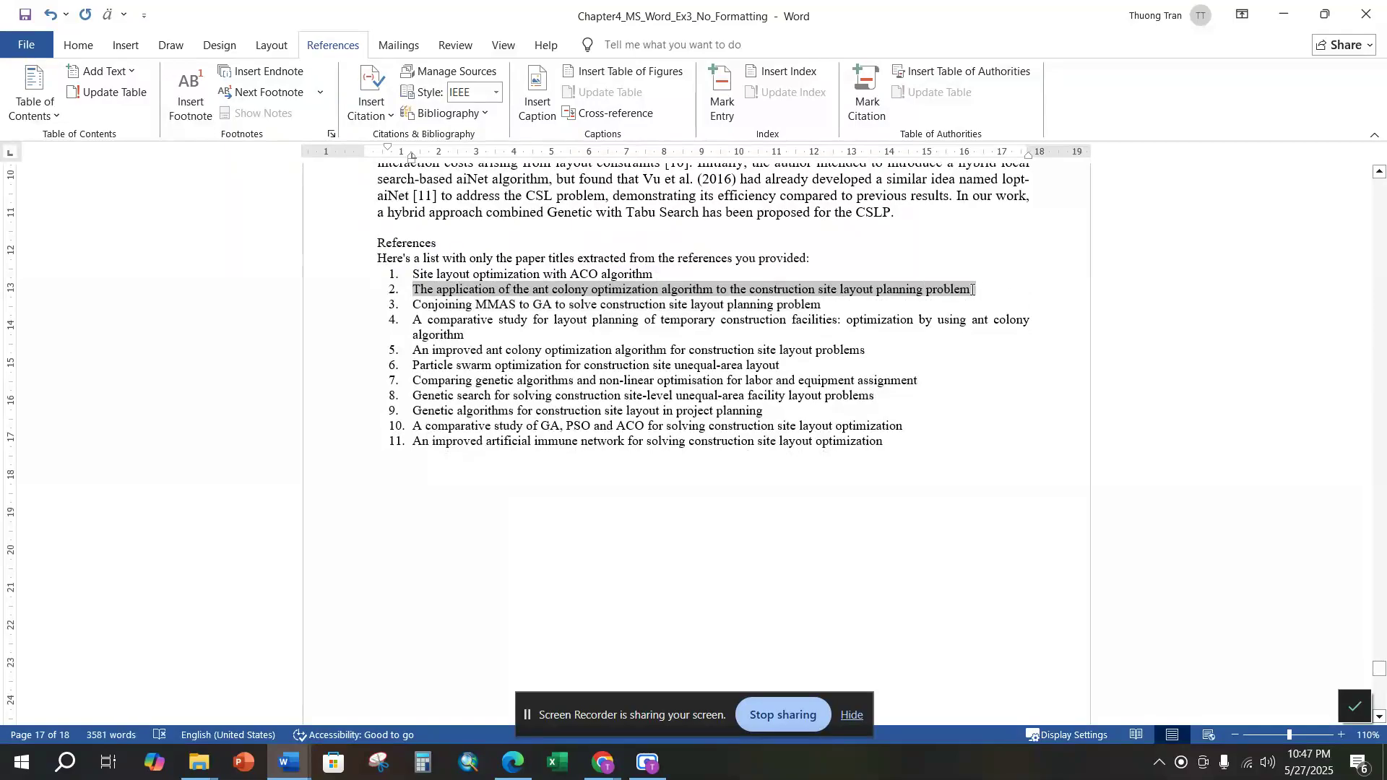
pyautogui.rightClick(895, 290)
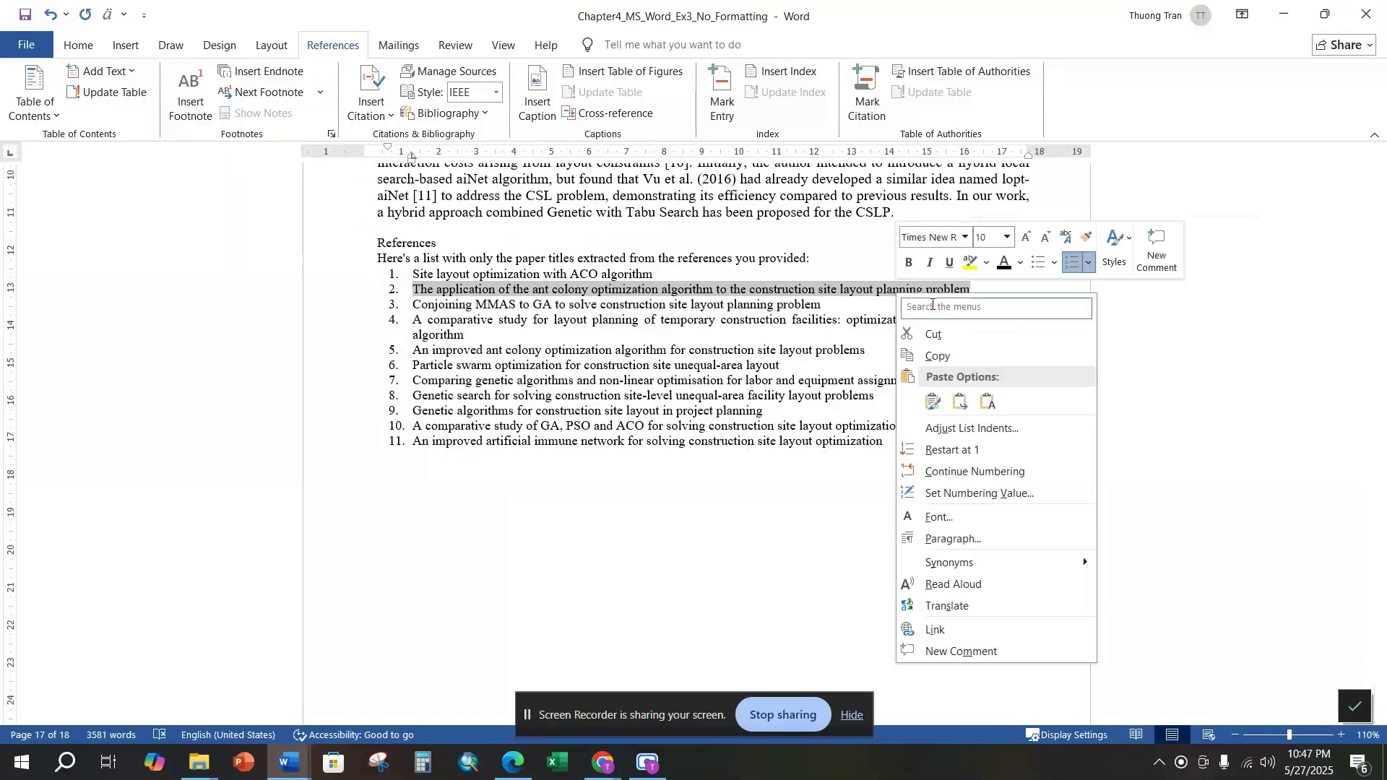
pyautogui.click(936, 354)
# Step: Search Google Scholar for the copied second reference title and open the found paper's citation formats
pyautogui.moveTo(604, 762)
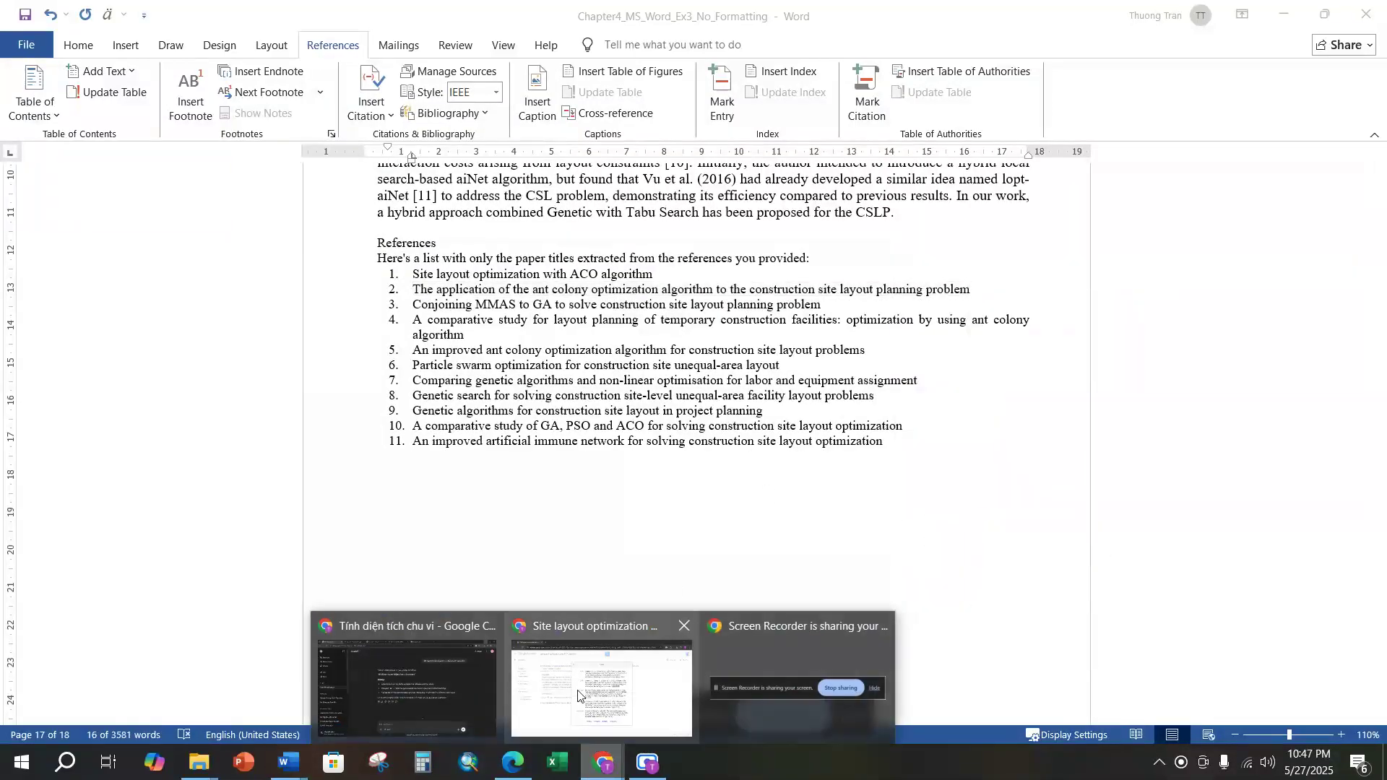
pyautogui.click(578, 691)
pyautogui.click(478, 190)
pyautogui.tripleClick(217, 109)
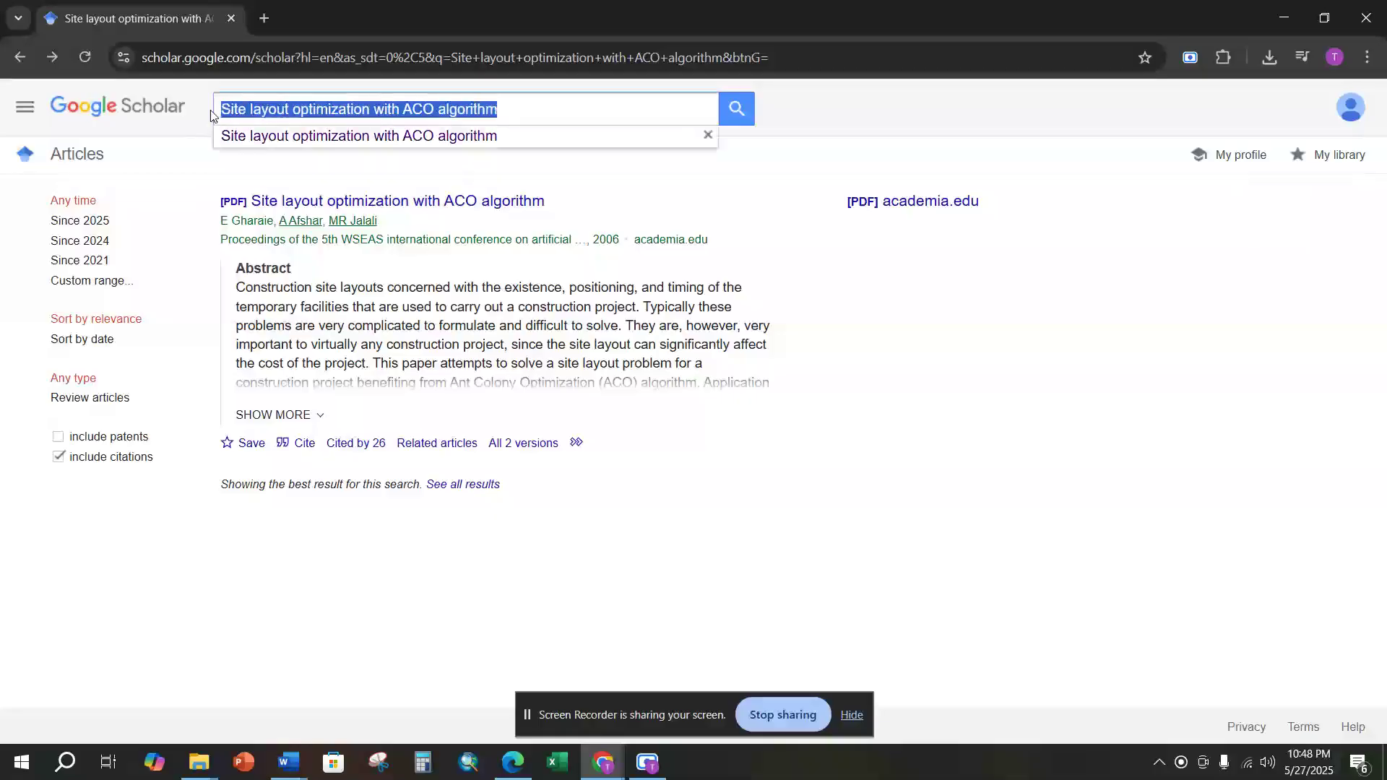
pyautogui.hotkey('ctrl', 'v')
pyautogui.press('Return')
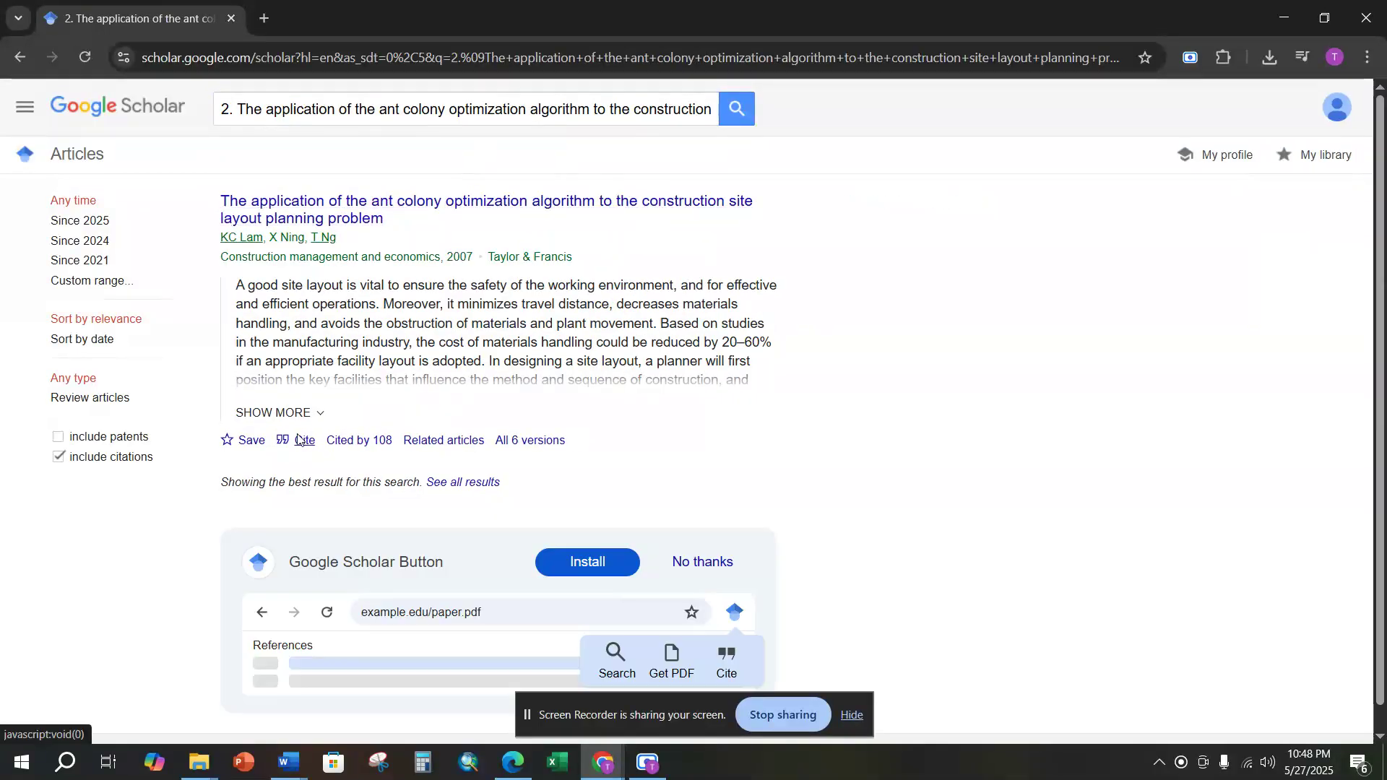
pyautogui.click(302, 441)
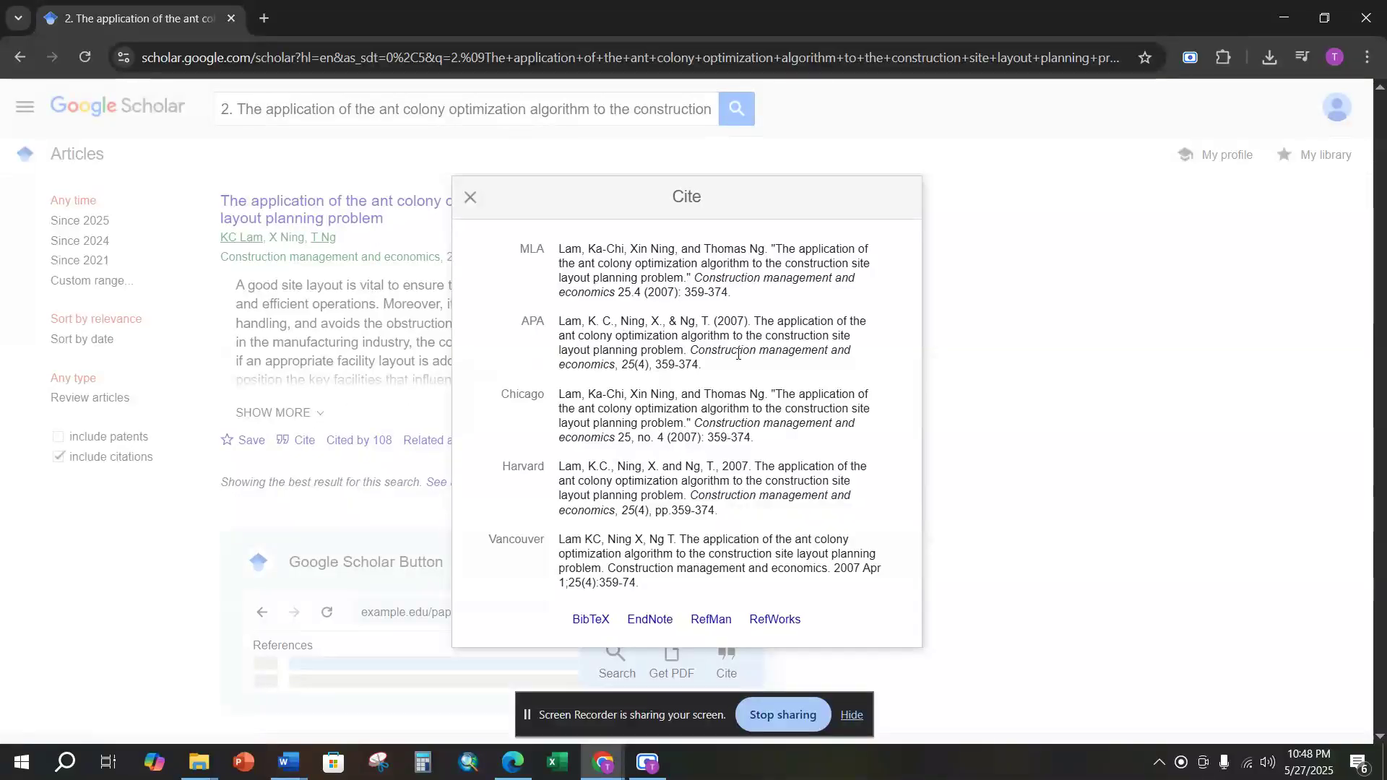
# Step: Switch to the Chapter4_MS_Word_Ex3_No_Formatting document in Word and start a new citation source replacing the plain-text [2] in Task 2
pyautogui.click(288, 762)
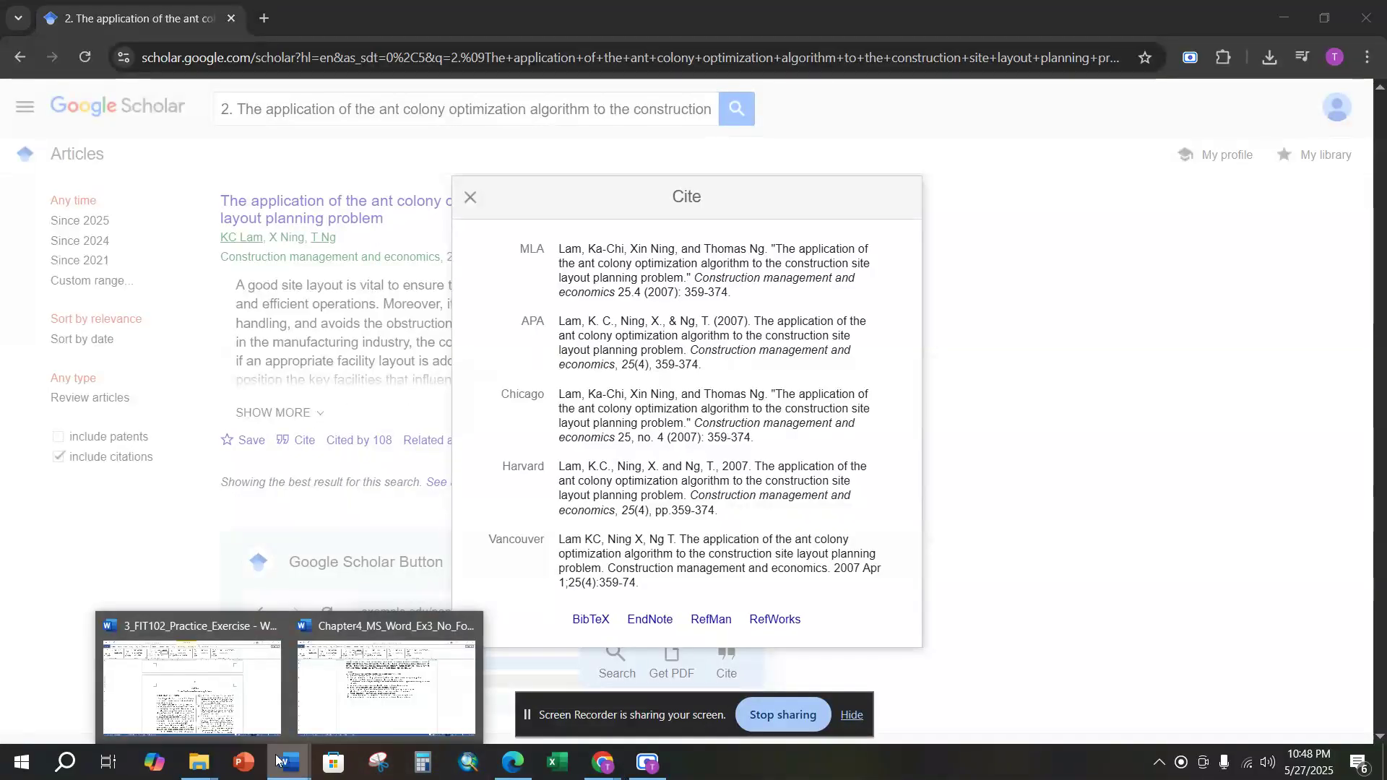
pyautogui.click(260, 658)
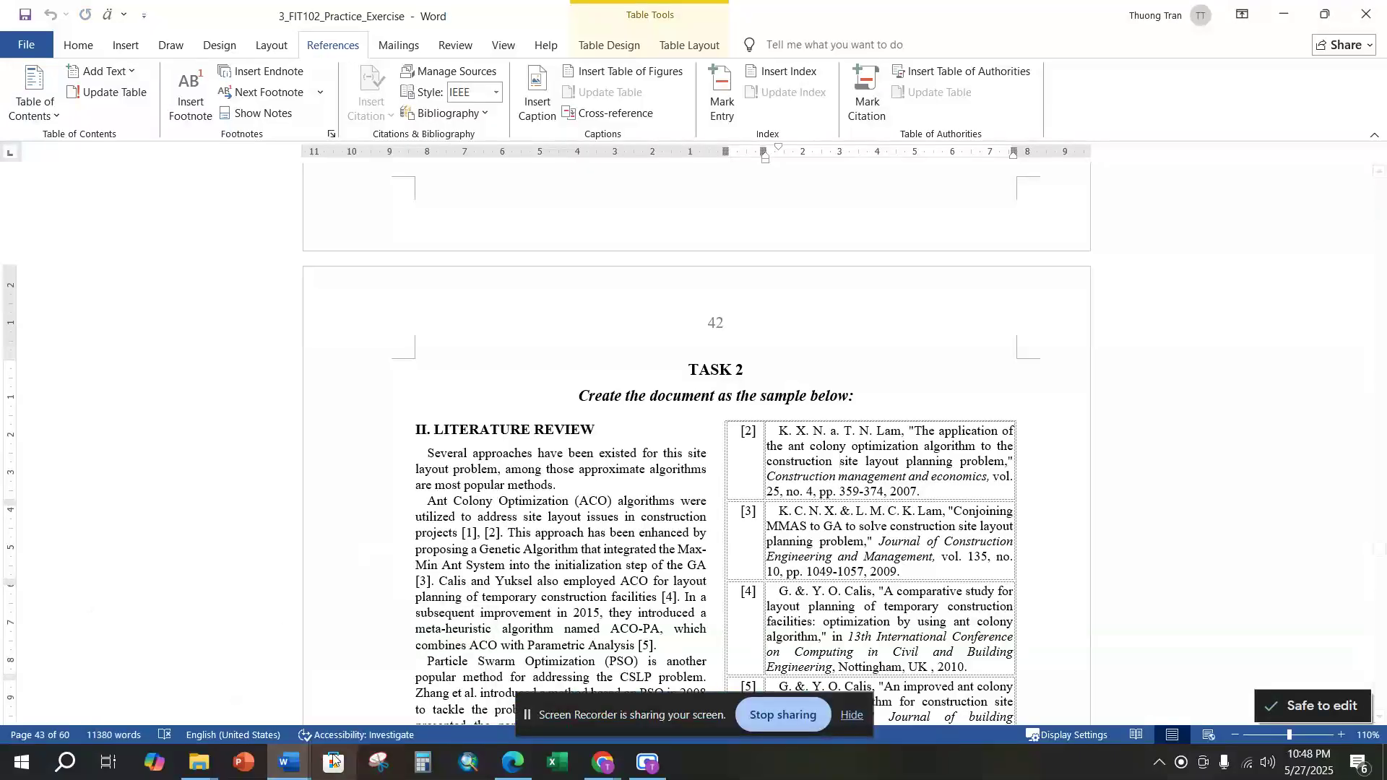
pyautogui.click(1273, 15)
pyautogui.click(299, 757)
pyautogui.click(396, 669)
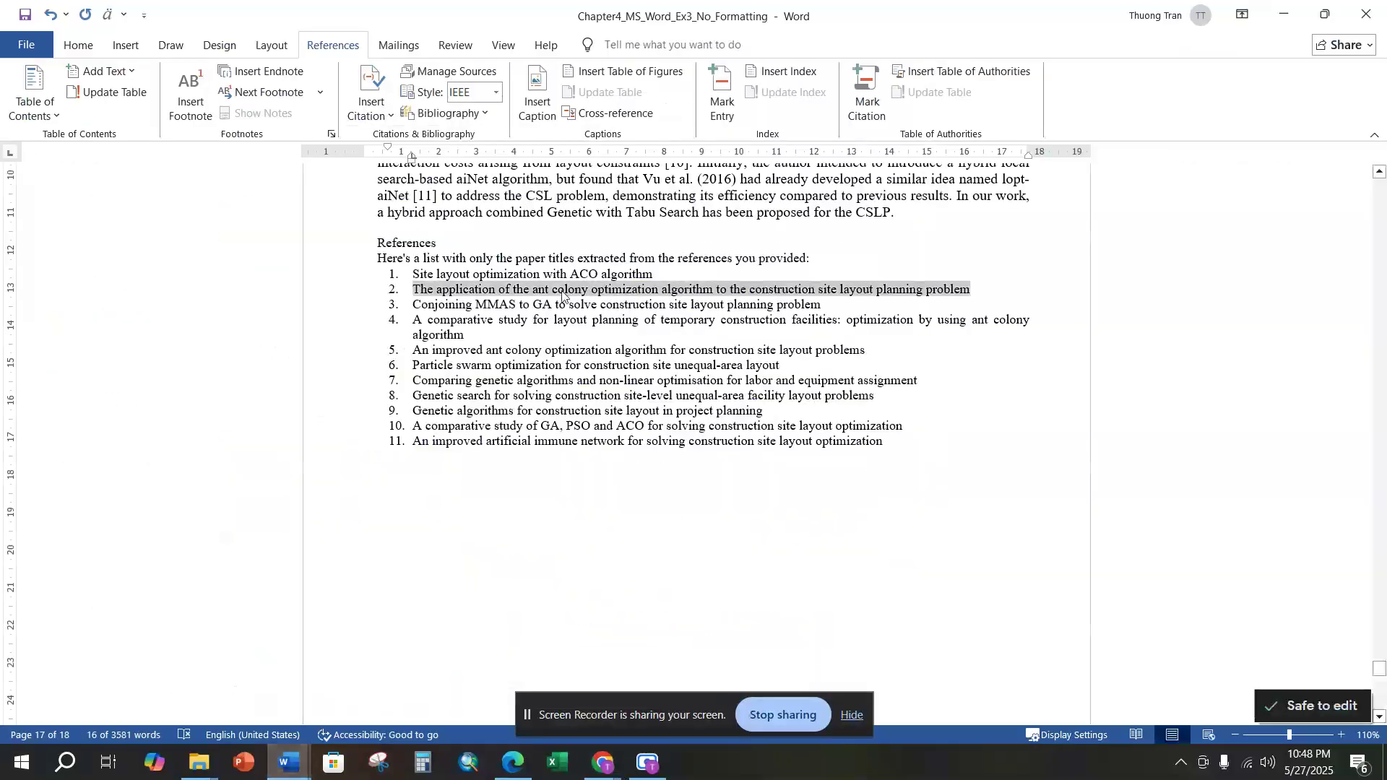
pyautogui.scroll(8, 576, 311)
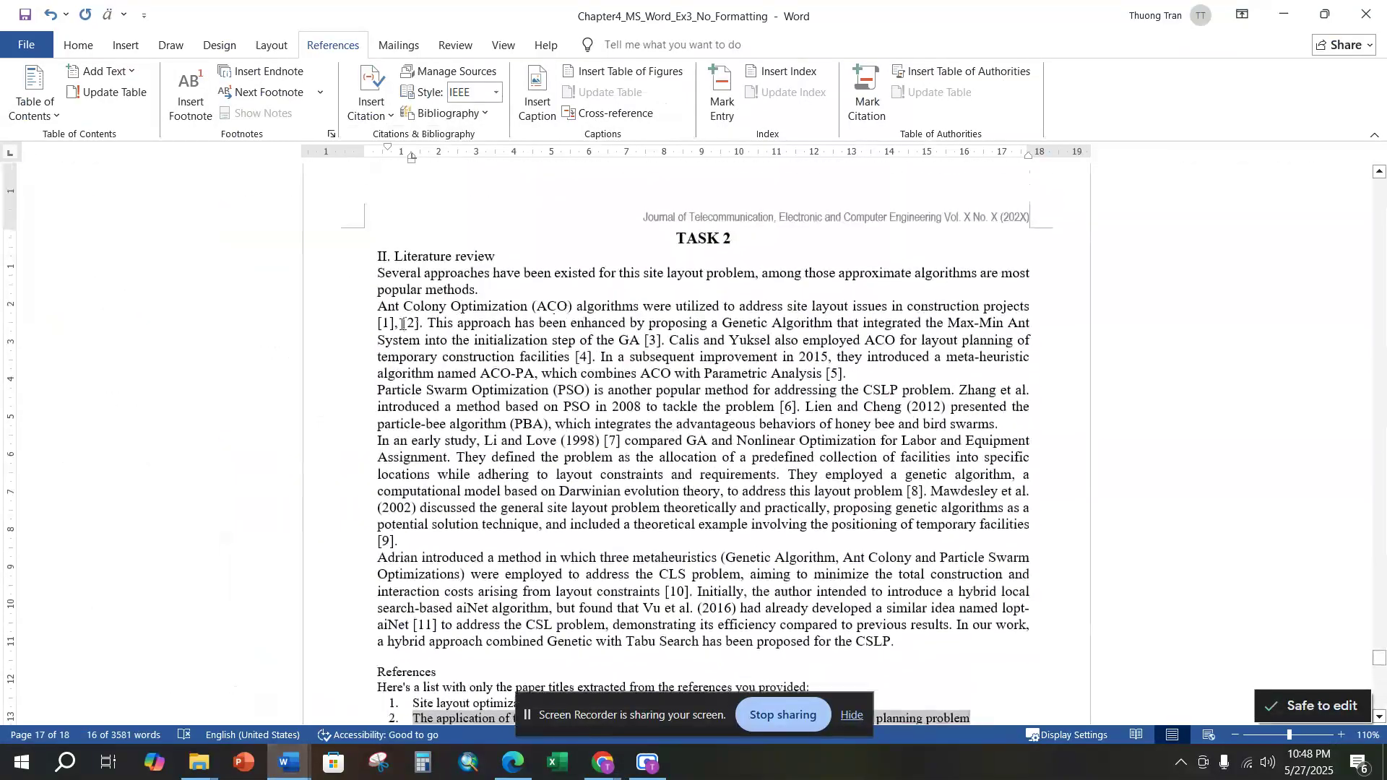
pyautogui.moveTo(403, 323); pyautogui.dragTo(424, 322)
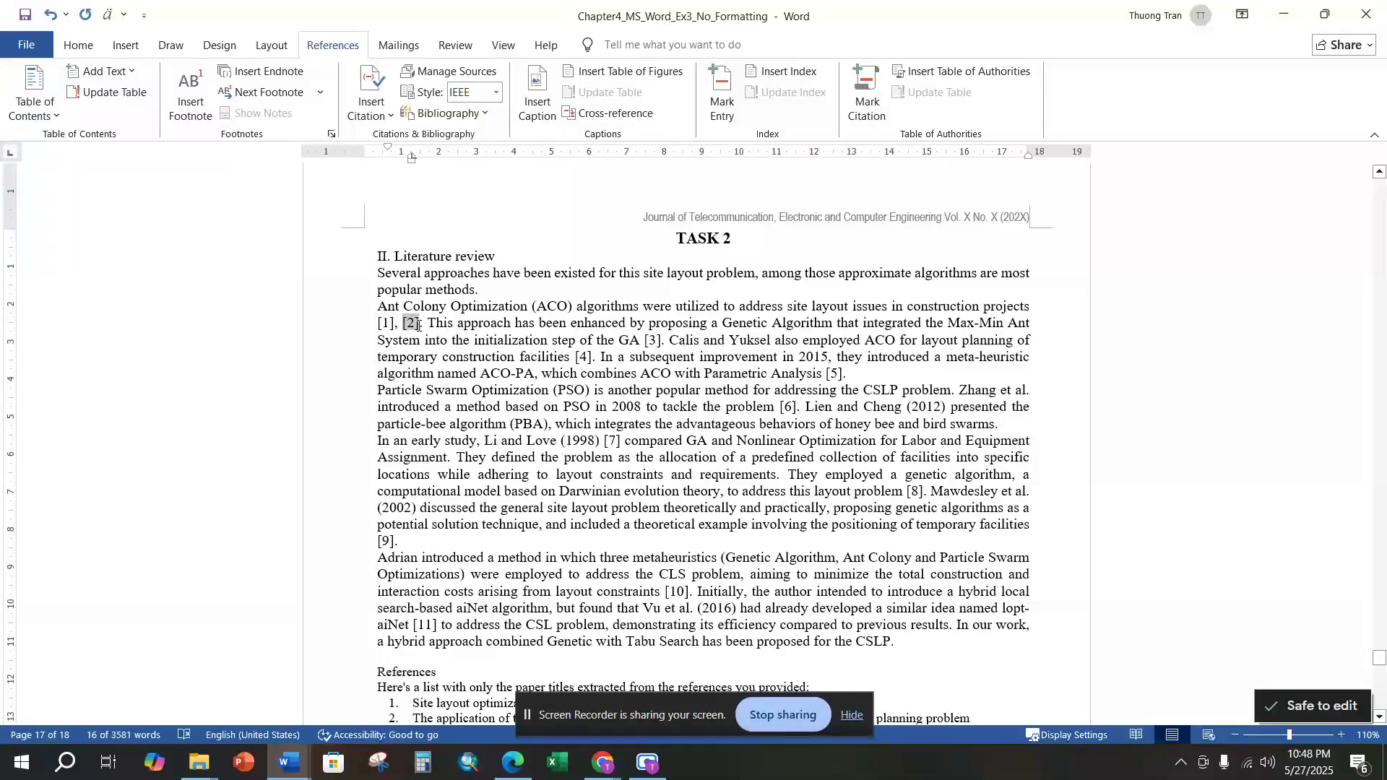
pyautogui.click(371, 101)
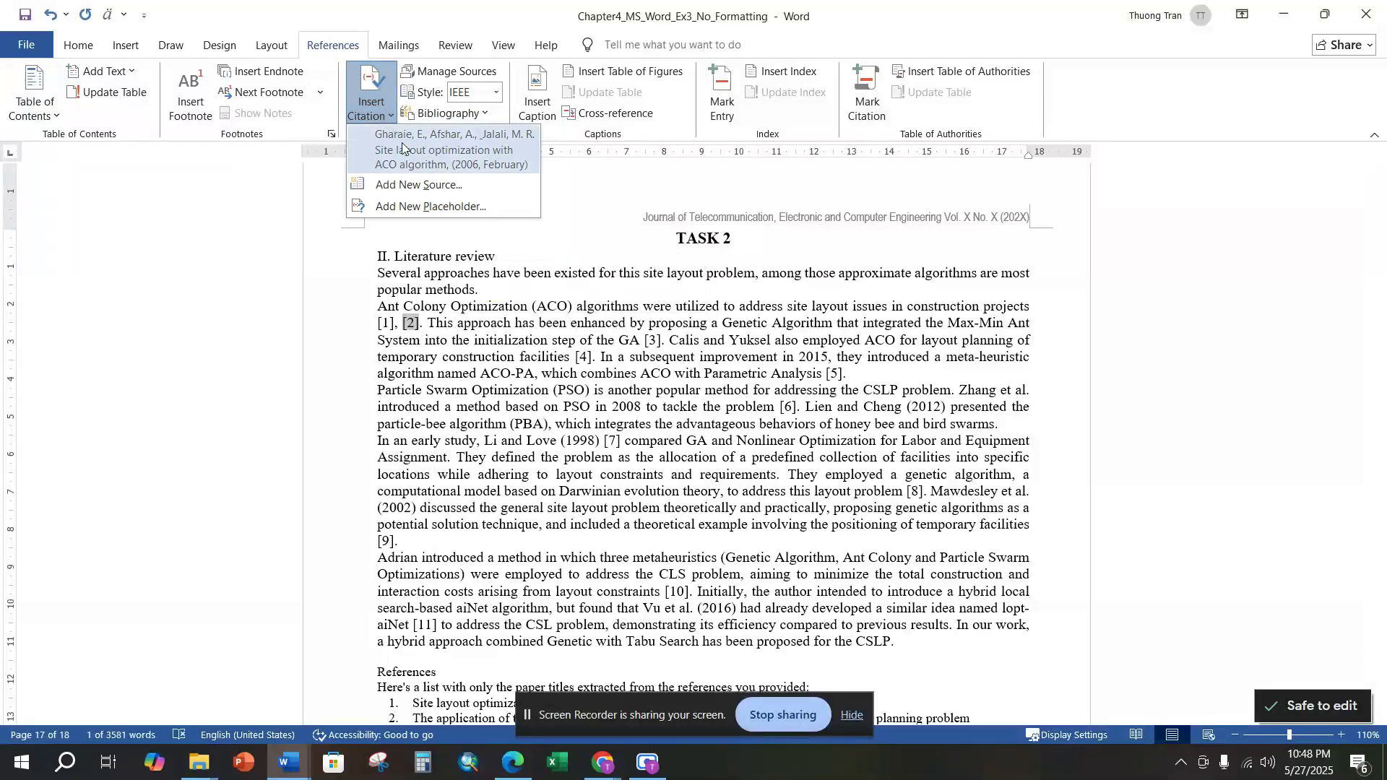
pyautogui.click(410, 186)
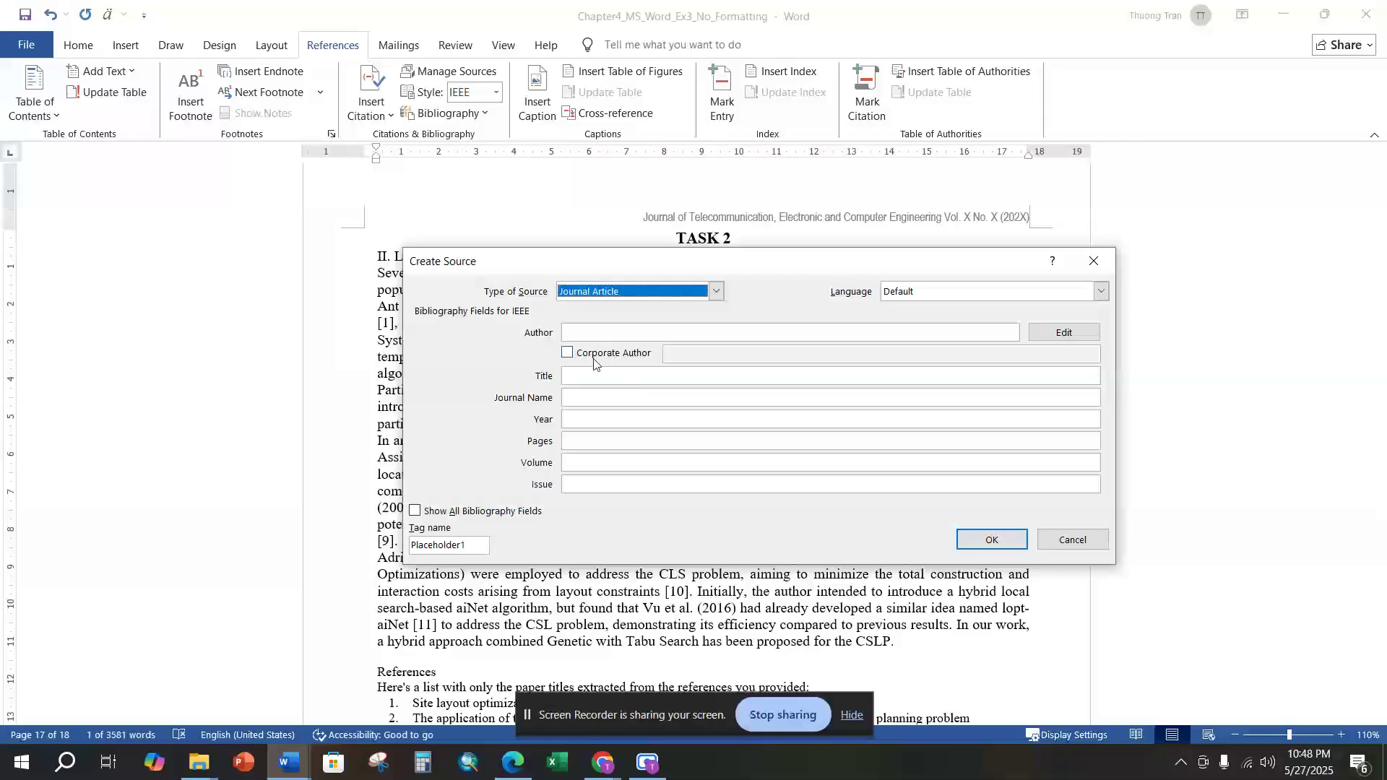
# Step: Paste "The application of the ant colony optimization algorithm to the construction site layout planning problem" as the source's title, without its list number
pyautogui.click(580, 374)
pyautogui.hotkey('ctrl', 'v')
pyautogui.moveTo(604, 376); pyautogui.dragTo(489, 376)
pyautogui.press('BackSpace')
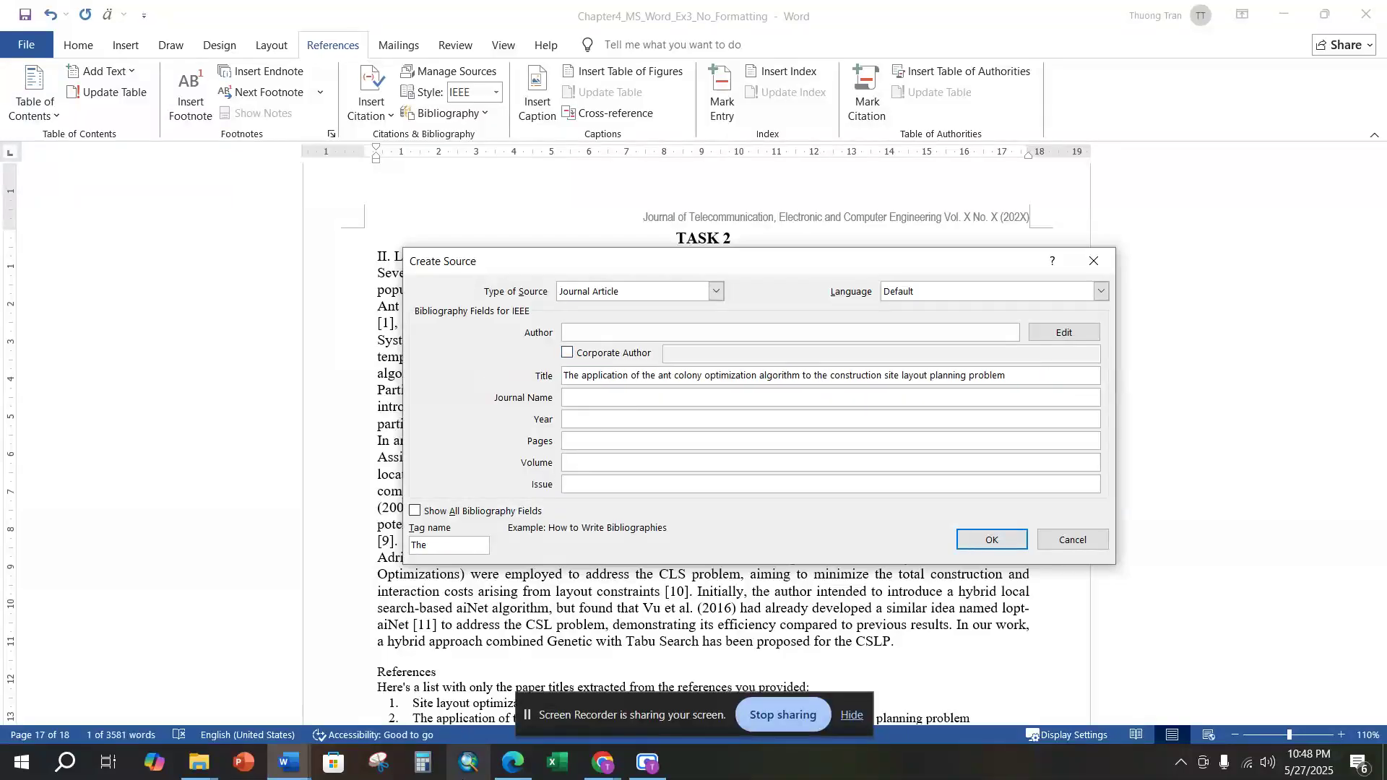
# Step: Copy the authors from the paper's APA entry on Google Scholar into the source's author field
pyautogui.moveTo(626, 768)
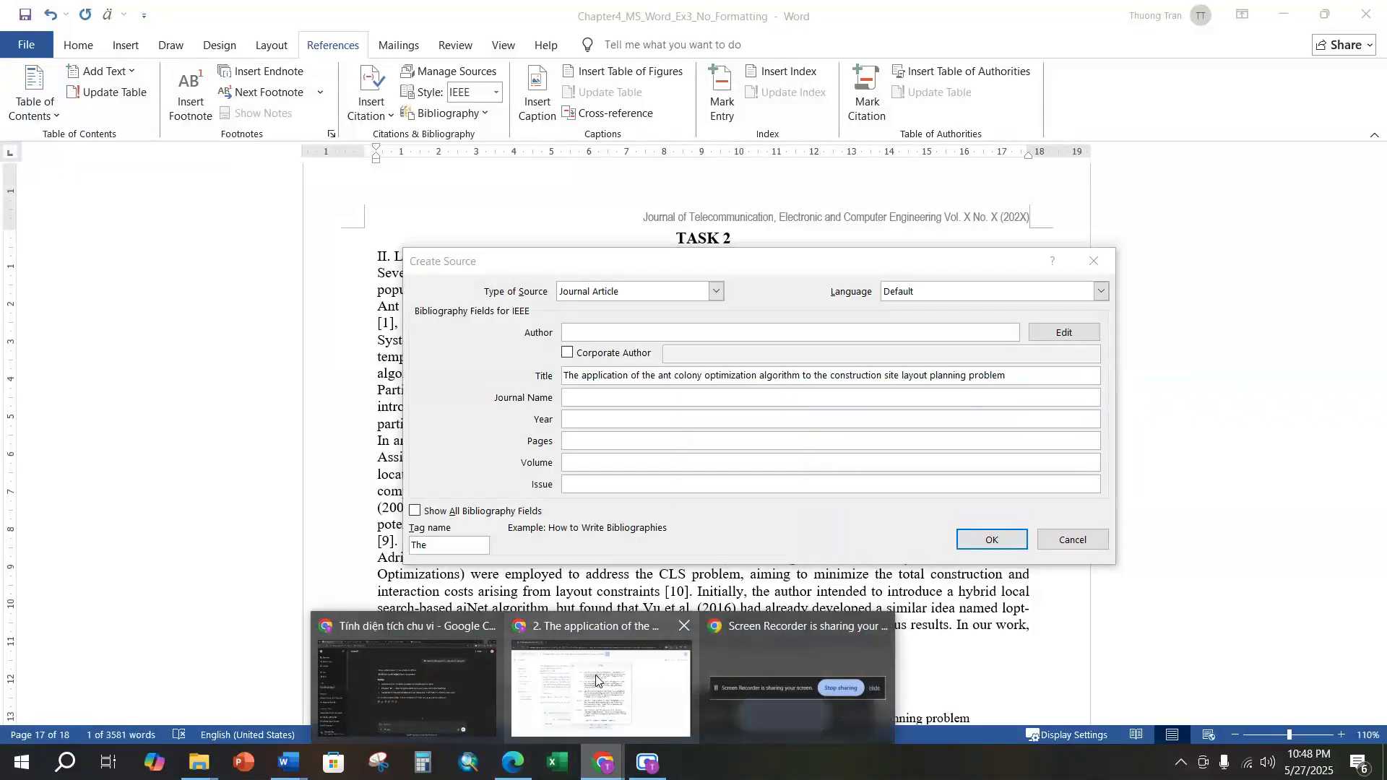
pyautogui.click(618, 585)
pyautogui.click(560, 324)
pyautogui.moveTo(710, 322); pyautogui.dragTo(552, 327)
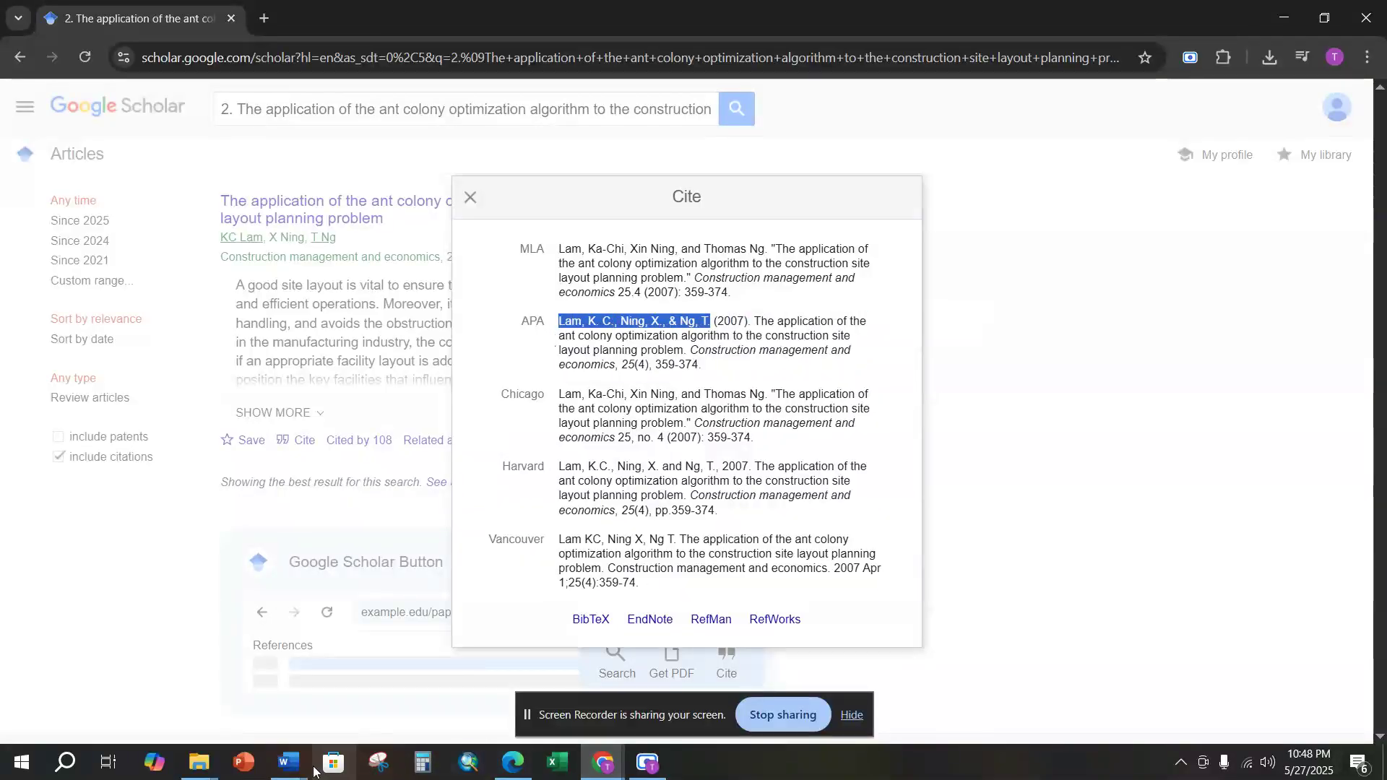
pyautogui.click(288, 763)
pyautogui.click(350, 713)
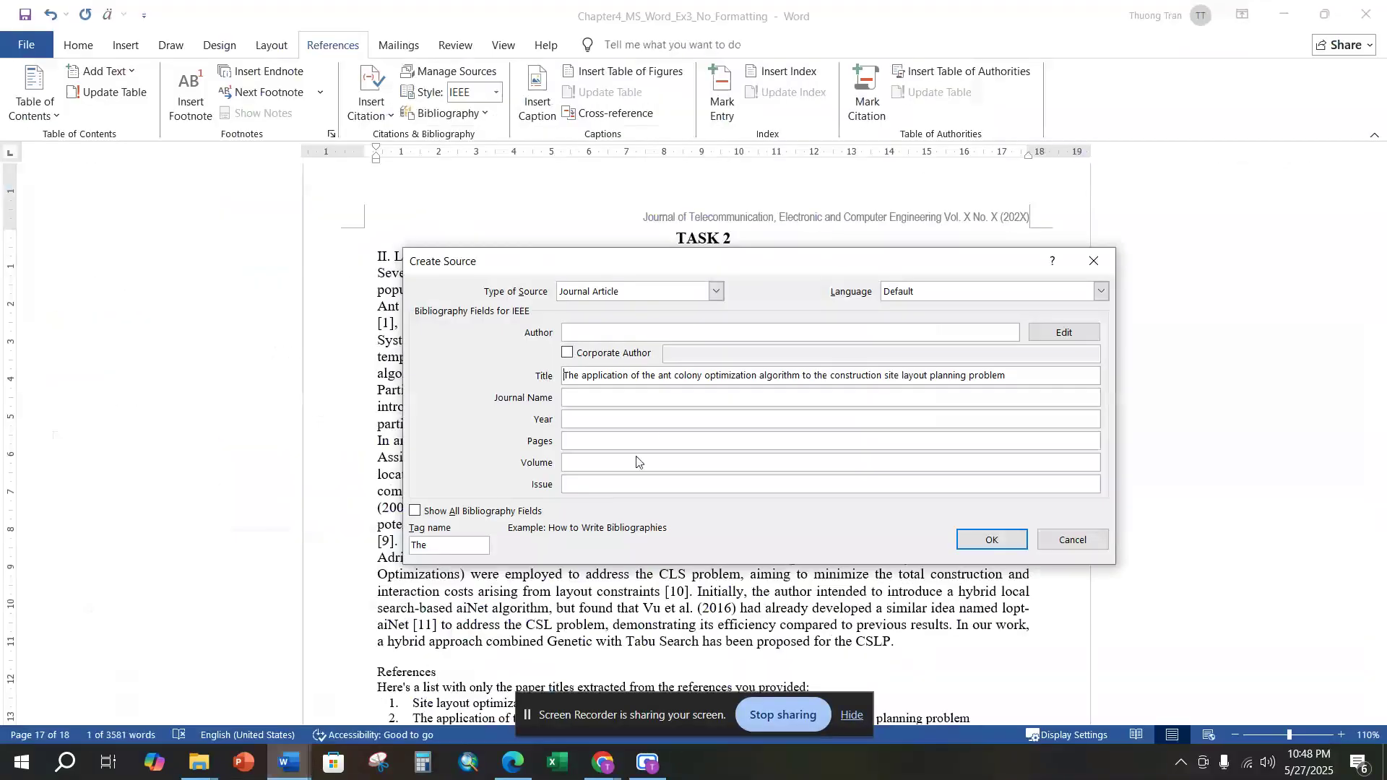
pyautogui.click(589, 333)
pyautogui.hotkey('ctrl', 'v')
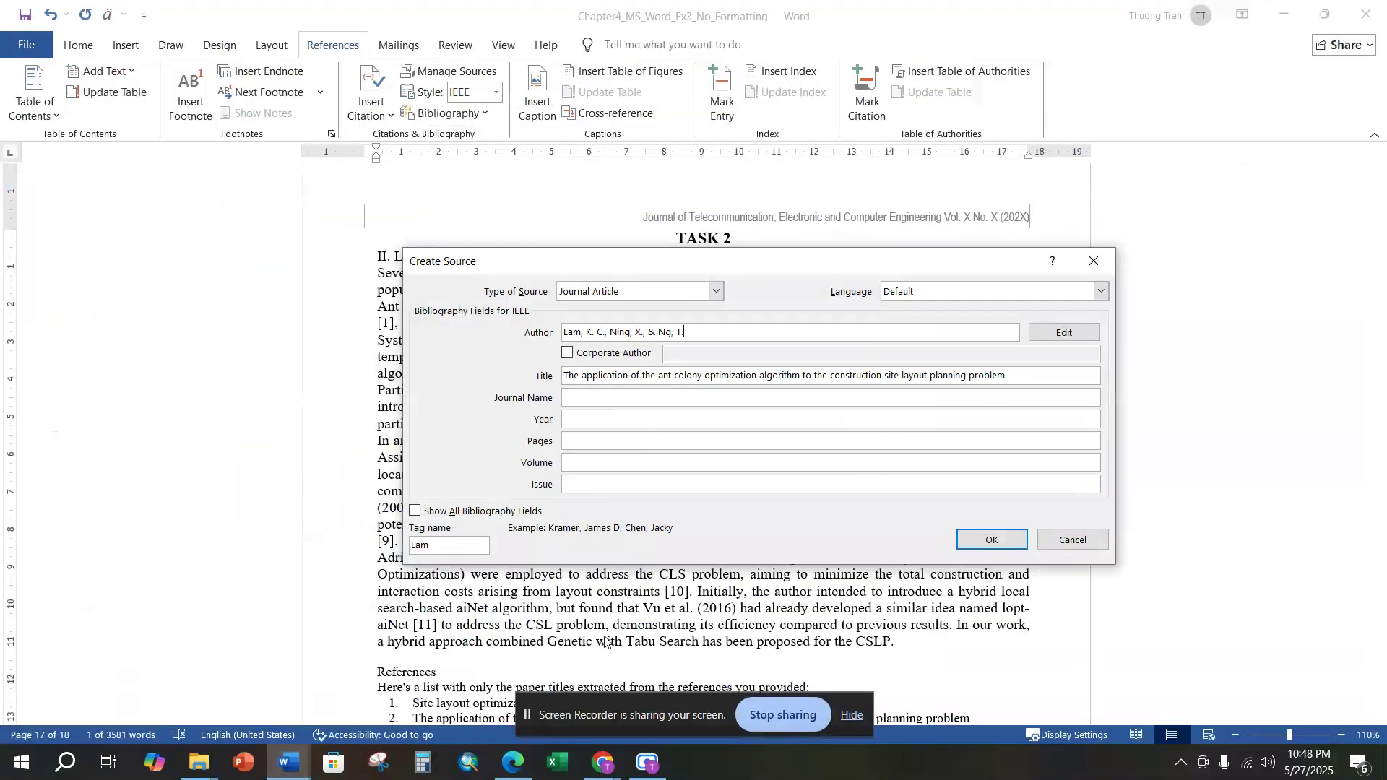
# Step: Look up the publication year in the APA entry and set the source's year to 2007
pyautogui.click(604, 763)
pyautogui.click(600, 668)
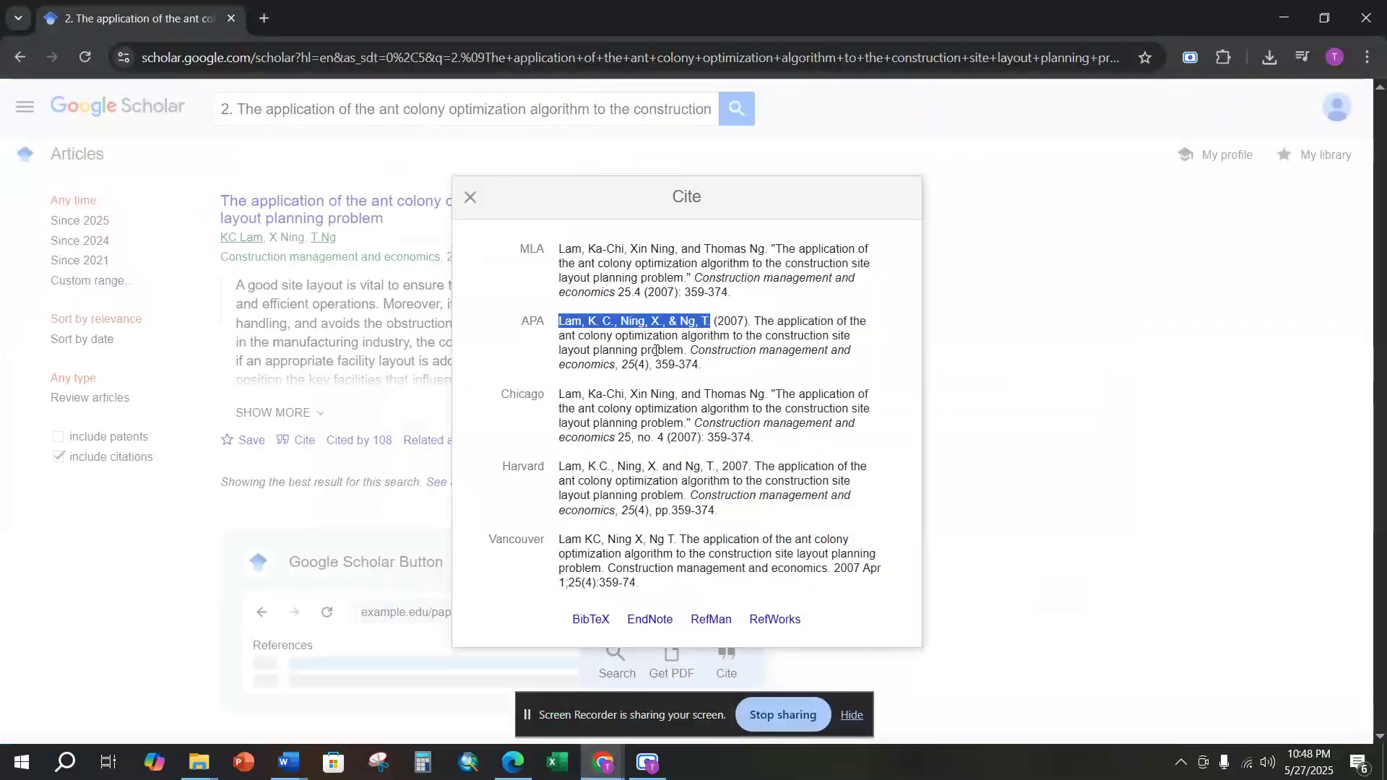
pyautogui.moveTo(717, 321); pyautogui.dragTo(745, 322)
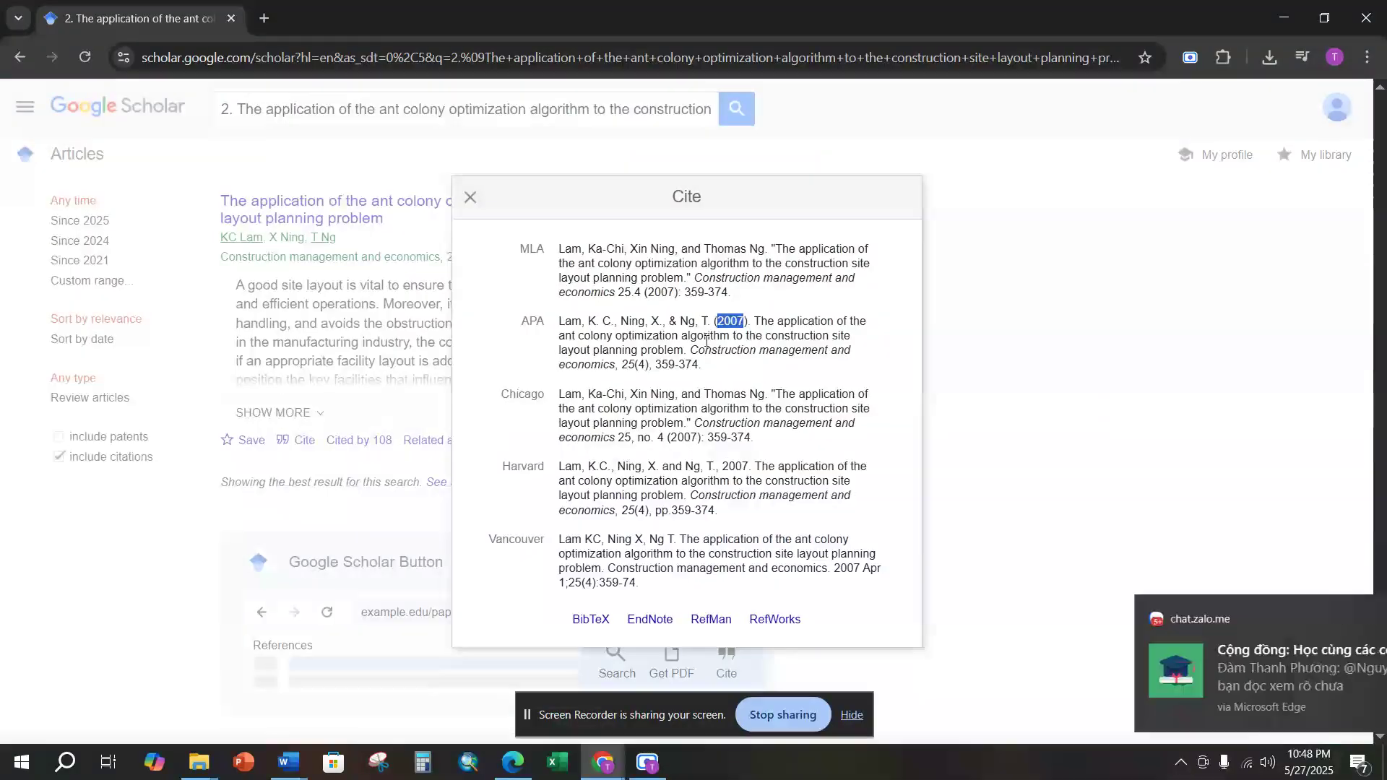
pyautogui.click(1347, 619)
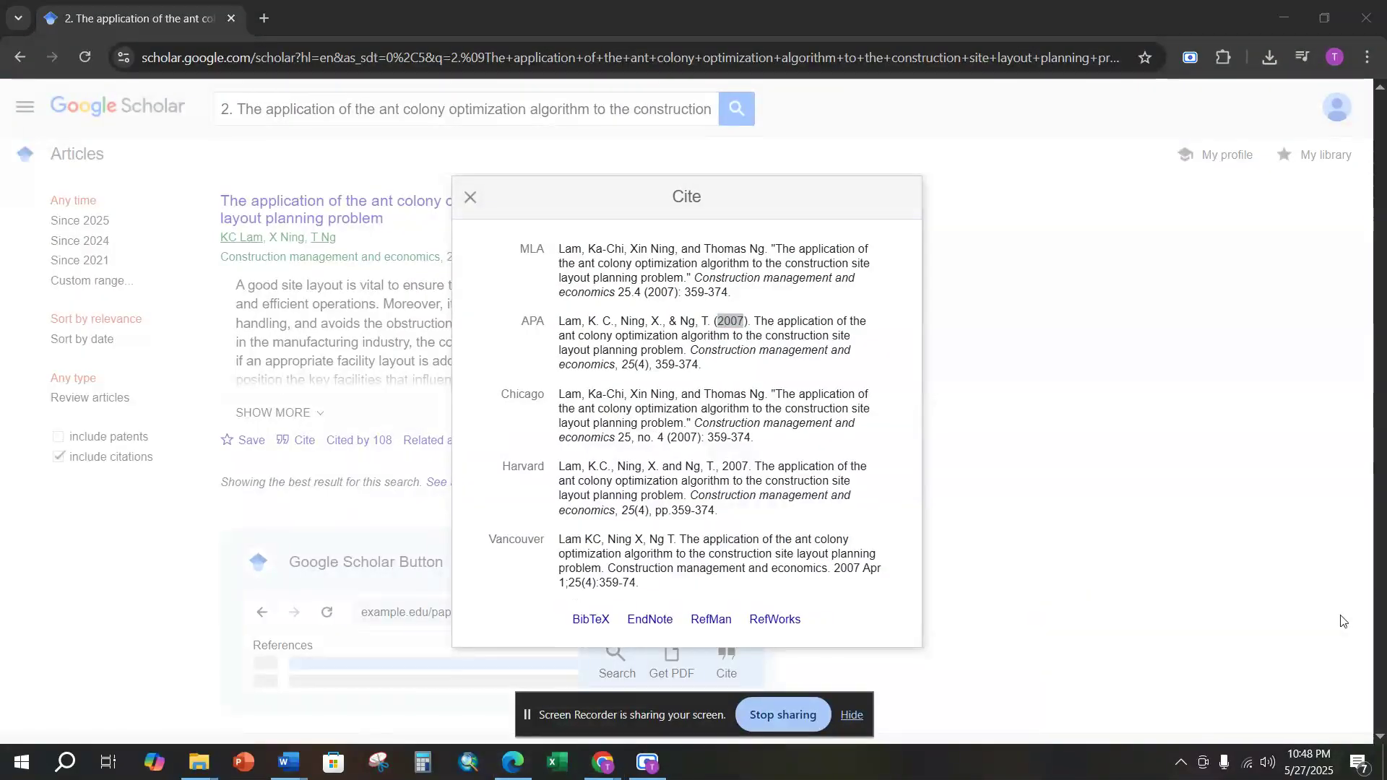
pyautogui.click(289, 763)
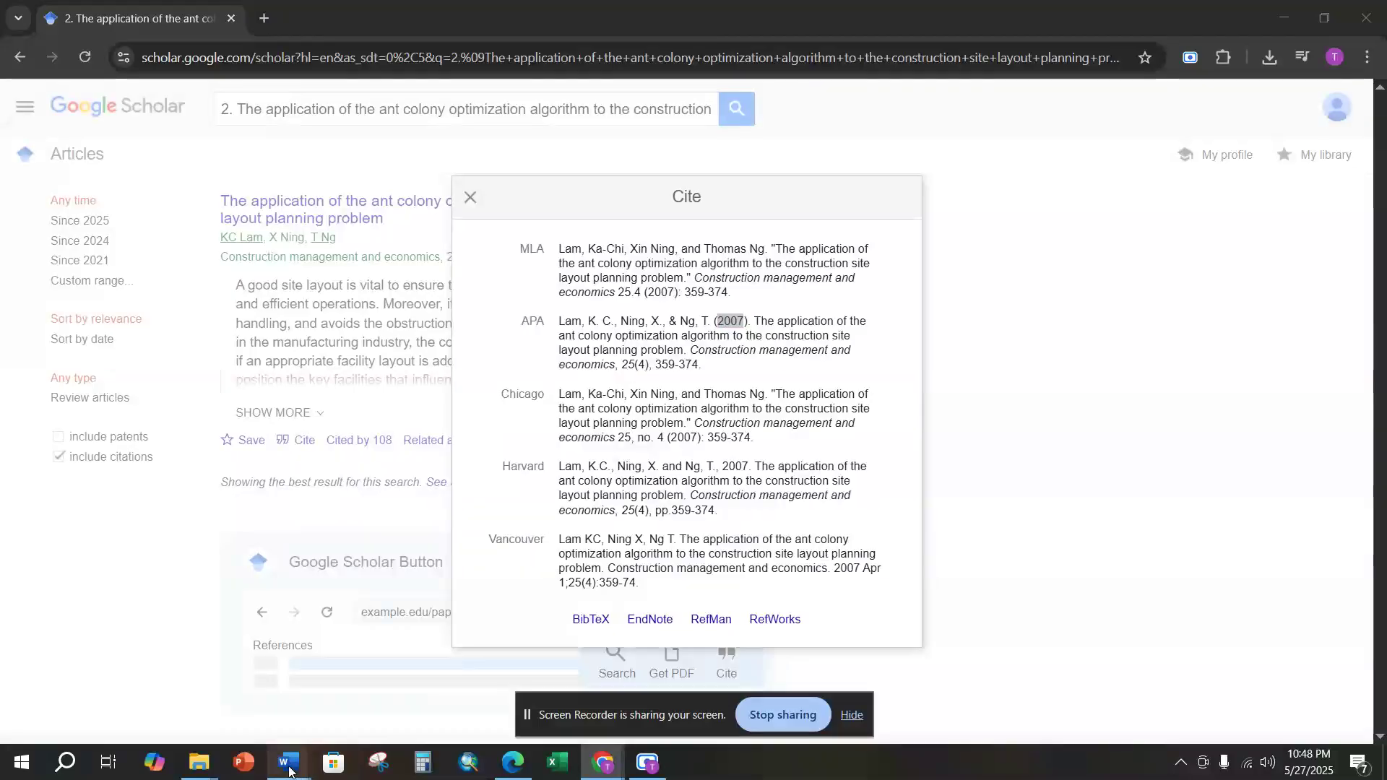
pyautogui.moveTo(278, 727)
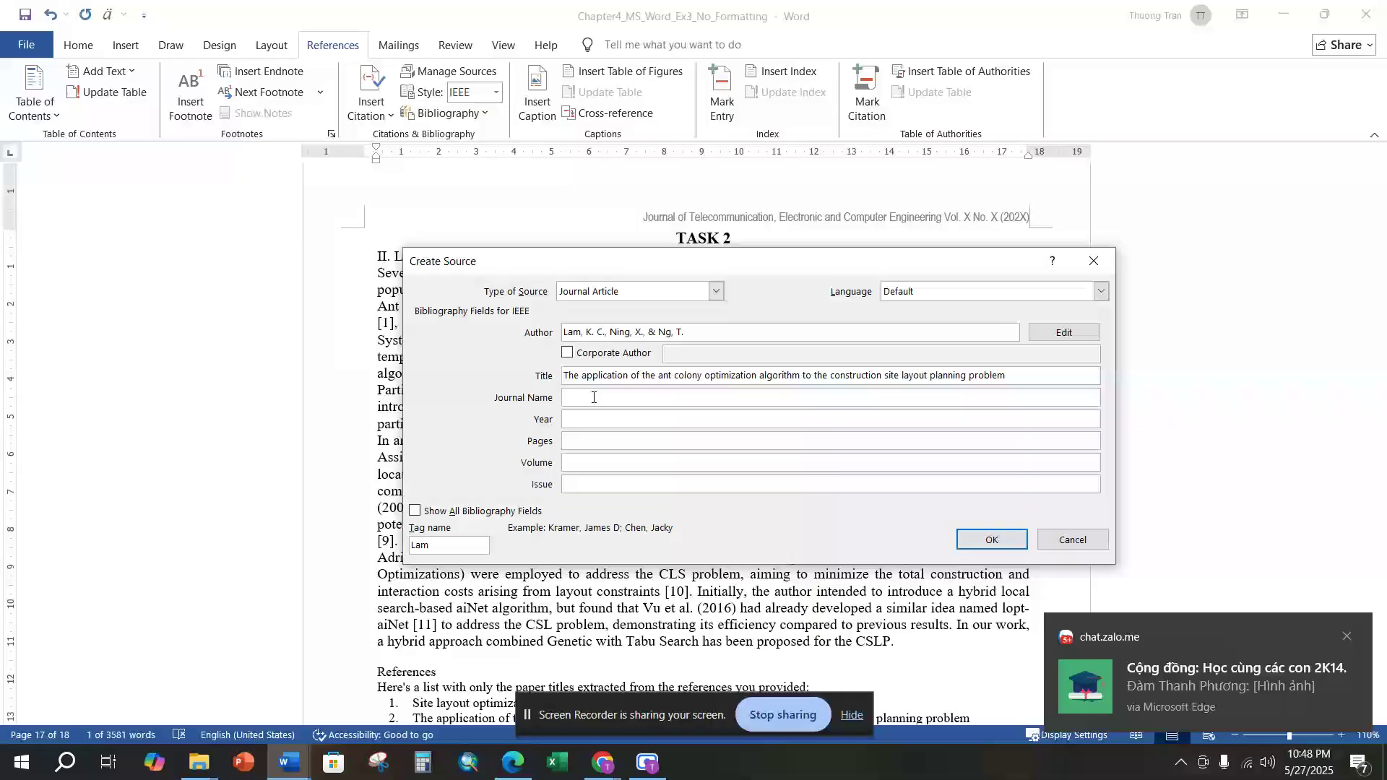
pyautogui.click(593, 396)
pyautogui.click(588, 418)
pyautogui.write('2007')
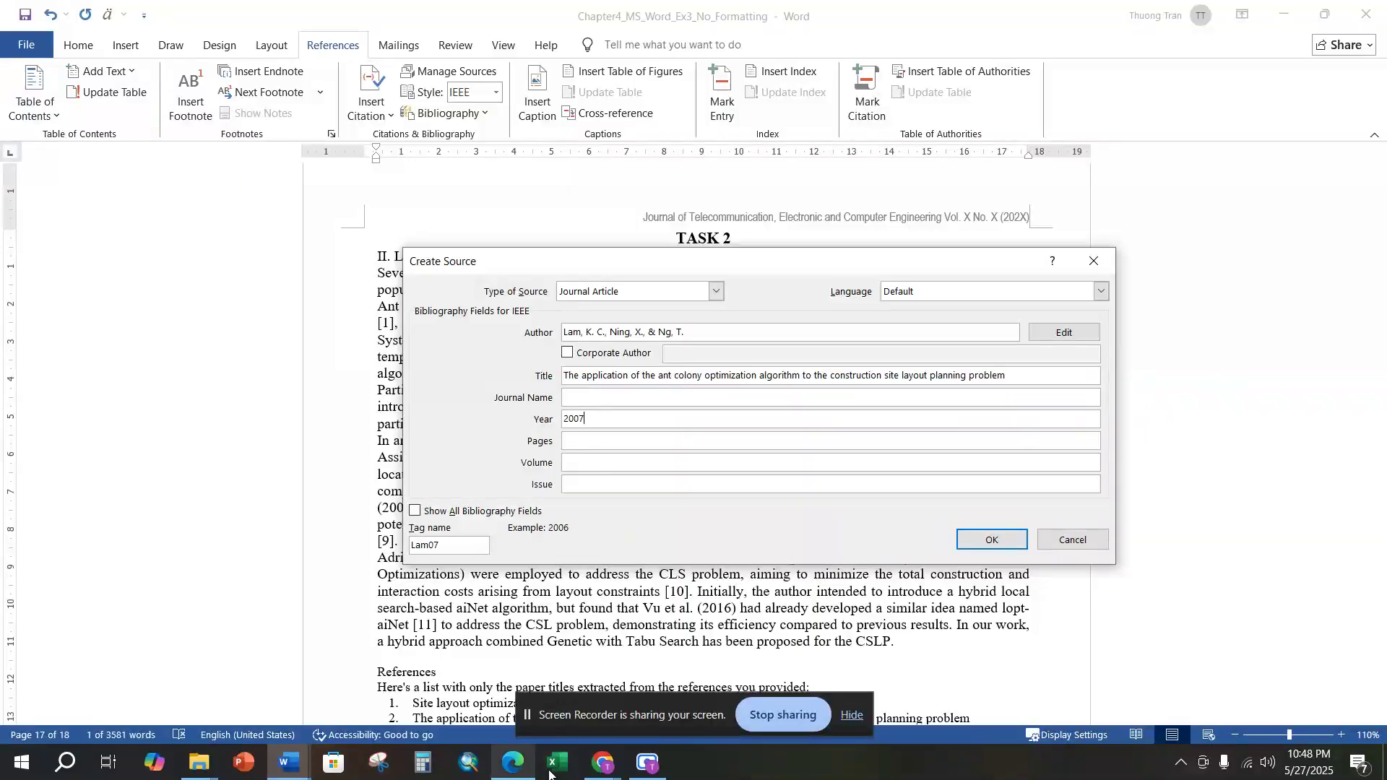
# Step: Copy "Construction management and economics, 25(4), 359-374" from the paper's APA entry on Google Scholar
pyautogui.click(603, 762)
pyautogui.click(586, 687)
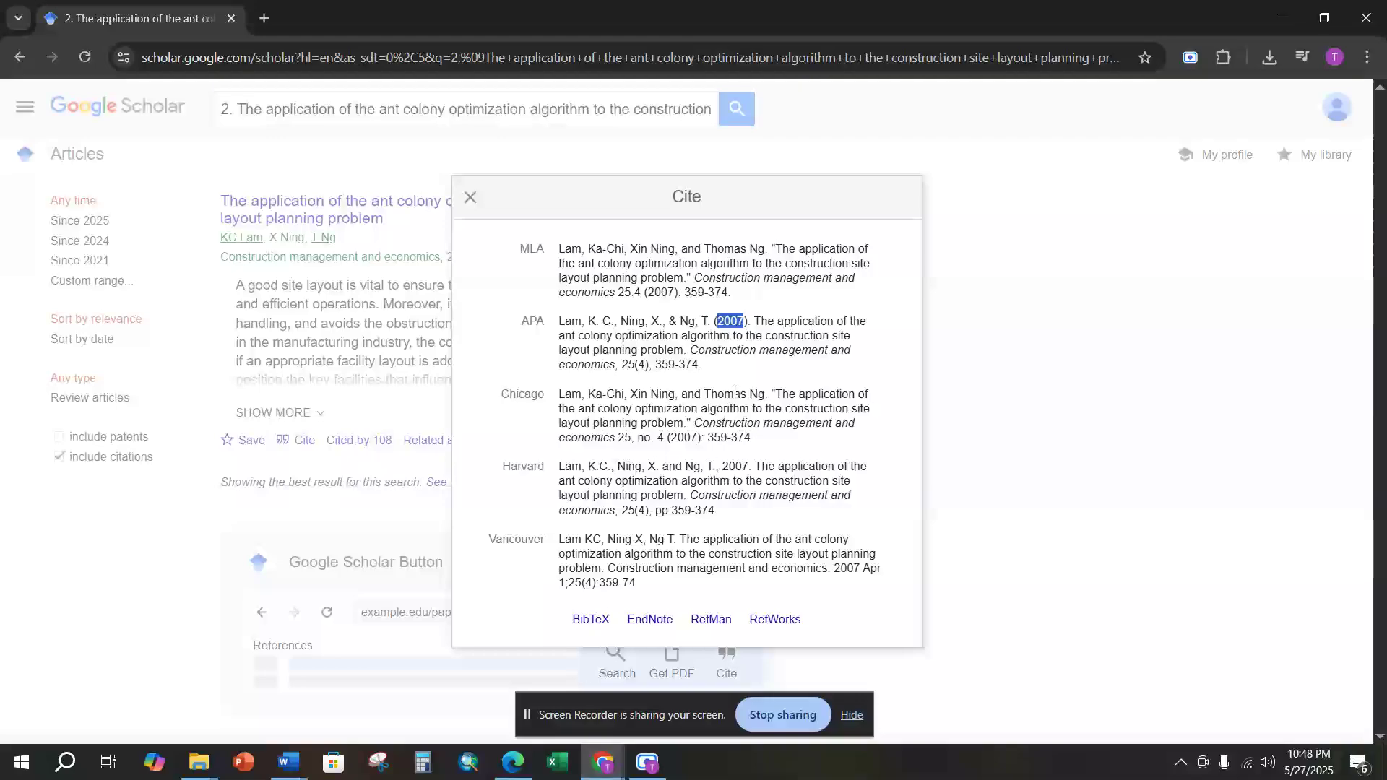
pyautogui.moveTo(690, 352); pyautogui.dragTo(615, 376)
pyautogui.rightClick(616, 367)
pyautogui.click(594, 366)
pyautogui.moveTo(689, 348); pyautogui.dragTo(616, 367)
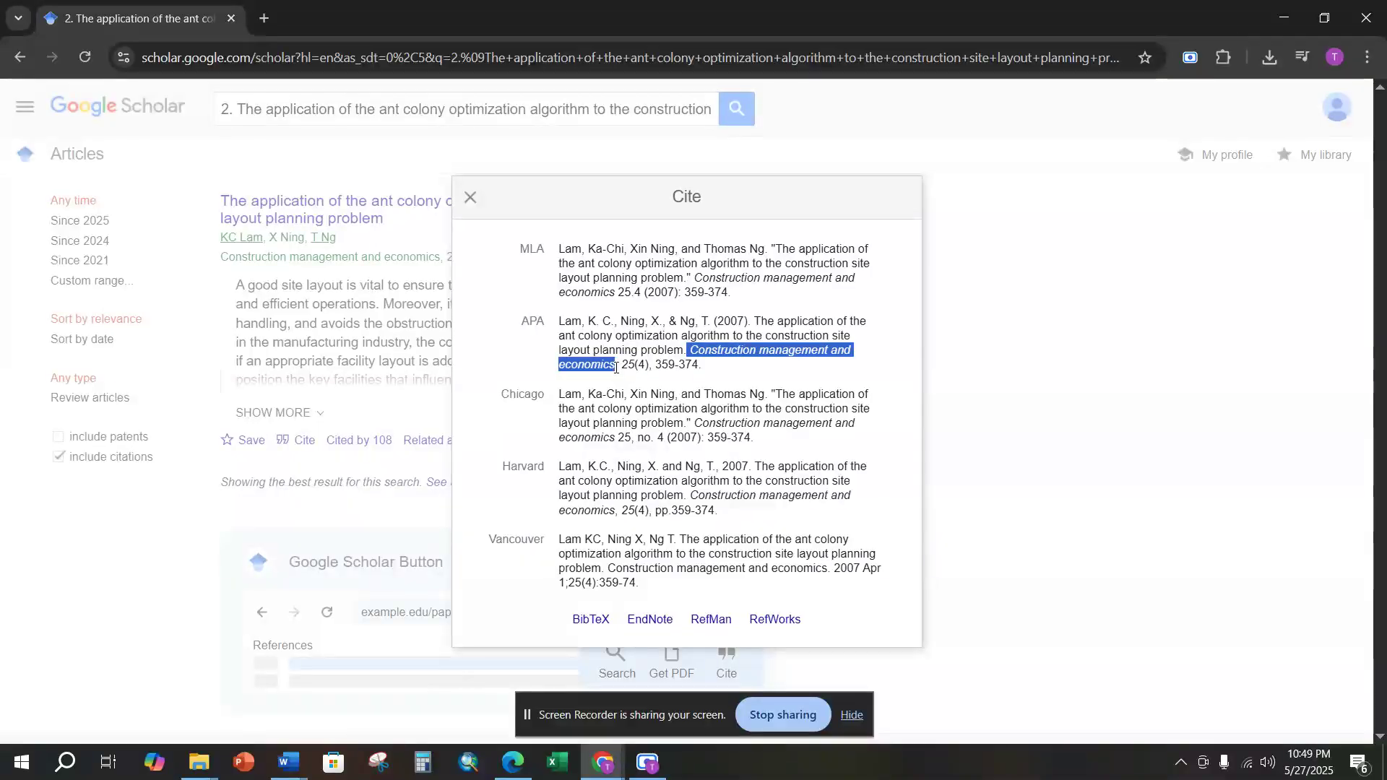
pyautogui.rightClick(602, 367)
pyautogui.click(640, 397)
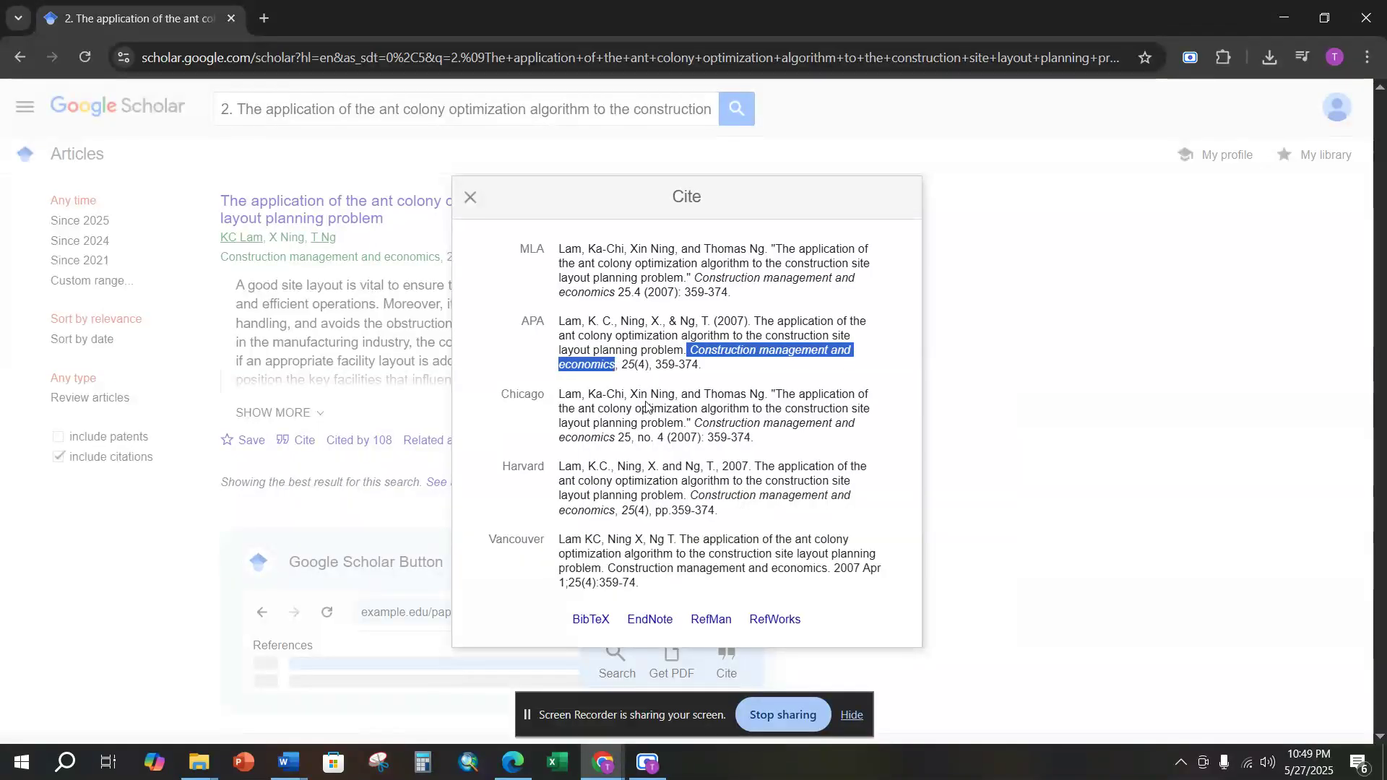
pyautogui.keyDown('shift'); pyautogui.click(699, 363); pyautogui.keyUp('shift')
pyautogui.rightClick(683, 365)
pyautogui.click(719, 386)
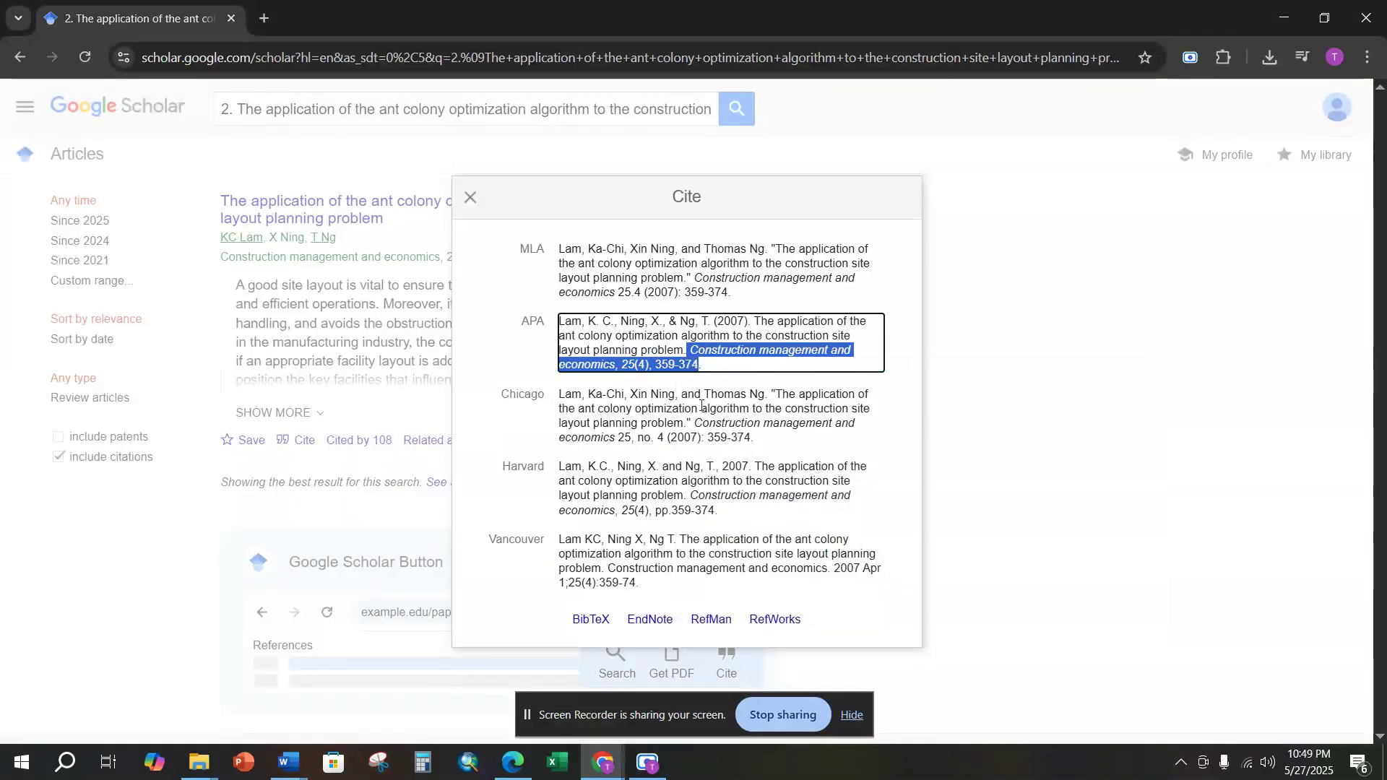
# Step: Paste the copied text as the source's journal name in Word and move everything after "Construction management and economics" to the volume
pyautogui.click(294, 768)
pyautogui.click(386, 686)
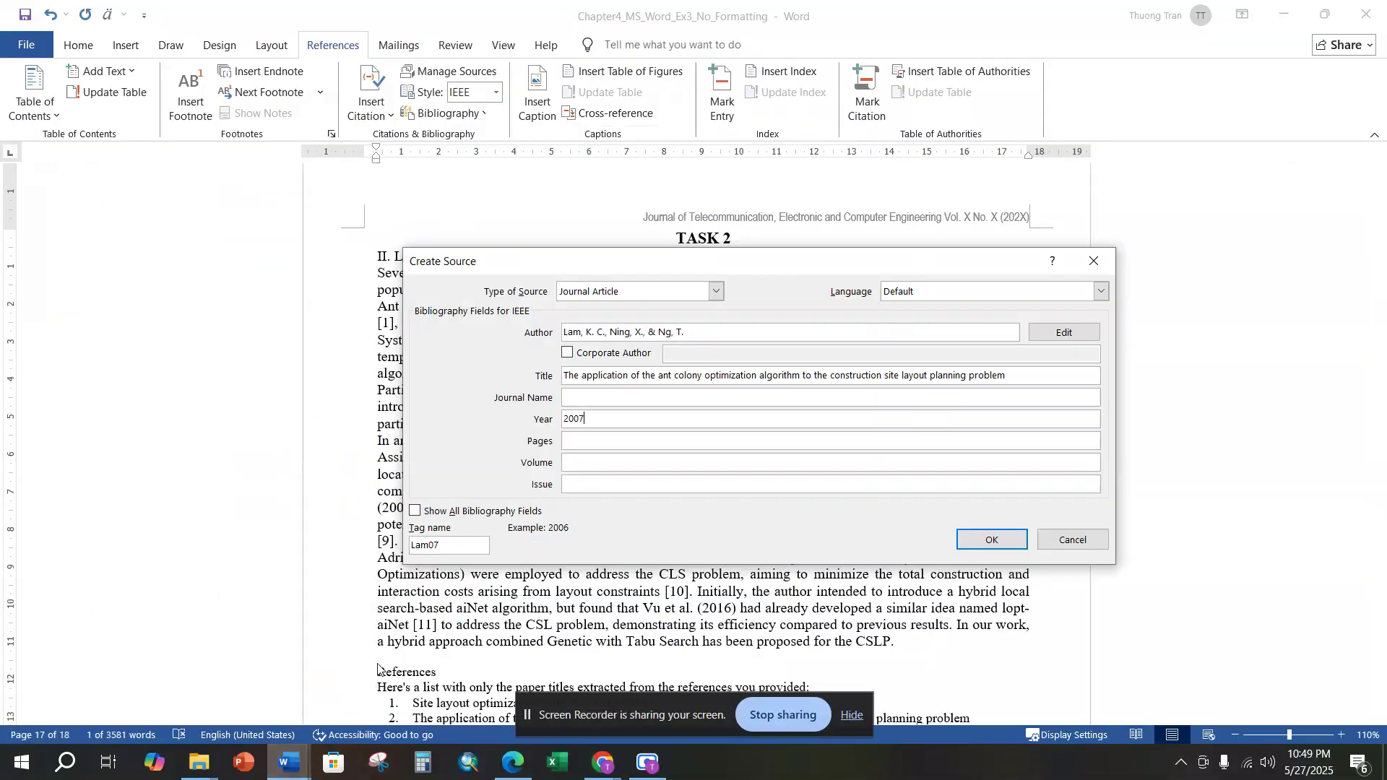
pyautogui.click(604, 397)
pyautogui.hotkey('ctrl', 'v')
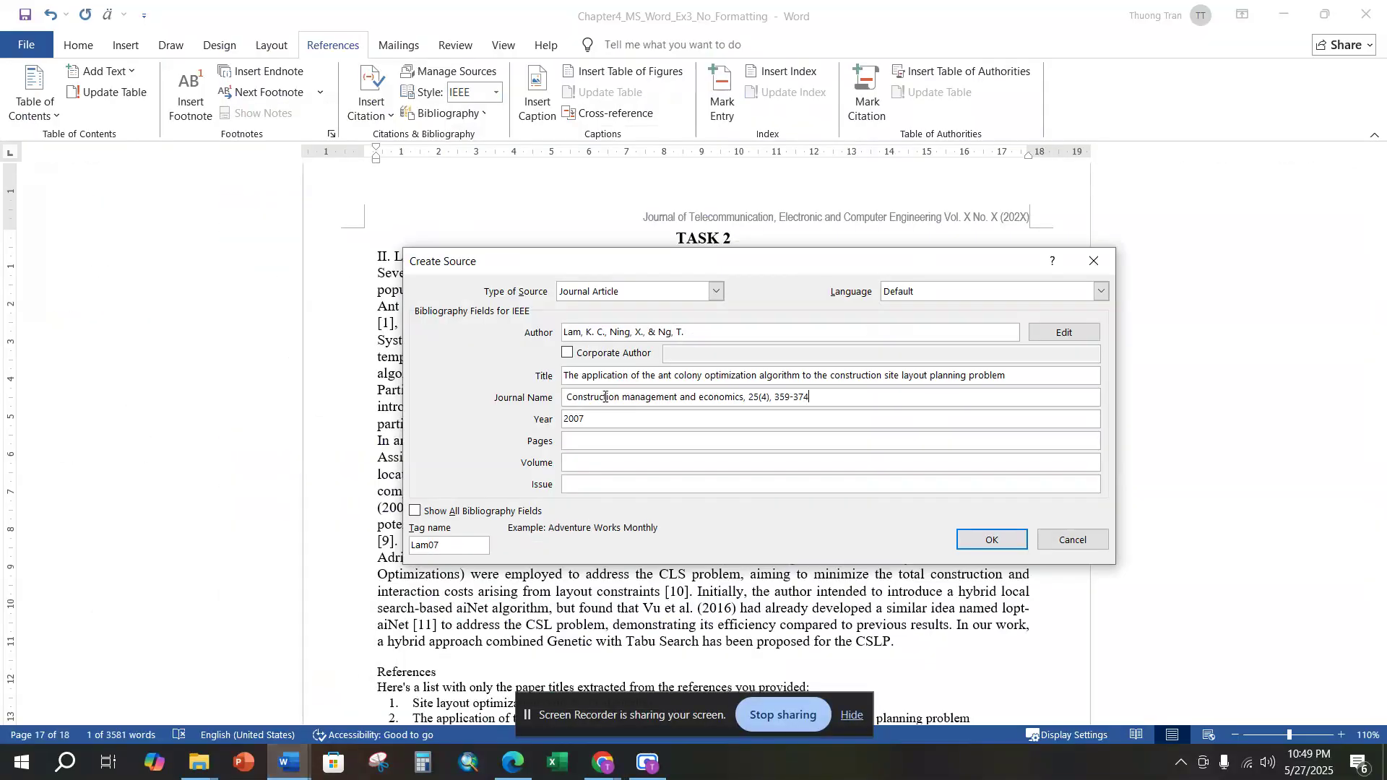
pyautogui.keyDown('shift'); pyautogui.click(743, 398); pyautogui.keyUp('shift')
pyautogui.hotkey('ctrl', 'x')
pyautogui.click(589, 462)
pyautogui.hotkey('ctrl', 'v')
# Step: Move the page range 359-374 from the source's volume to its pages
pyautogui.moveTo(645, 457); pyautogui.dragTo(597, 456)
pyautogui.hotkey('ctrl', 'x')
pyautogui.click(592, 440)
pyautogui.hotkey('ctrl', 'v')
# Step: Reduce the source's volume to 25, set its issue to 4, and confirm the new citation source
pyautogui.click(570, 460)
pyautogui.press('BackSpace')
pyautogui.press('BackSpace')
pyautogui.moveTo(594, 461); pyautogui.dragTo(574, 460)
pyautogui.press('BackSpace')
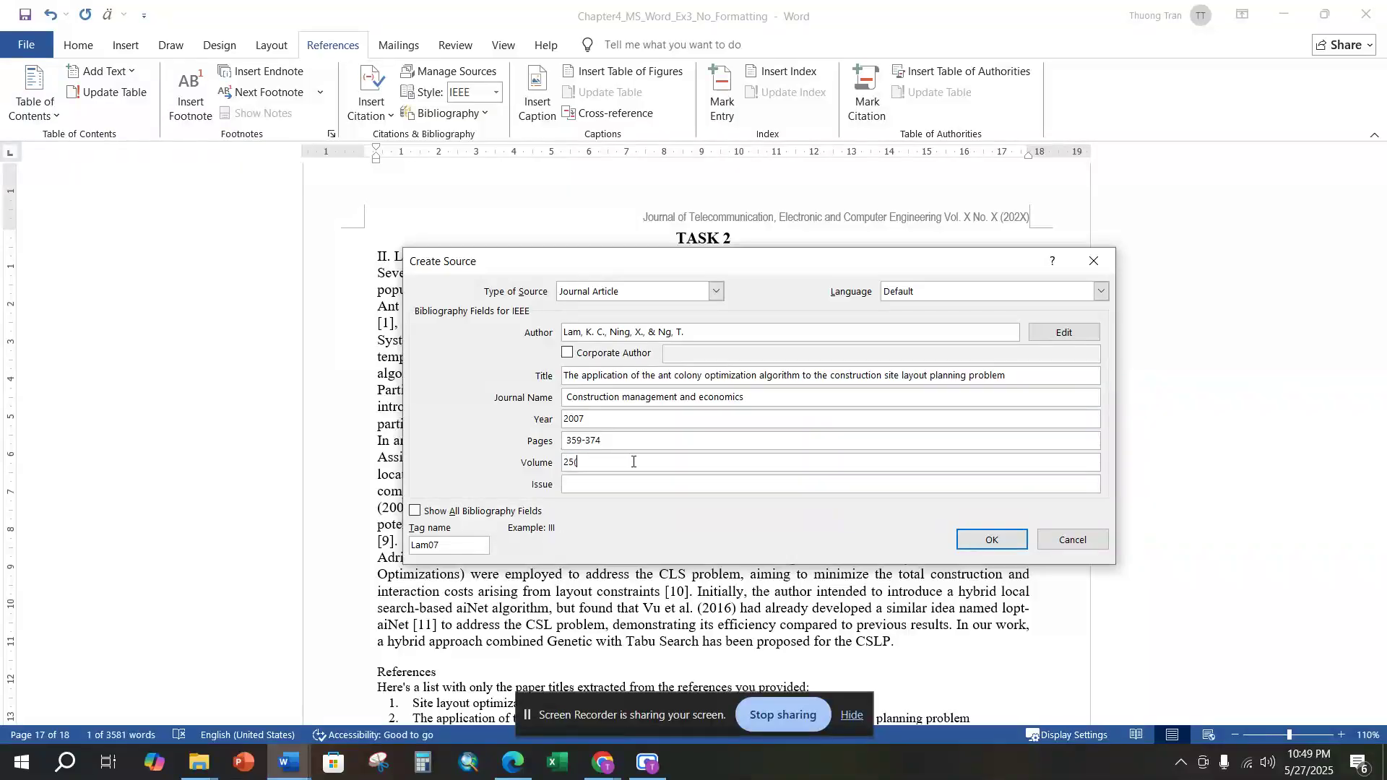
pyautogui.write('4')
pyautogui.click(990, 540)
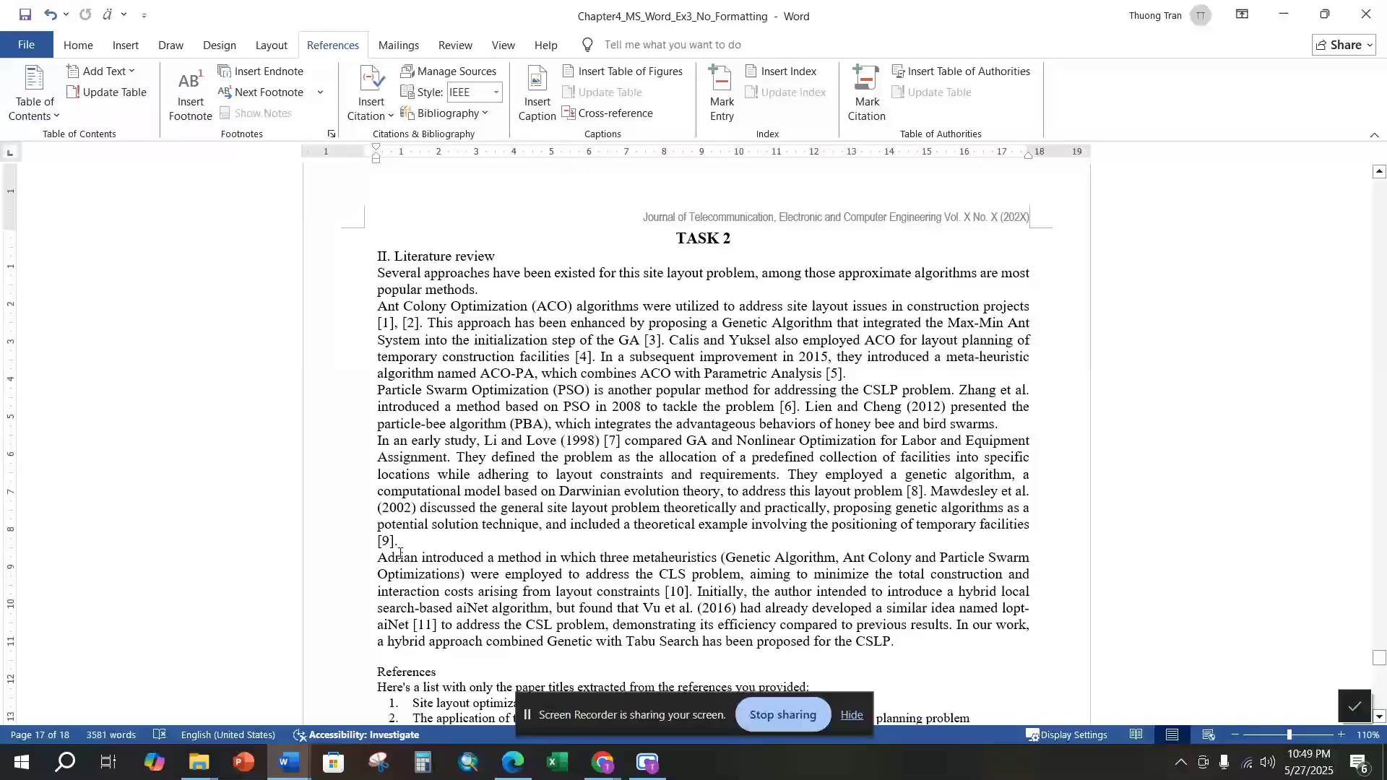
# Step: Insert the built-in References bibliography on the empty line below the numbered list of paper titles
pyautogui.scroll(-5, 399, 533)
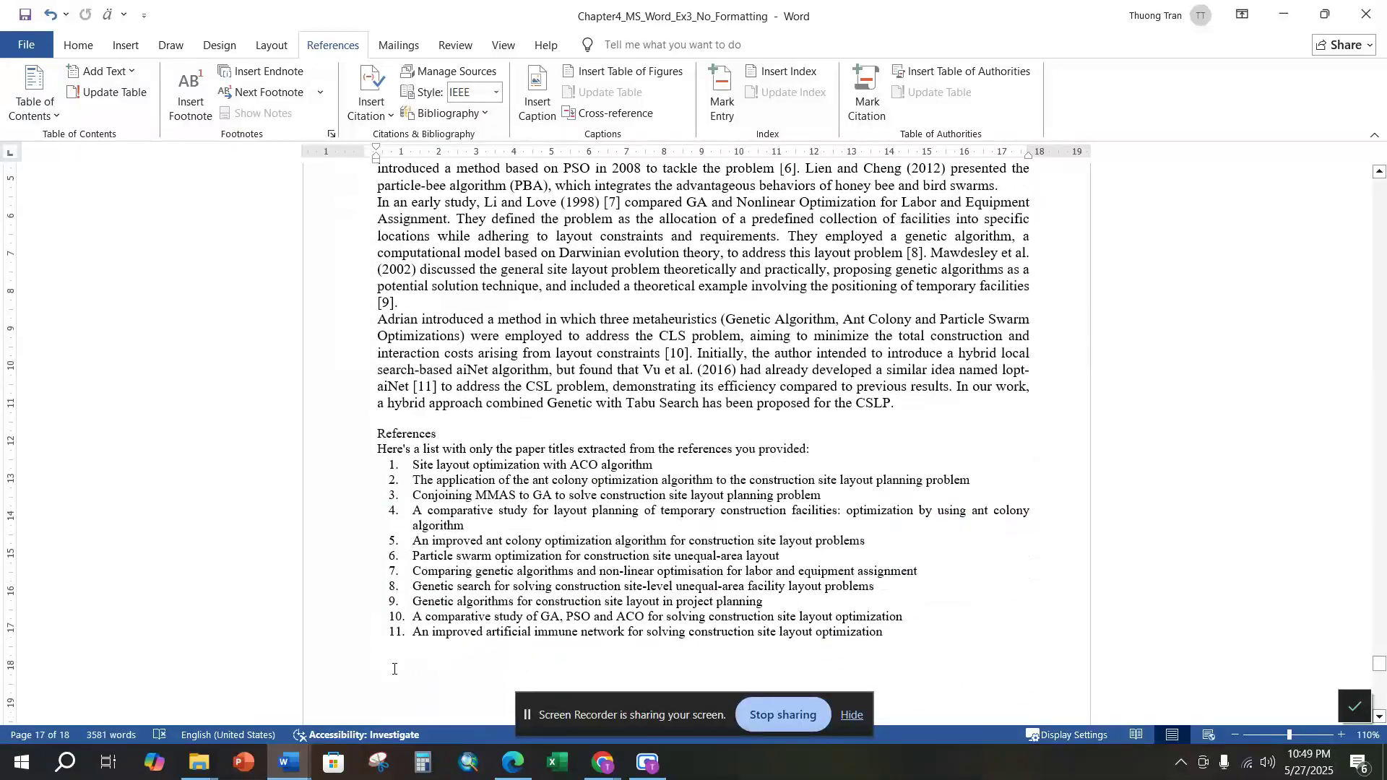
pyautogui.scroll(5, 594, 477)
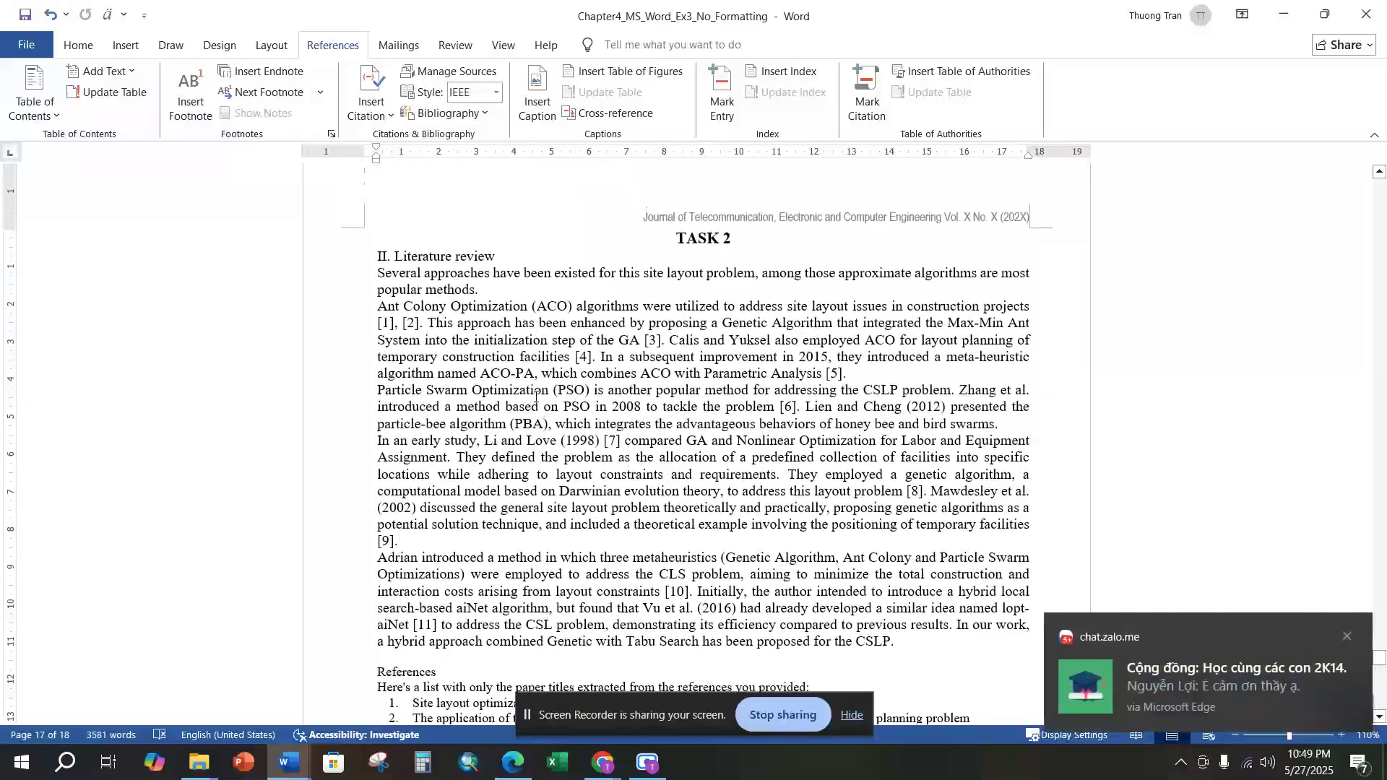
pyautogui.scroll(-8, 536, 400)
pyautogui.click(378, 474)
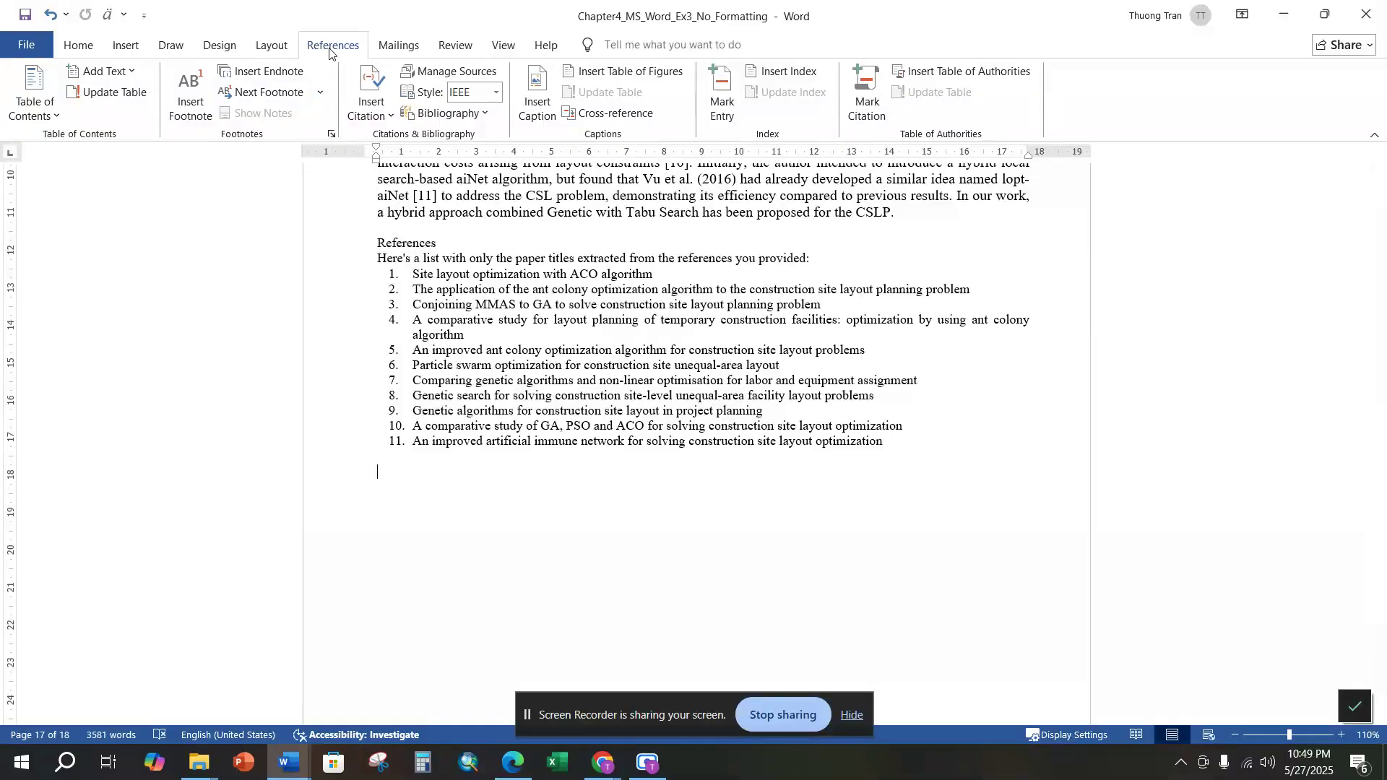
pyautogui.click(454, 118)
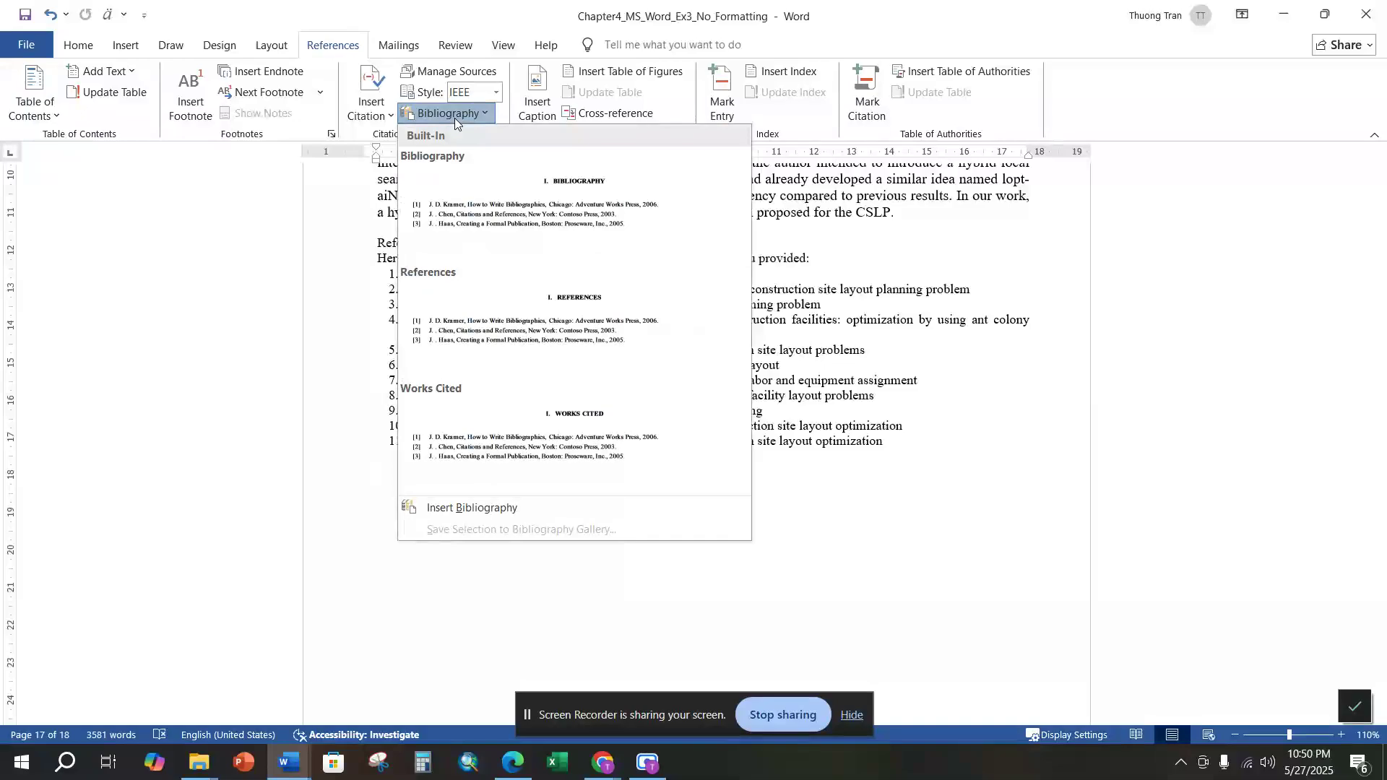
pyautogui.click(487, 344)
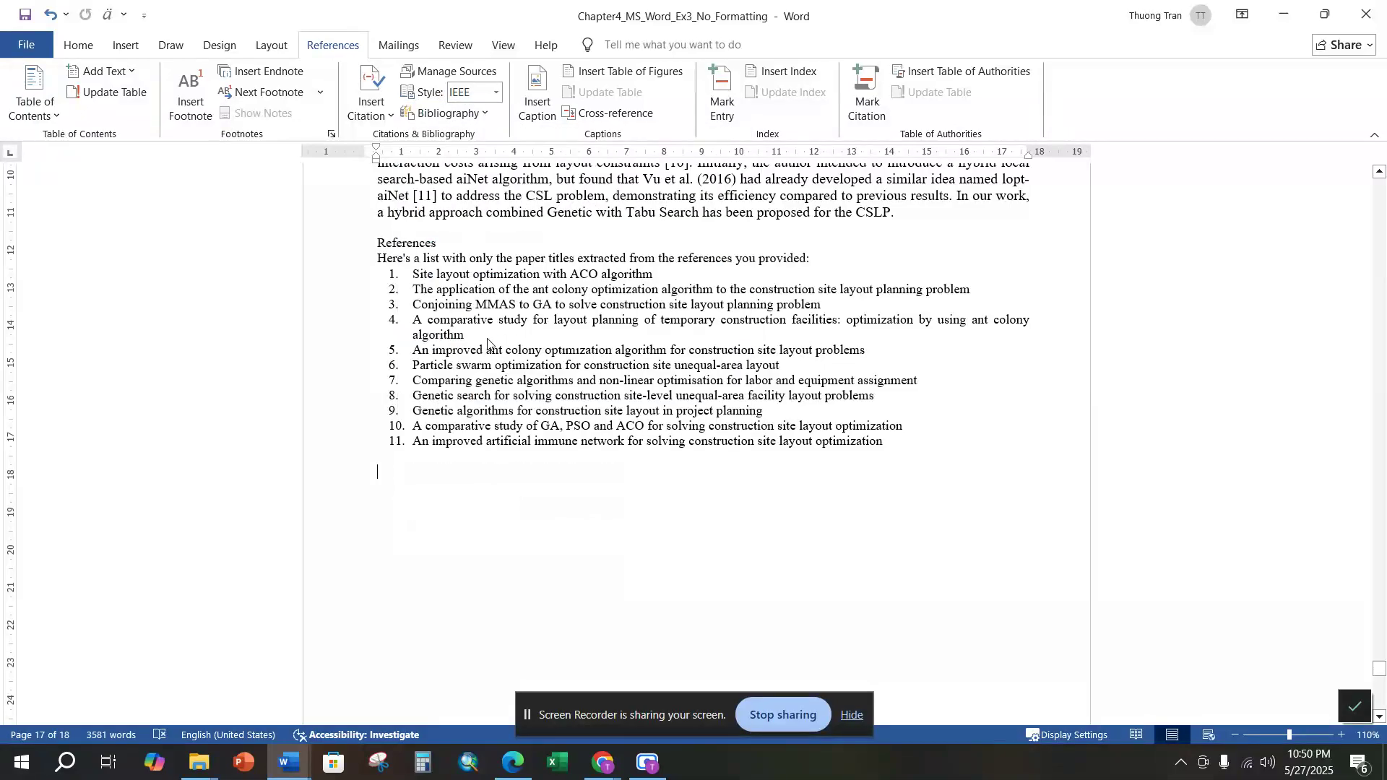
pyautogui.click(585, 542)
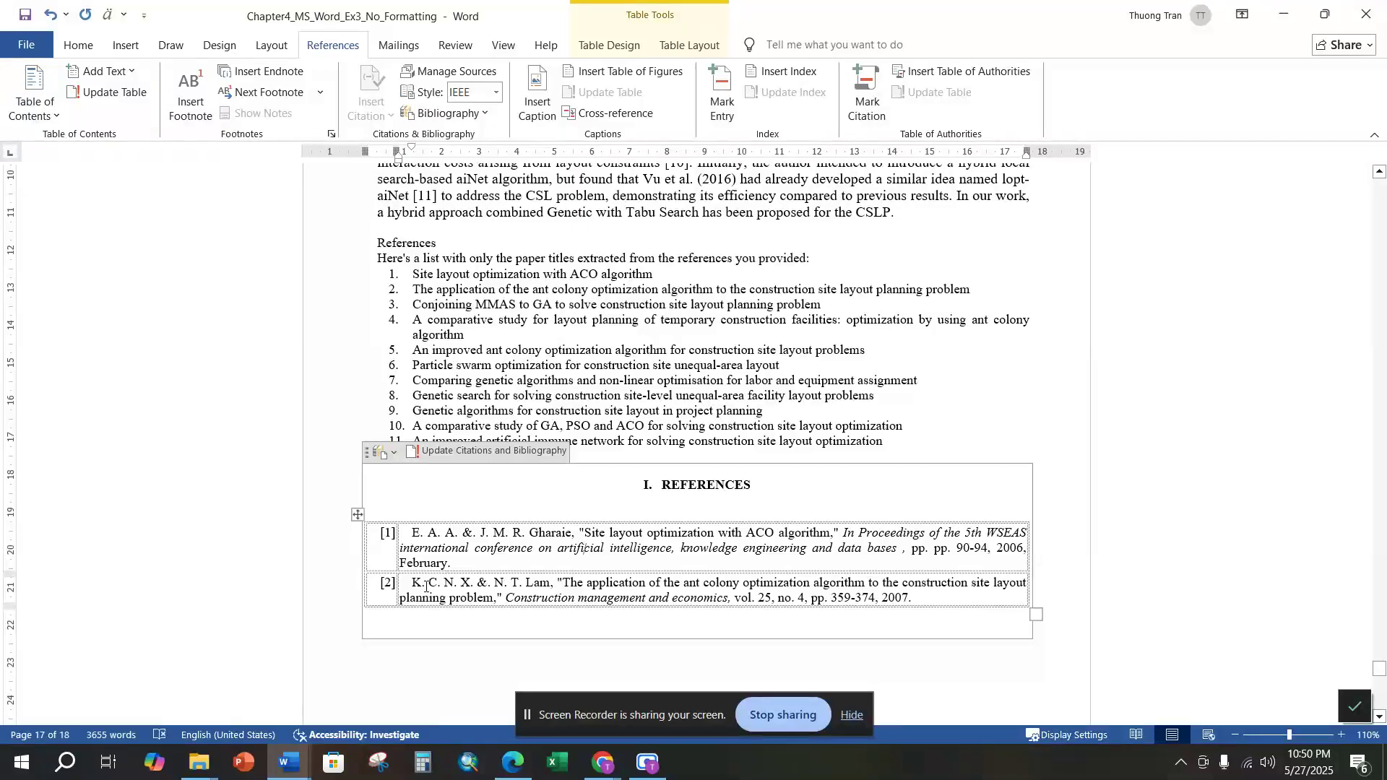
pyautogui.scroll(10, 425, 587)
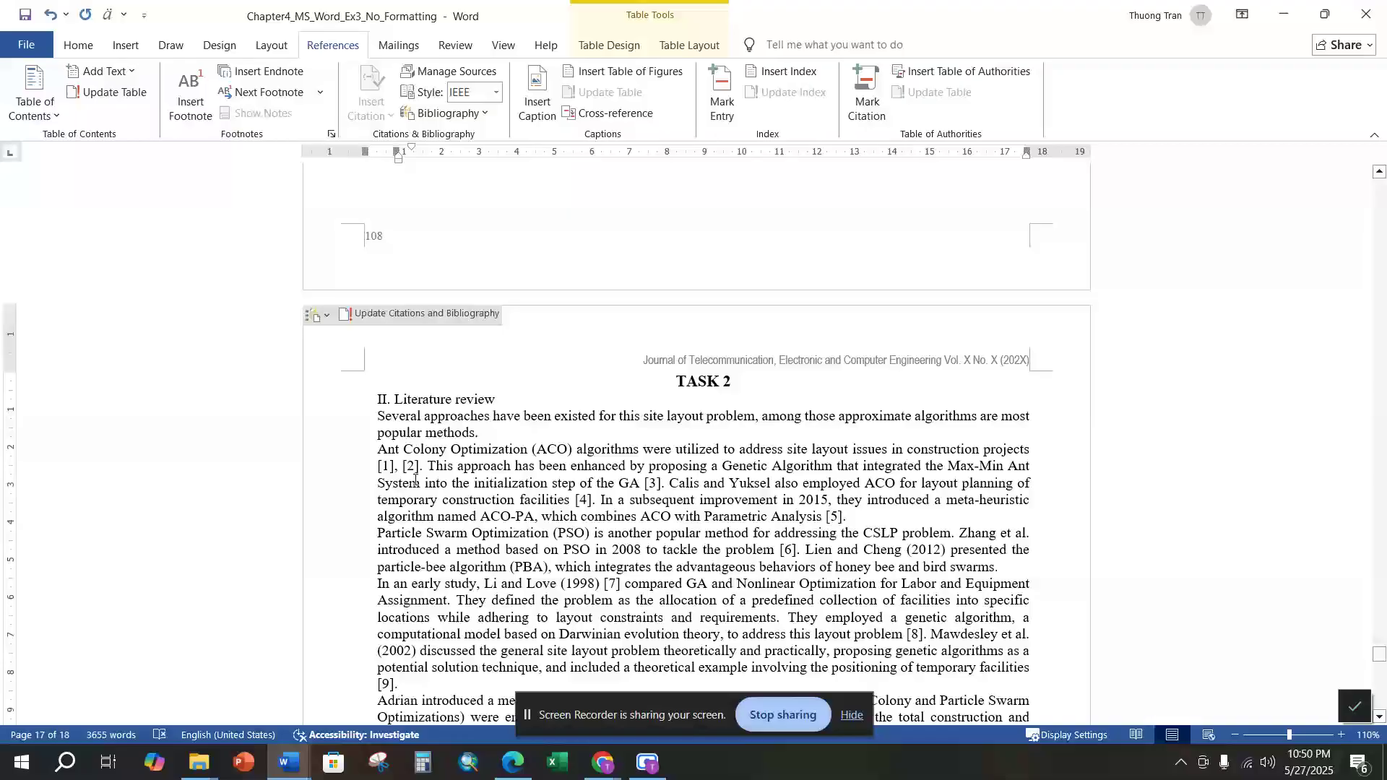
pyautogui.moveTo(380, 468); pyautogui.dragTo(420, 471)
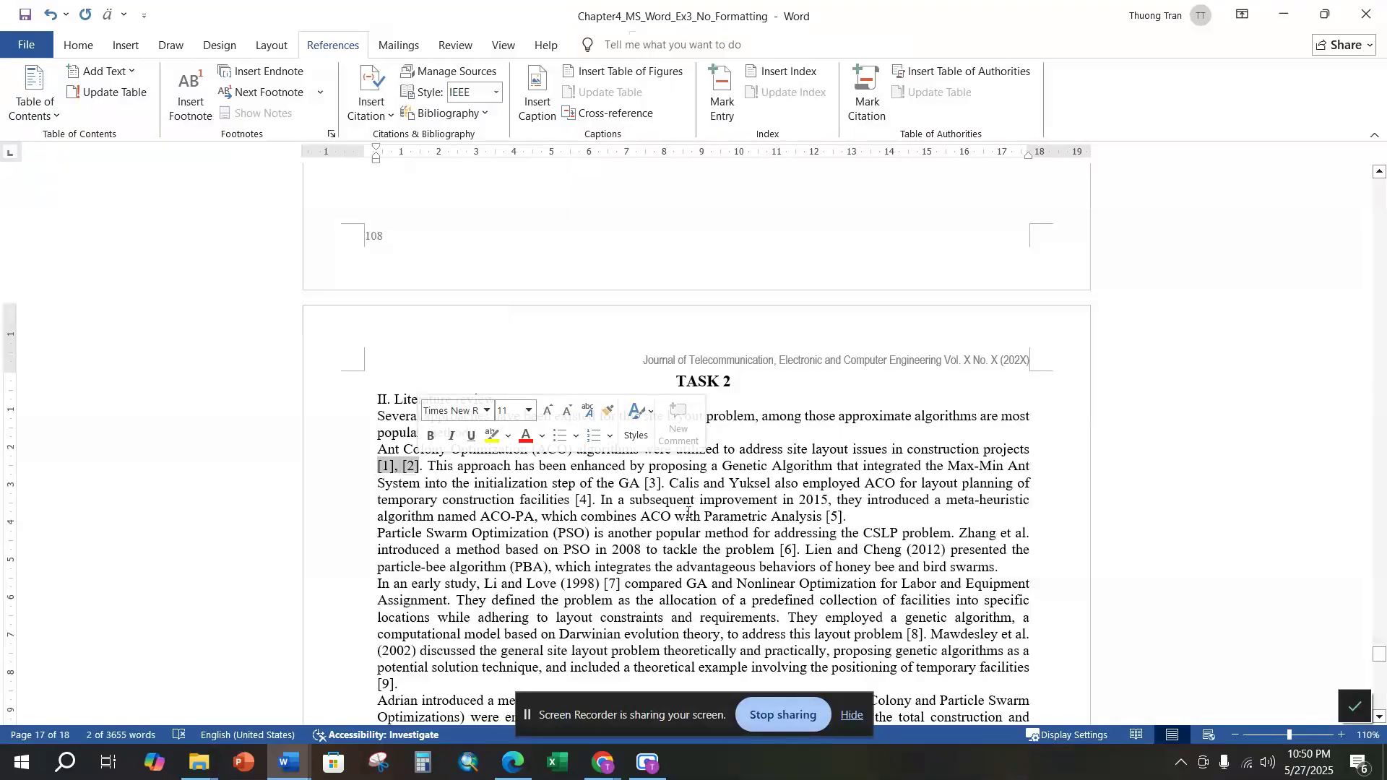
pyautogui.scroll(-10, 732, 515)
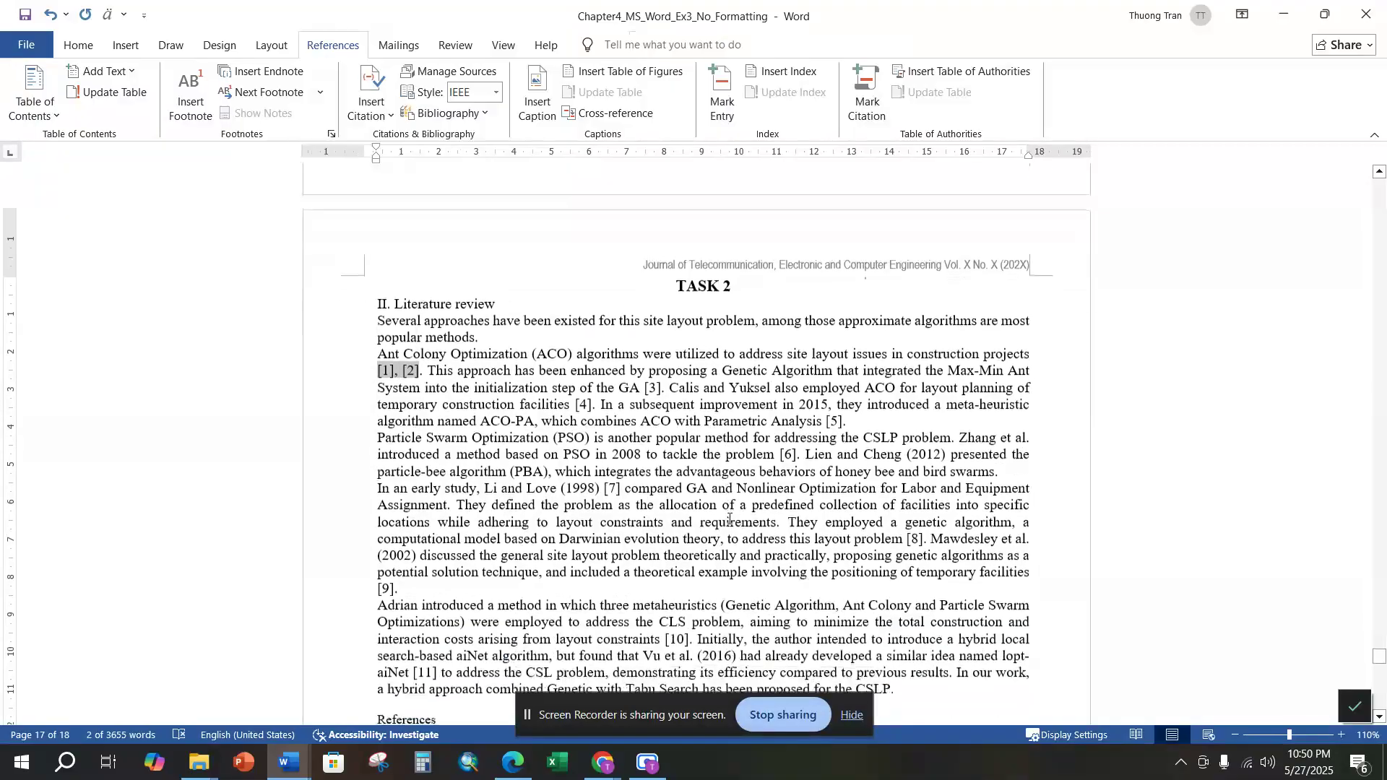
# Step: Review the Task 2 in-text citations, the numbered list of paper titles and the generated IEEE bibliography below it
pyautogui.scroll(-2, 550, 534)
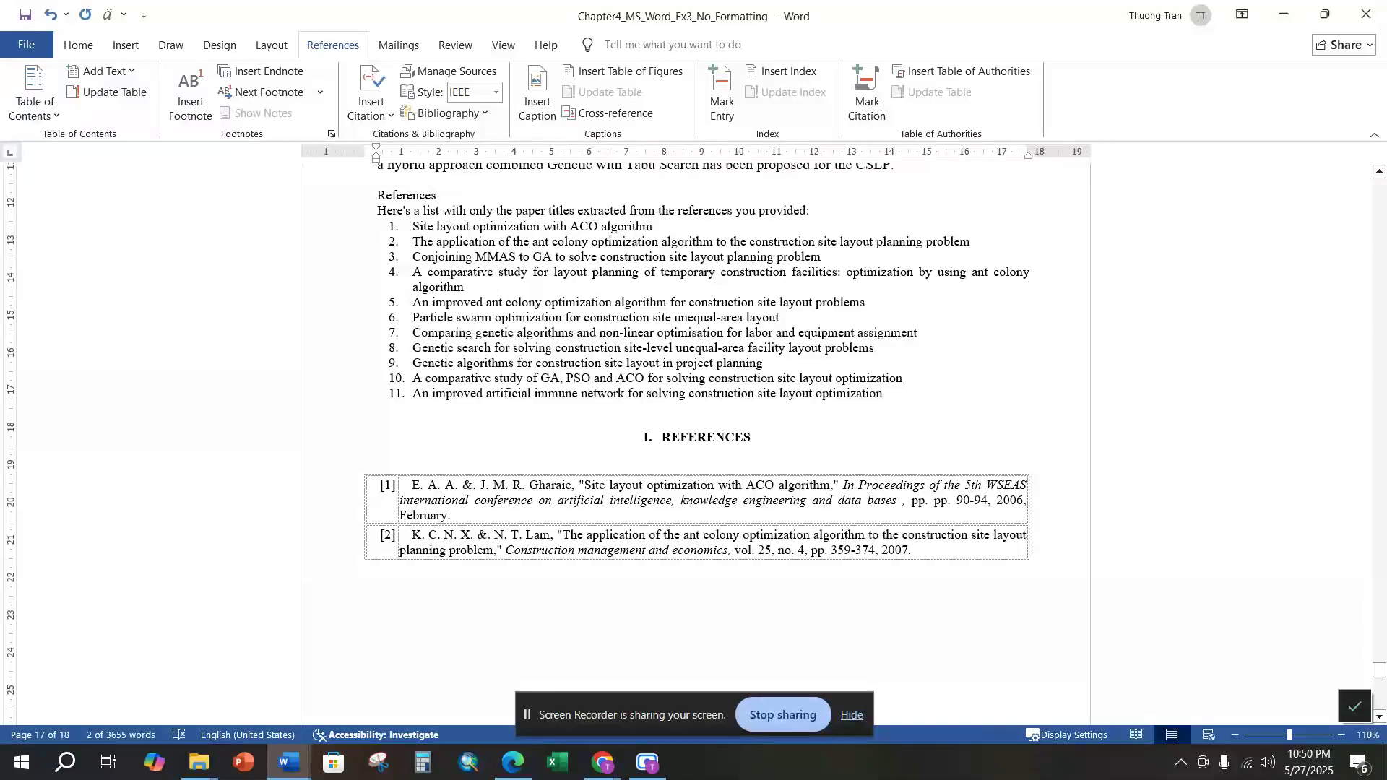
pyautogui.scroll(2, 463, 388)
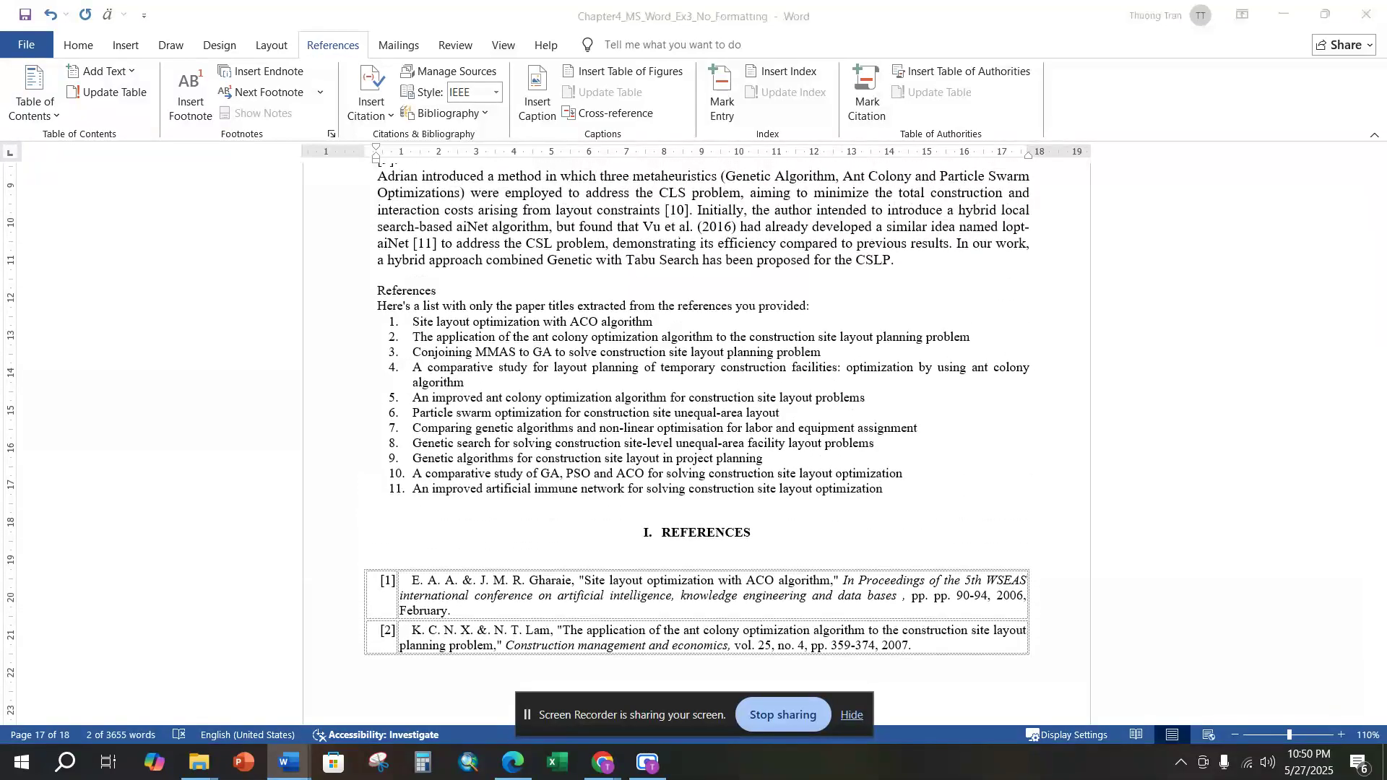
pyautogui.scroll(2, 1068, 410)
pyautogui.scroll(-3, 497, 492)
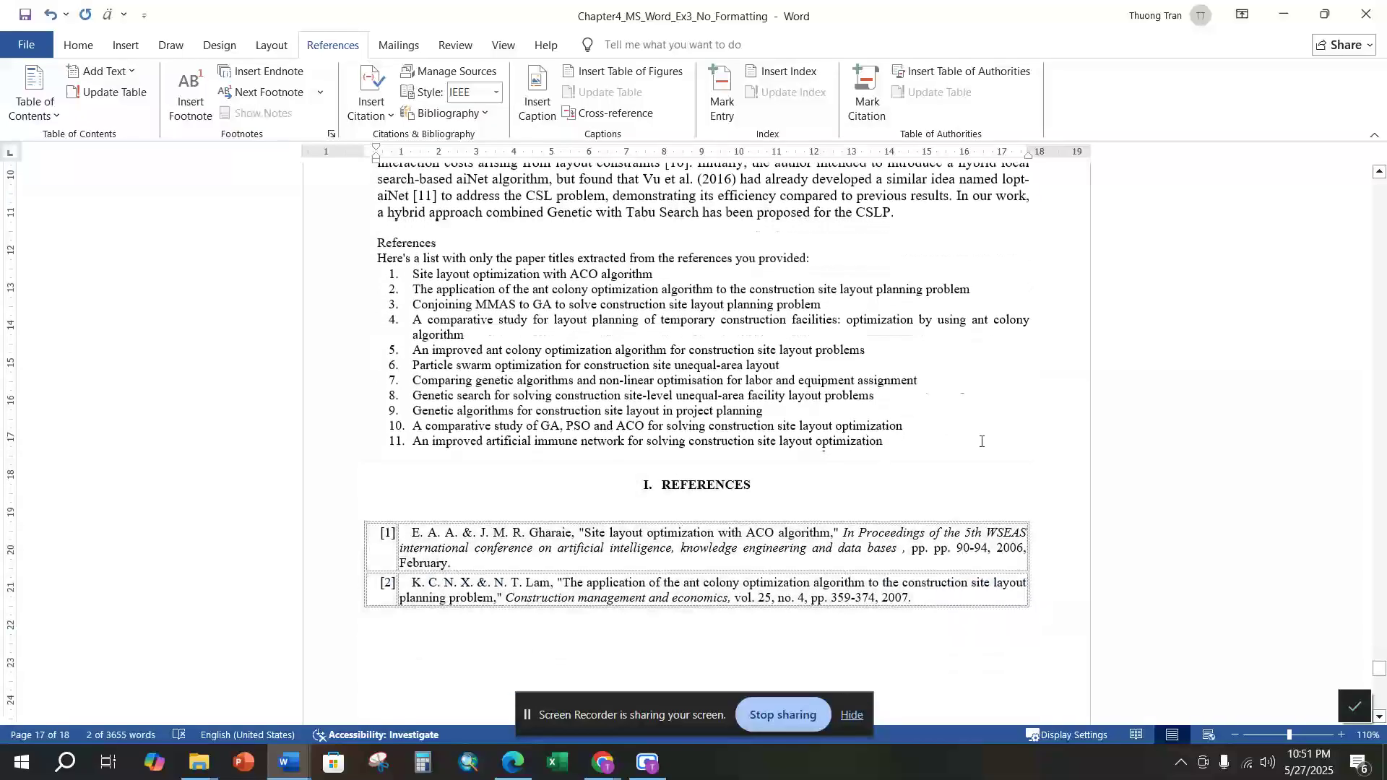
pyautogui.moveTo(889, 442); pyautogui.dragTo(353, 246)
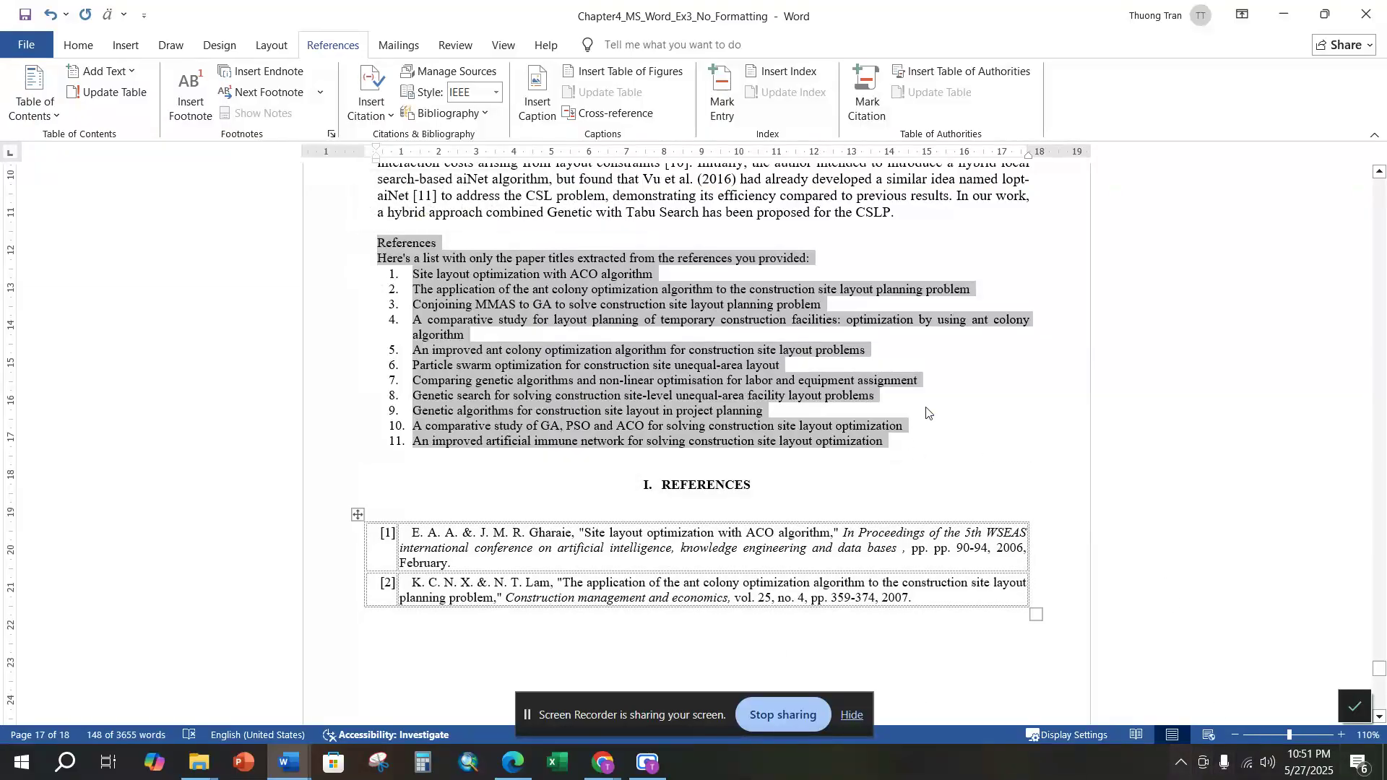
pyautogui.click(927, 407)
pyautogui.scroll(3, 927, 406)
pyautogui.scroll(3, 927, 407)
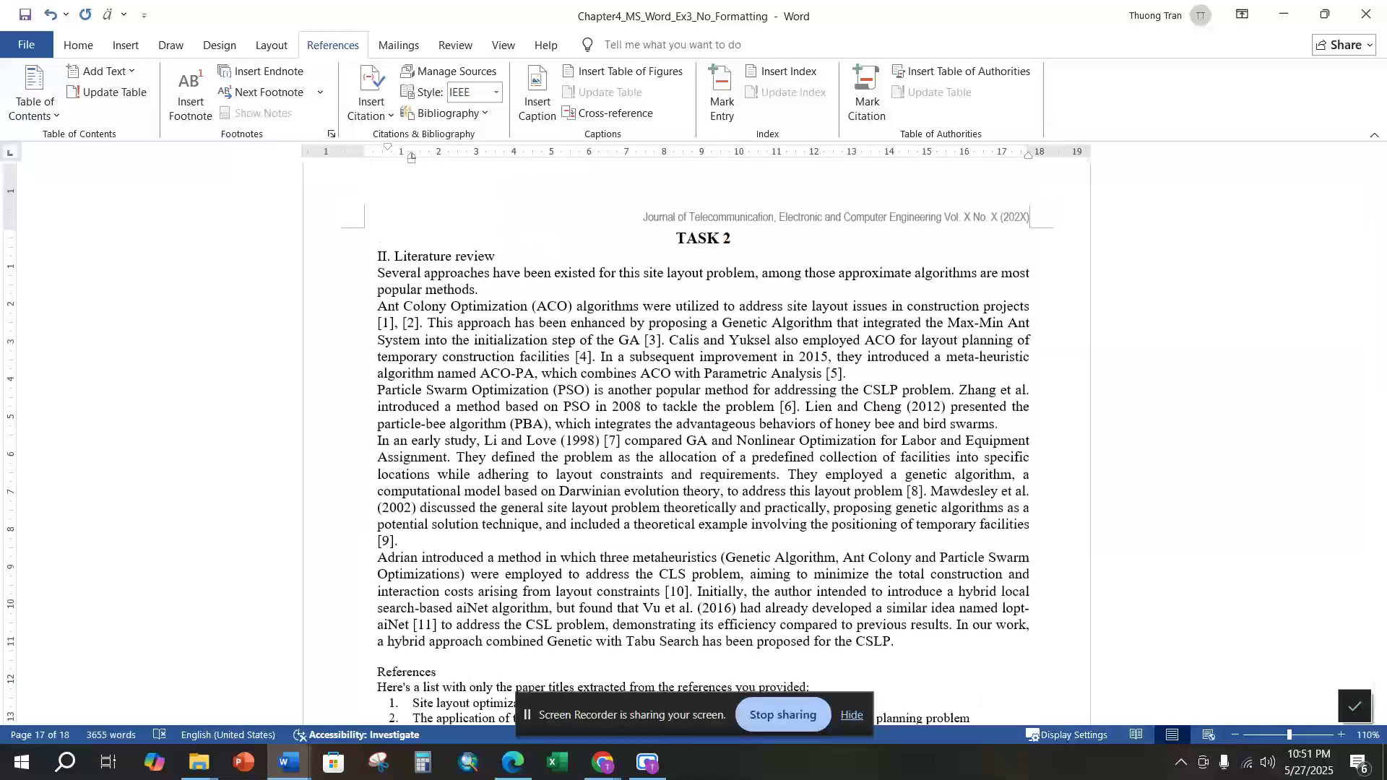
pyautogui.scroll(-1, 839, 491)
pyautogui.scroll(5, 838, 491)
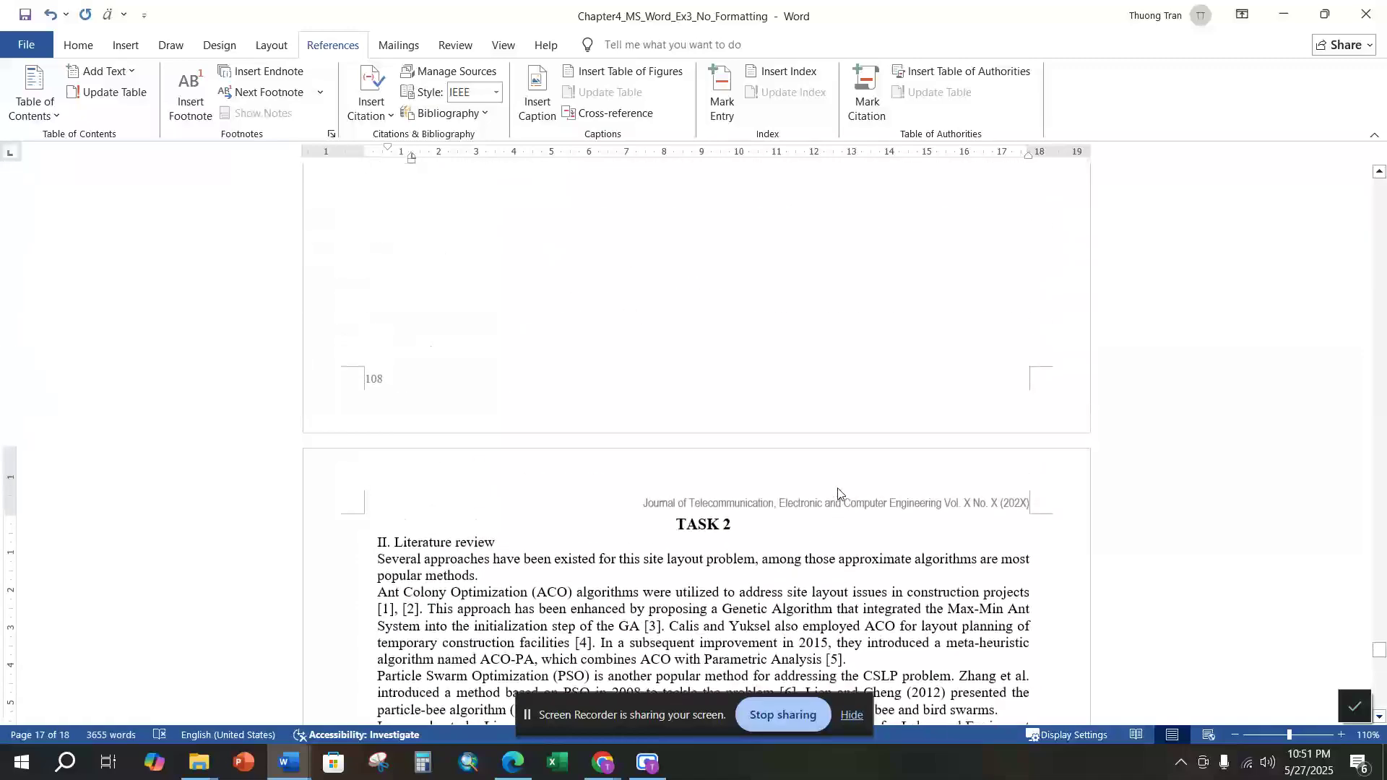